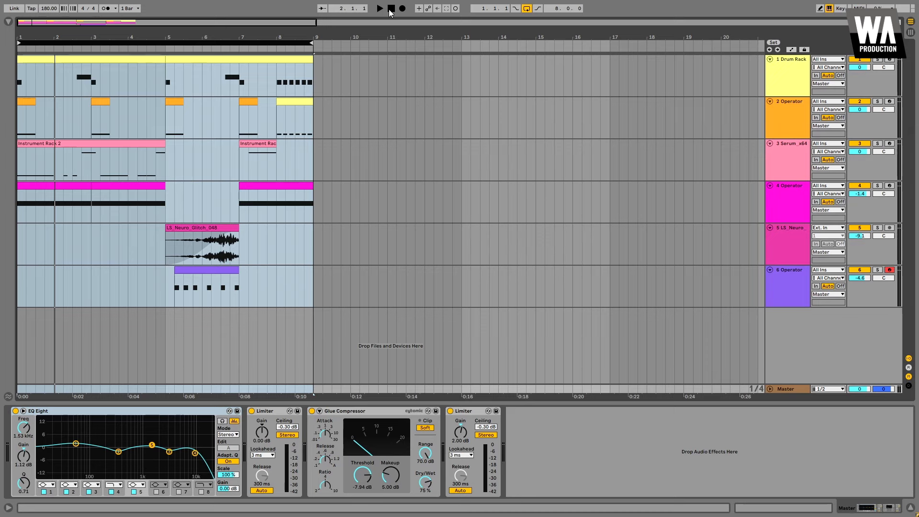
Play back the finished eight-bar arrangement from the start
click(391, 13)
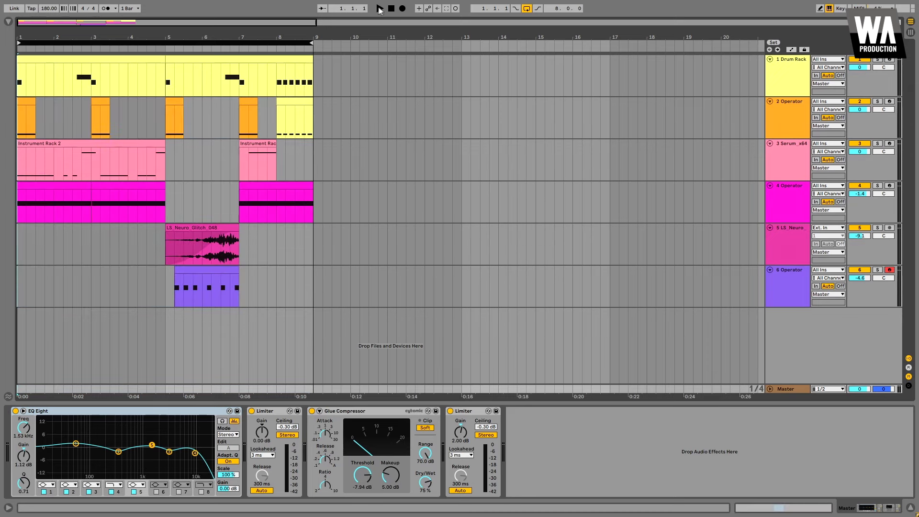
click(381, 9)
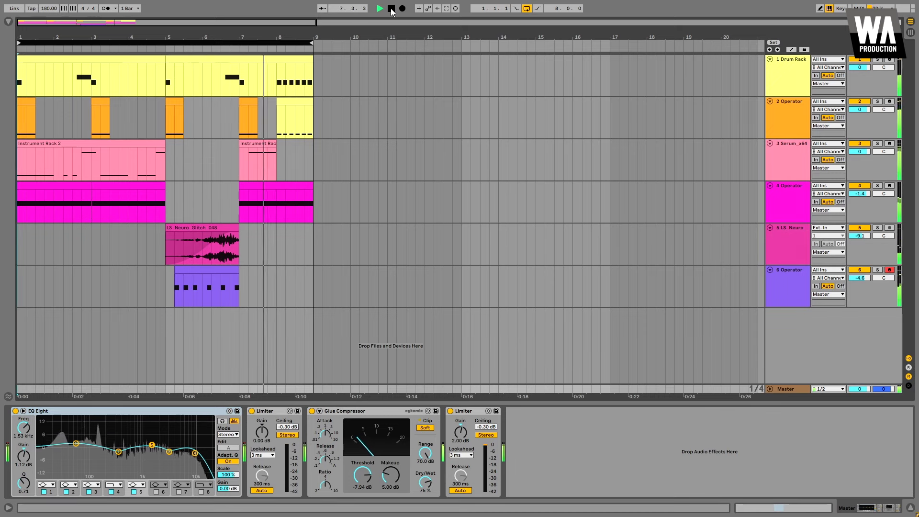
click(391, 9)
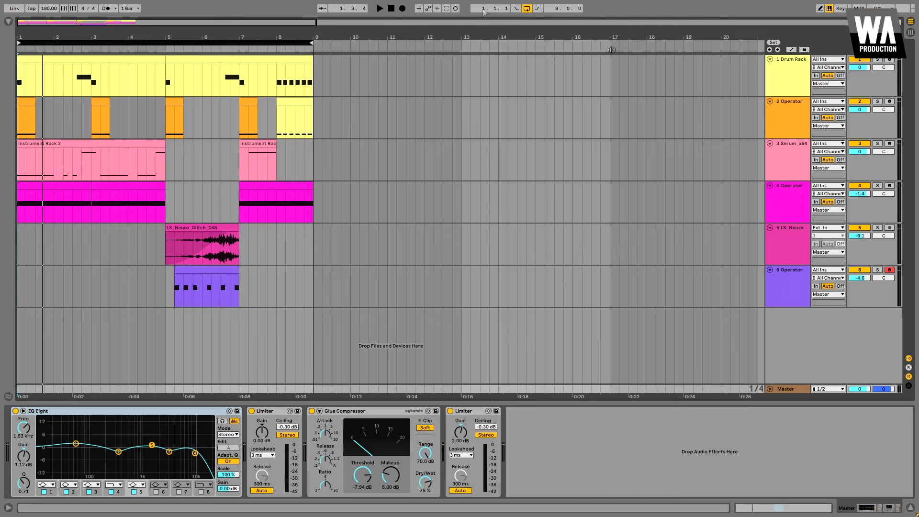
Examine the instrument and effect chains of all six tracks, one track after another
click(783, 69)
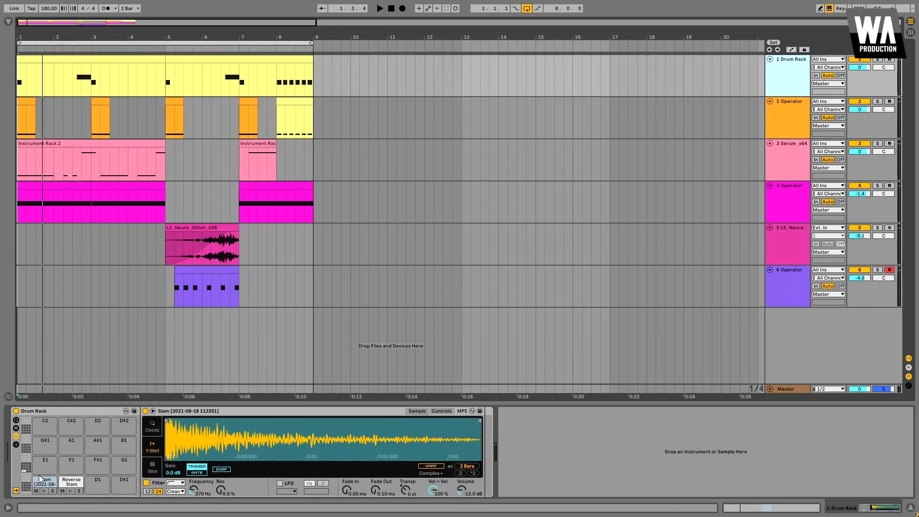
click(791, 120)
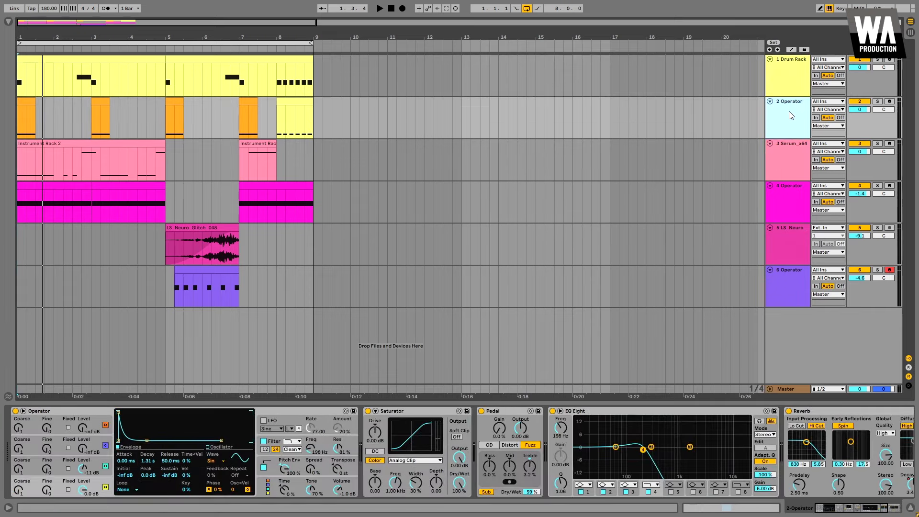
click(794, 166)
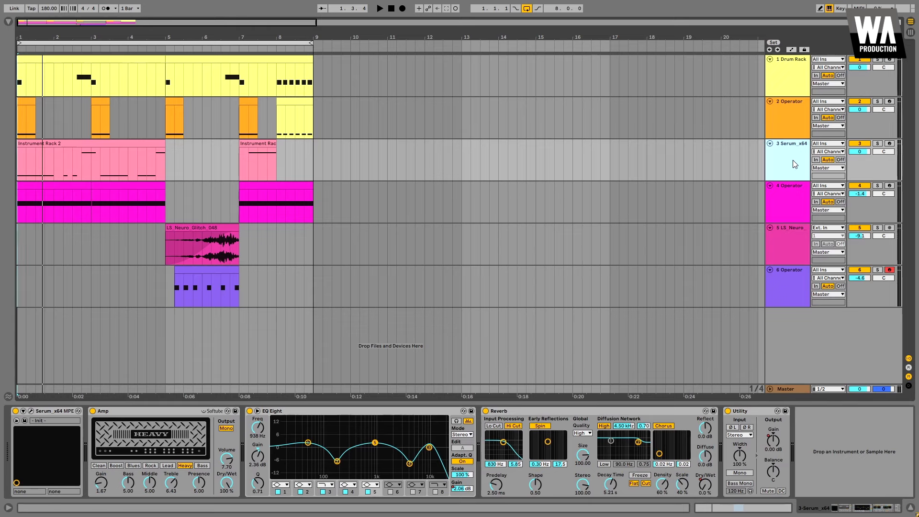
click(797, 192)
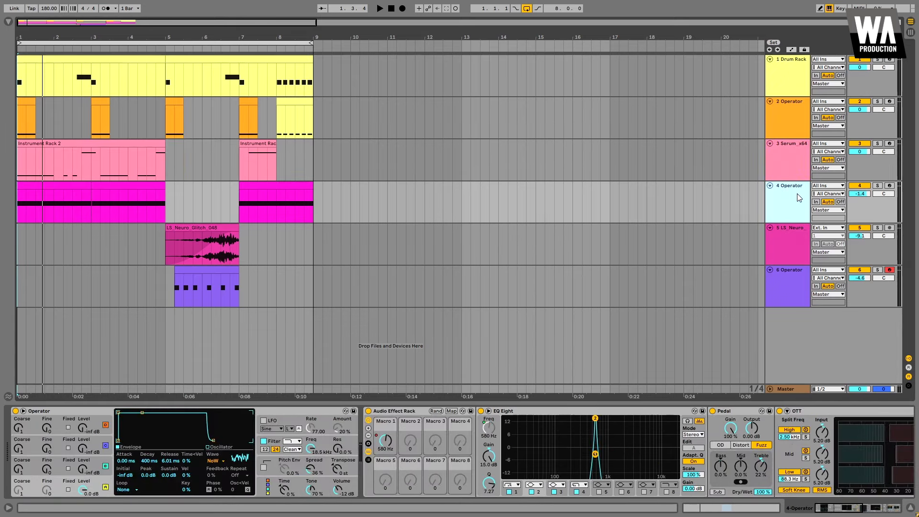
click(789, 246)
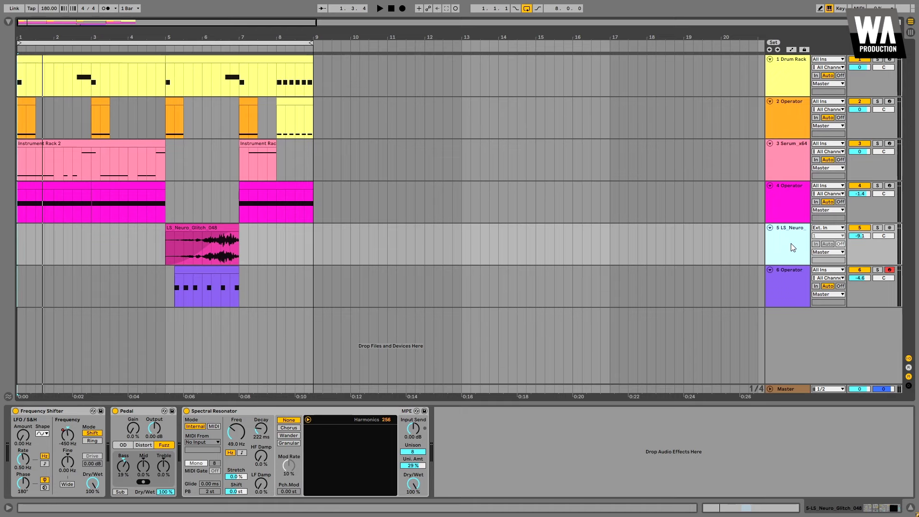
click(792, 271)
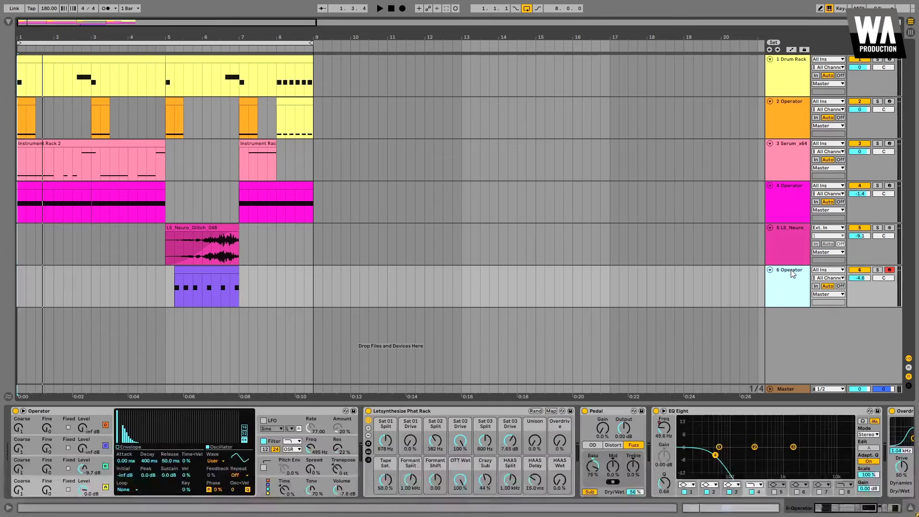
click(788, 236)
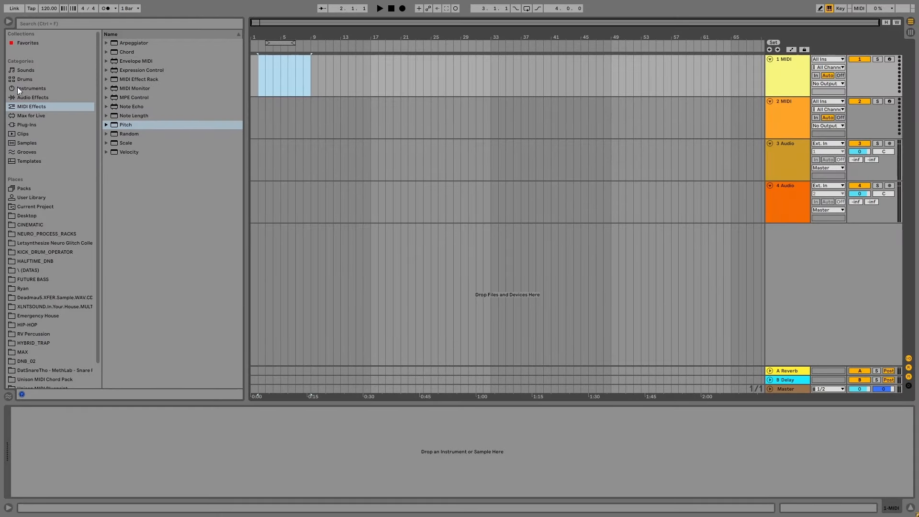
Load a Drum Rack onto the first MIDI track and enable a four-bar loop starting at bar 1
click(19, 90)
drag(126, 64, 287, 74)
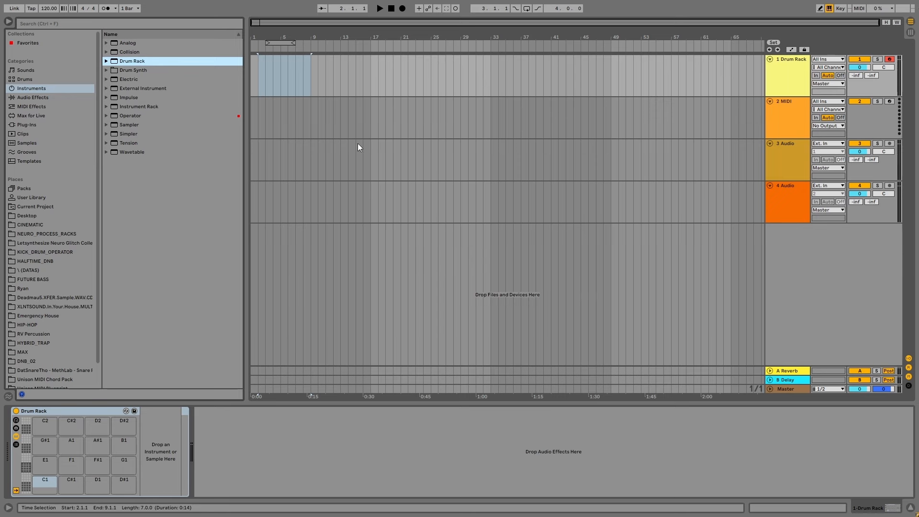
drag(278, 43, 348, 54)
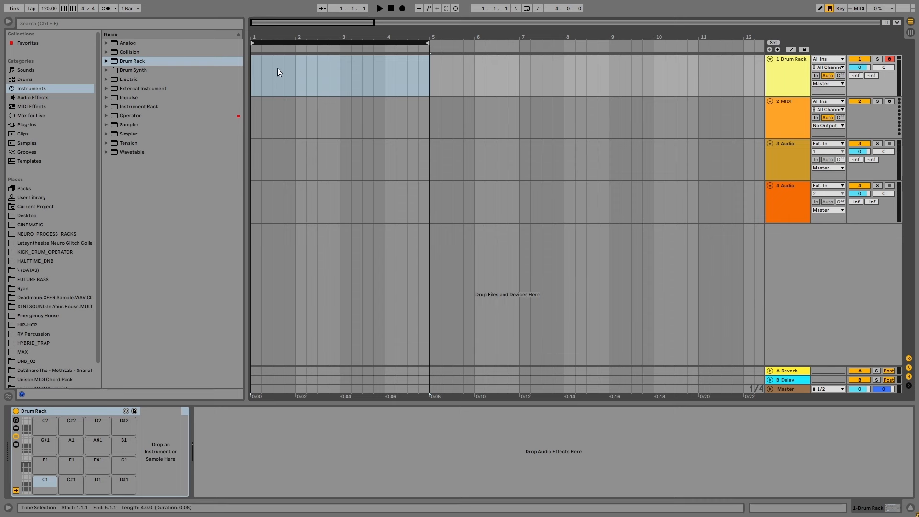
click(429, 75)
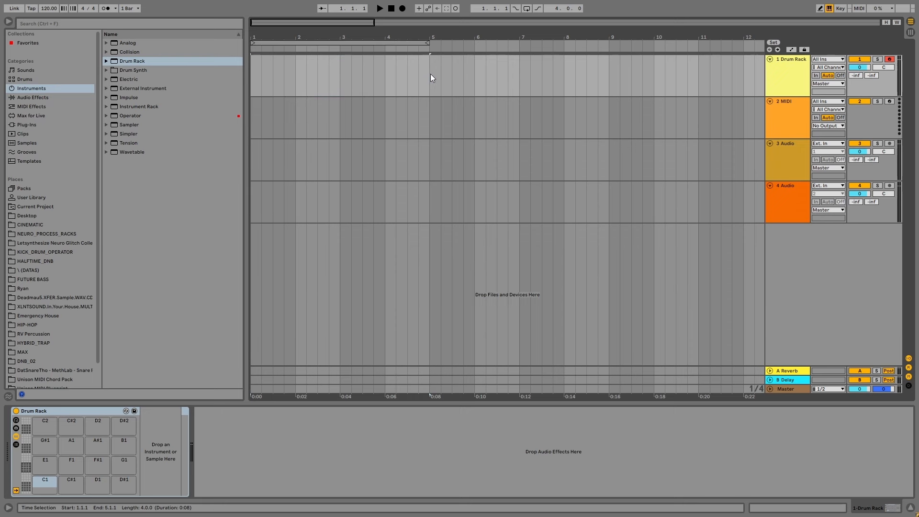
click(523, 9)
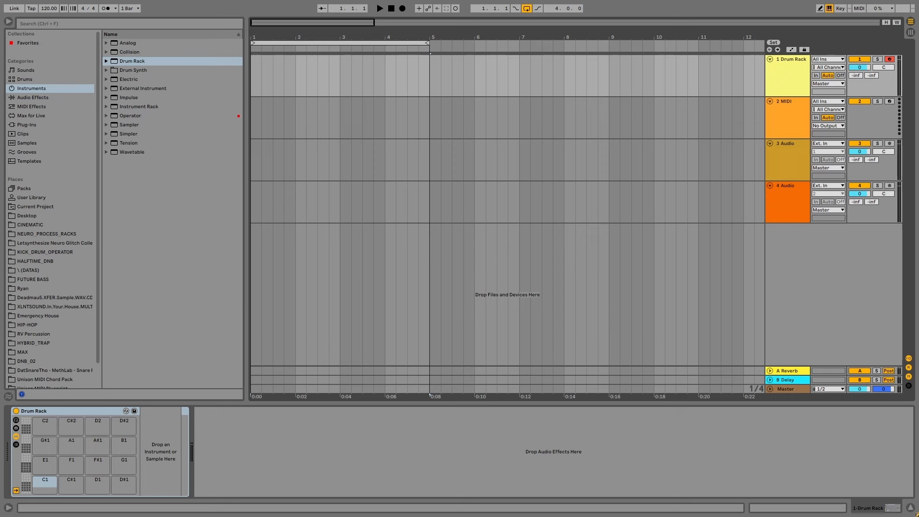
Place the Slam sample on pad C1 and the Reverse Slam sample on pad C#1, and audition both pads
mouse_move(48, 465)
mouse_down()
mouse_move(64, 475)
mouse_move(46, 481)
mouse_up()
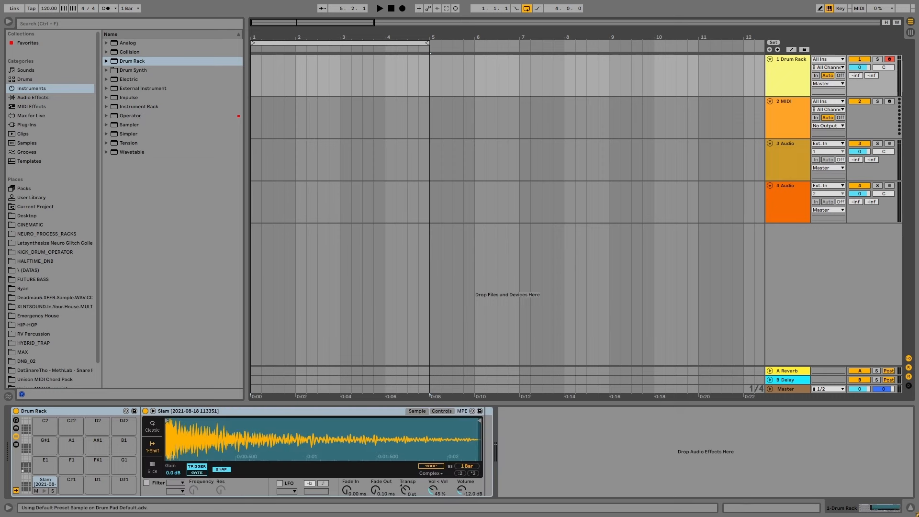
drag(181, 439, 68, 479)
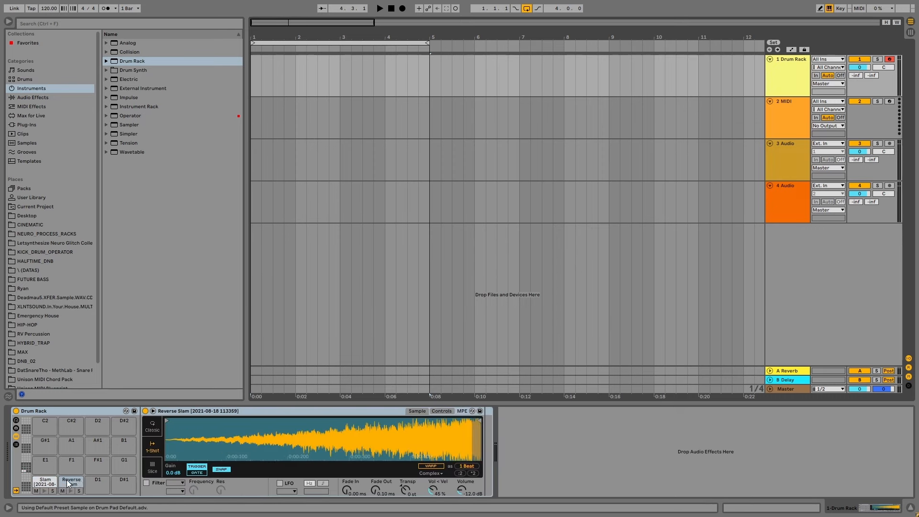
click(45, 485)
click(43, 490)
click(69, 491)
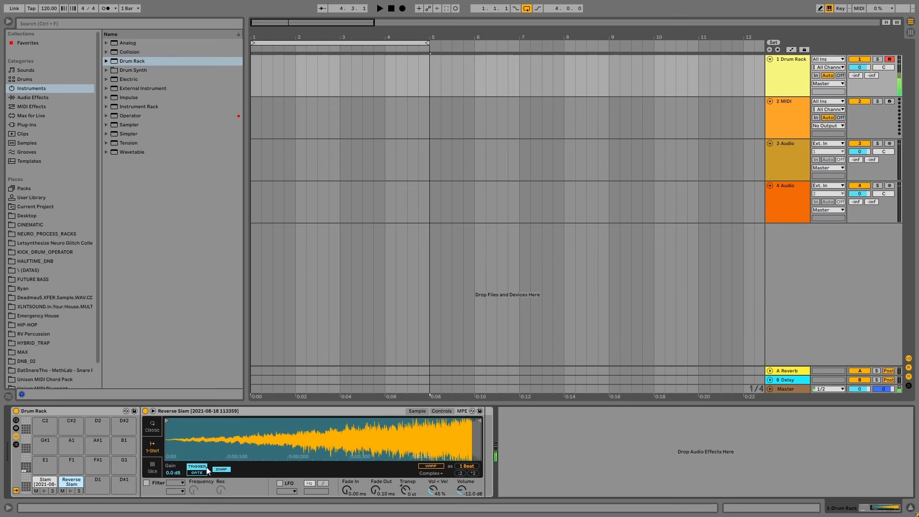
Set the Slam pad's Vol<Vel amount to 100% and copy the value to its sibling pad
click(221, 470)
click(45, 482)
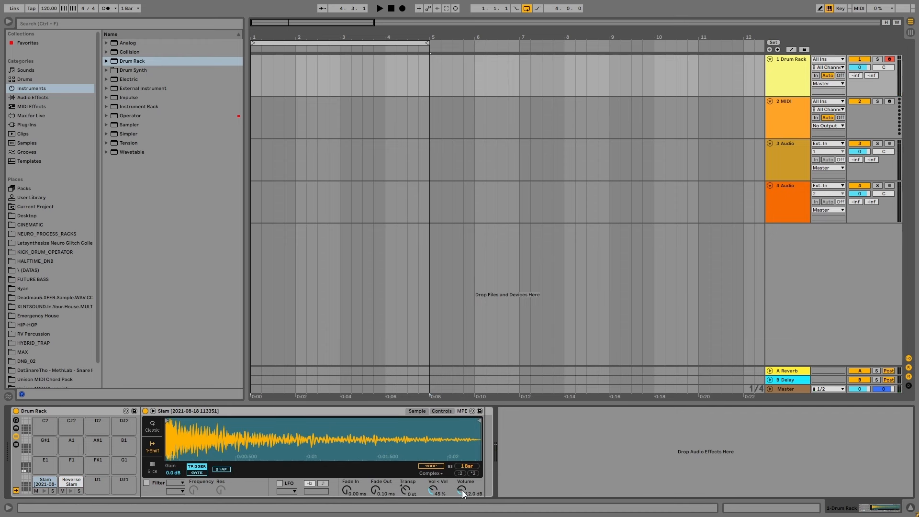
right_click(433, 491)
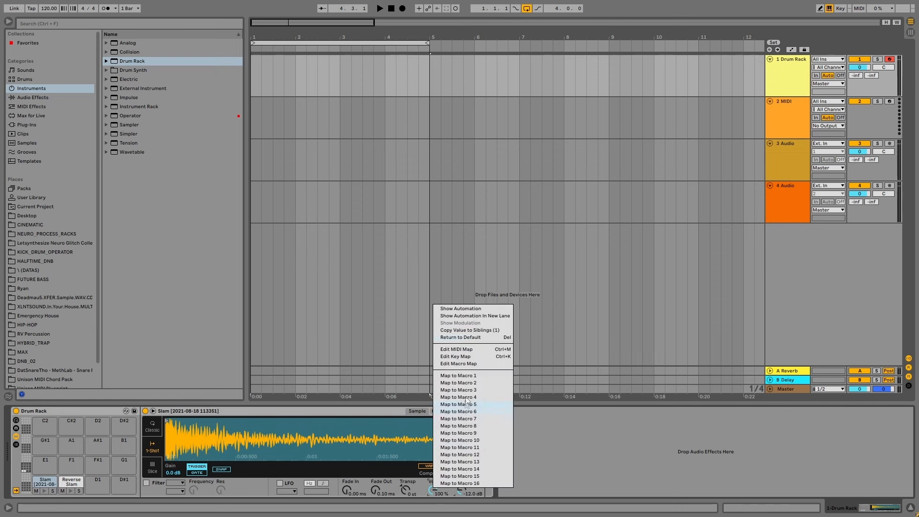
click(479, 331)
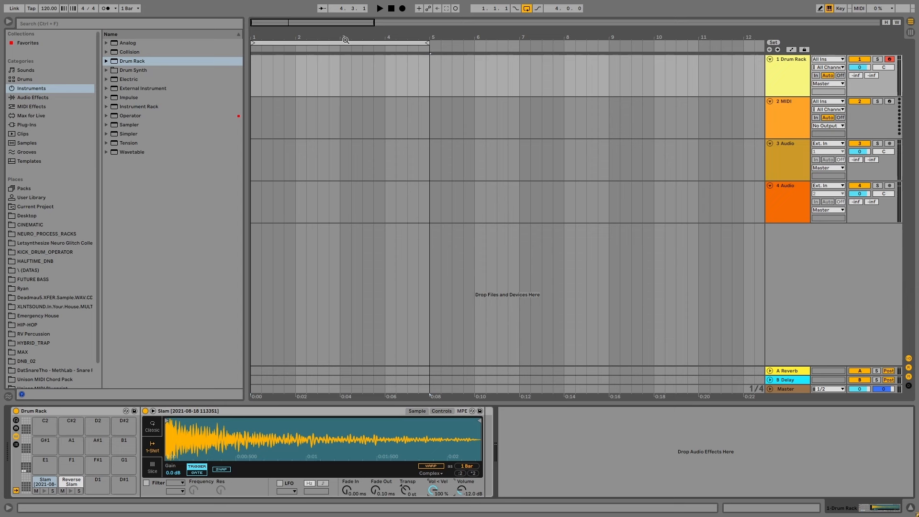
click(80, 479)
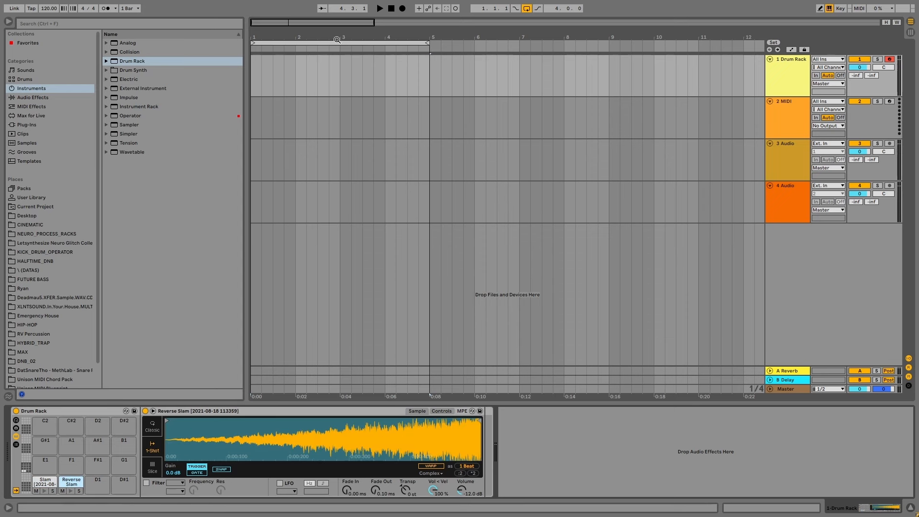
Create a four-bar MIDI clip on the Drum Rack track with Slam notes on bars 1 and 2 and a Reverse Slam leading into bar 2
drag(426, 63, 240, 71)
key(ctrl+shift+m)
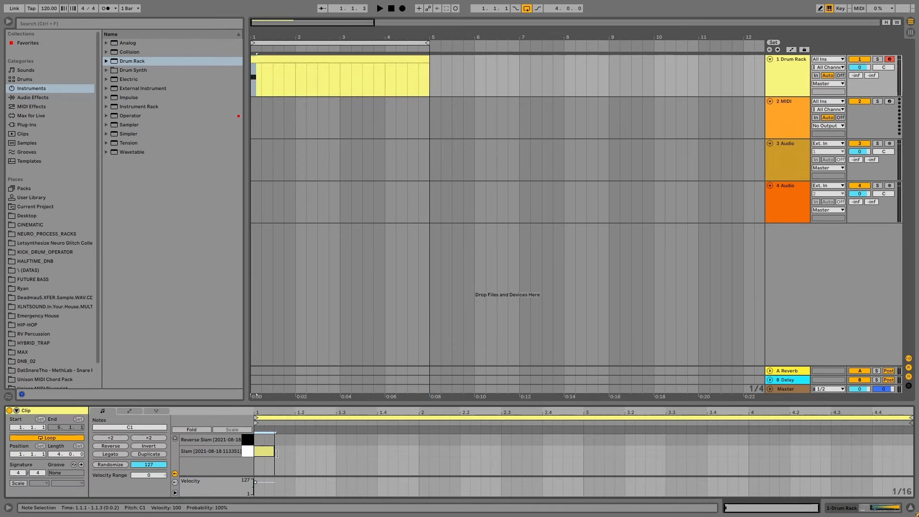
drag(264, 453, 408, 442)
mouse_move(263, 455)
mouse_down()
mouse_move(430, 455)
mouse_move(397, 440)
mouse_up()
Set the tempo to 180 BPM and play the four-bar loop
click(44, 10)
text(180)
key(Return)
click(317, 45)
key(space)
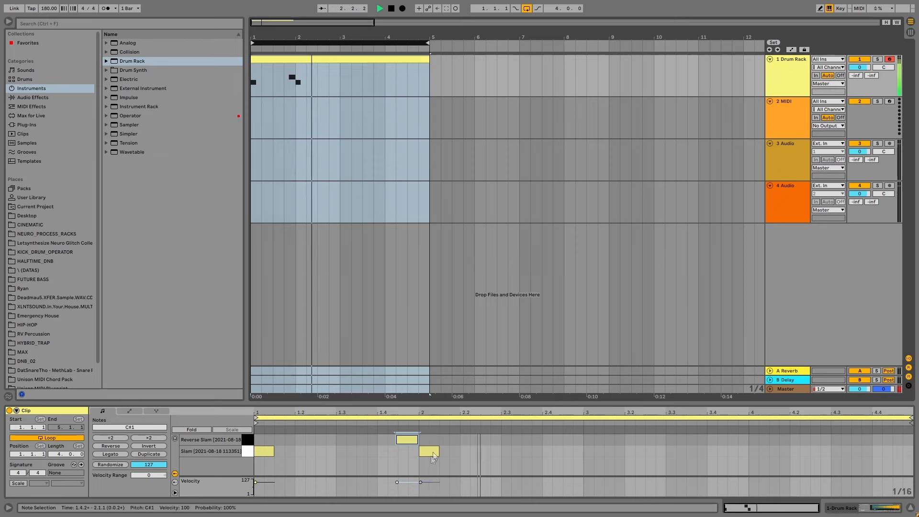
key(space)
Move the second Slam note to bar 3, lengthen the Reverse Slam note to end right before it, and play the pattern
drag(433, 451, 597, 452)
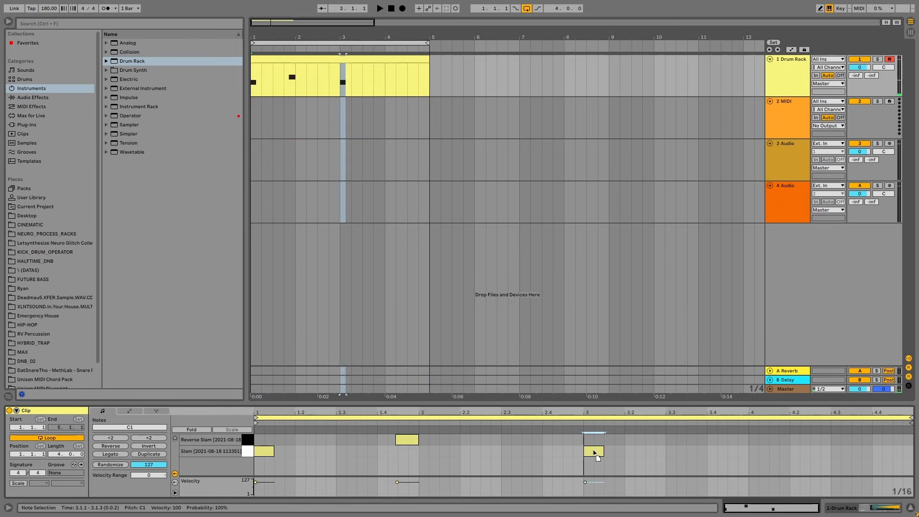
drag(404, 440, 546, 443)
scroll(509, 440, up, 3)
drag(569, 441, 669, 445)
key(space)
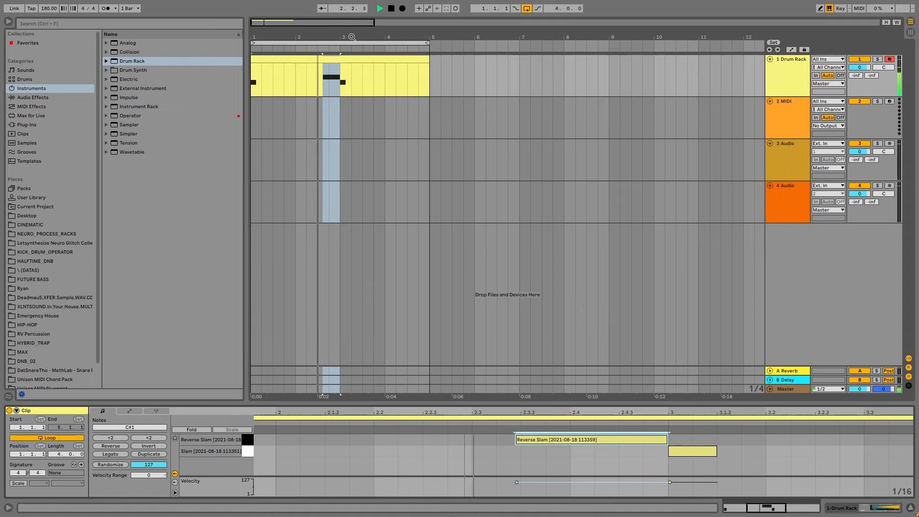
drag(351, 42, 351, 18)
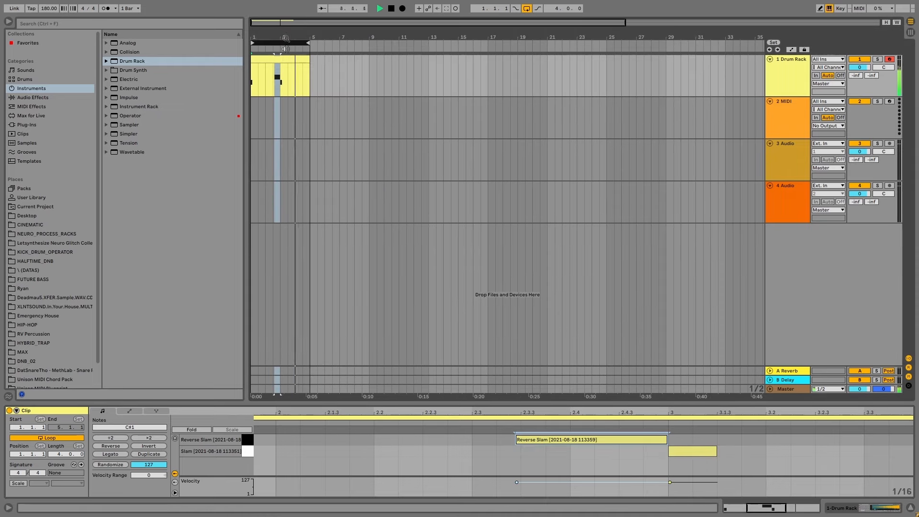
key(space)
Duplicate the four-bar drum clip three times to fill 16 bars and play the last copy from bar 13
click(290, 58)
drag(279, 59, 458, 63)
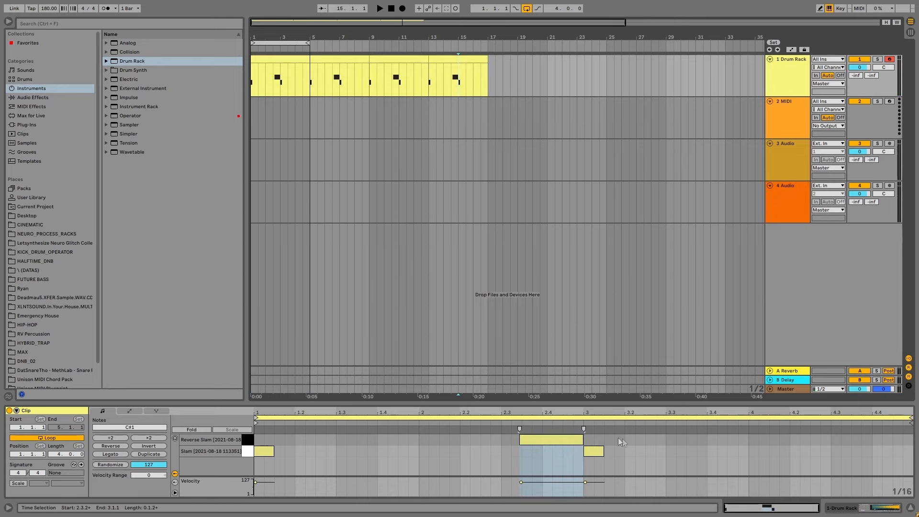
click(567, 437)
click(597, 450)
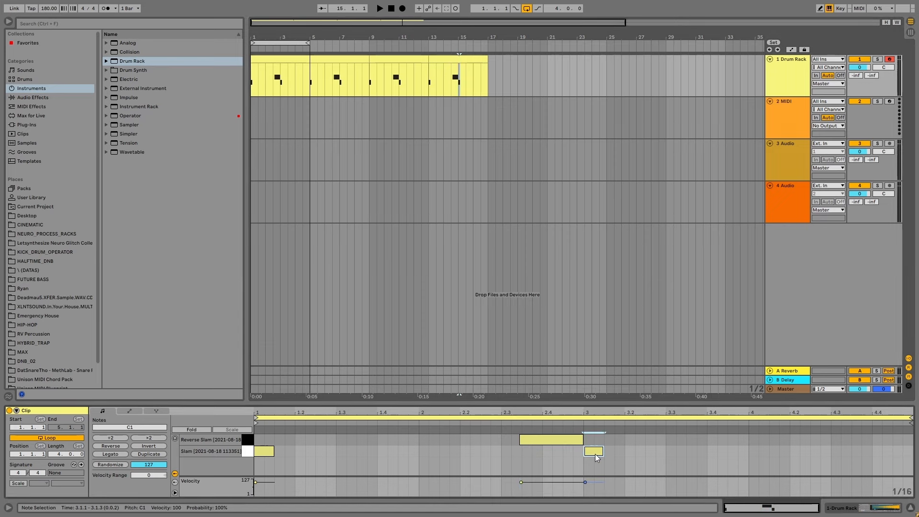
click(437, 79)
key(space)
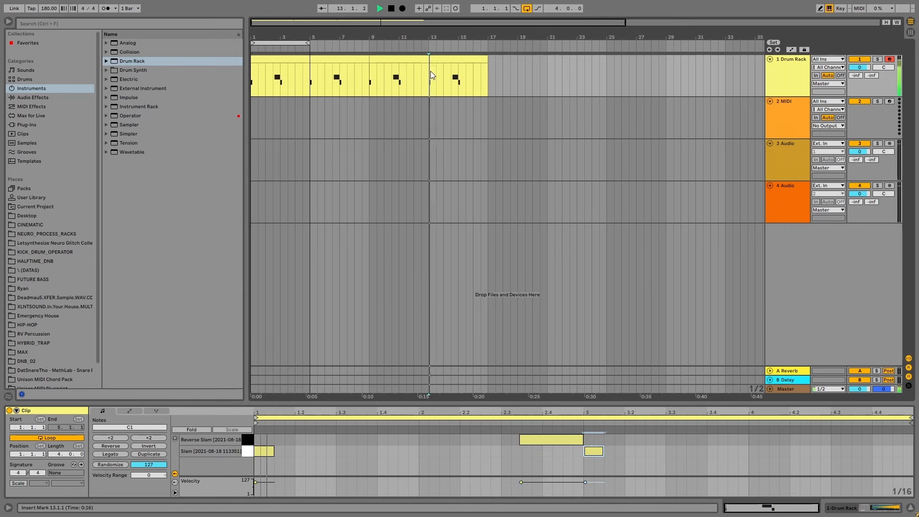
Copy the last clip's bar 3 Slam note to the start of its bar 4 and turn on the triplet grid
click(474, 68)
click(595, 452)
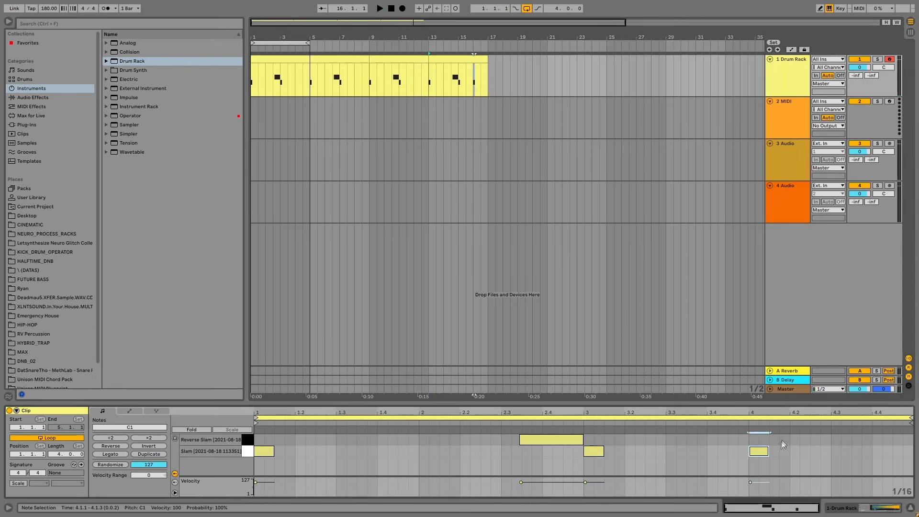
right_click(783, 440)
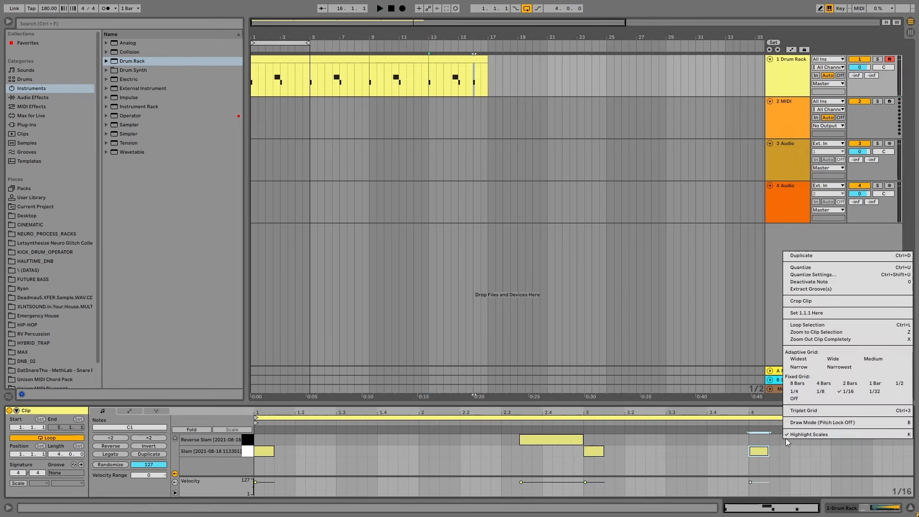
click(812, 410)
Repeat the Slam note at triplet spacing to fill bar 4 of the last clip with six hits, and play it back
drag(761, 452, 790, 458)
drag(787, 453, 870, 451)
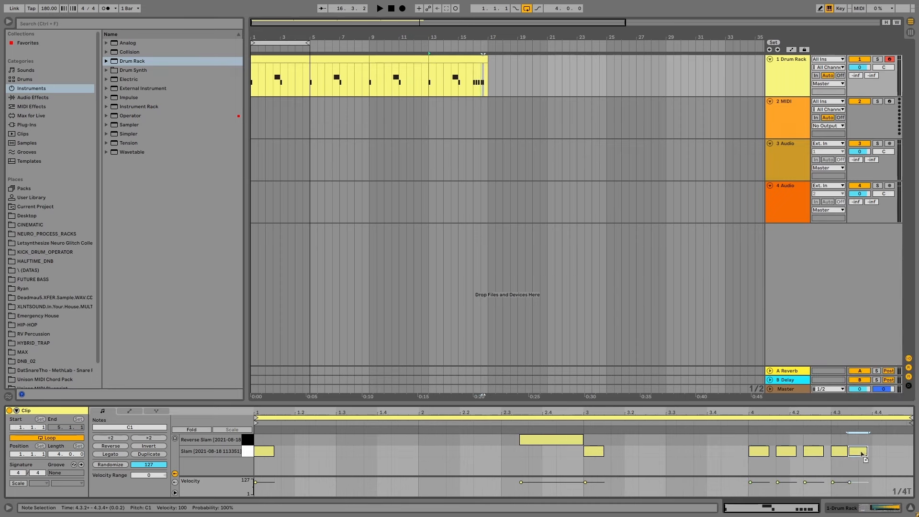
click(858, 454)
key(space)
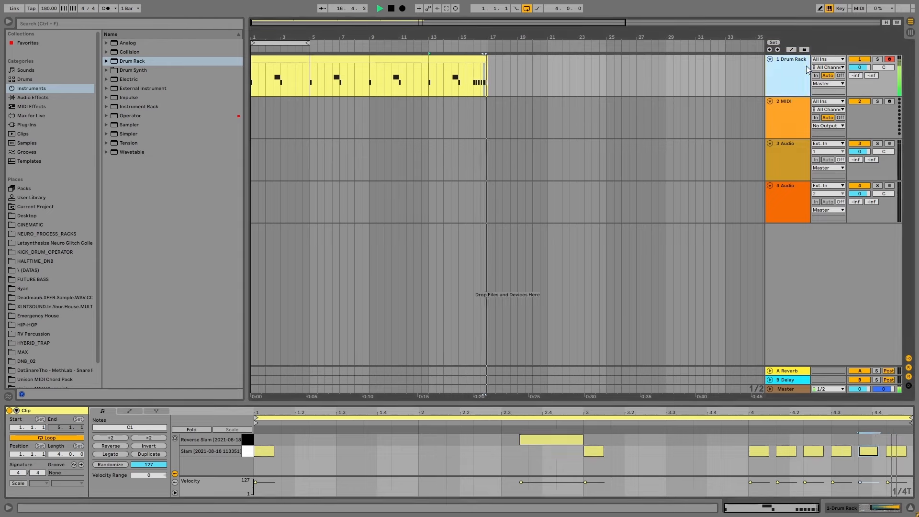
key(shift+Tab)
key(space)
Lower the velocities of the second and fourth hits in the last clip's six-hit Slam run, raise the last hit's, and play from bar 16
double_click(468, 57)
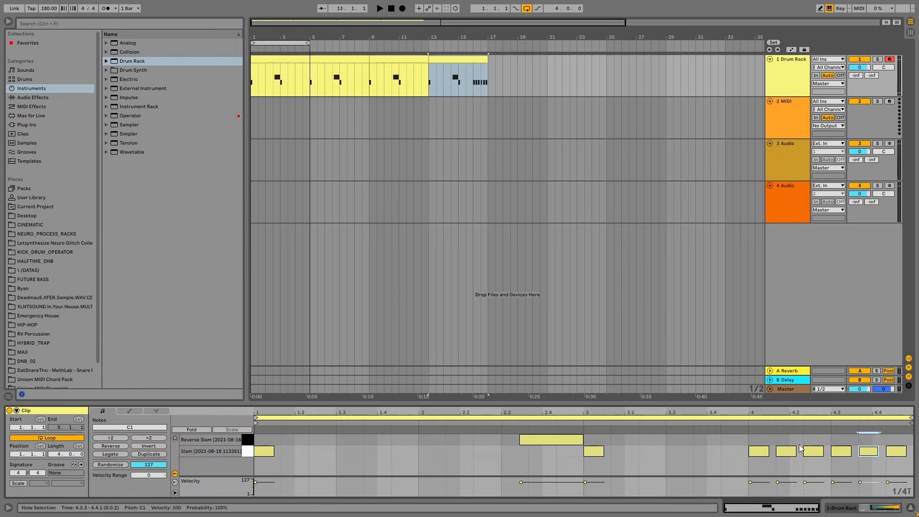
click(788, 451)
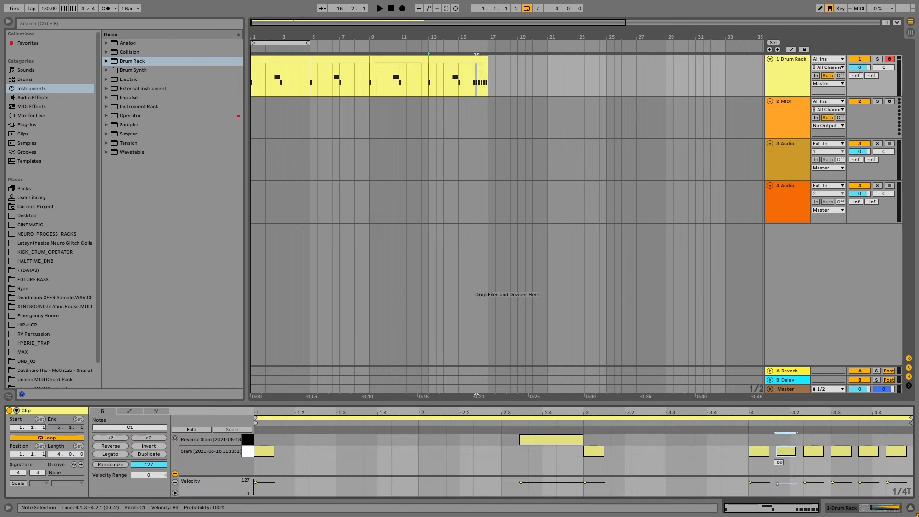
drag(838, 452, 838, 466)
click(894, 452)
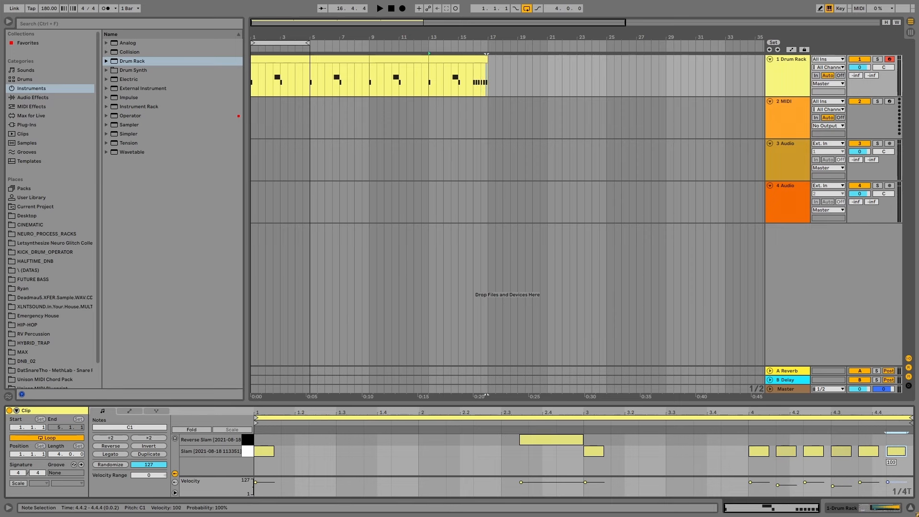
click(473, 85)
key(space)
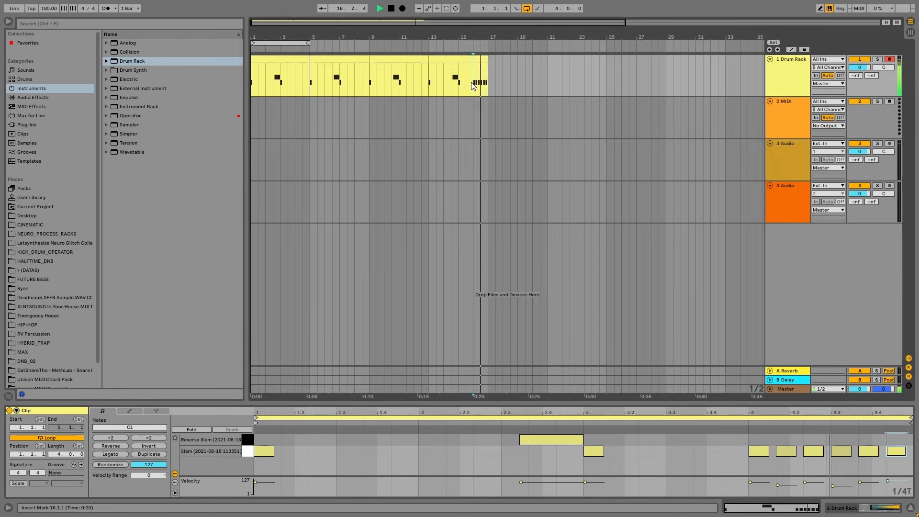
Enlarge the note editor, set the second triplet Slam hit's velocity to 99, raise the fourth hit's, and play the run
click(787, 452)
key(space)
drag(729, 477, 752, 292)
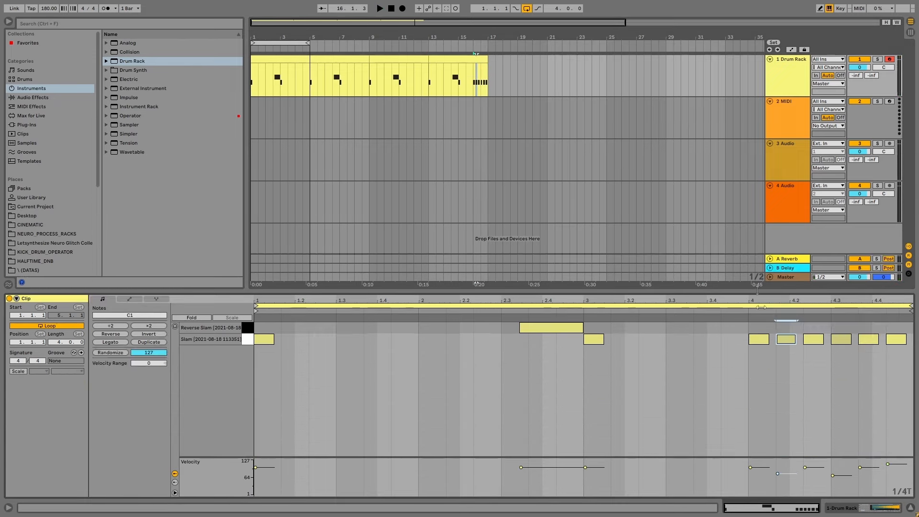
mouse_move(788, 340)
mouse_down()
mouse_move(788, 330)
mouse_move(787, 341)
mouse_up()
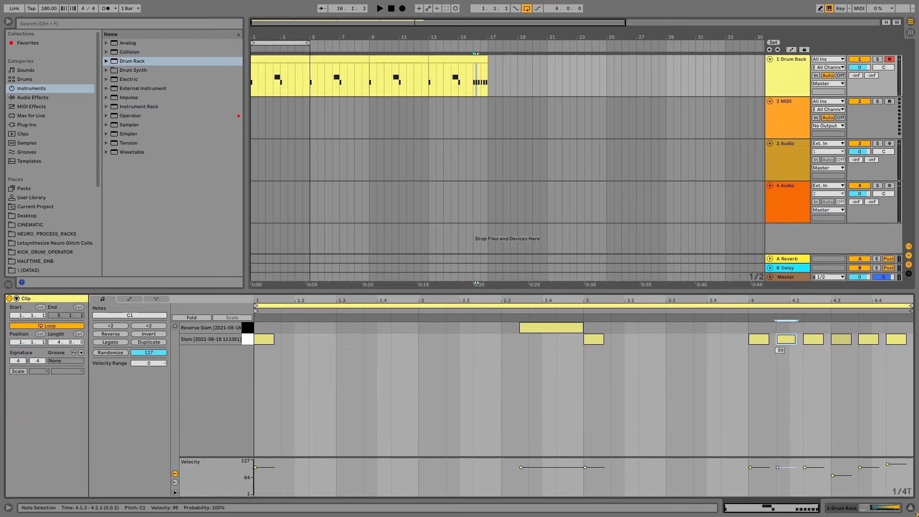
drag(843, 343, 843, 341)
key(space)
Set the second triplet Slam hit's velocity to 94, slightly raise the first and third hits' velocities, and play the fill
click(785, 341)
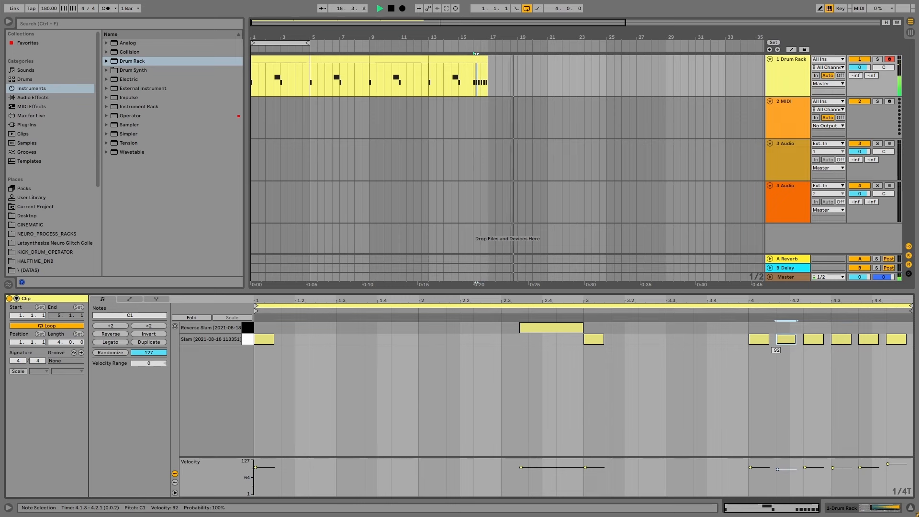
key(space)
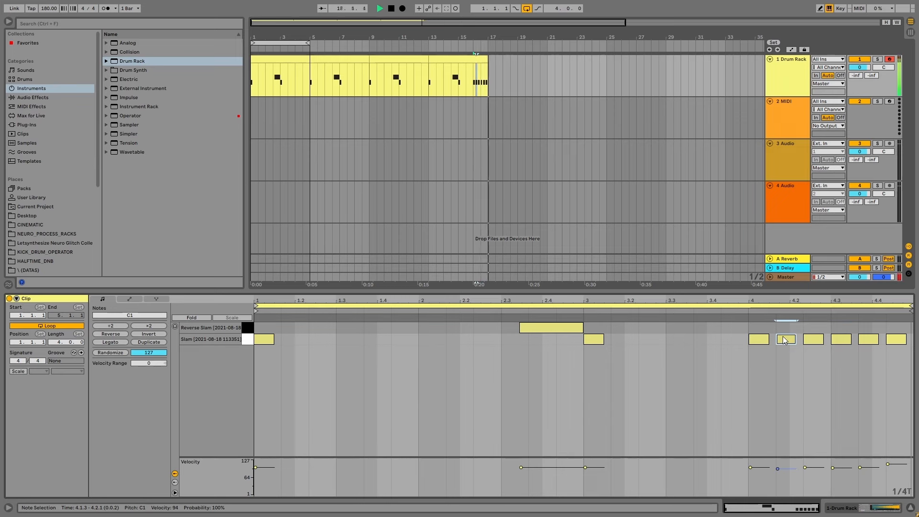
key(space)
key(space)
click(764, 339)
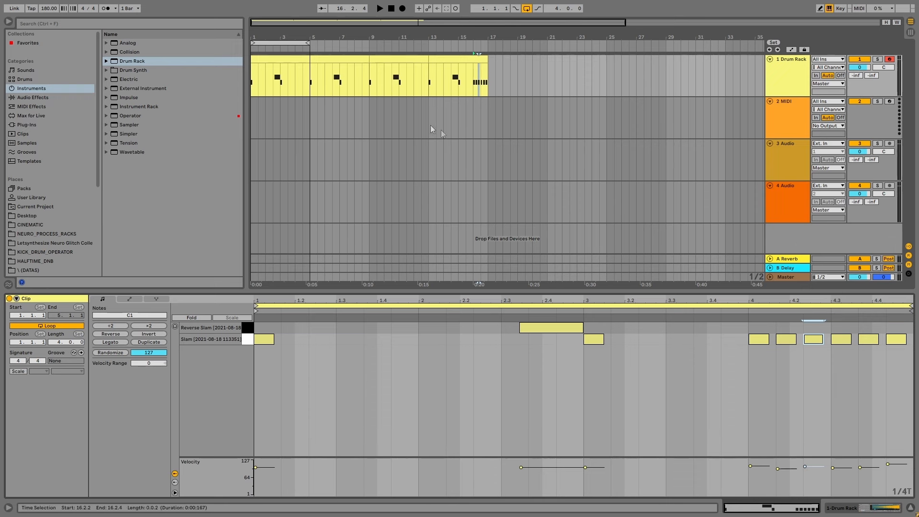
Extend the arrangement loop to cover all 16 bars of drum clips and play it from the start
drag(308, 43, 486, 49)
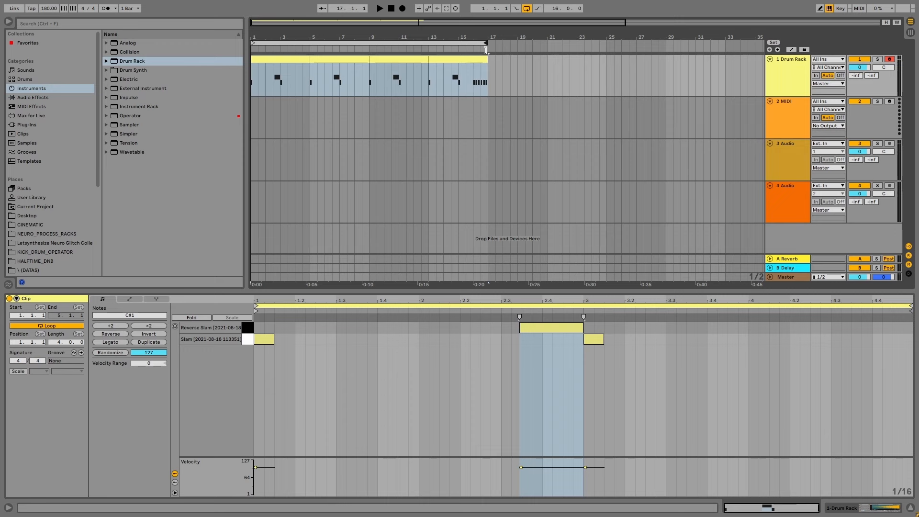
click(477, 43)
click(785, 79)
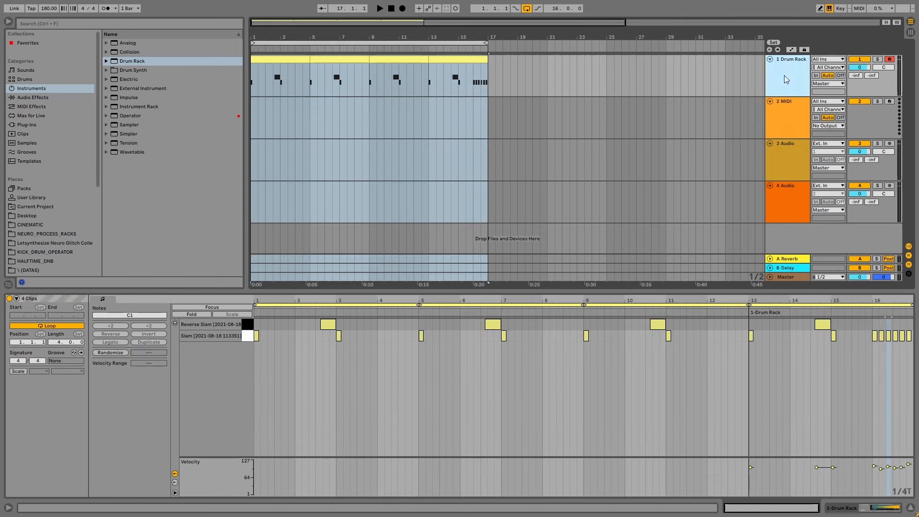
key(space)
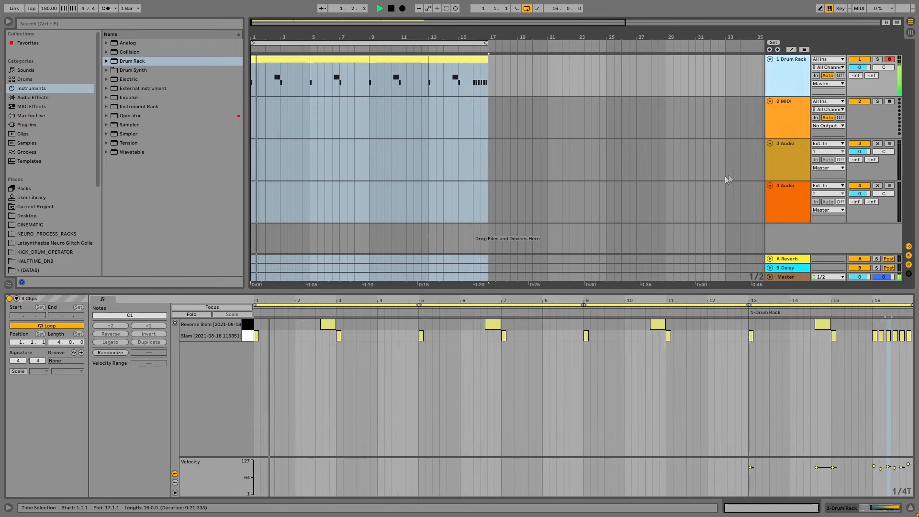
click(446, 76)
click(450, 79)
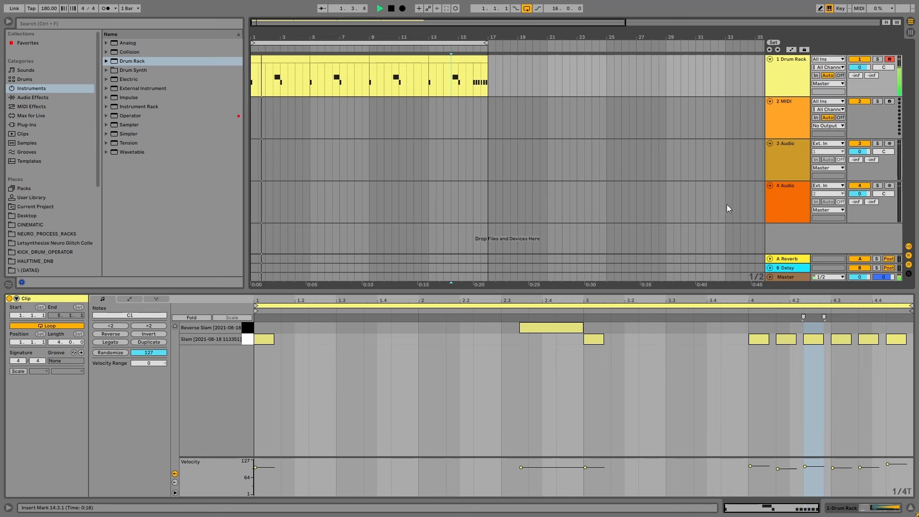
Load Operator onto the second MIDI track and create an empty half-bar MIDI clip at bar 1
click(792, 111)
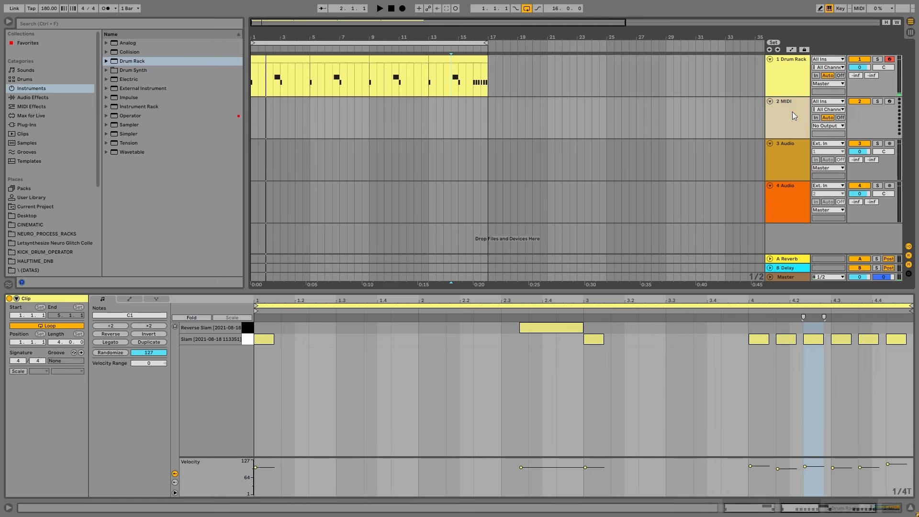
click(138, 109)
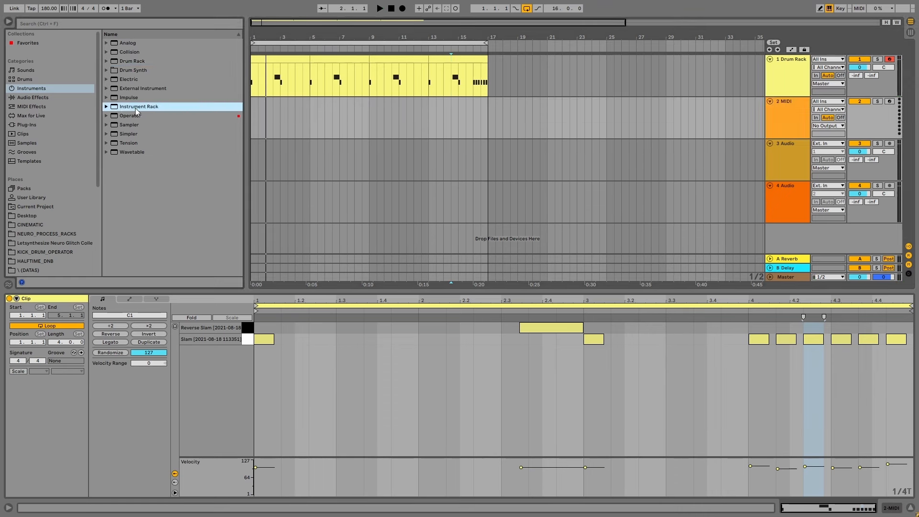
drag(115, 118, 393, 125)
drag(260, 37, 250, 111)
key(ctrl+shift+m)
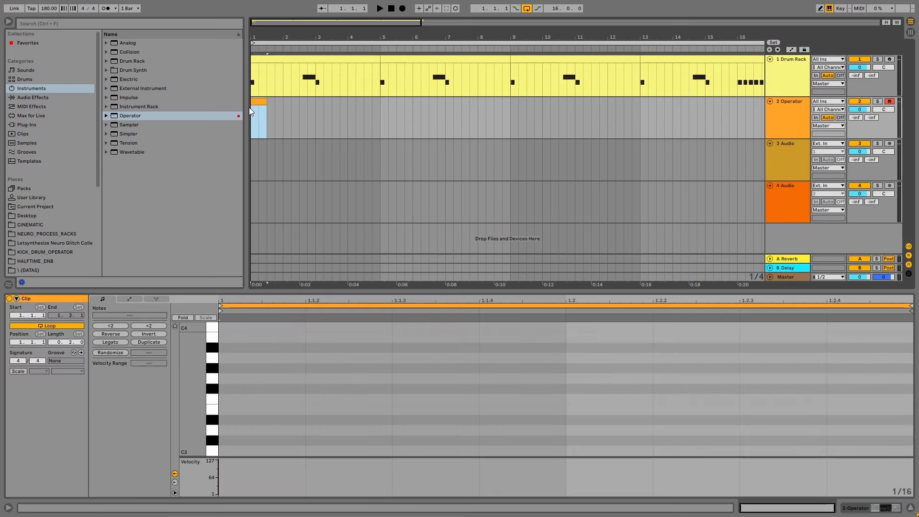
Draw an eighth-note C3 at the start of the new clip, solo the Operator track, and play it with the Operator device shown
click(257, 378)
scroll(257, 378, down, 2)
drag(230, 405, 392, 405)
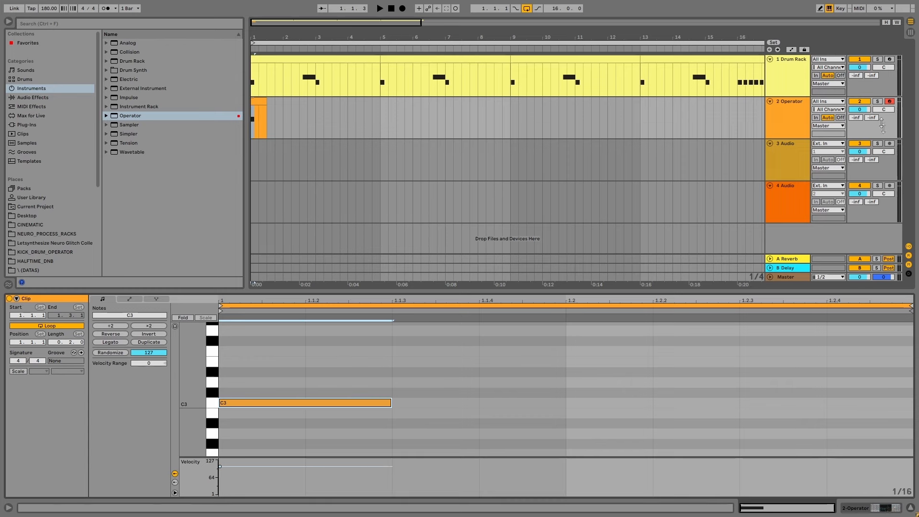
click(878, 101)
key(space)
click(787, 89)
click(788, 105)
double_click(789, 104)
key(space)
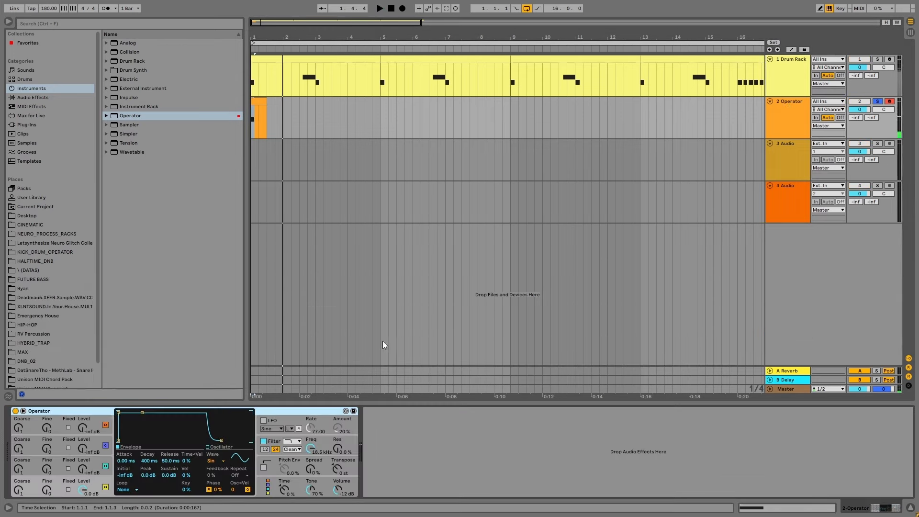
Transpose the clip's note down two octaves to C1 and play it
double_click(269, 109)
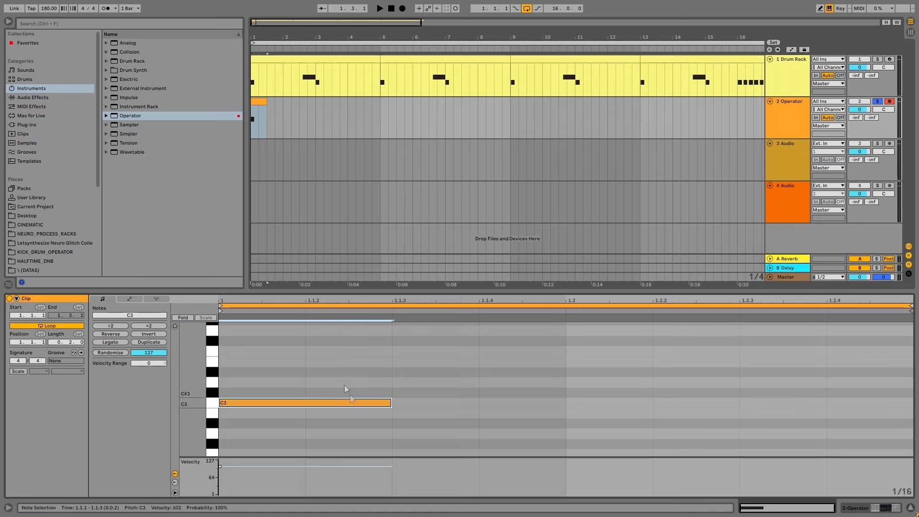
key(shift+Down)
key(shift+Down)
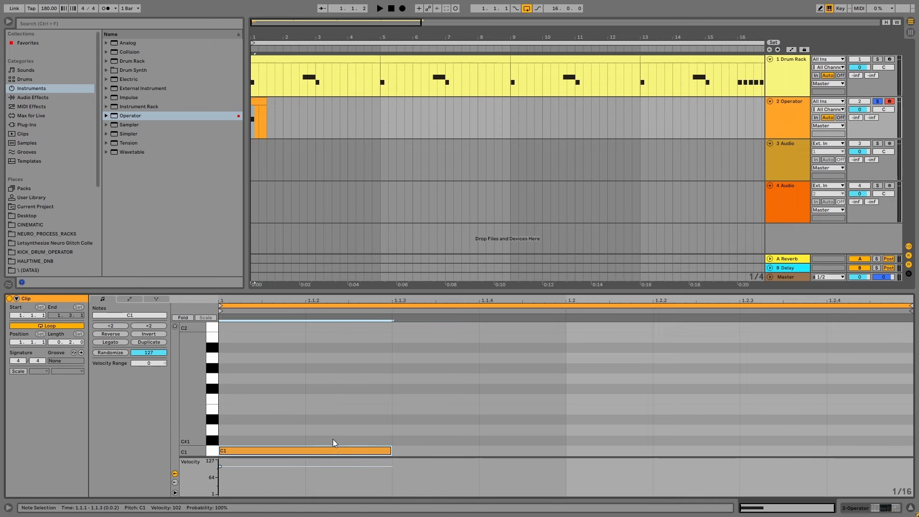
key(space)
Enable Operator's pitch envelope at 100% with initial +48 st, peak +25 st, sustain -20 st, end -48 st and decay 345 ms, auditioning the note
click(803, 123)
key(space)
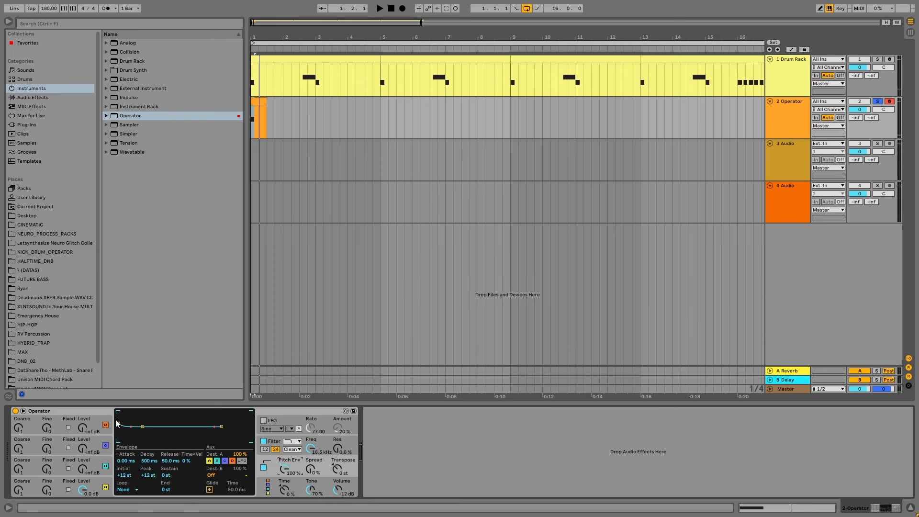
drag(131, 476, 166, 513)
key(space)
key(space)
key(space)
key(space)
key(space)
key(space)
key(space)
key(space)
key(space)
drag(168, 477, 168, 481)
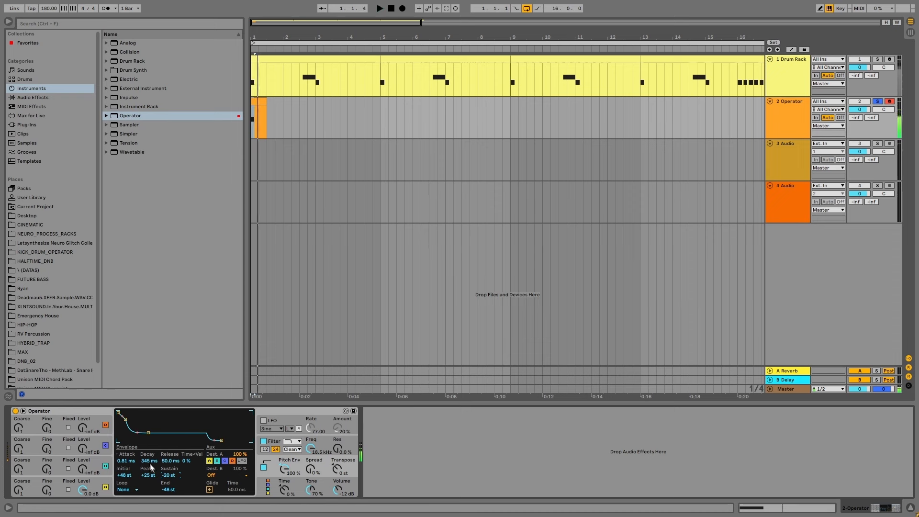
Try the Hard shaper on Operator's filter and play the note
click(314, 449)
click(239, 461)
click(242, 441)
key(space)
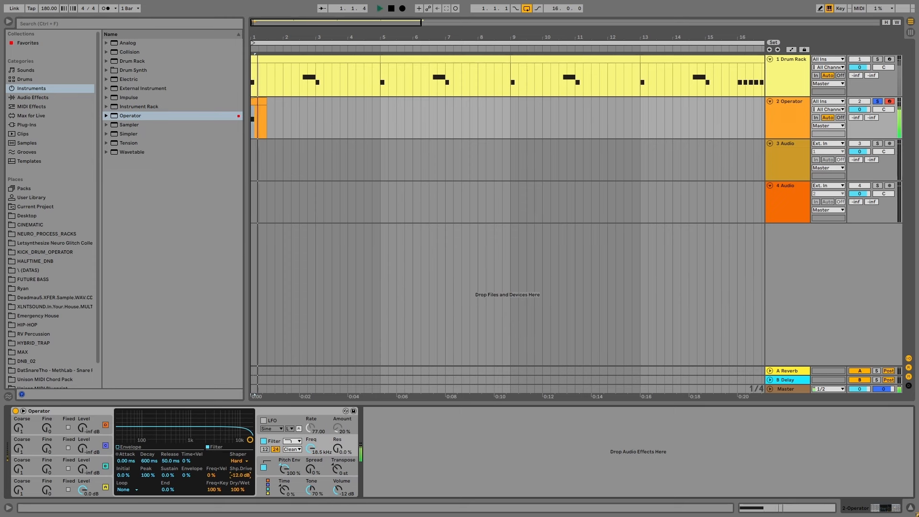
Set the filter shaper to Soft with 1.69 dB of drive and raise Operator's volume to -1.0 dB while auditioning the note
click(238, 461)
click(241, 433)
key(space)
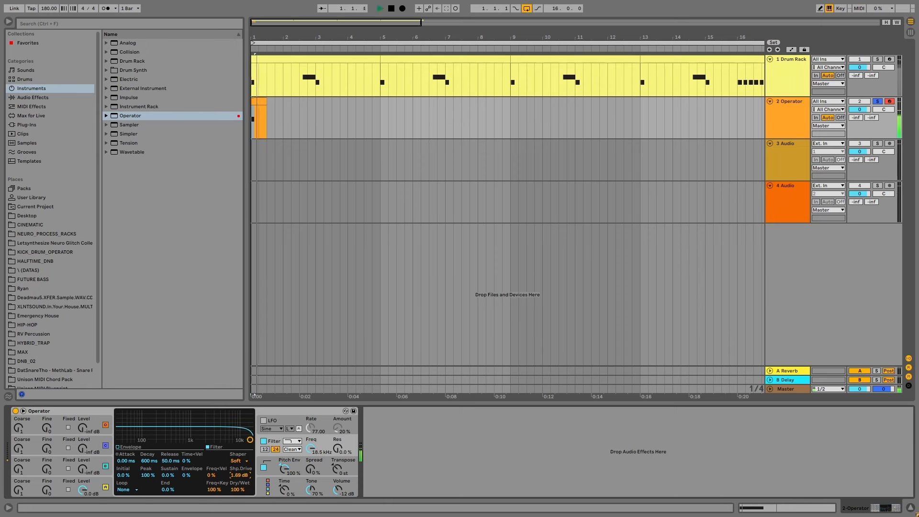
drag(339, 497, 339, 491)
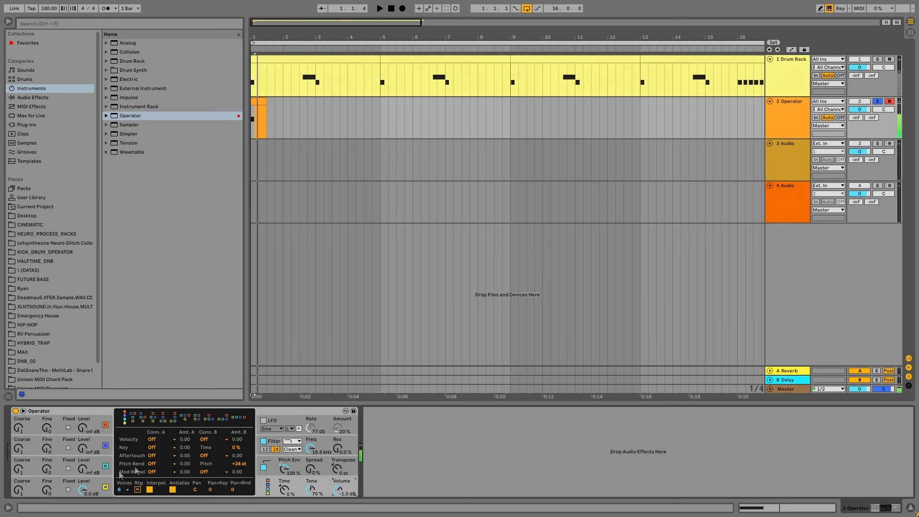
Give oscillator B a short envelope with 13.9 ms decay and -inf dB sustain, set its level to -11 dB, and audition it
click(96, 463)
drag(141, 414, 134, 440)
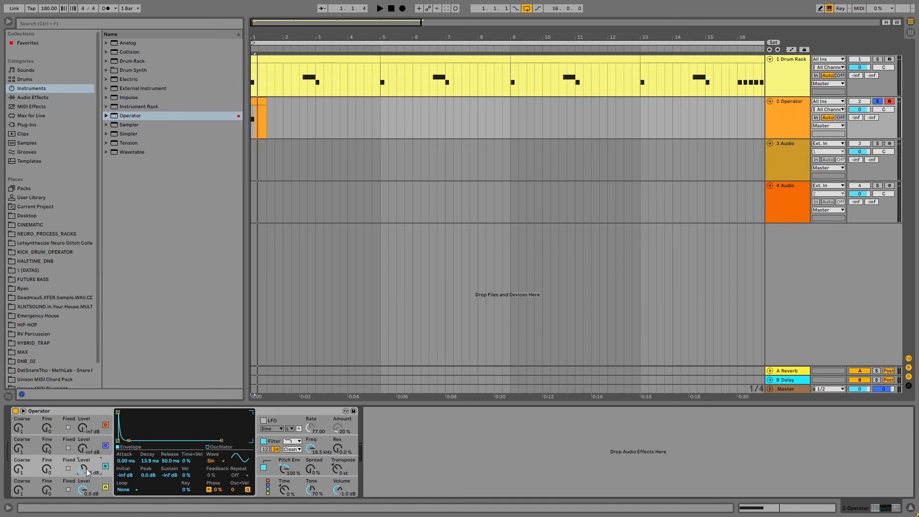
key(space)
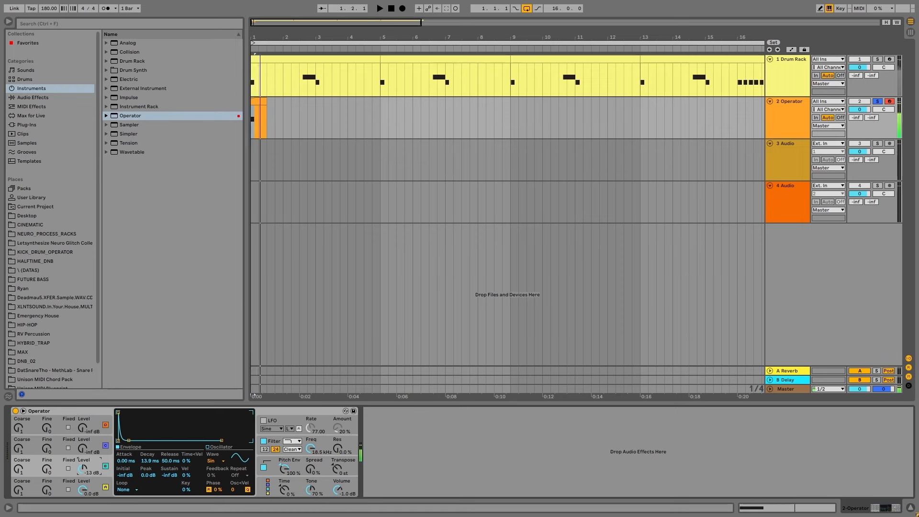
drag(83, 469, 84, 469)
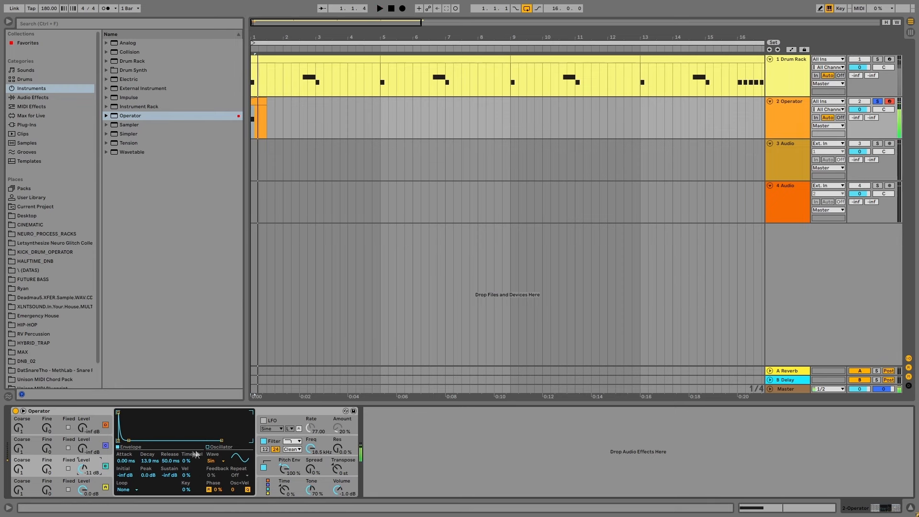
Draw a custom waveform for oscillator B with harmonics tapering down over roughly the first 23 partials, and play the note repeatedly
click(211, 447)
key(space)
drag(160, 427, 120, 414)
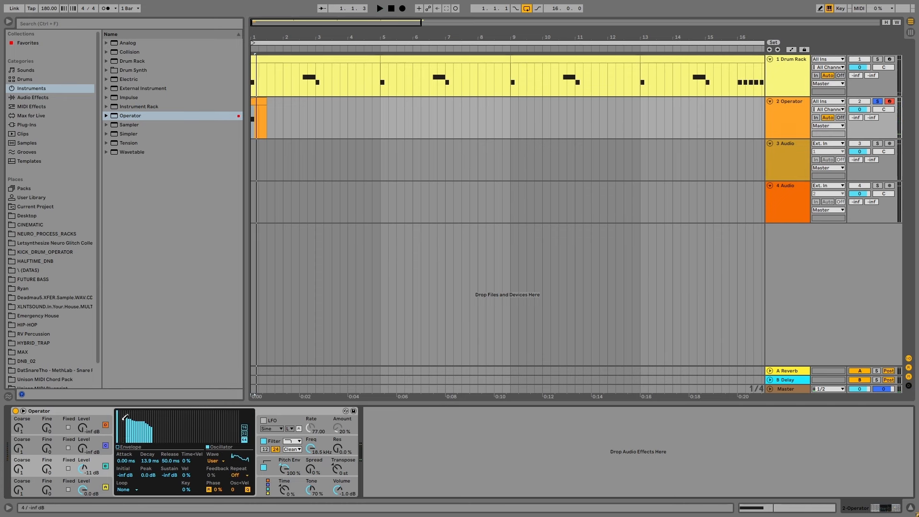
key(space)
drag(125, 417, 165, 436)
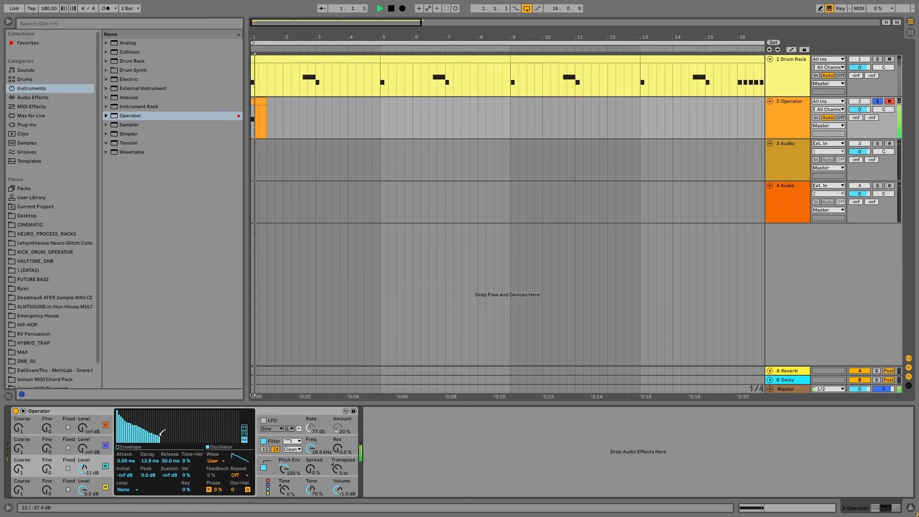
key(space)
key(space)
key(space)
key(space)
key(space)
key(space)
key(space)
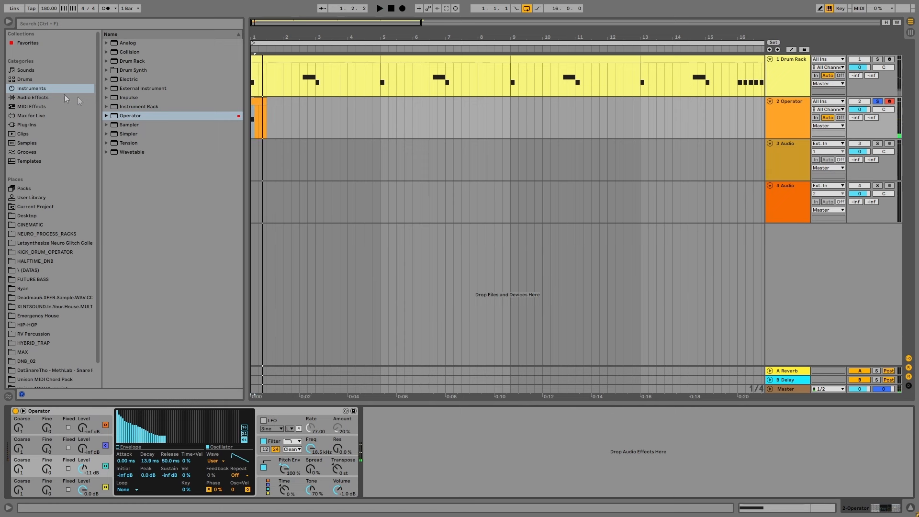
Add an EQ Eight after Operator on the second track
click(28, 97)
click(118, 71)
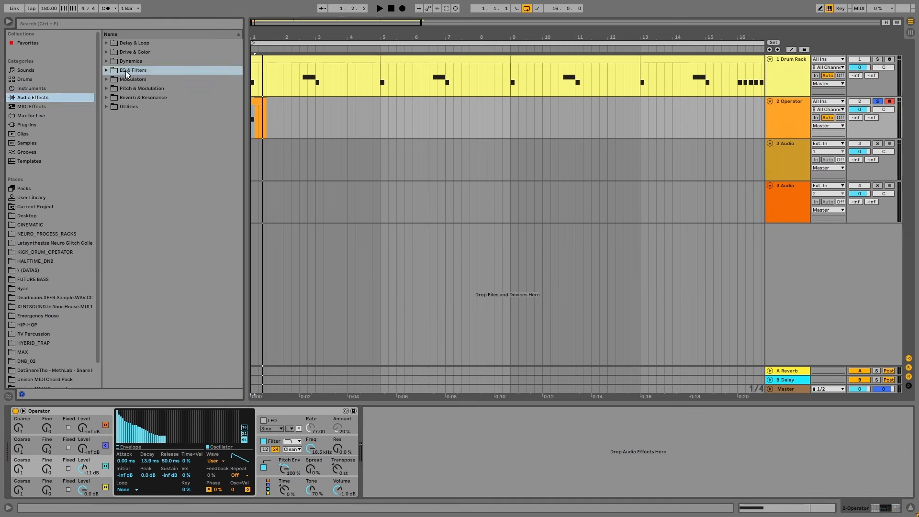
click(106, 71)
drag(133, 98, 427, 431)
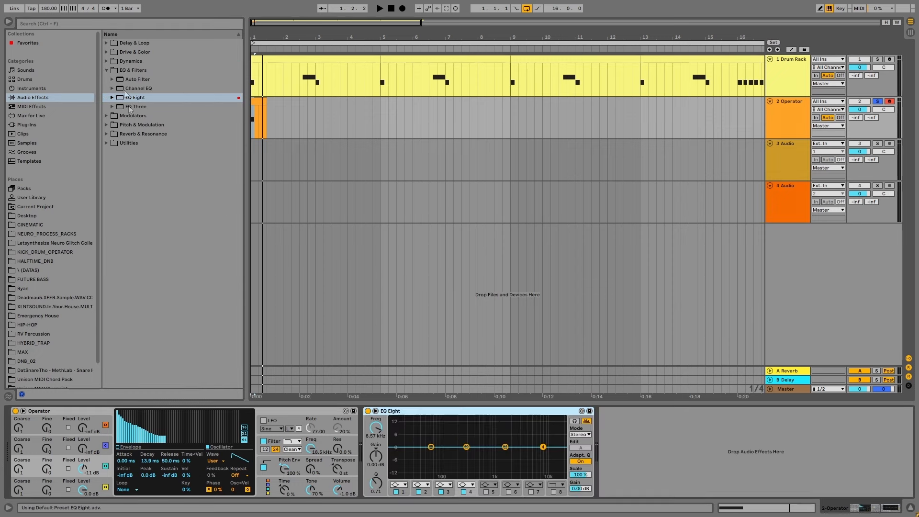
Insert a Saturator followed by a Pedal between Operator and EQ Eight
click(109, 50)
drag(135, 134, 362, 462)
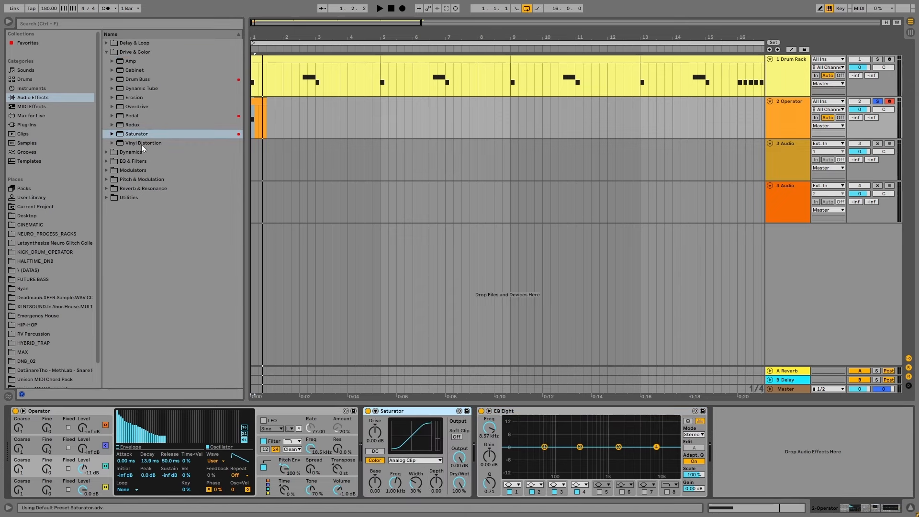
drag(122, 115, 487, 461)
click(107, 52)
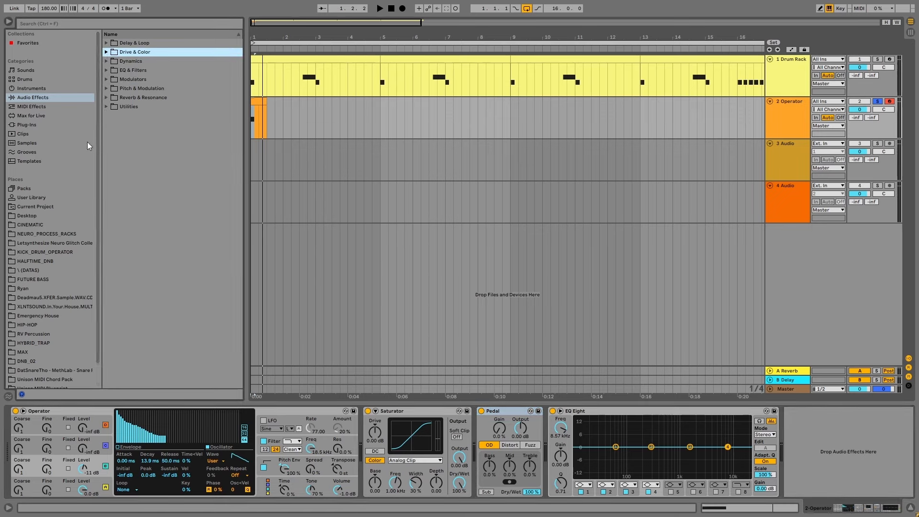
Add a Reverb after EQ Eight on the second track and audition the kick
click(107, 99)
drag(117, 134, 808, 441)
key(space)
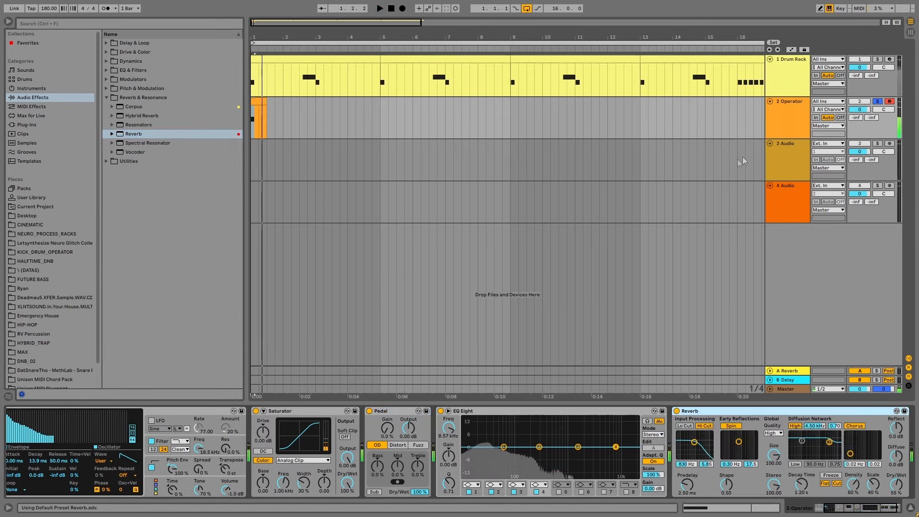
key(space)
key(space)
key(space)
key(space)
key(space)
key(space)
Raise EQ Eight's output gain to 2.62 dB while the kick plays
key(space)
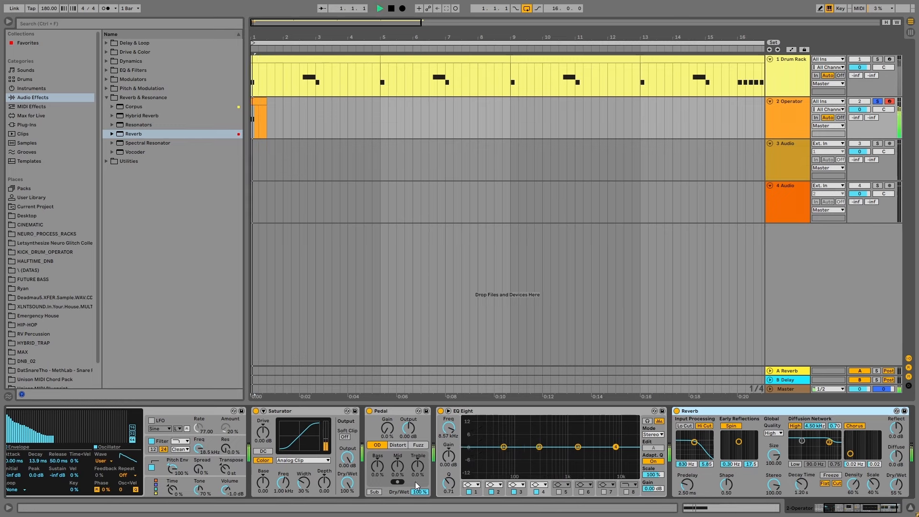
drag(651, 490, 651, 479)
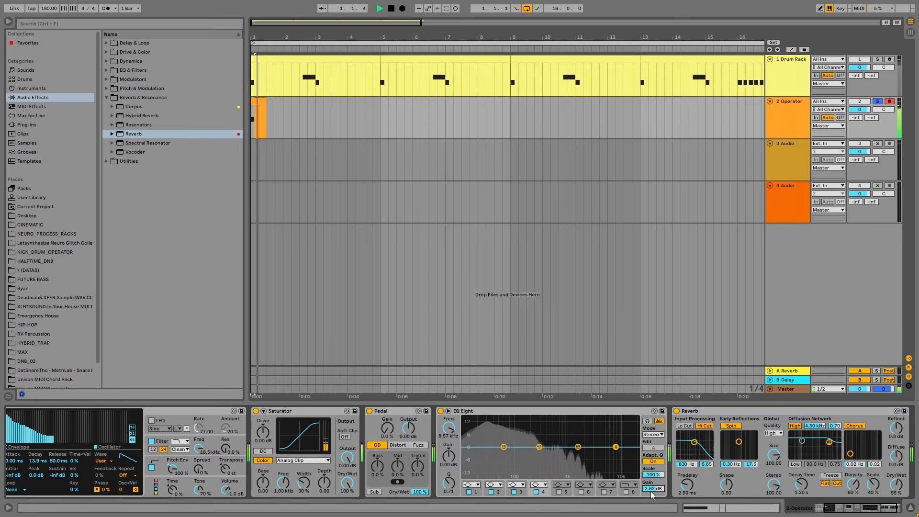
key(space)
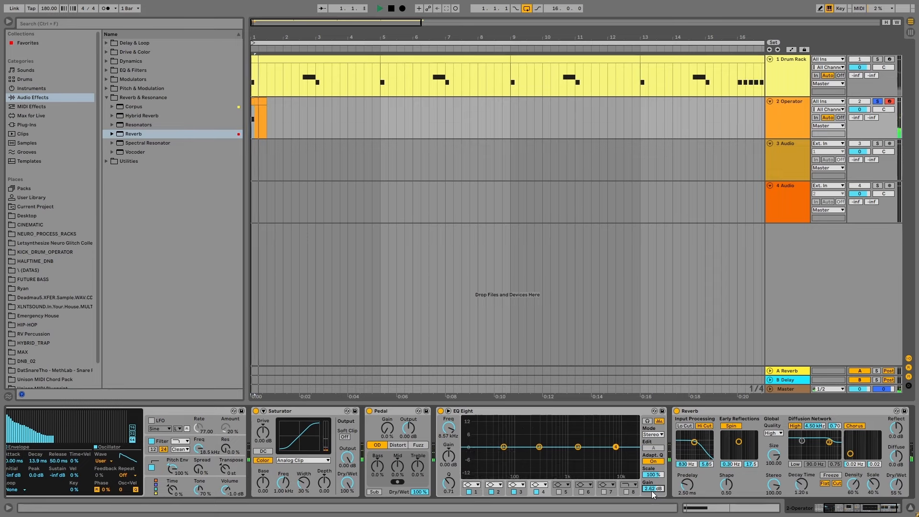
Set the Pedal to Fuzz with Sub on, treble 3.2 % and dry/wet 59 %, auditioning the kick repeatedly
click(418, 445)
key(space)
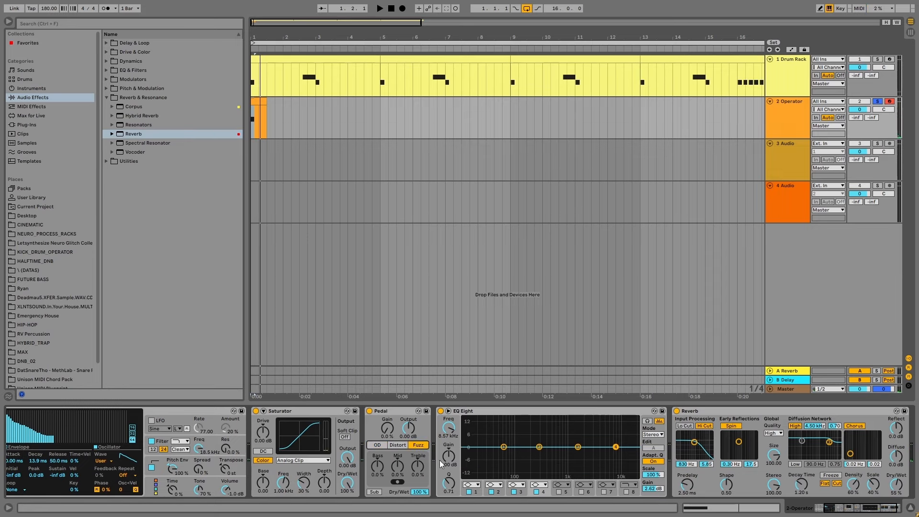
key(space)
drag(417, 466, 421, 493)
key(space)
click(375, 492)
key(space)
key(space)
key(space)
key(space)
key(space)
key(space)
key(space)
key(space)
key(space)
key(space)
key(space)
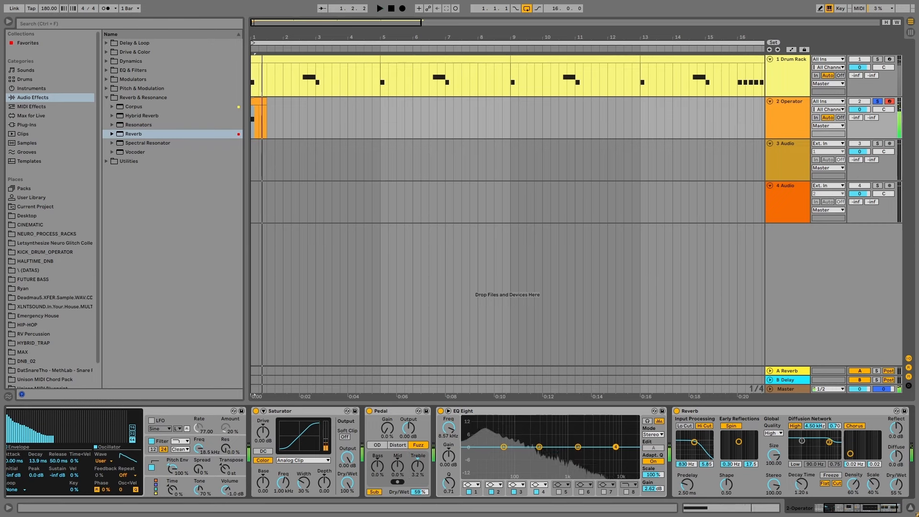
Switch EQ Eight's band 4 to a high-cut filter at 367 Hz with Q 0.36 and audition it
key(space)
click(539, 485)
click(539, 476)
drag(616, 453, 545, 462)
key(space)
key(space)
key(space)
key(space)
Lengthen the C1 note in the Operator clip to fill the whole clip and play it
drag(866, 508, 830, 505)
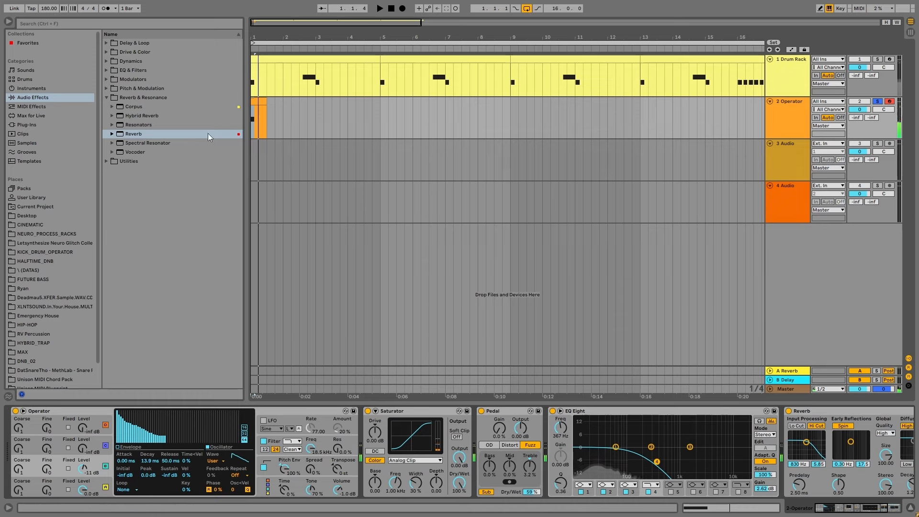
double_click(252, 109)
mouse_move(392, 449)
mouse_down()
mouse_move(406, 455)
mouse_move(397, 452)
mouse_up()
key(ctrl+z)
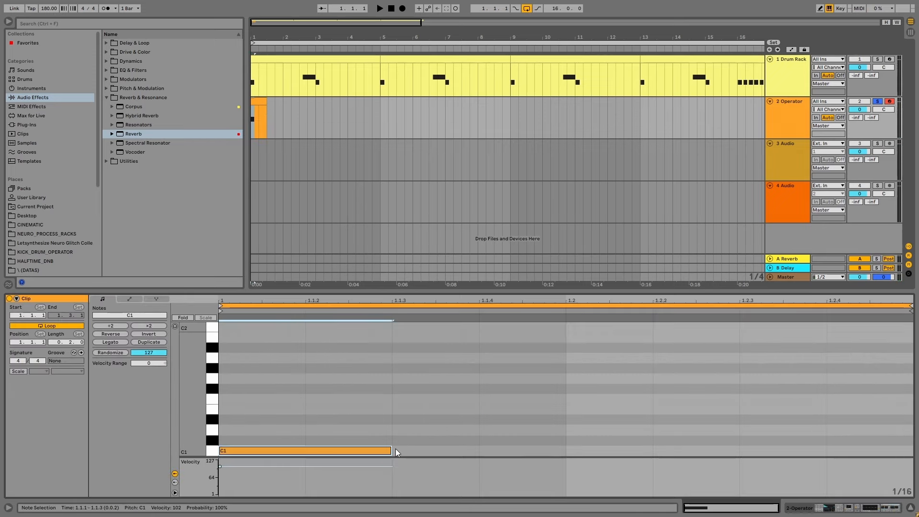
key(space)
drag(394, 451, 913, 458)
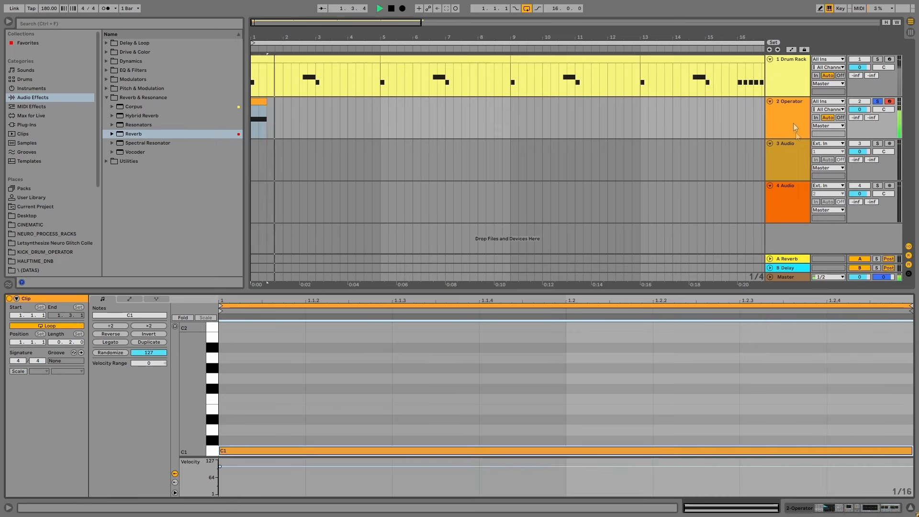
key(space)
Set oscillator A's envelope to 1.31 s decay and -inf dB sustain, and play the note repeatedly
click(793, 110)
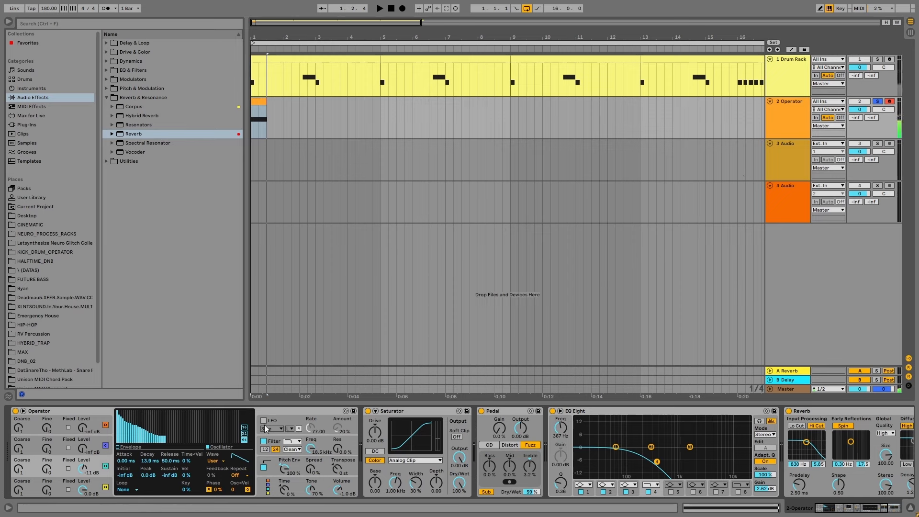
click(97, 482)
click(133, 450)
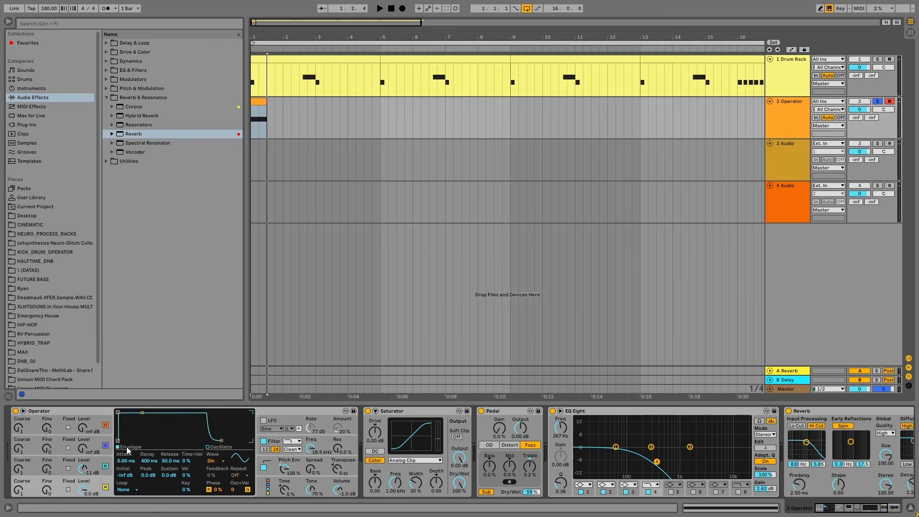
drag(142, 413, 147, 441)
key(space)
key(space)
key(space)
key(space)
key(space)
key(space)
key(space)
key(space)
key(space)
key(space)
key(space)
key(space)
key(space)
key(space)
key(space)
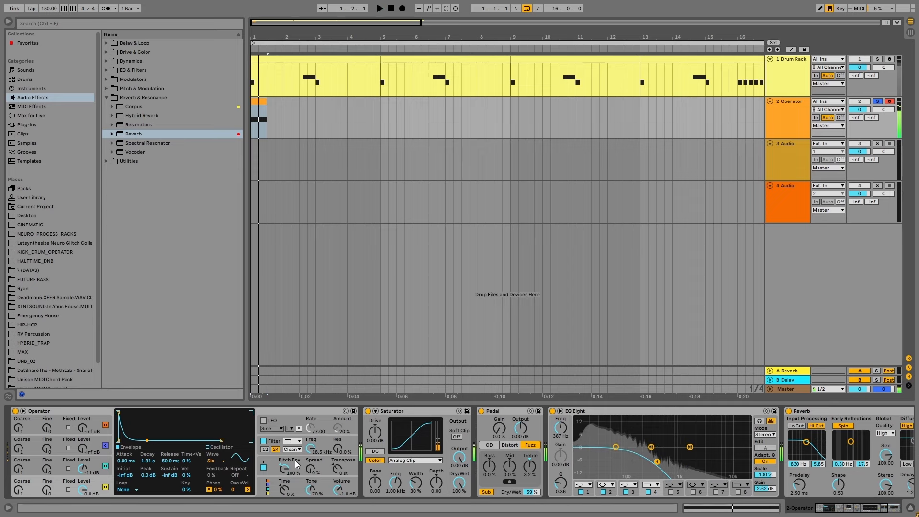
Lengthen the decay of Operator's pitch envelope to 969 ms
click(290, 460)
drag(159, 463, 160, 452)
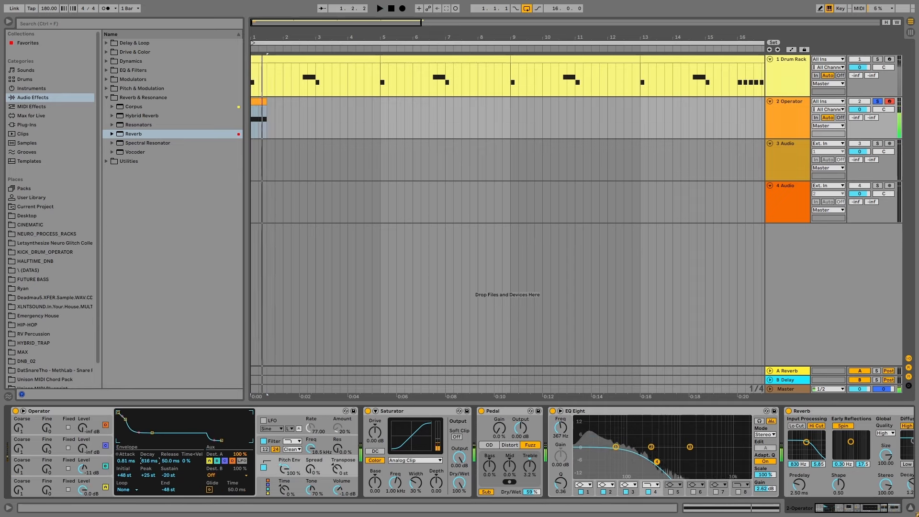
drag(159, 453, 160, 443)
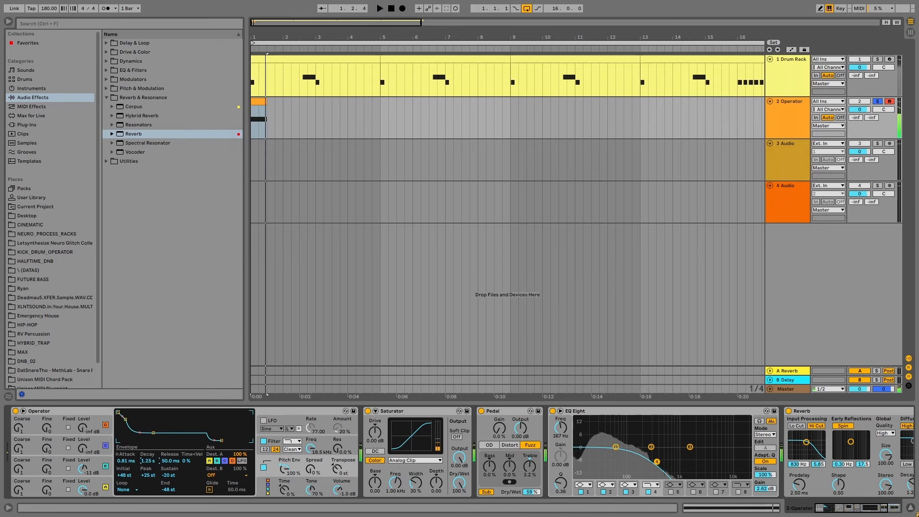
Raise the Reverb's decay time to 15.4 s and its dry/wet to 67 %
click(881, 508)
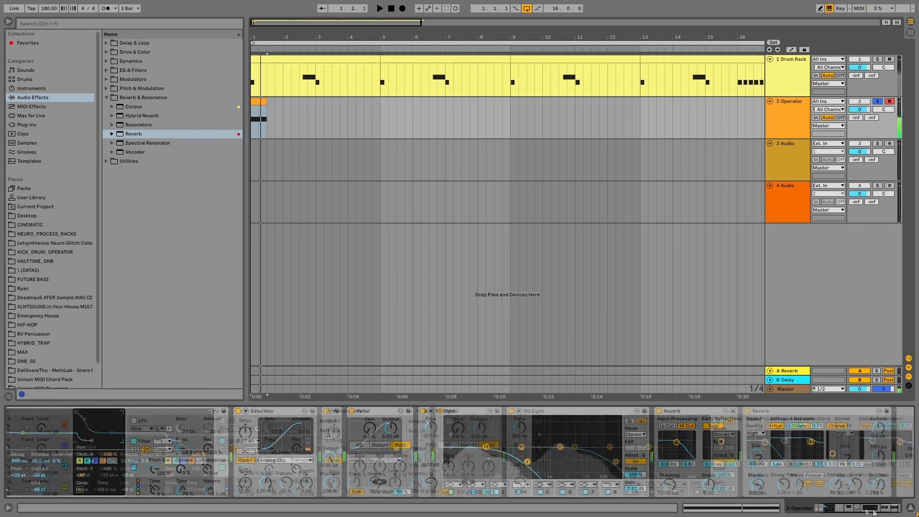
click(848, 486)
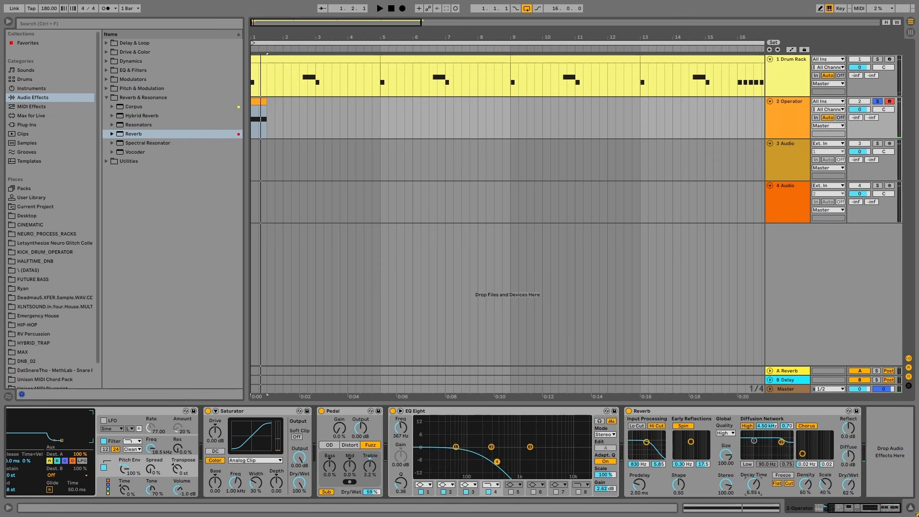
key(space)
drag(848, 486, 833, 508)
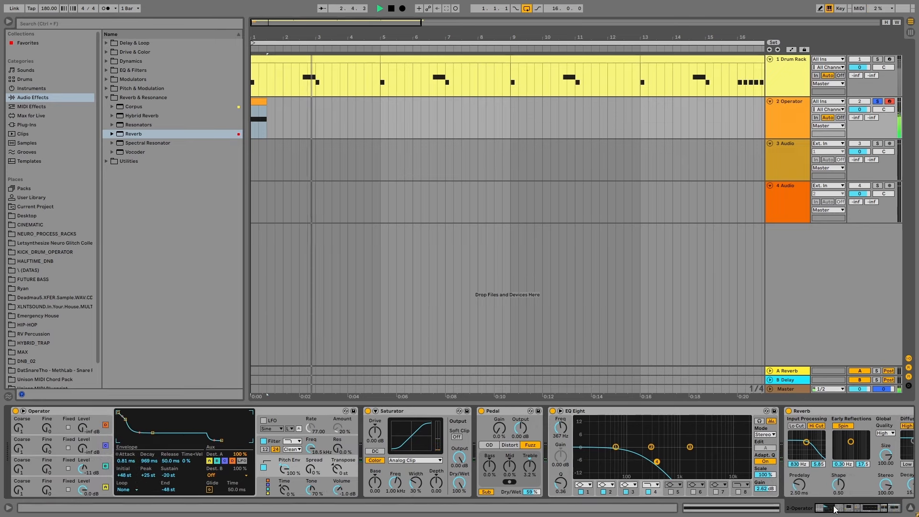
Lower EQ Eight's high-cut band to 303 Hz with Q 0.38 and audition the kick
drag(657, 463, 653, 462)
key(space)
key(space)
key(space)
key(space)
key(space)
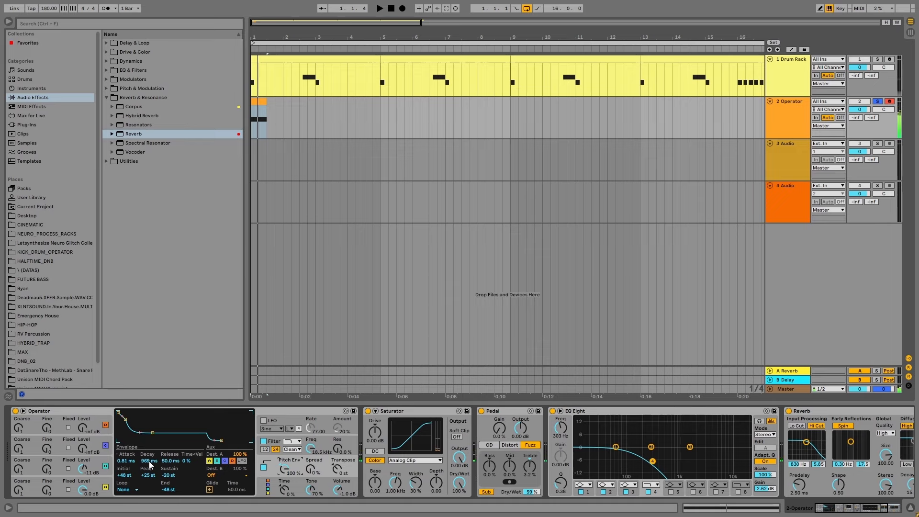
Shorten the decay of Operator's pitch envelope to 531 ms and audition it
drag(149, 463, 149, 471)
key(space)
key(space)
key(space)
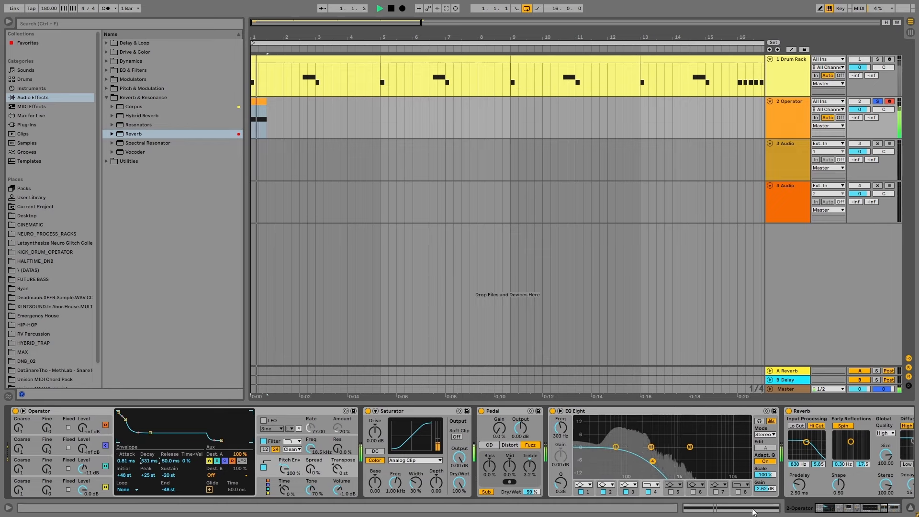
Reduce the Reverb's decay time to 3.46 s and its dry/wet to 49 %
click(890, 511)
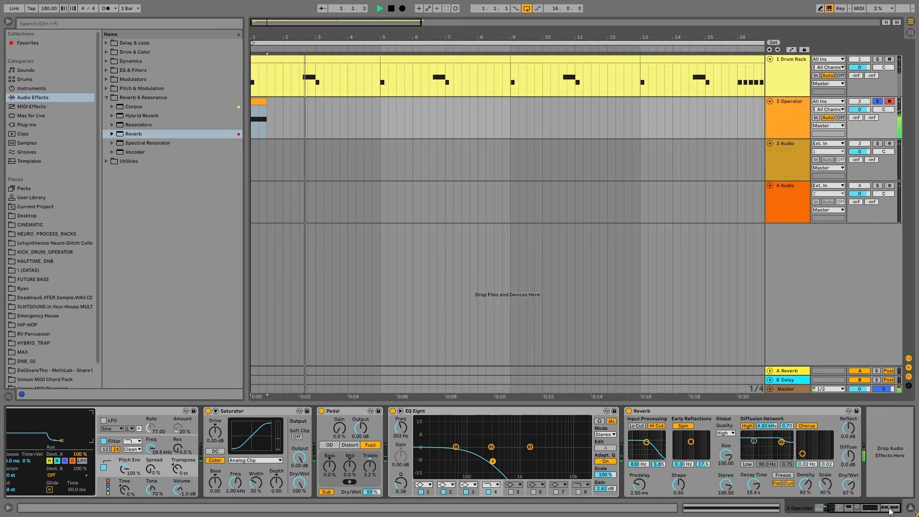
double_click(755, 486)
key(space)
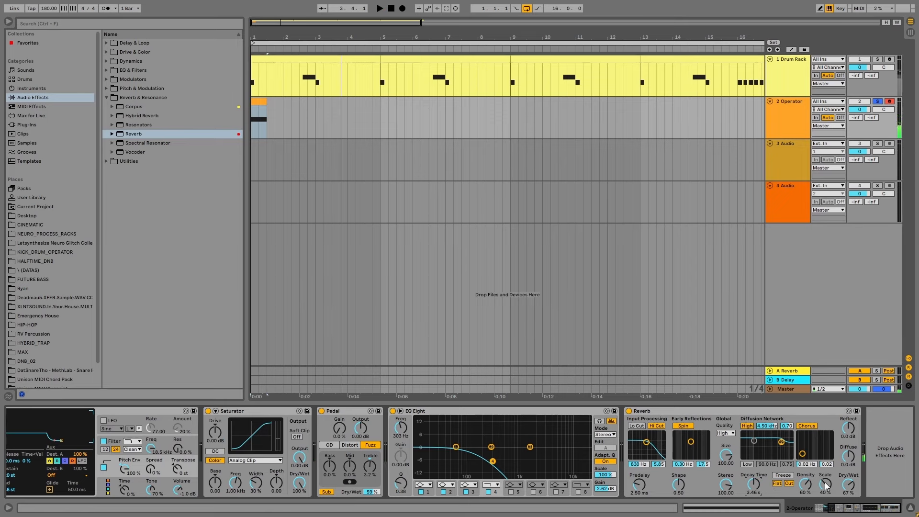
key(space)
drag(849, 485, 847, 511)
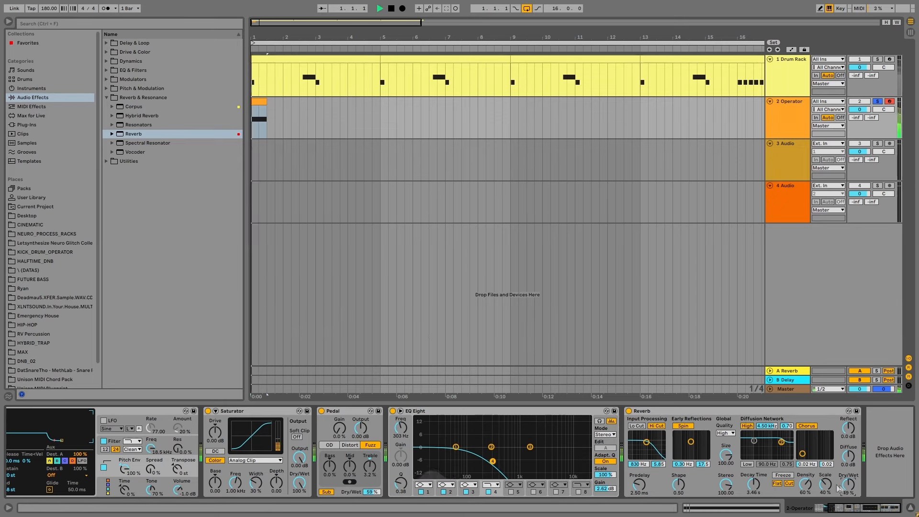
Lower Operator's filter frequency to 425 Hz and set the filter envelope amount to 83 %
click(846, 510)
mouse_move(320, 451)
mouse_down()
mouse_move(320, 495)
mouse_move(320, 487)
mouse_up()
key(space)
drag(188, 476, 187, 437)
key(space)
key(space)
Set the filter envelope's decay to 447 ms and play the note repeatedly
mouse_move(146, 463)
mouse_down()
mouse_move(147, 453)
mouse_move(147, 470)
mouse_move(147, 455)
mouse_up()
key(space)
key(space)
key(space)
key(space)
key(space)
key(space)
key(space)
key(space)
key(space)
key(space)
key(space)
key(space)
key(space)
key(space)
key(space)
key(space)
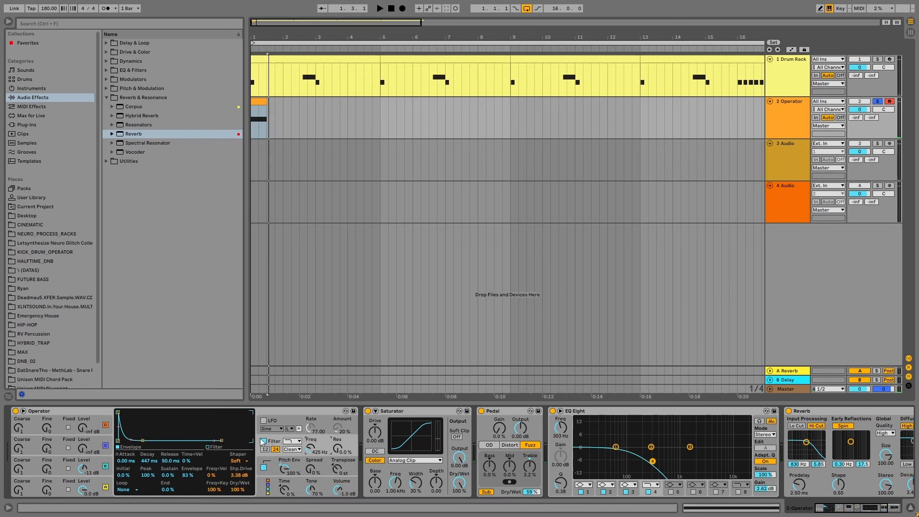
Review oscillator A's envelope, Operator's filter settings and the EQ Eight device
click(95, 492)
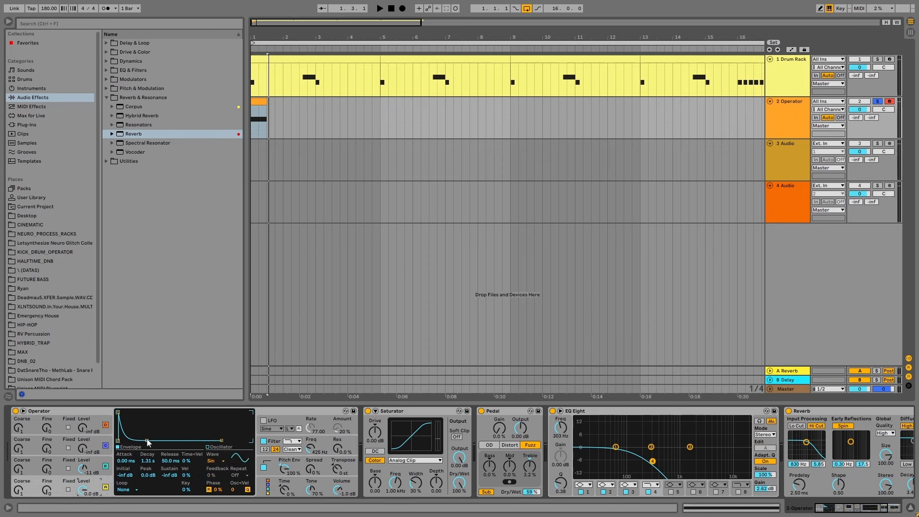
click(323, 441)
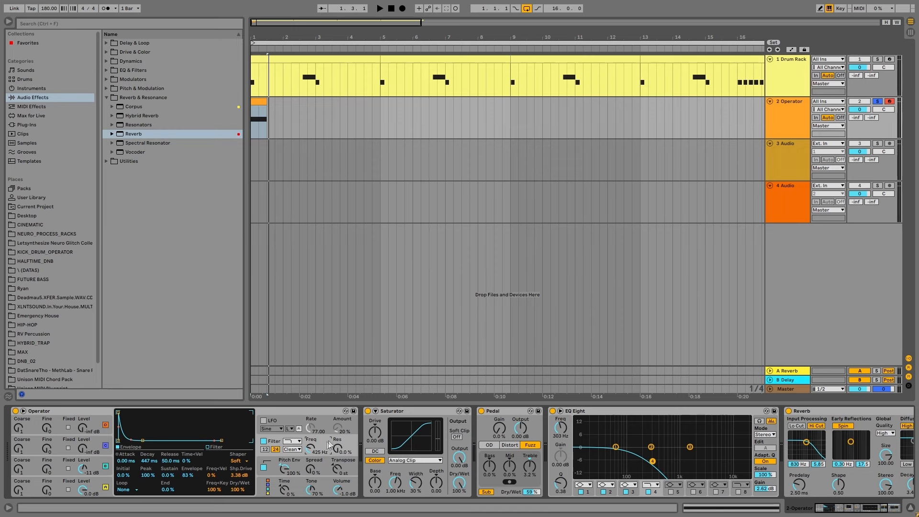
click(639, 411)
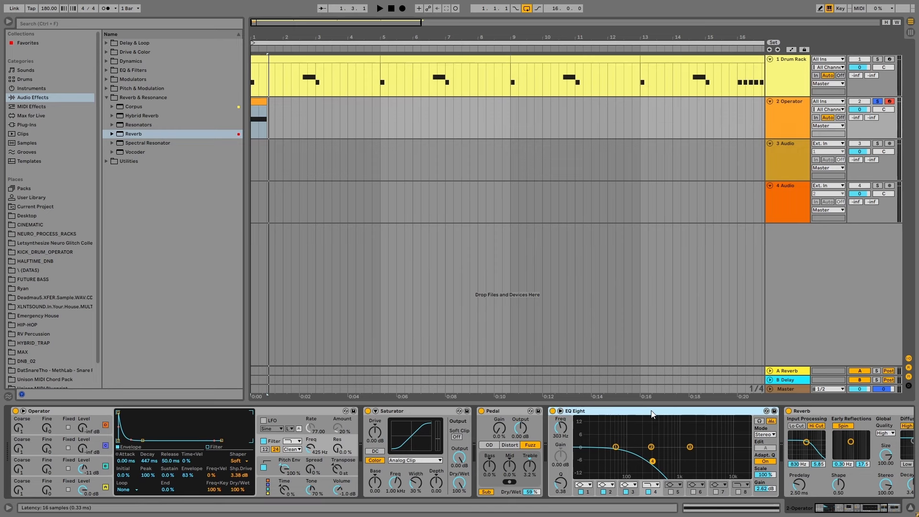
Set Operator's filter frequency to 198 Hz and its resonance to 81 % while auditioning the kick
key(space)
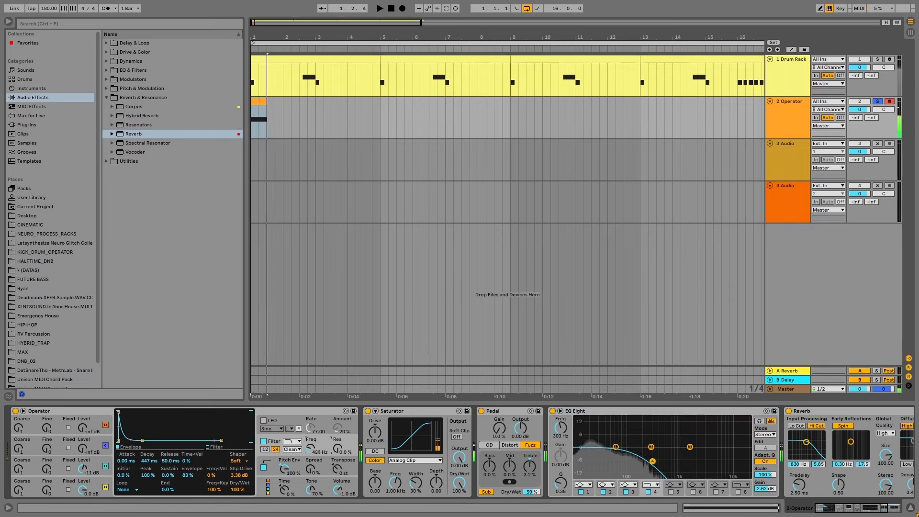
key(space)
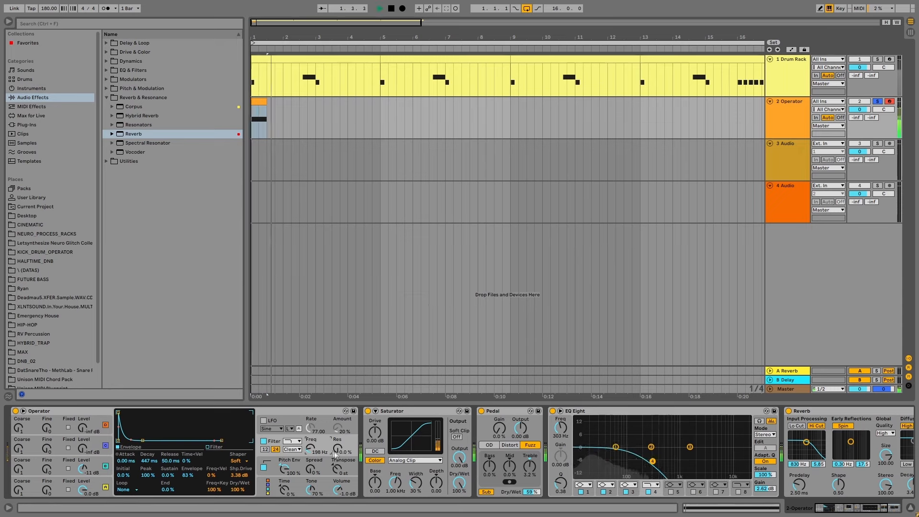
drag(338, 448, 338, 413)
key(space)
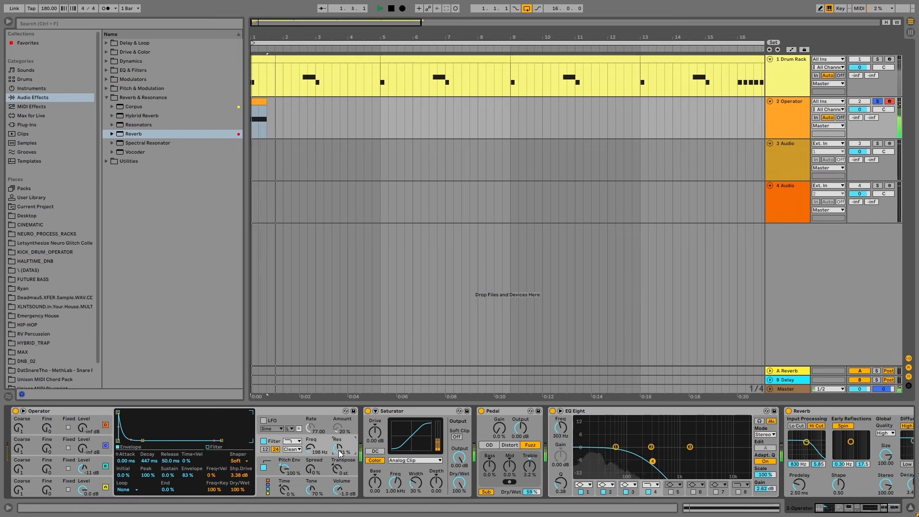
key(space)
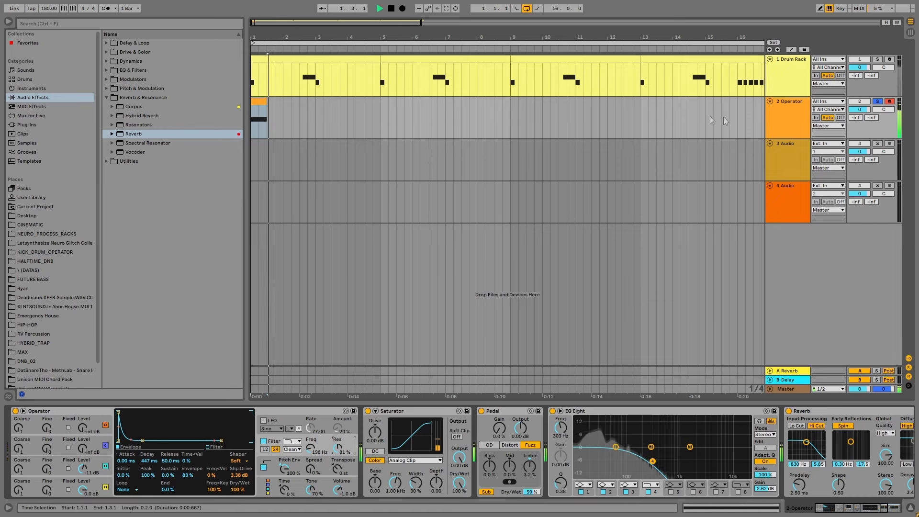
Transpose the clip's note to C0 after trying C2, and audition it
key(shift+Tab)
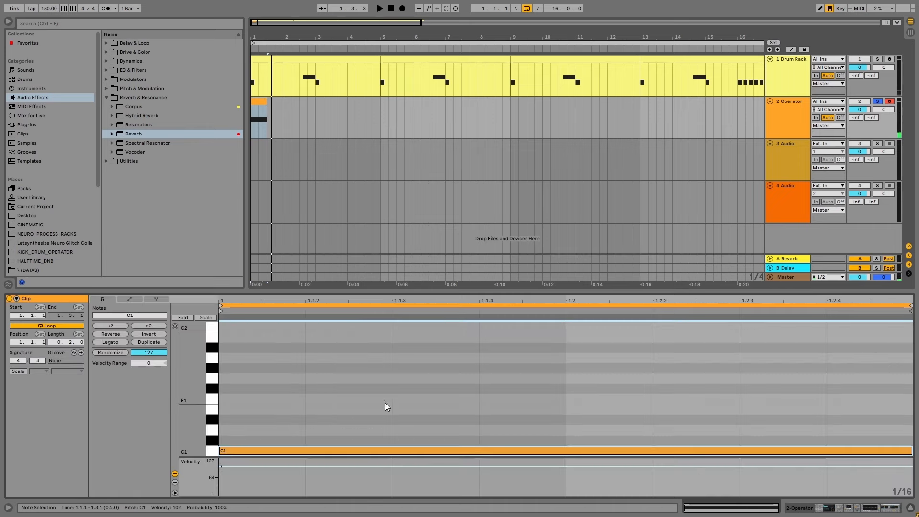
key(shift+Up)
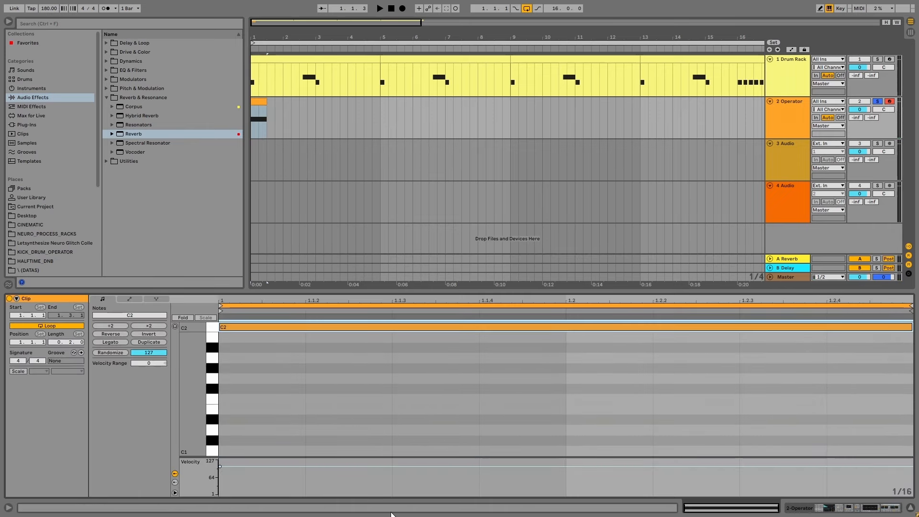
key(shift+Down)
key(space)
key(shift+Down)
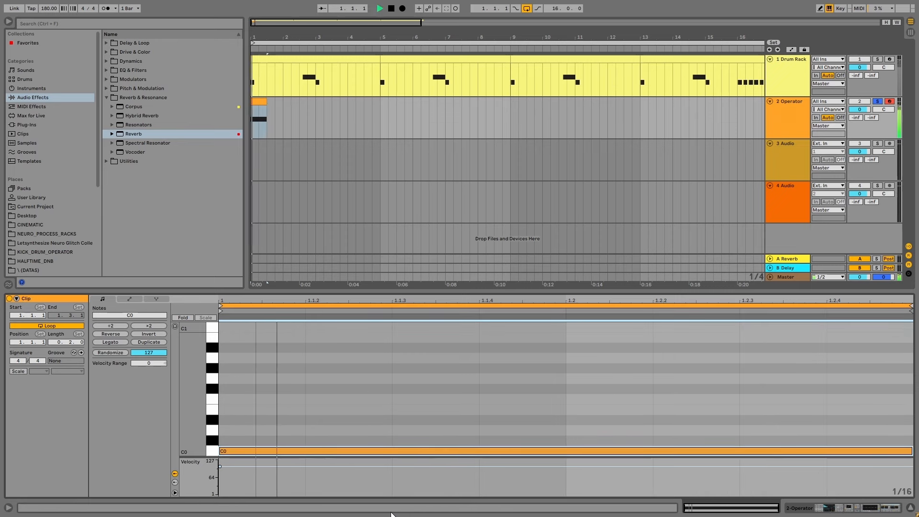
key(space)
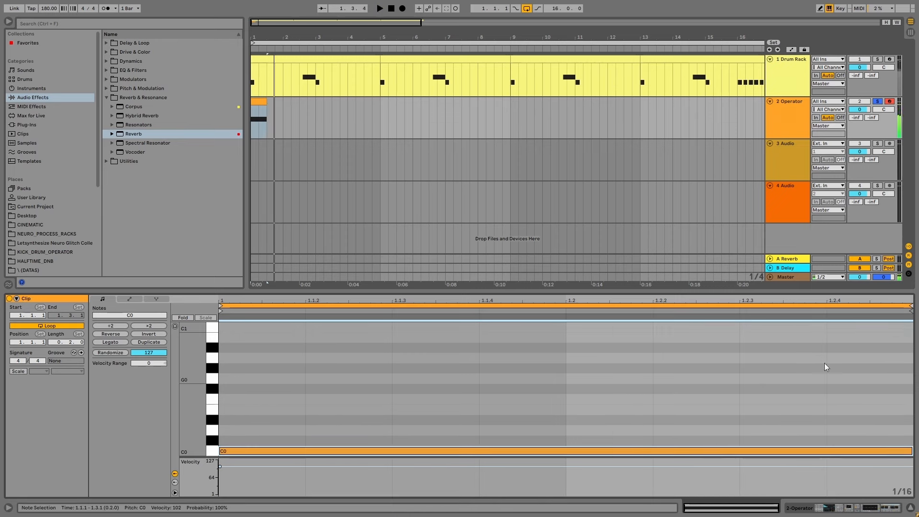
Enable a high-pass filter on the Drum Rack's Slam pad at 481 Hz and play back the result
click(789, 98)
click(789, 68)
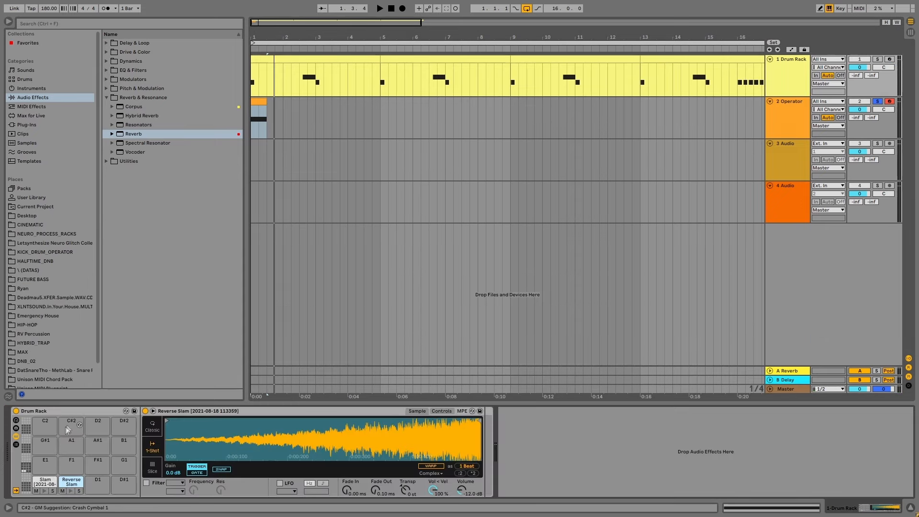
click(53, 484)
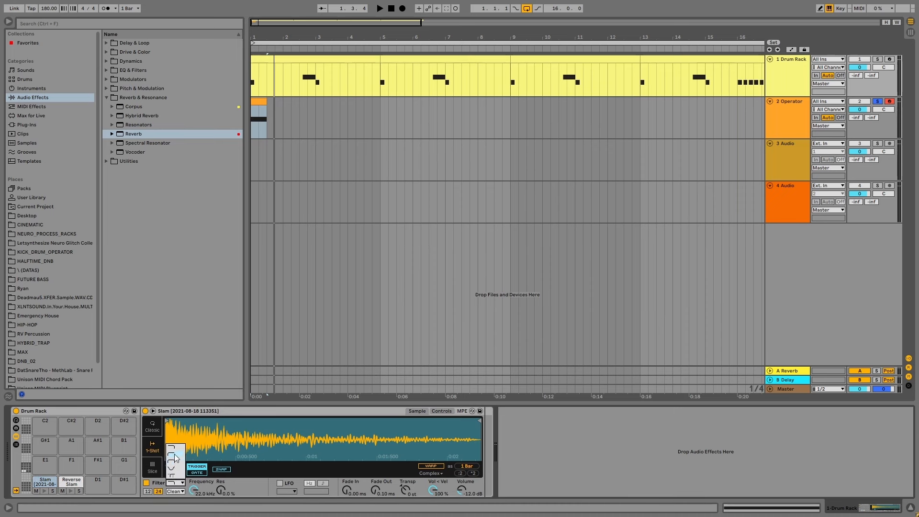
drag(194, 490, 194, 487)
key(space)
key(space)
key(space)
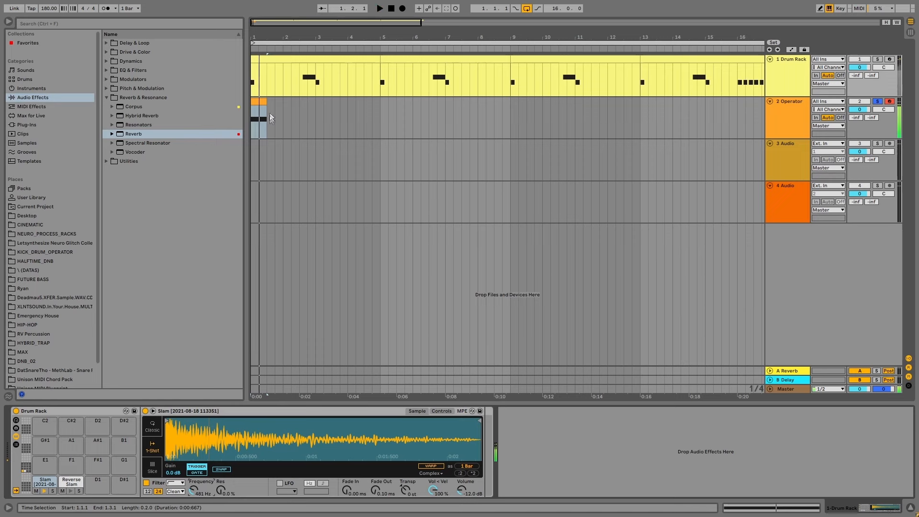
Solo the Drum Rack track along with the Operator track and play the slam and kick together repeatedly
click(878, 59)
click(717, 105)
key(space)
click(783, 74)
key(space)
key(space)
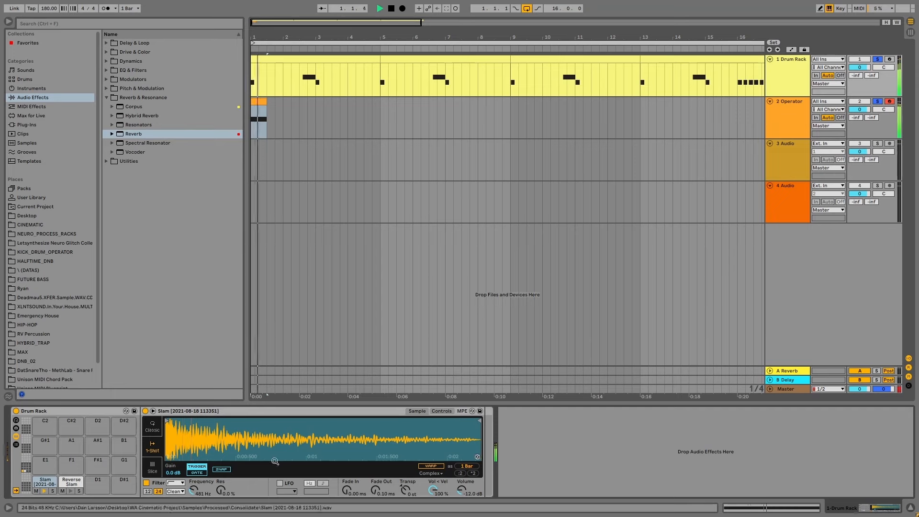
key(space)
key(space)
Set the Slam pad's filter frequency to 370 Hz and audition it against the kick
drag(193, 491, 194, 494)
key(space)
key(space)
key(space)
key(space)
key(space)
key(space)
key(space)
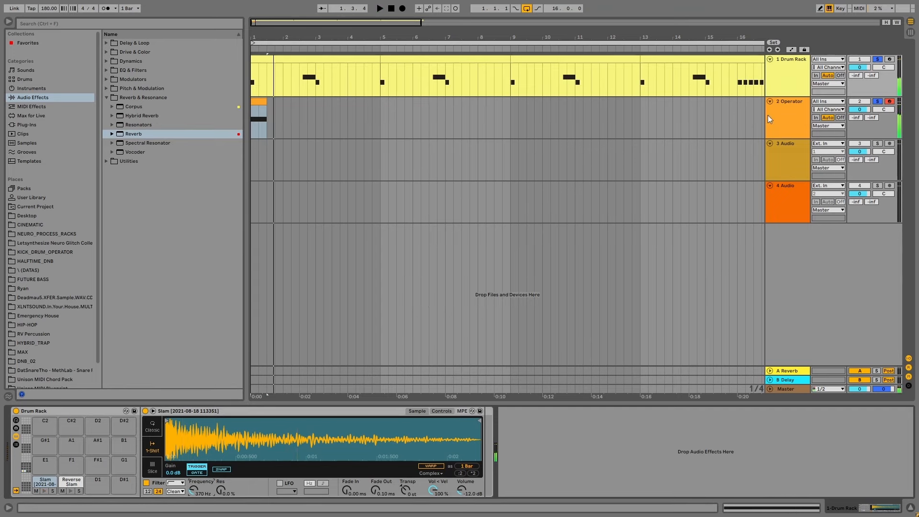
Copy the Operator kick clip beneath the Slam hits every two bars and add a six-note C0 triplet clip in bar 16
click(799, 114)
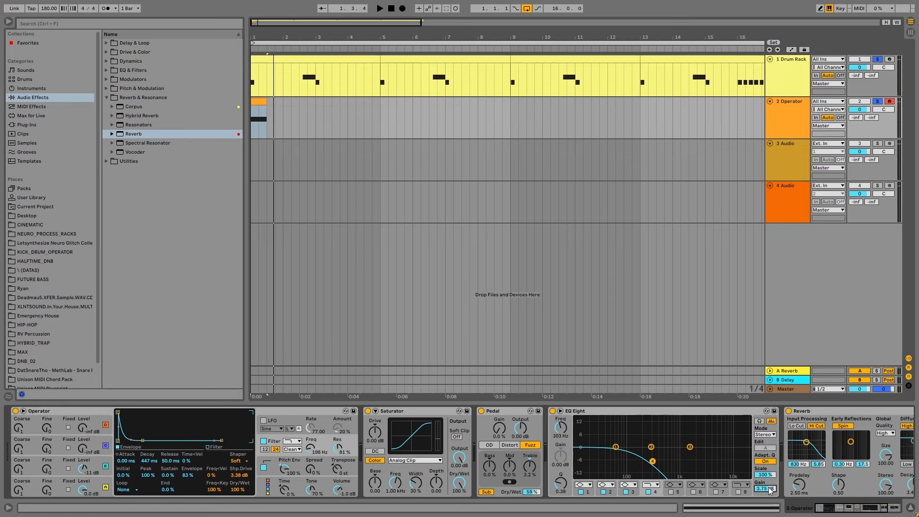
key(space)
drag(262, 102, 524, 105)
drag(523, 37, 398, 34)
drag(398, 100, 546, 110)
drag(545, 37, 538, 101)
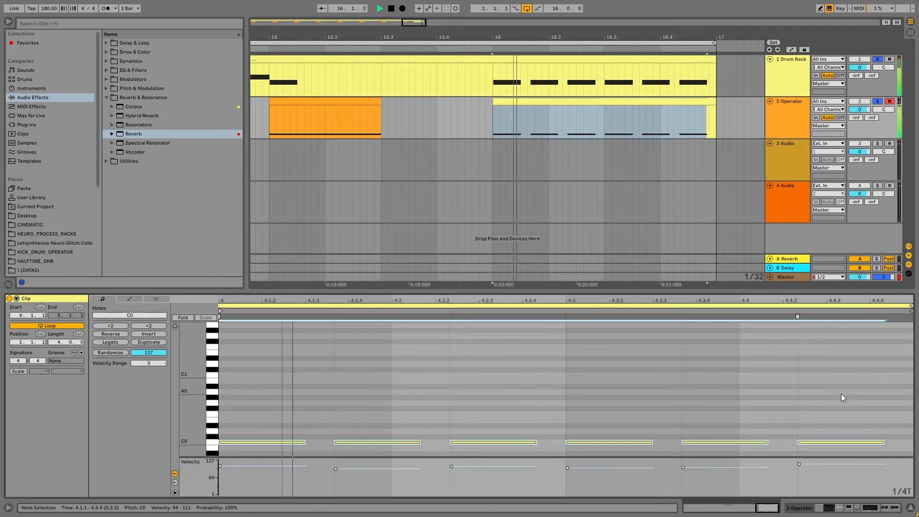
Review and play back the six-hit triplet fill in bar 16 on the Drum Rack and Operator tracks
drag(620, 32, 655, 33)
click(672, 59)
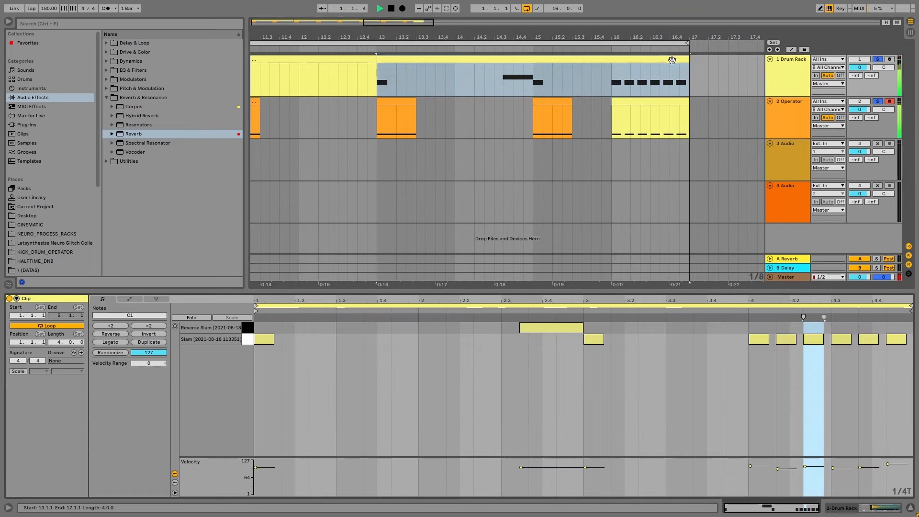
key(space)
click(856, 393)
drag(897, 340, 897, 343)
key(space)
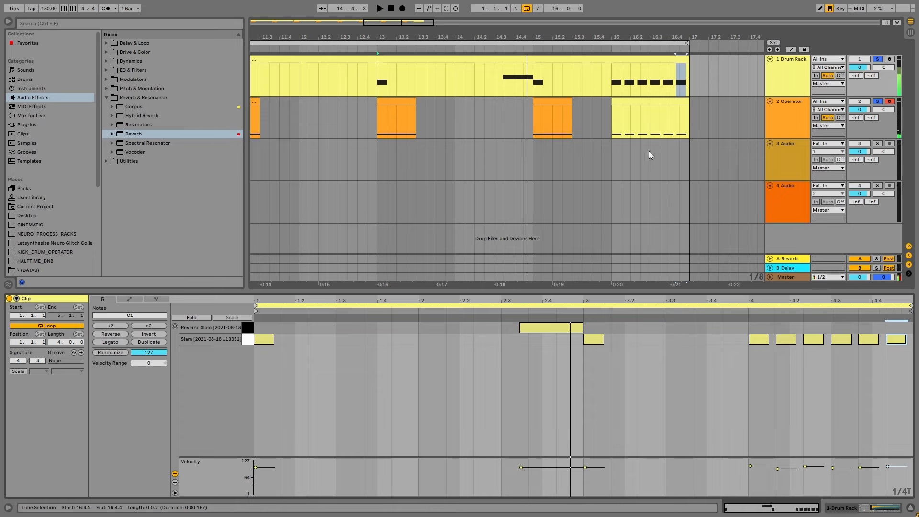
click(625, 110)
key(space)
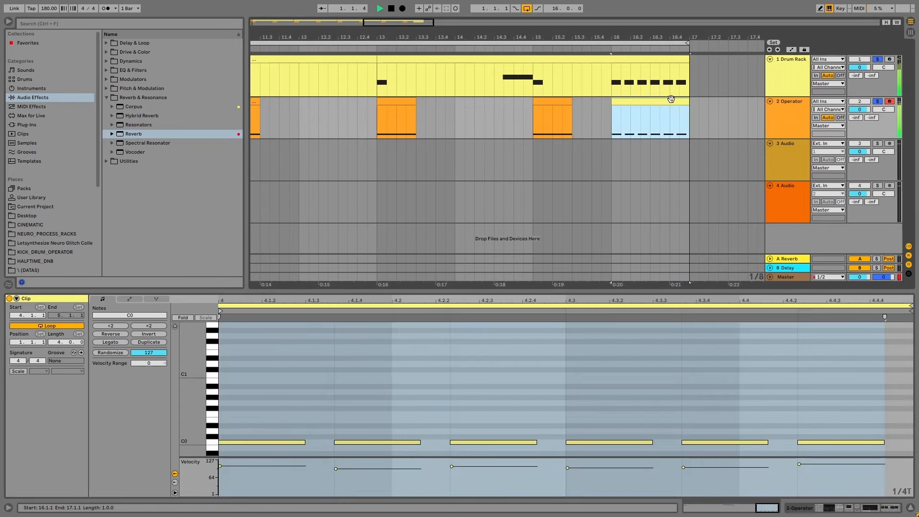
drag(639, 35, 714, 7)
key(space)
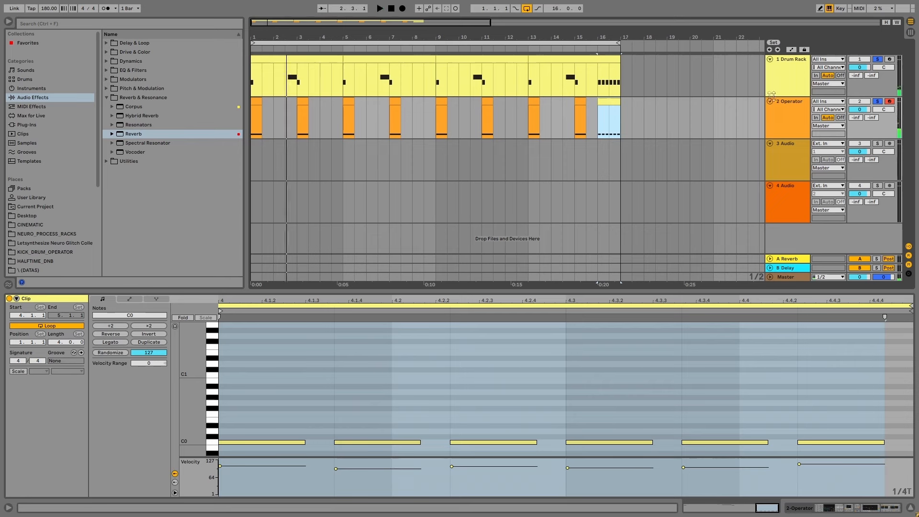
Display Operator's pitch envelope settings, and delete the two empty audio tracks
double_click(787, 104)
click(300, 464)
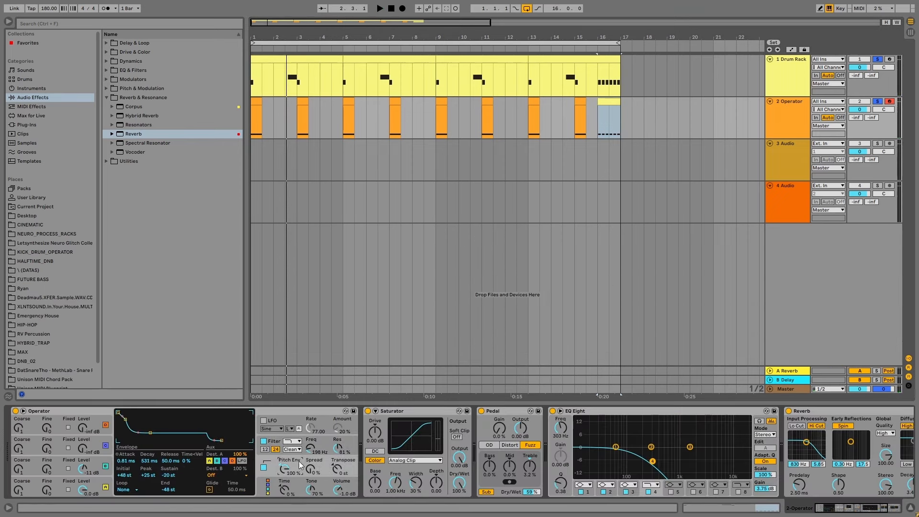
click(798, 146)
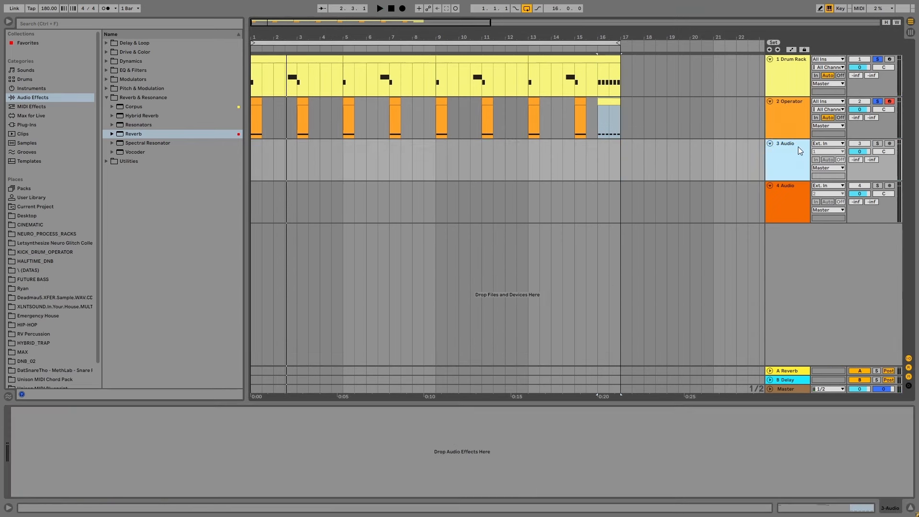
key(Delete)
key(Delete)
click(786, 79)
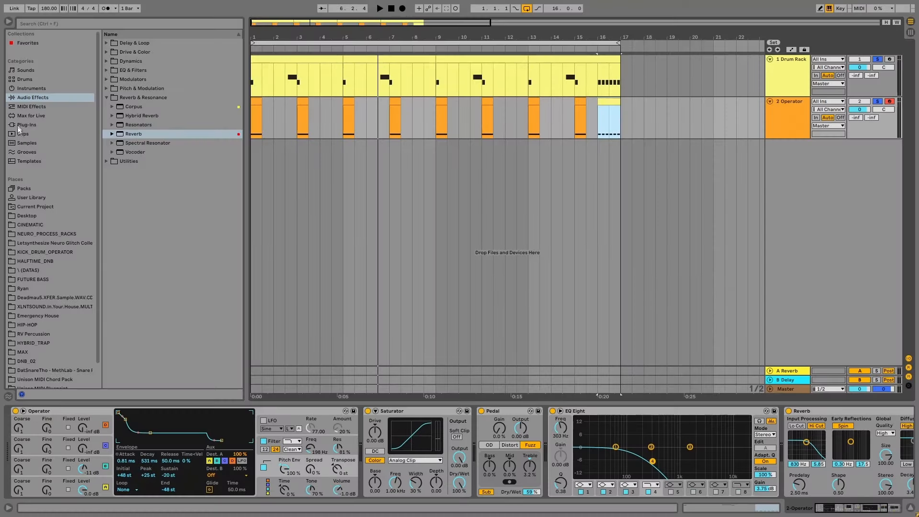
Load Serum_x64 from the favorites onto a new MIDI track
click(20, 124)
click(31, 42)
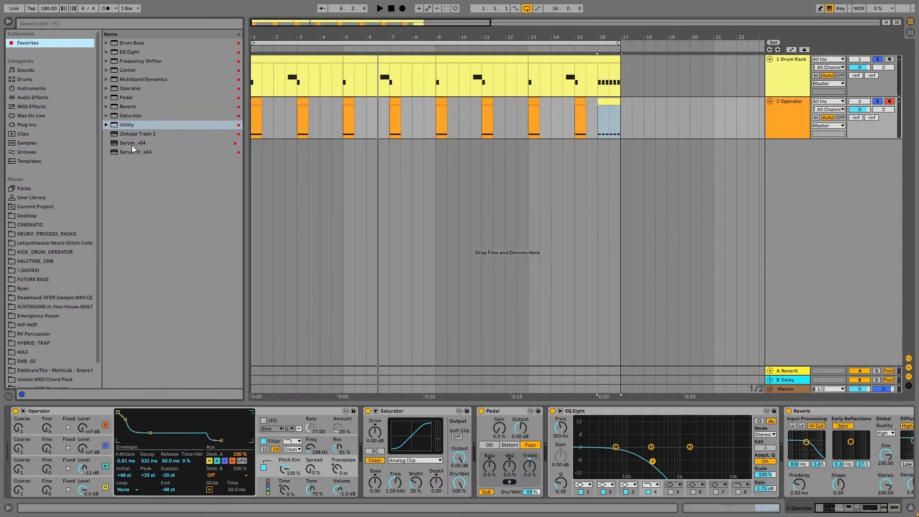
drag(132, 145, 384, 210)
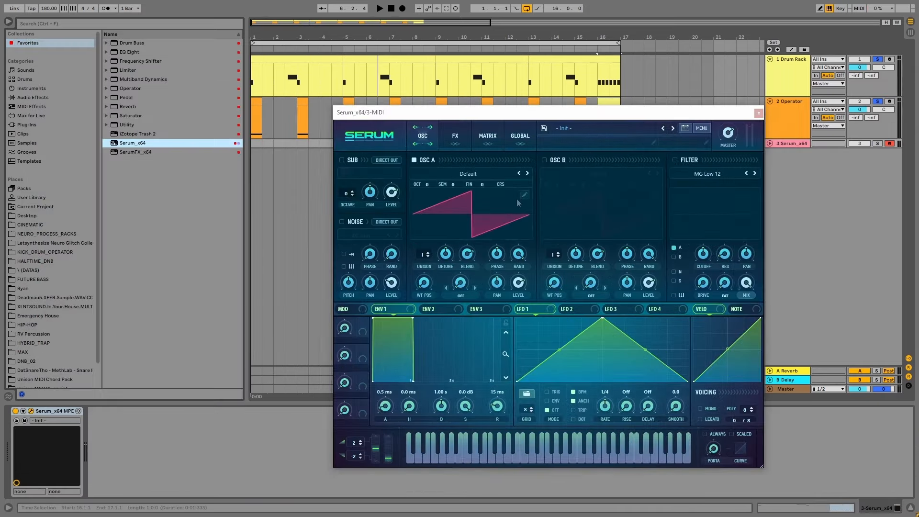
Load the Harmonics wavetable into Serum's OSC A, and enable OSC B with the Saw Sqr wavetable
drag(516, 199, 445, 205)
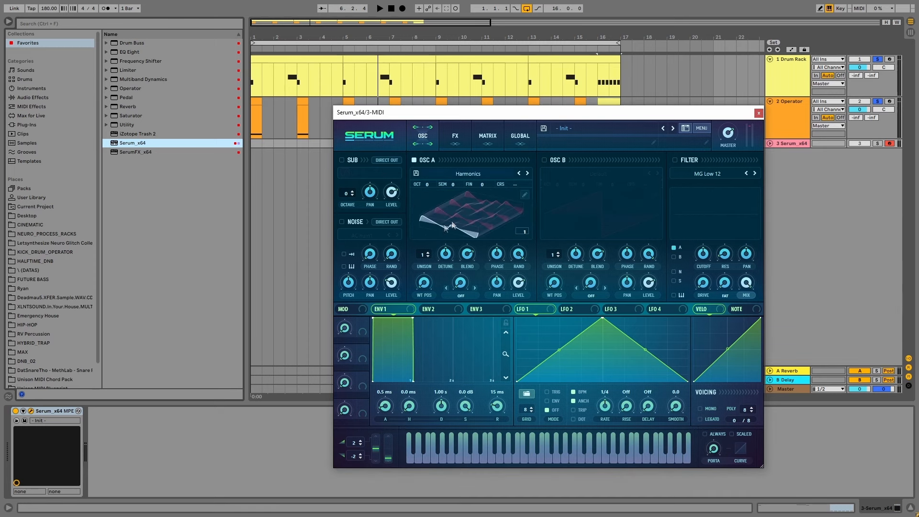
drag(424, 284, 427, 278)
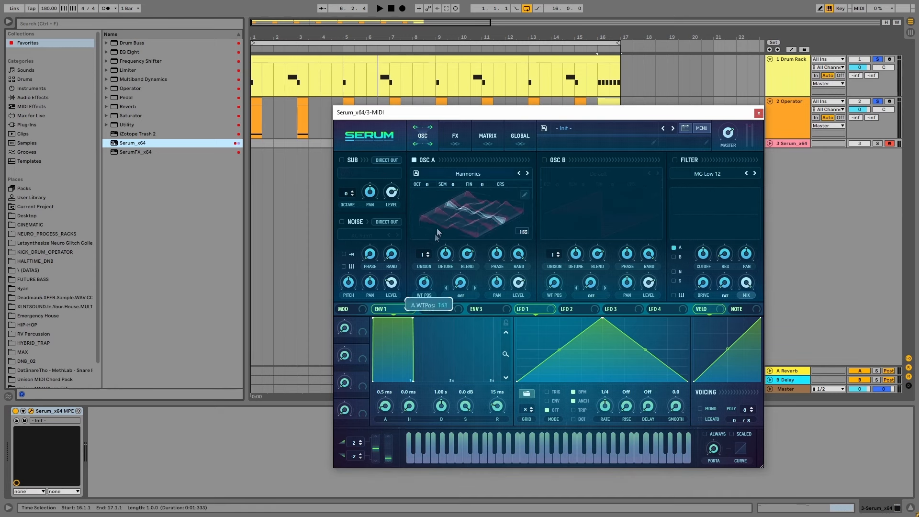
drag(450, 193, 447, 283)
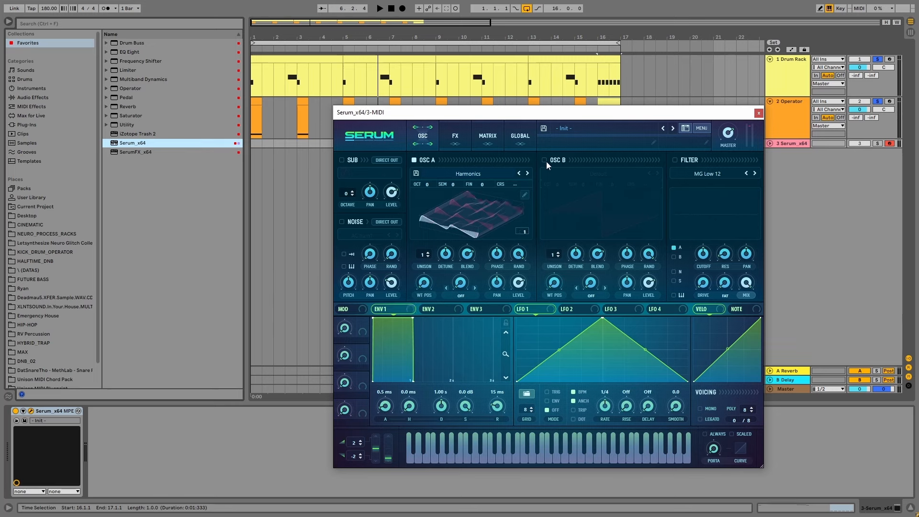
click(546, 161)
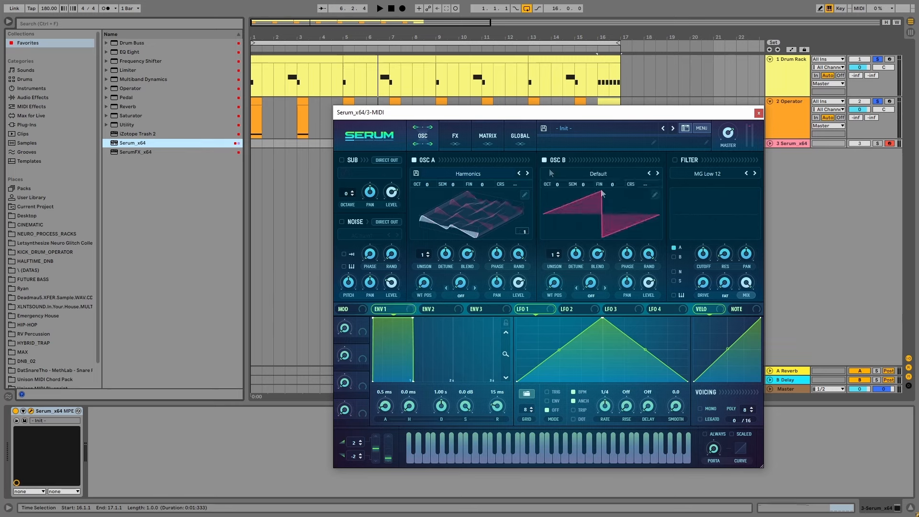
click(608, 205)
click(590, 214)
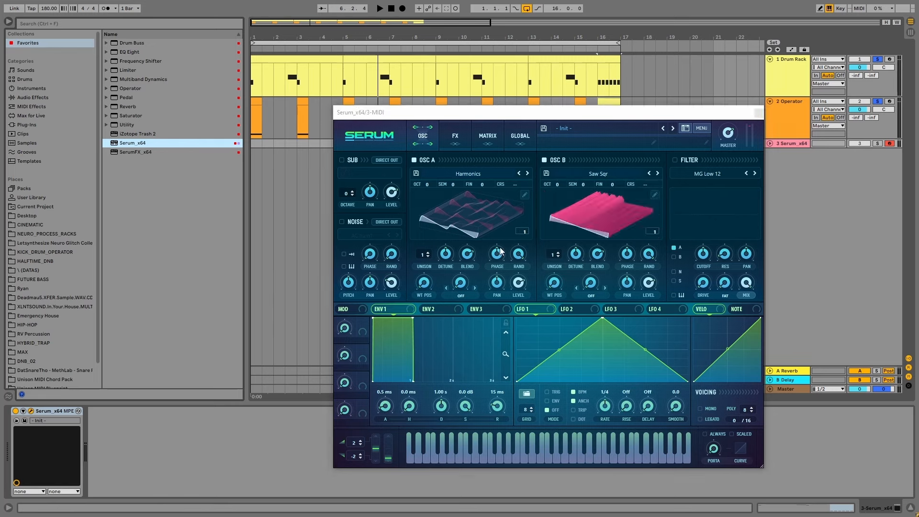
Set OSC B's warp mode to FM (from A) and OSC A's warp mode to Mirror
click(592, 296)
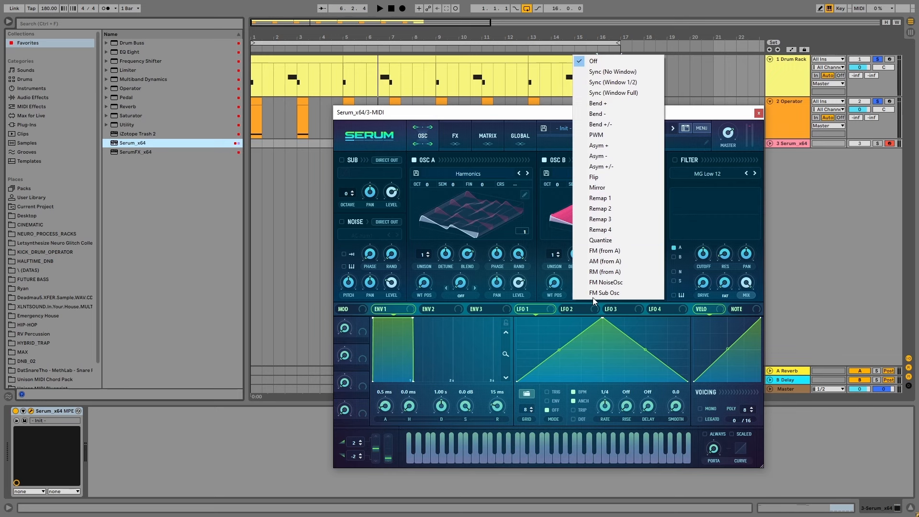
click(599, 250)
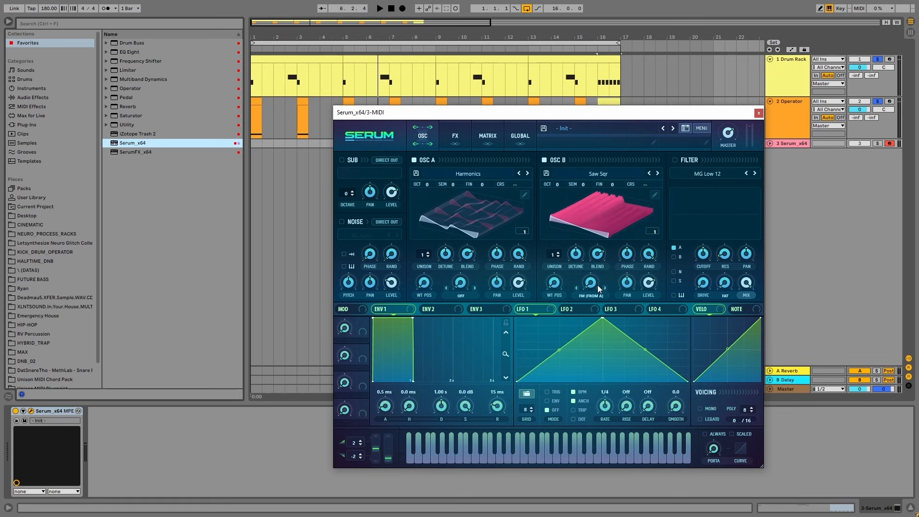
click(469, 295)
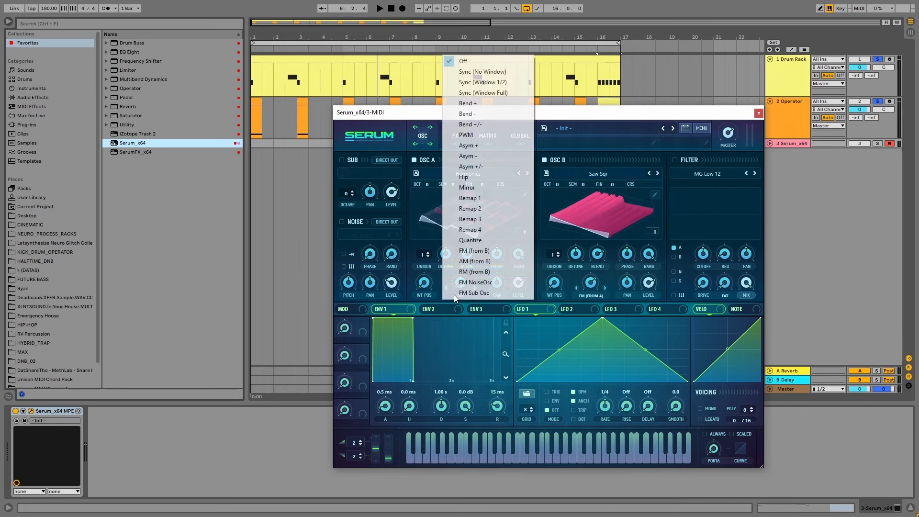
click(488, 189)
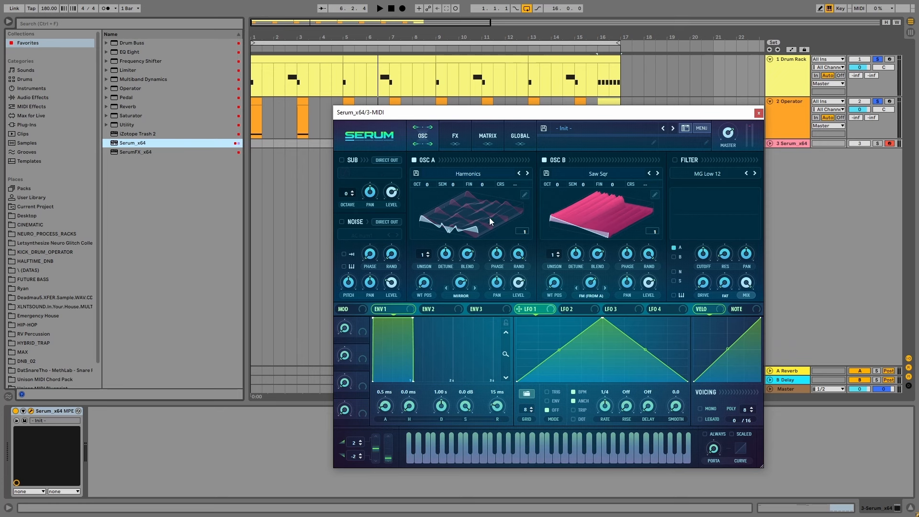
Assign LFO 1 to both oscillators' wavetable positions and OSC B's level, and unsolo the Drum Rack and Operator tracks
drag(424, 285, 427, 257)
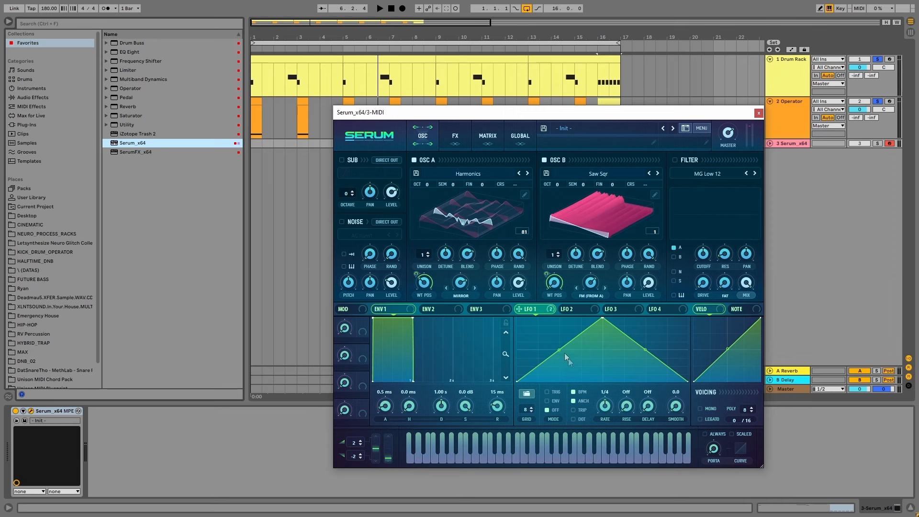
drag(646, 274, 644, 286)
click(879, 102)
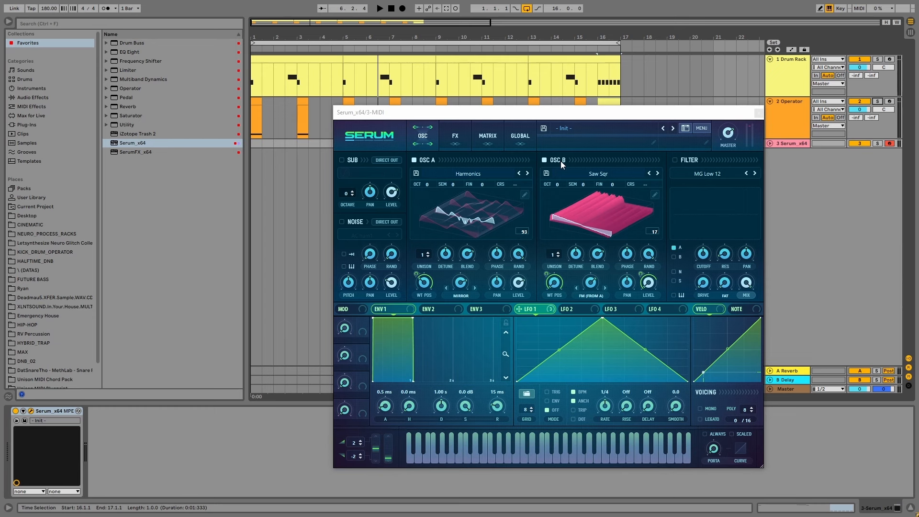
click(541, 119)
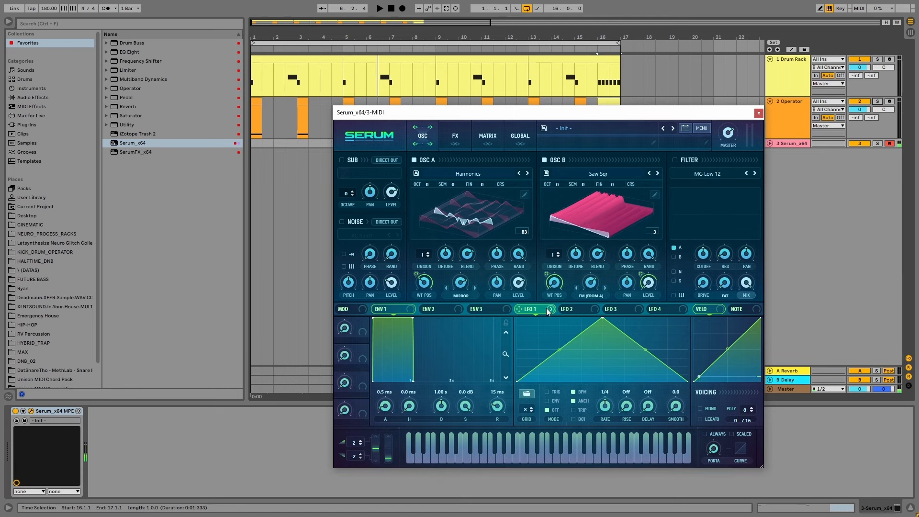
Modulate OSC B's FM warp amount with LFO 1 and adjust the modulation depth
drag(584, 278, 578, 300)
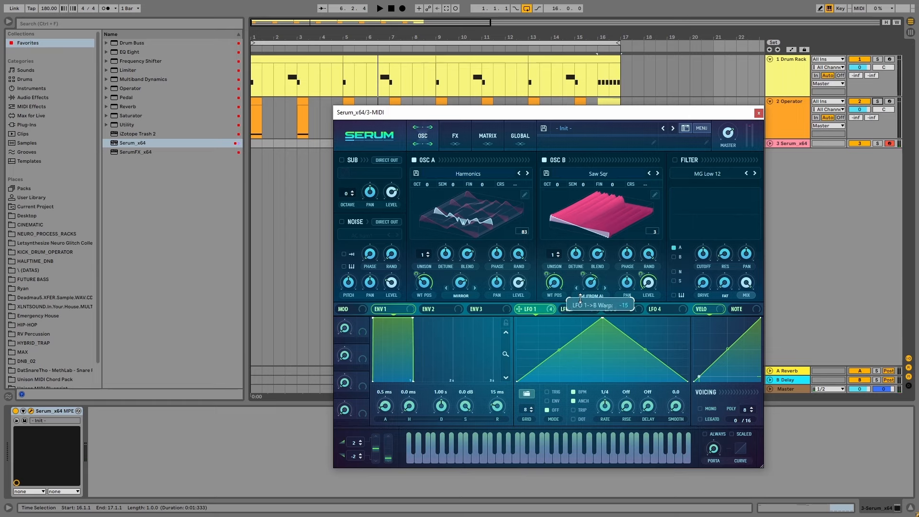
mouse_move(591, 284)
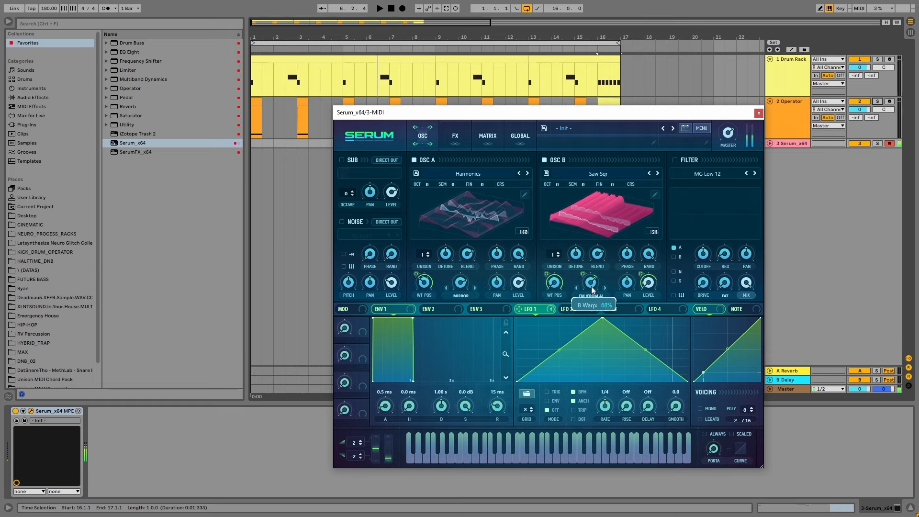
drag(582, 275, 583, 279)
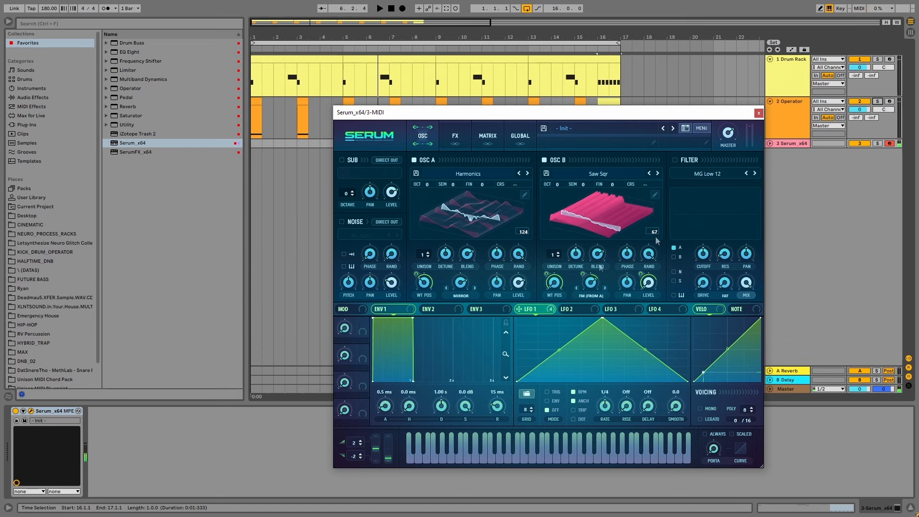
Set the unison to 5 voices on OSC A and 3 on OSC B, and lower both detune amounts
drag(562, 253, 562, 249)
click(428, 253)
drag(445, 254, 449, 281)
drag(571, 267, 574, 281)
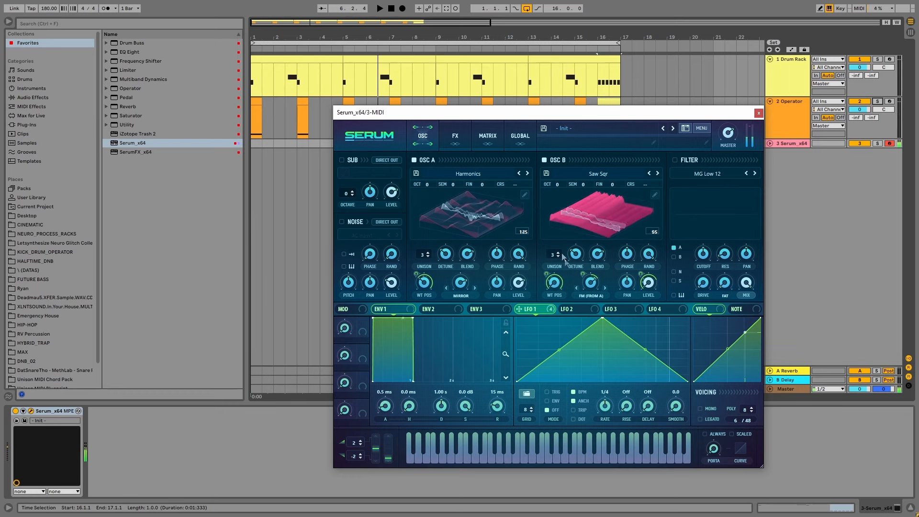
click(427, 253)
click(427, 253)
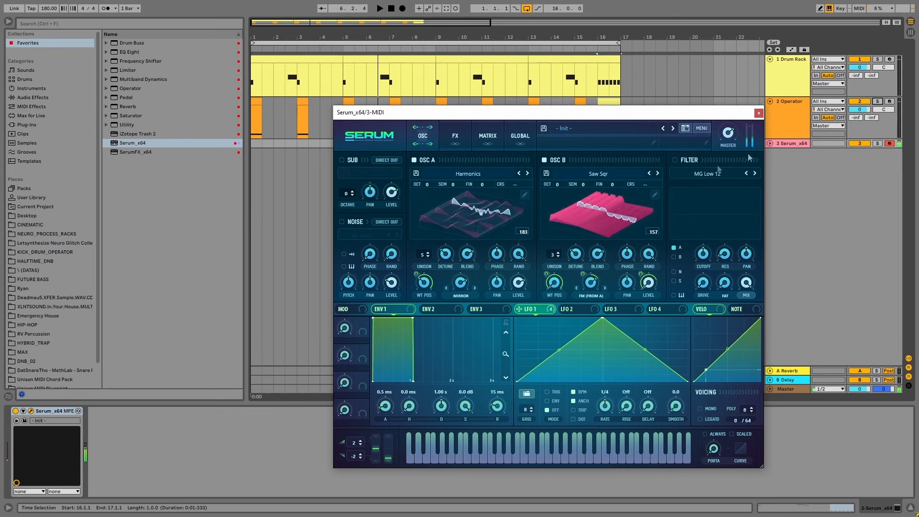
Enable the filter with type B/P/N 24 and modulate its cutoff and drive with LFO 1
click(675, 160)
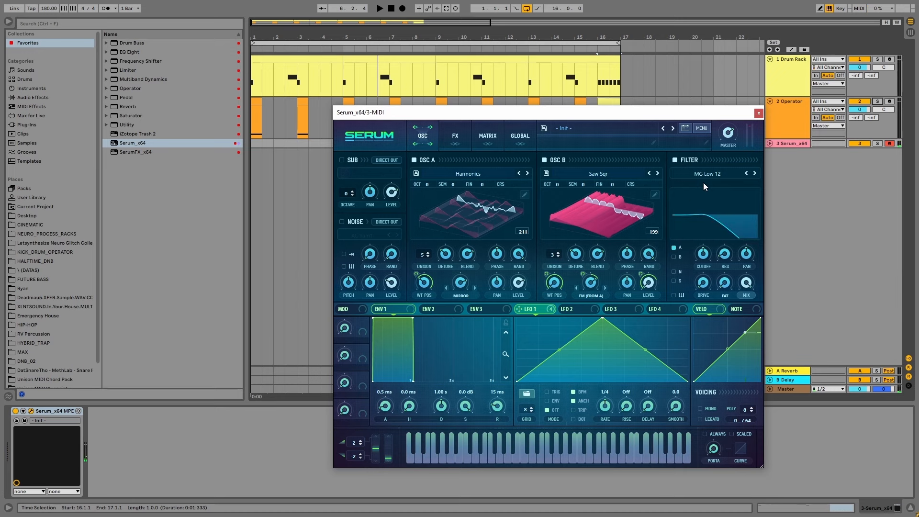
click(737, 173)
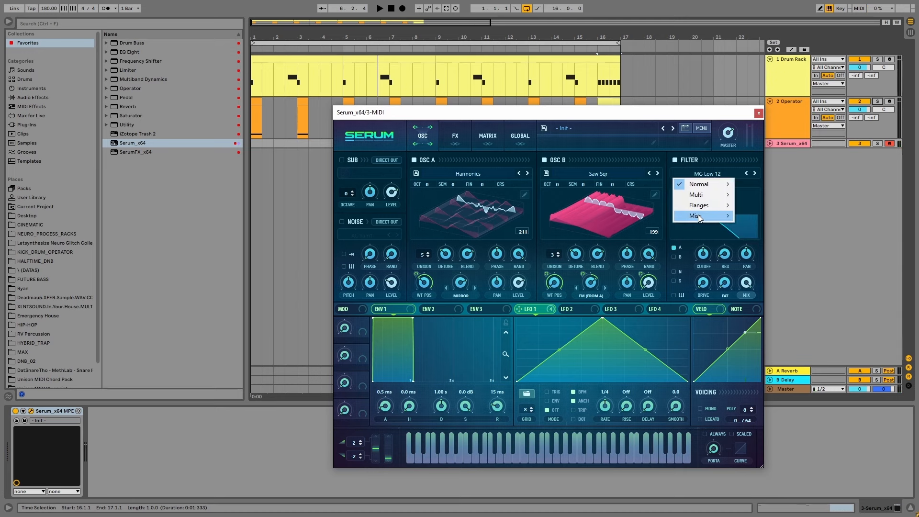
mouse_move(699, 195)
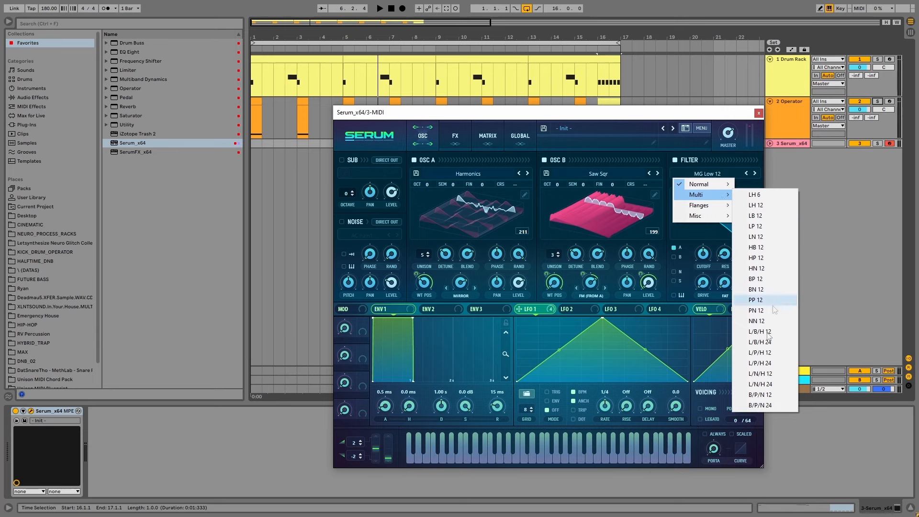
click(767, 406)
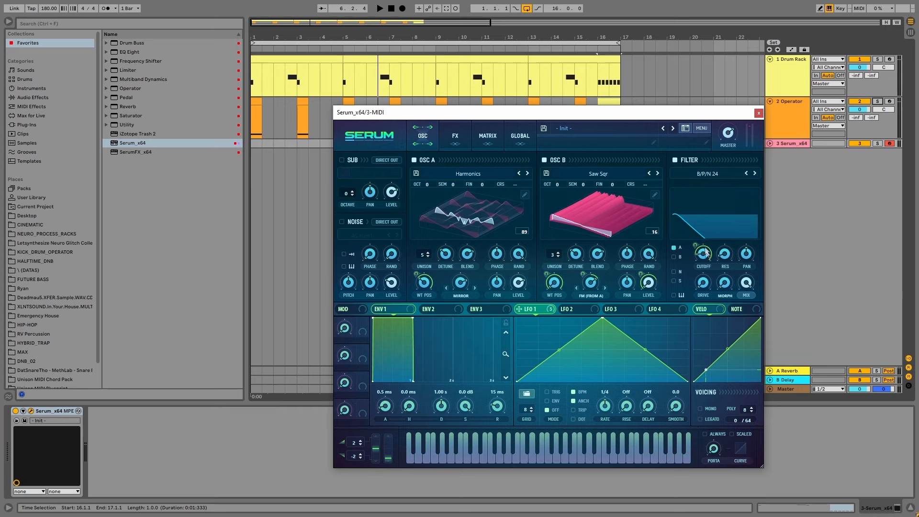
drag(695, 245, 695, 272)
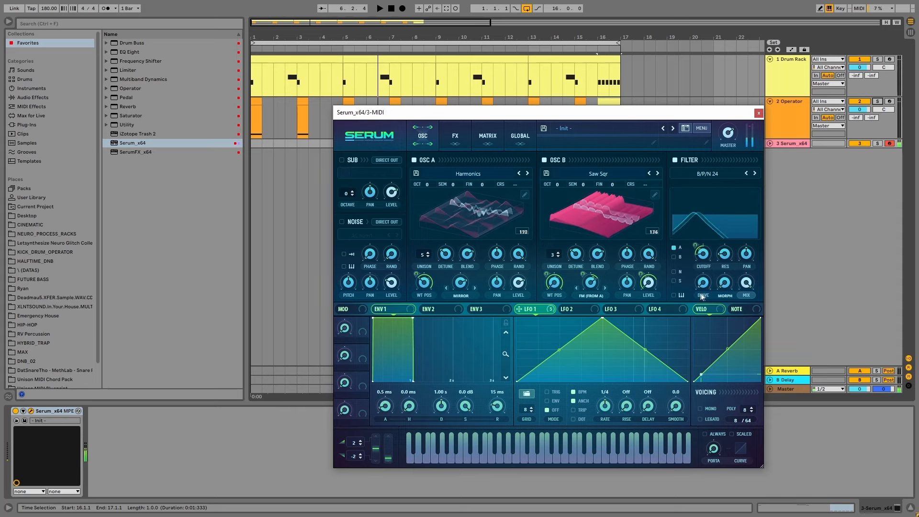
drag(682, 293, 698, 282)
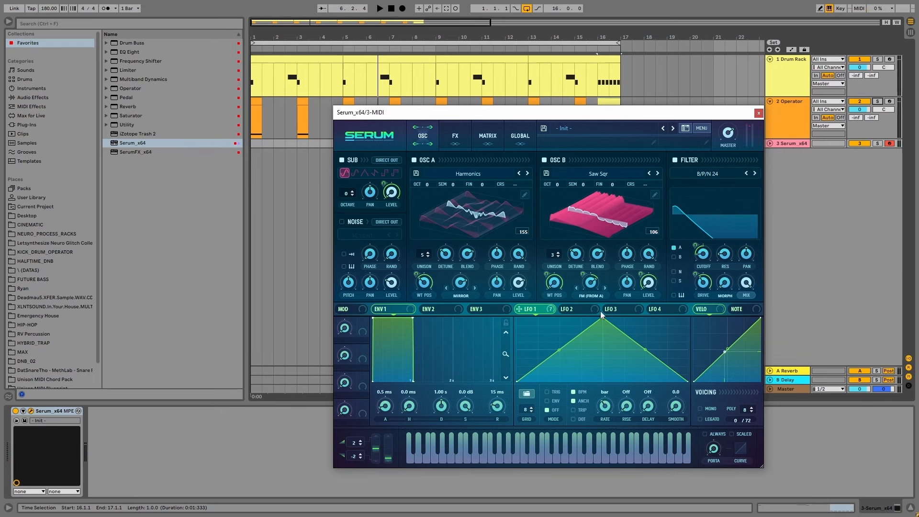
Reshape LFO 1 with added points into an initial dip to zero, an early peak, a mid-level plateau and a final rise to maximum
drag(602, 318, 665, 351)
double_click(578, 333)
double_click(617, 358)
double_click(651, 362)
drag(688, 381, 690, 309)
drag(661, 353, 659, 347)
drag(533, 334, 533, 381)
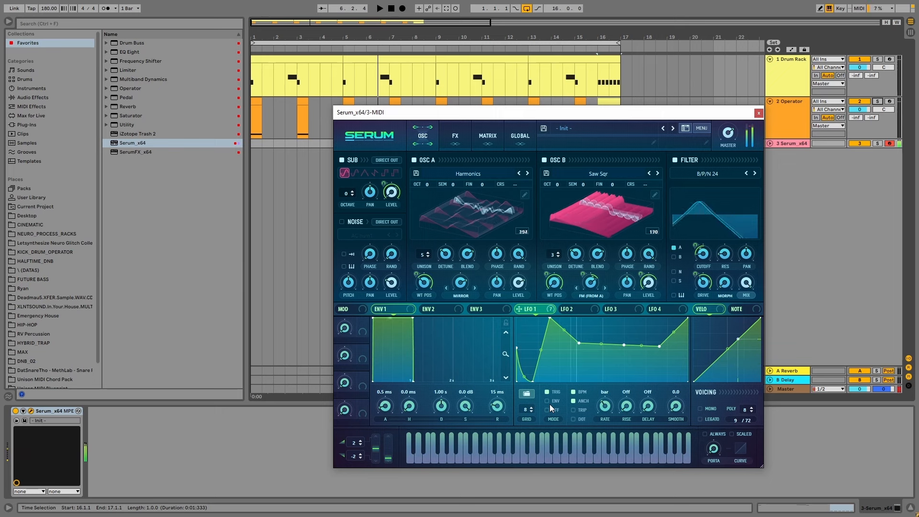
Select LFO 2 and route it to the global master tuning (Mast.Tun) in a new modulation matrix row
click(573, 309)
click(590, 308)
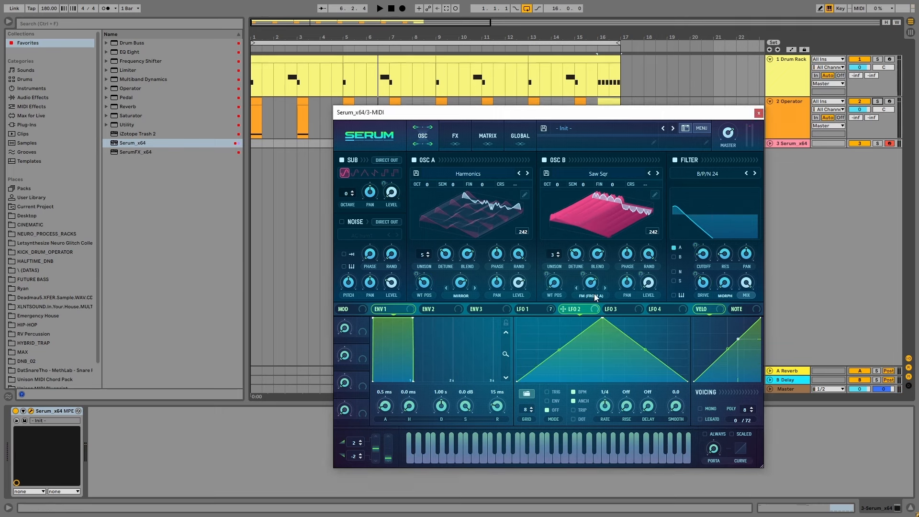
click(488, 136)
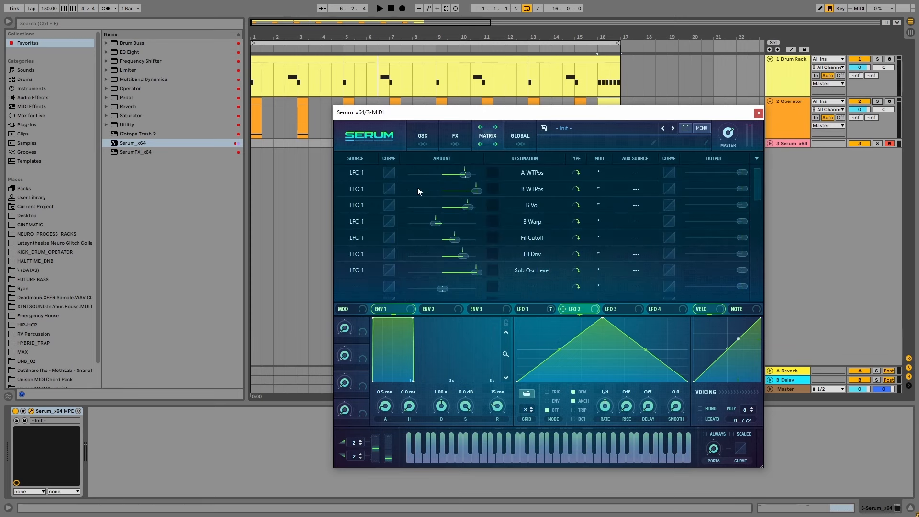
click(362, 252)
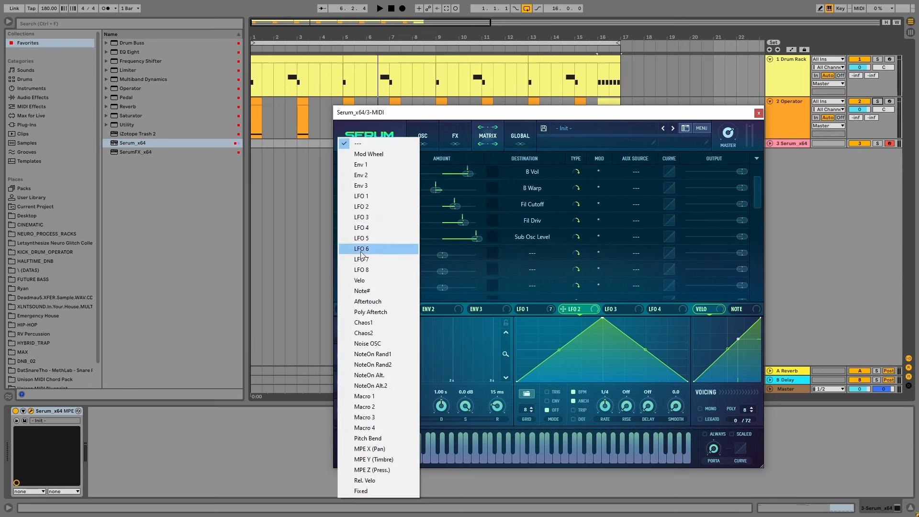
click(367, 209)
click(532, 259)
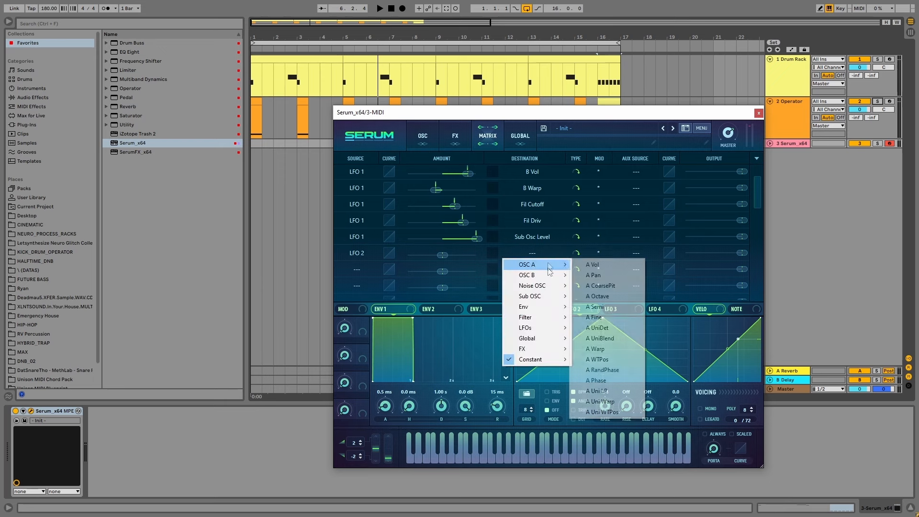
mouse_move(549, 337)
click(593, 341)
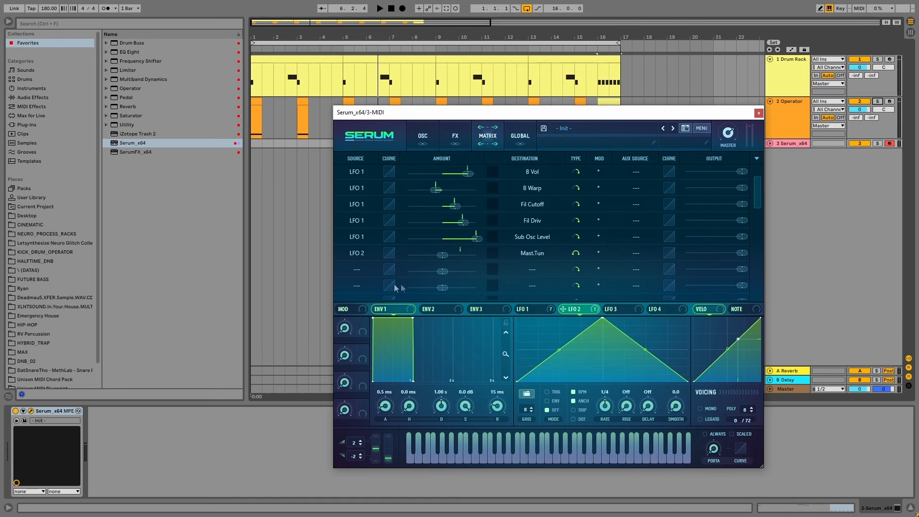
Route LFO 2 to the global Amp. in another matrix row with a fully negative amount
click(364, 270)
click(376, 214)
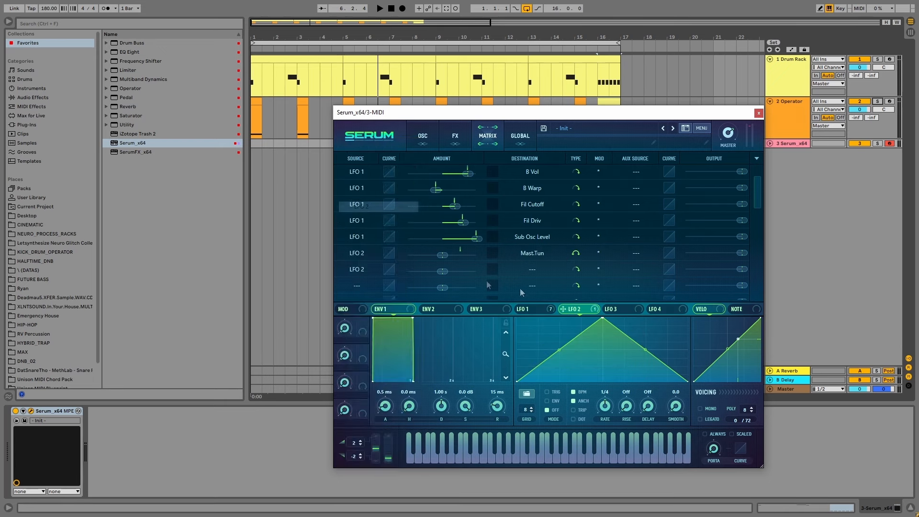
click(533, 268)
mouse_move(534, 358)
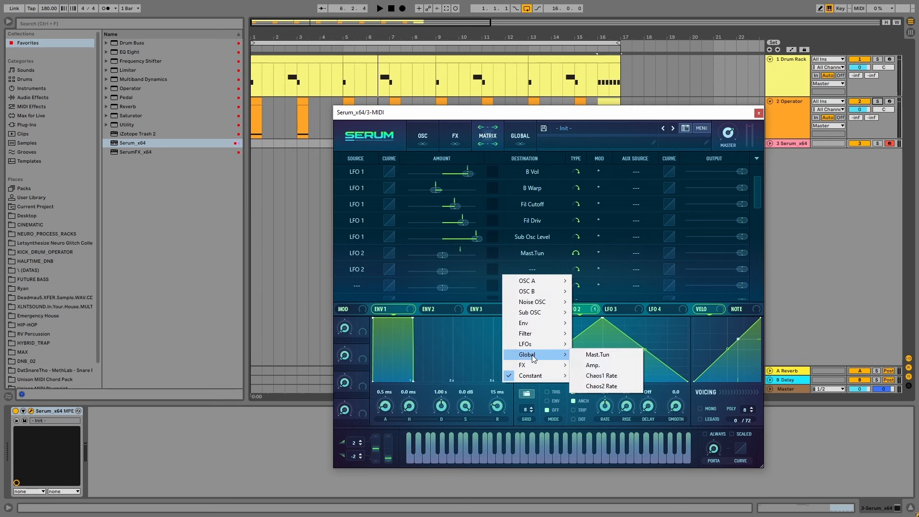
click(607, 367)
drag(442, 271, 408, 271)
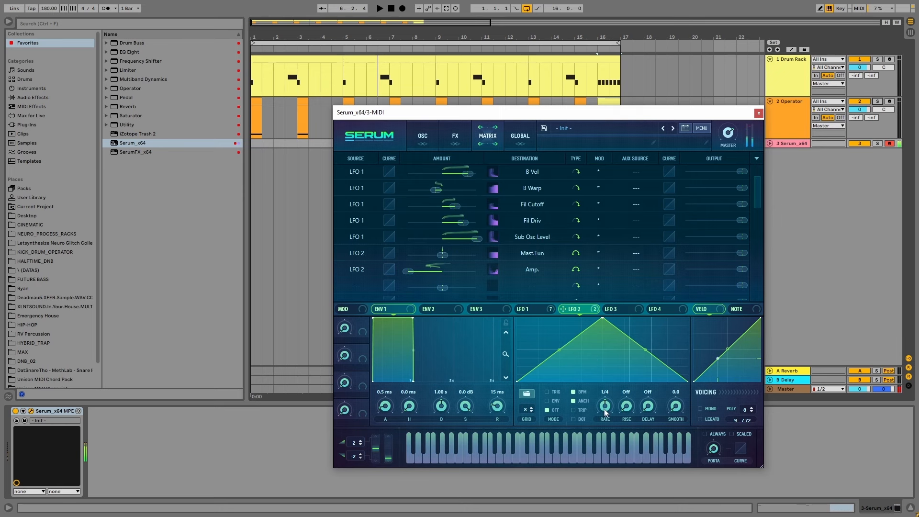
Unsync LFO 2 from the tempo, set its rate to 15.0 Hz and its Mast.Tun modulation amount to 1
click(573, 393)
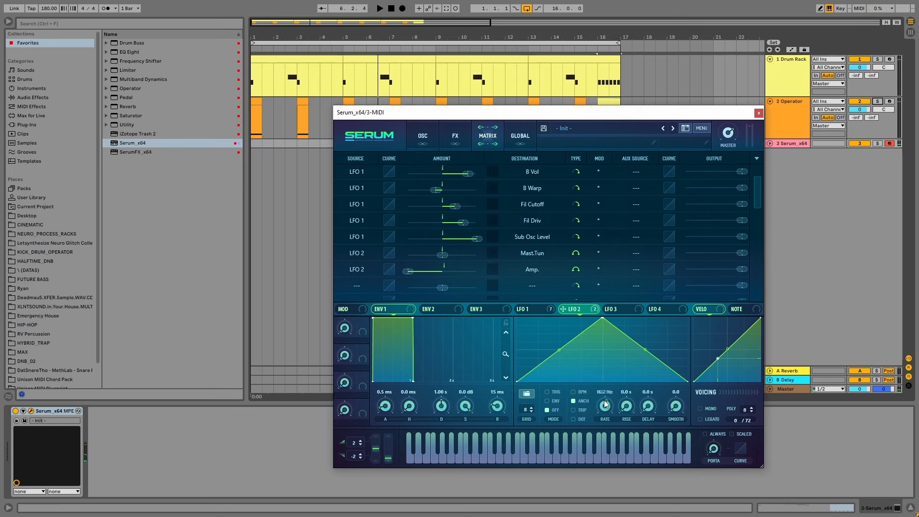
drag(605, 398, 604, 399)
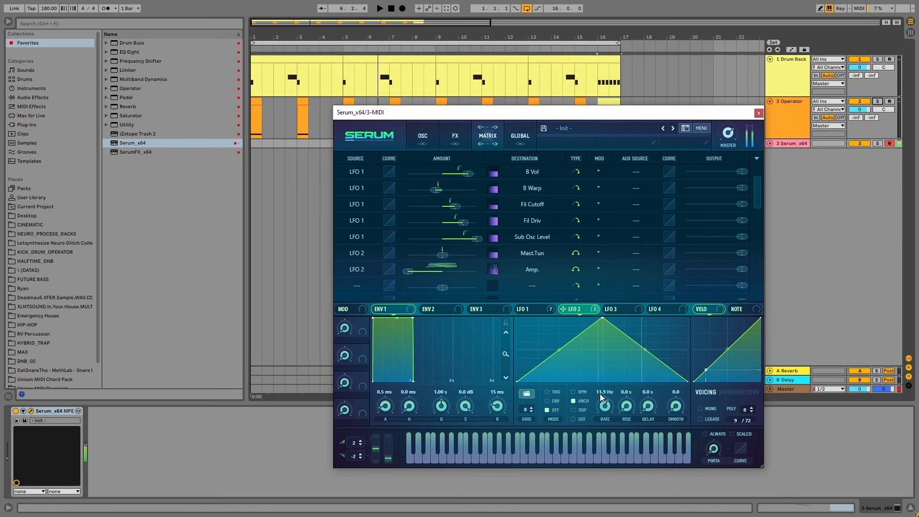
drag(606, 417, 605, 412)
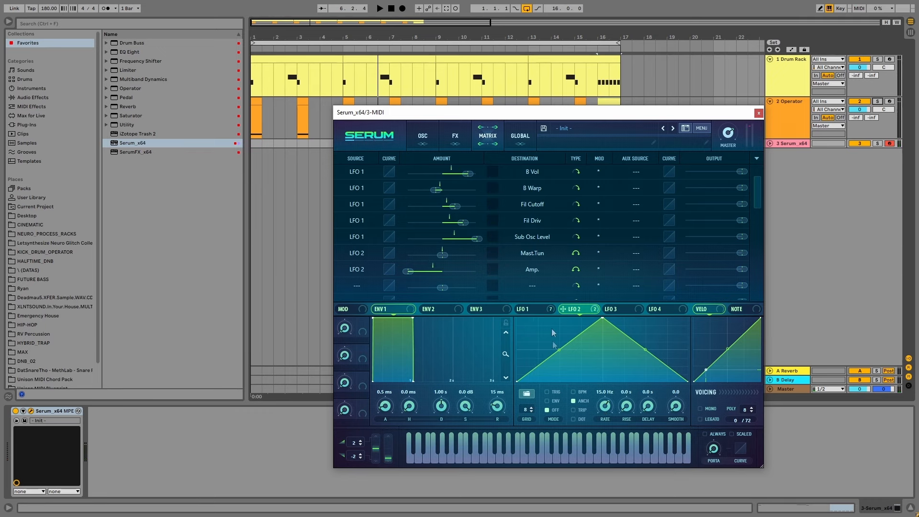
scroll(467, 272, down, 1)
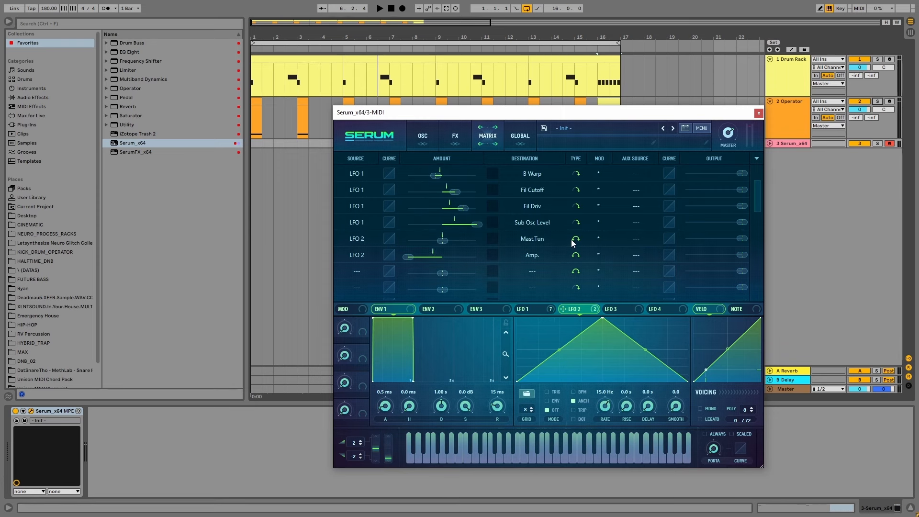
drag(443, 241, 444, 243)
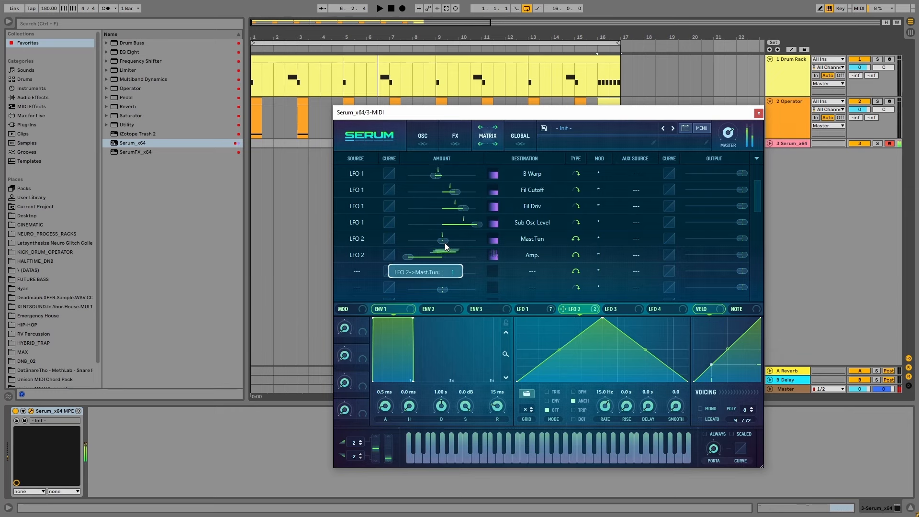
Set LFO 3 as the auxiliary source for LFO 2's Mast.Tun and Amp. modulations
click(637, 239)
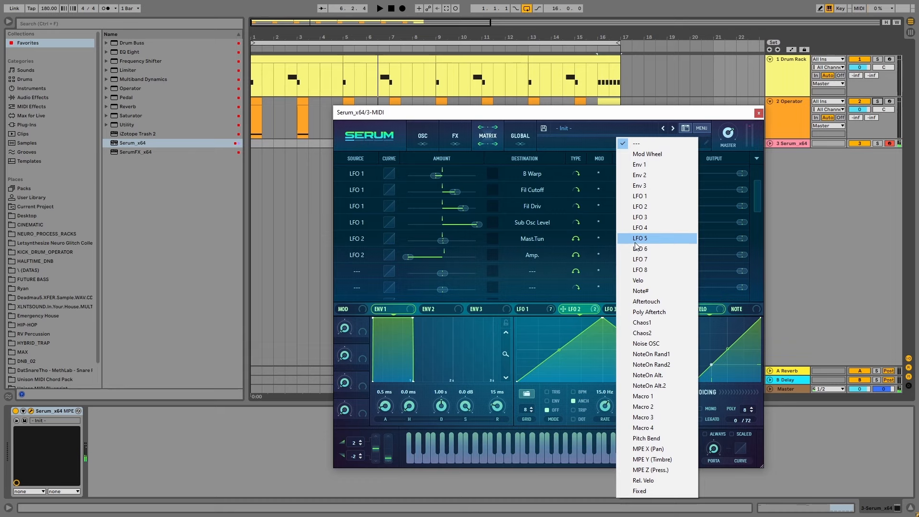
click(643, 243)
click(637, 239)
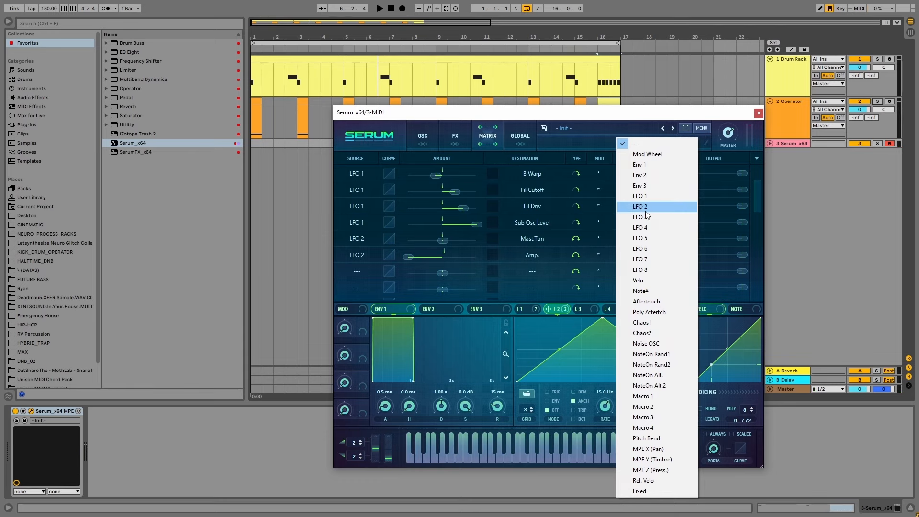
click(642, 238)
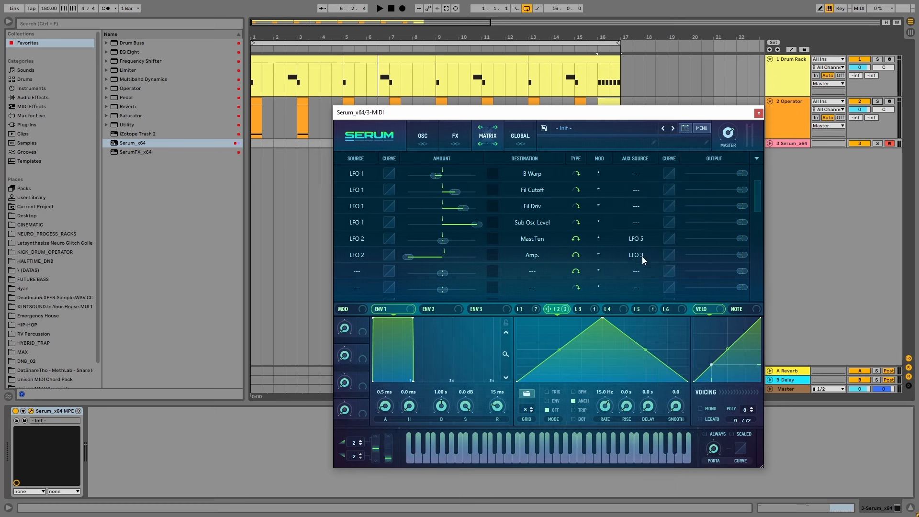
click(642, 255)
click(641, 217)
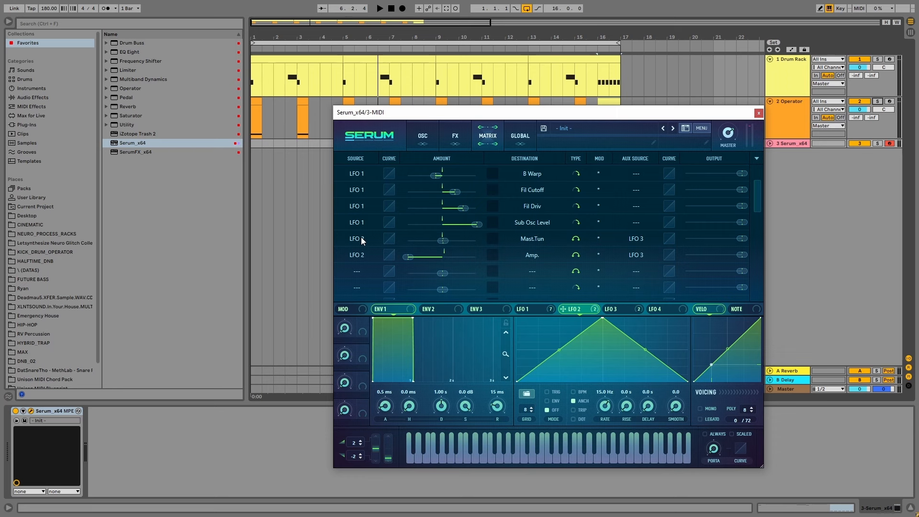
Shape LFO 3 as zero for its first half followed by a steep curved rise, in Trig mode at a one-bar rate
click(611, 312)
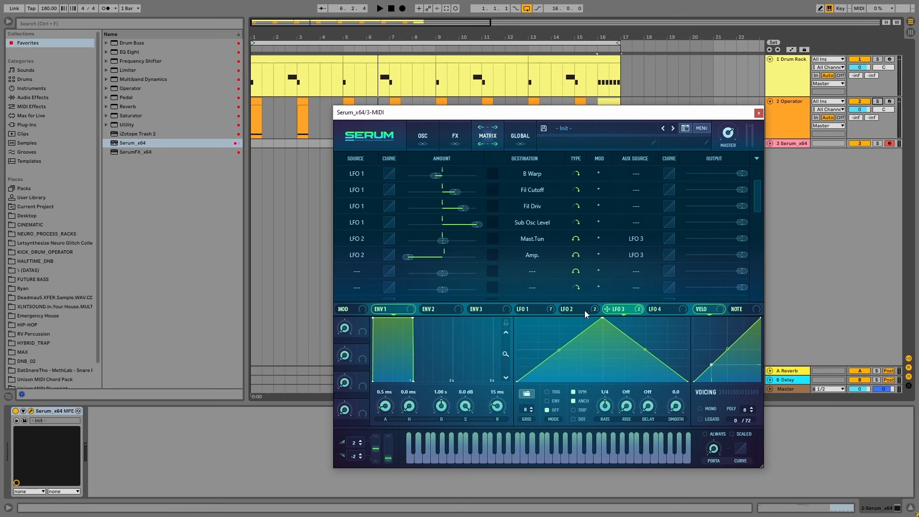
drag(602, 318, 694, 291)
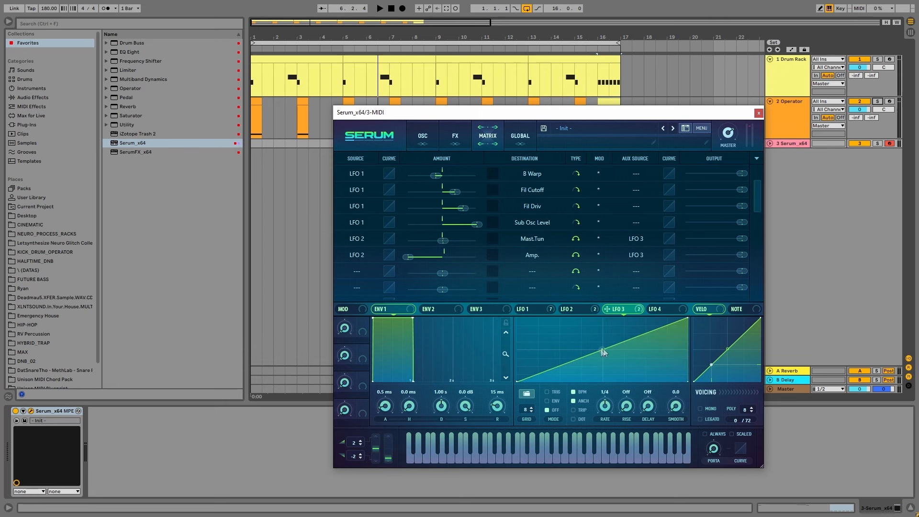
drag(603, 350, 603, 395)
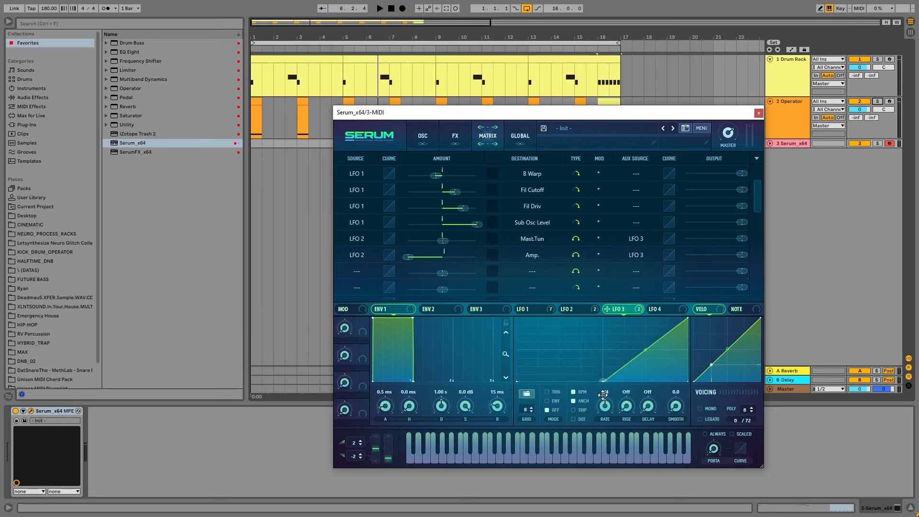
drag(648, 350, 642, 324)
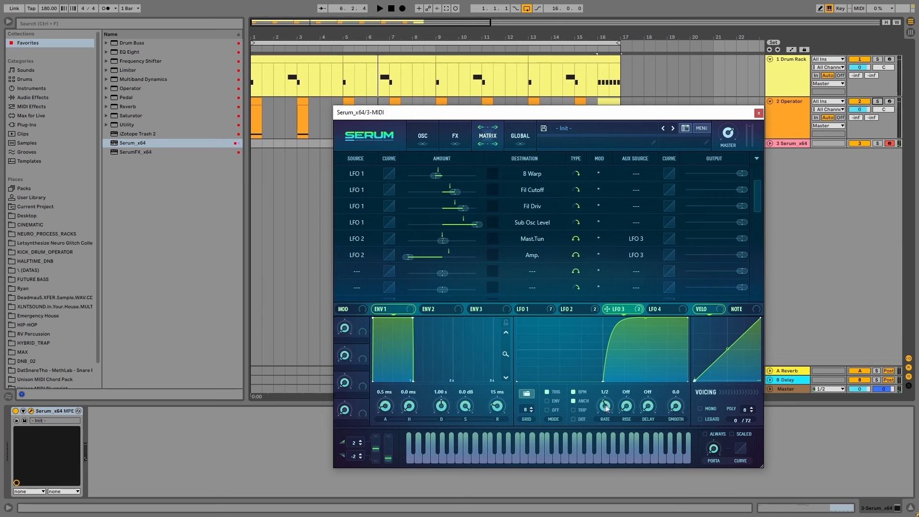
drag(606, 408, 606, 413)
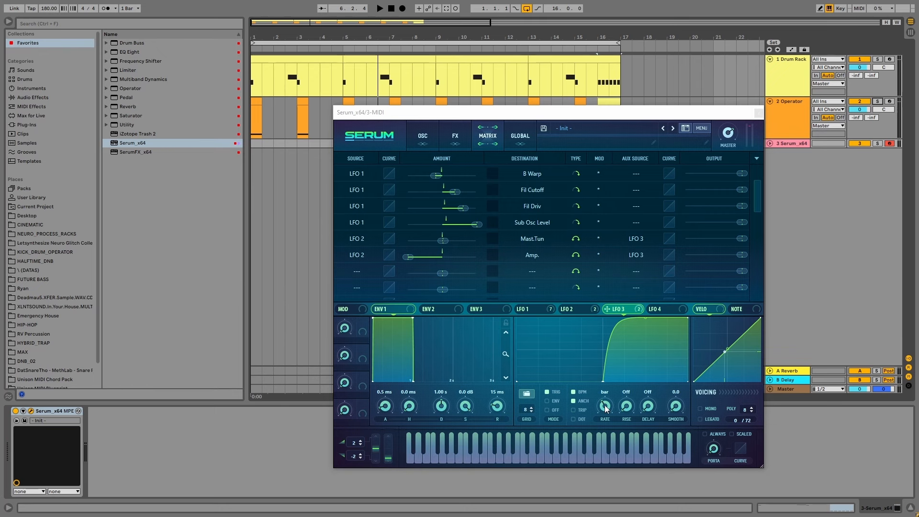
Refine LFO 3's curve into an earlier, slower-starting rise, a plateau at maximum and a rounded drop to zero at the end
drag(604, 382, 594, 382)
drag(640, 317, 629, 359)
drag(649, 318, 689, 382)
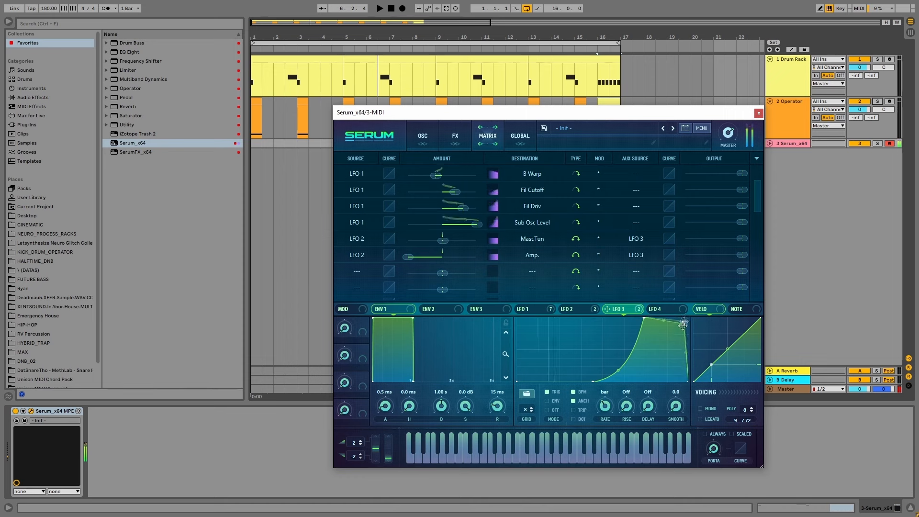
drag(678, 346, 678, 318)
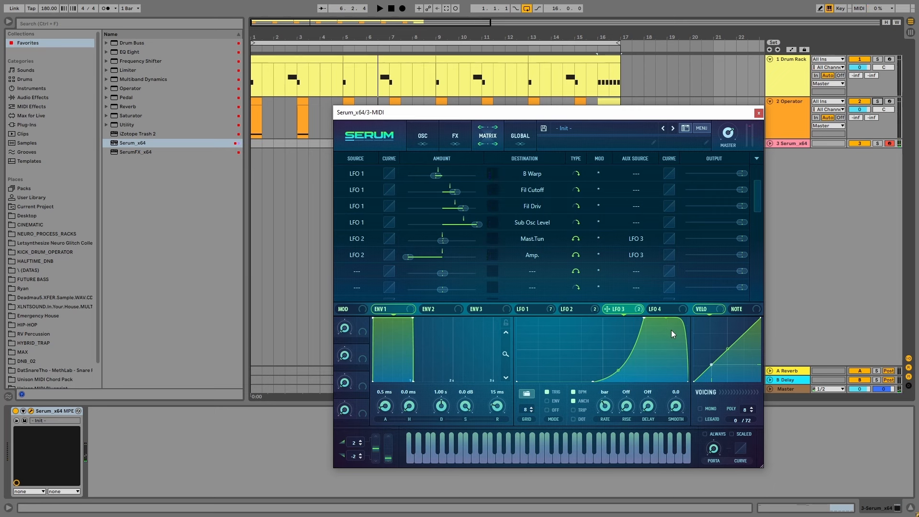
Give Env 2 a 102 ms decay and zero sustain, and route it to Mast.Tun with a small positive amount
drag(414, 318, 363, 424)
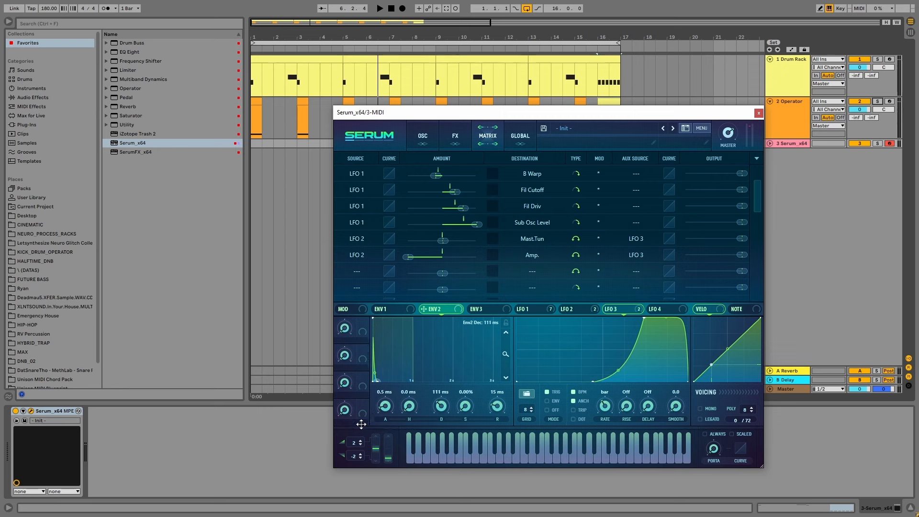
click(357, 270)
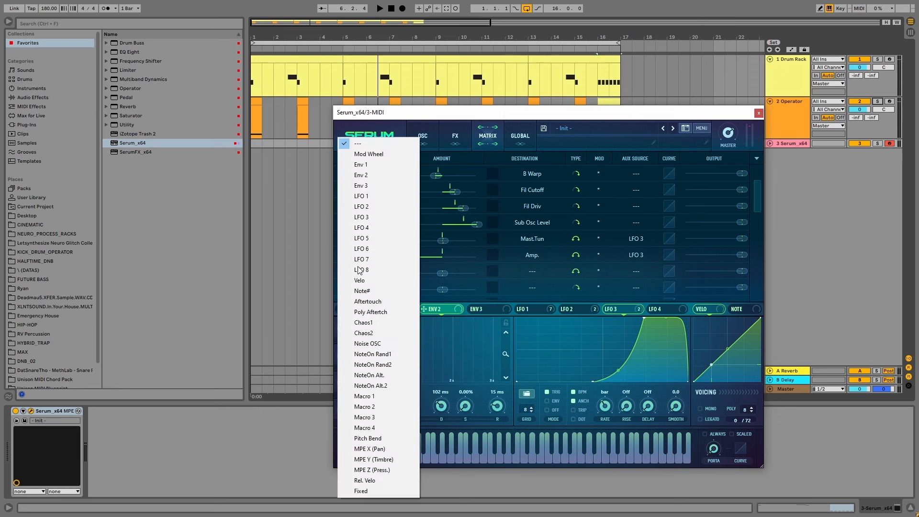
click(376, 176)
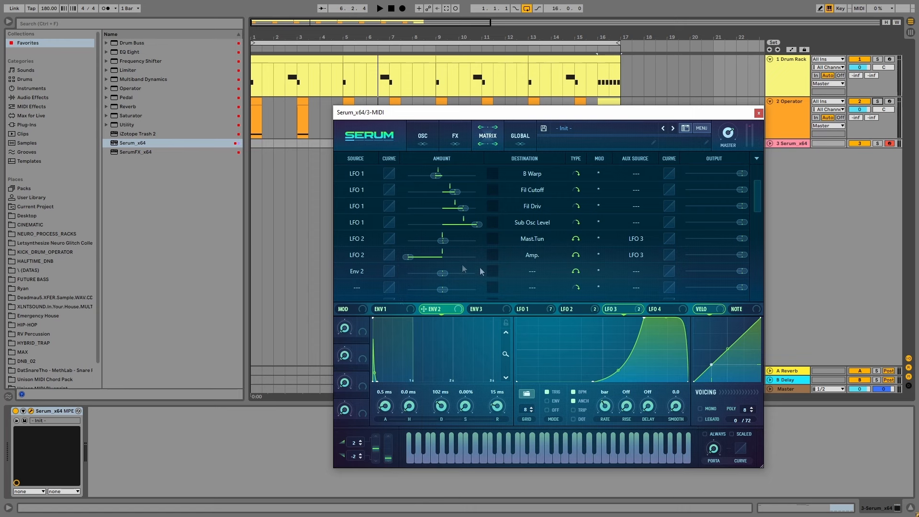
click(521, 271)
mouse_move(538, 358)
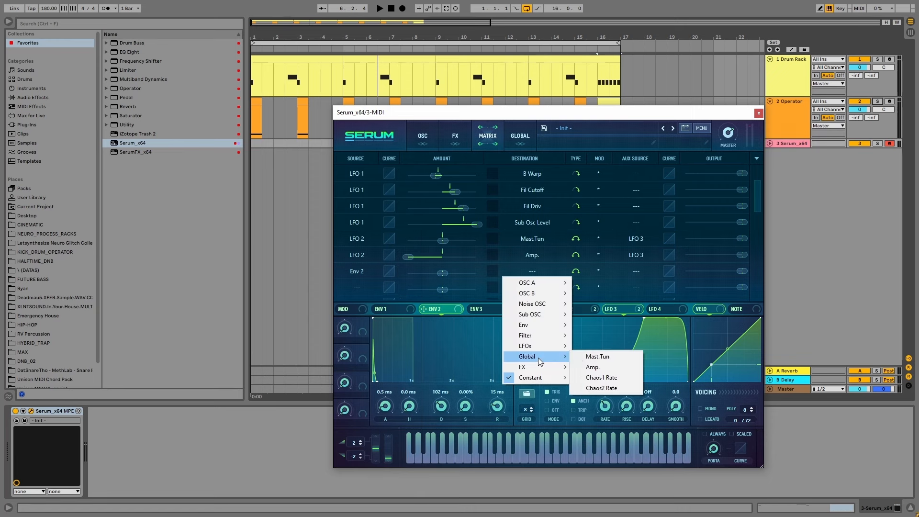
click(608, 356)
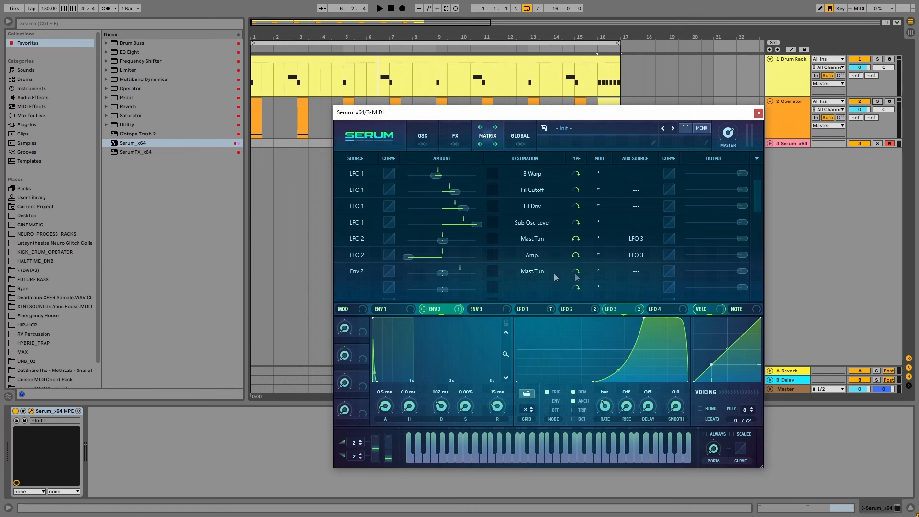
drag(449, 272, 464, 280)
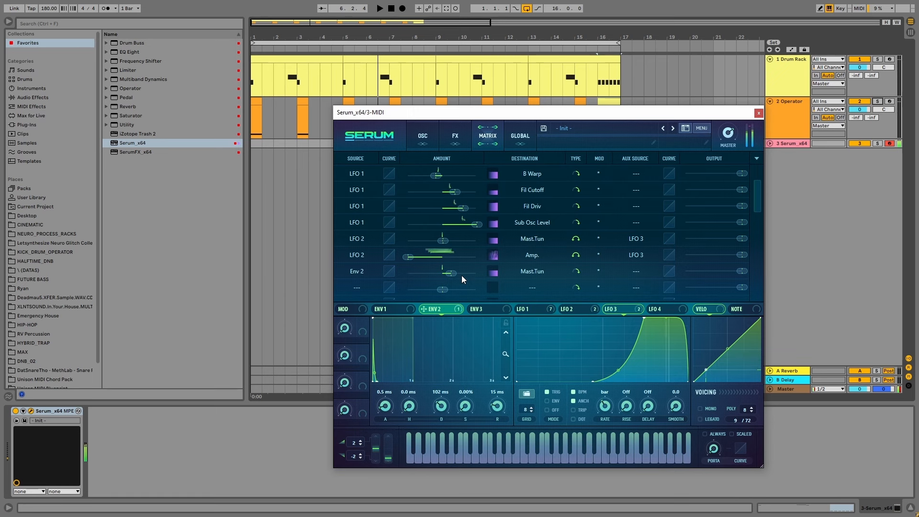
Enable Serum's Distortion effect with the Diode 2 type and set its mix to 15%
click(457, 138)
click(345, 176)
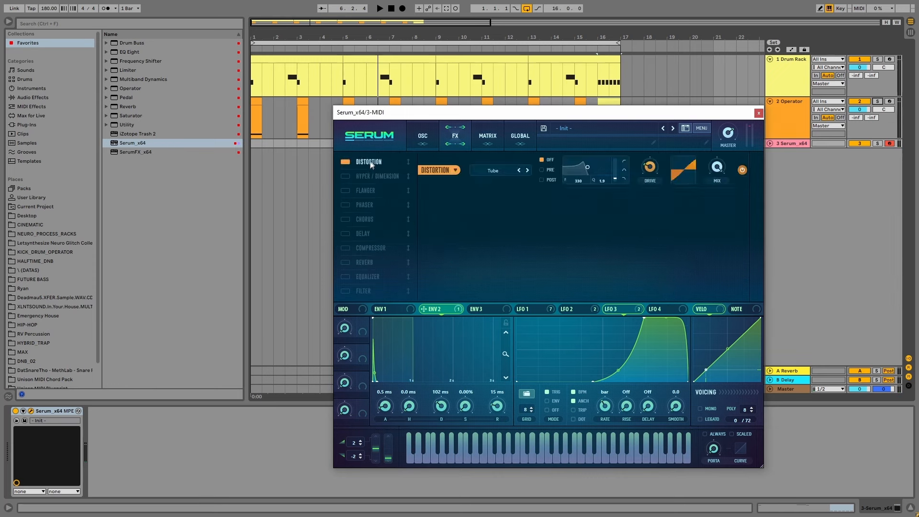
click(497, 171)
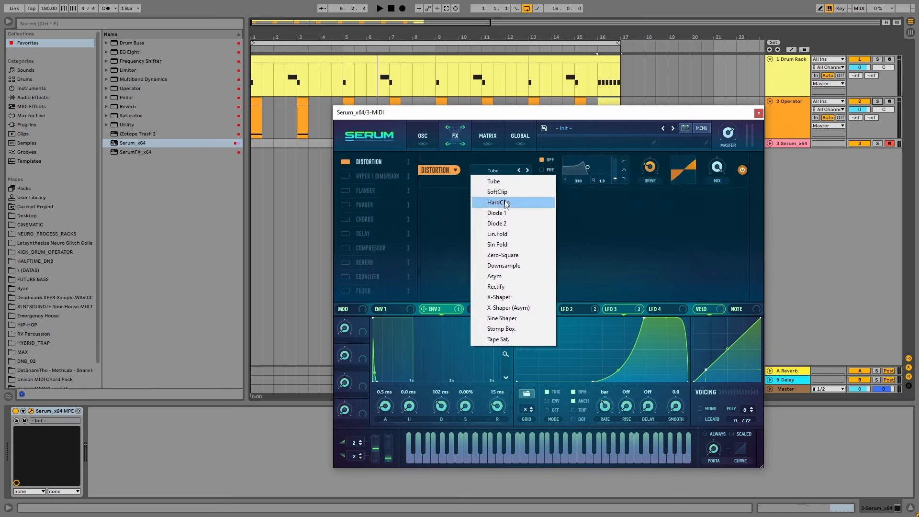
click(505, 224)
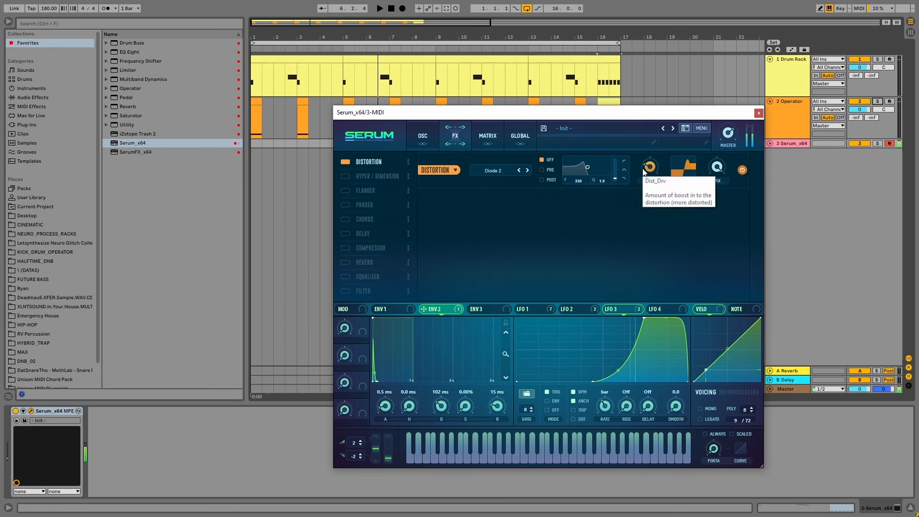
drag(717, 167, 721, 248)
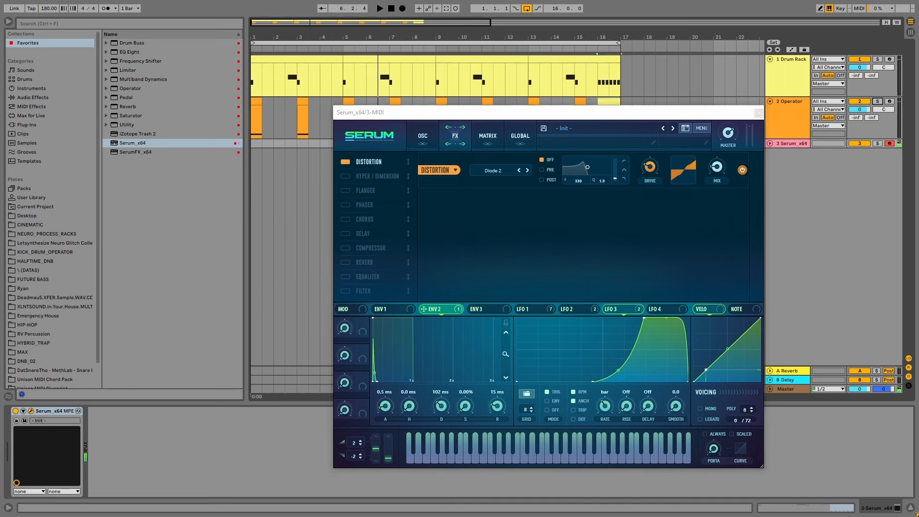
drag(717, 168, 717, 174)
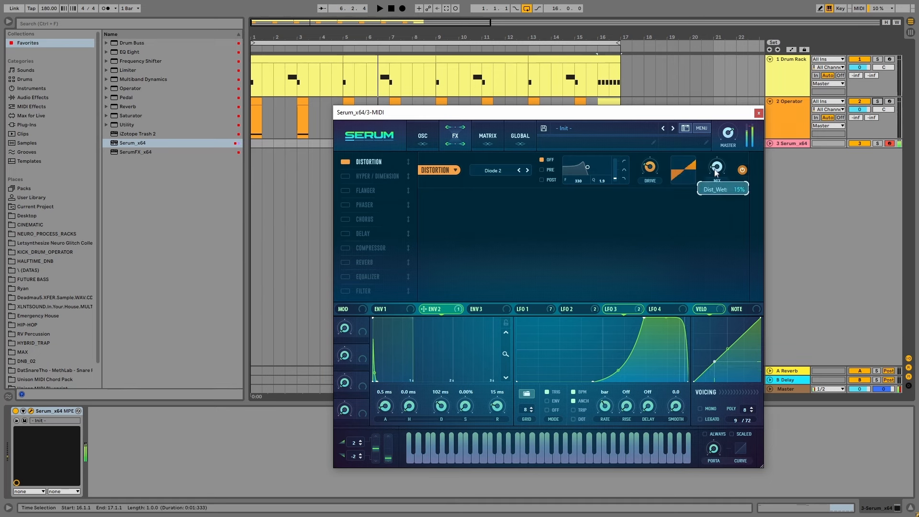
Modulate the distortion mix by 51 and the drive by 57 with LFO 1, with the base drive at 14%
click(546, 312)
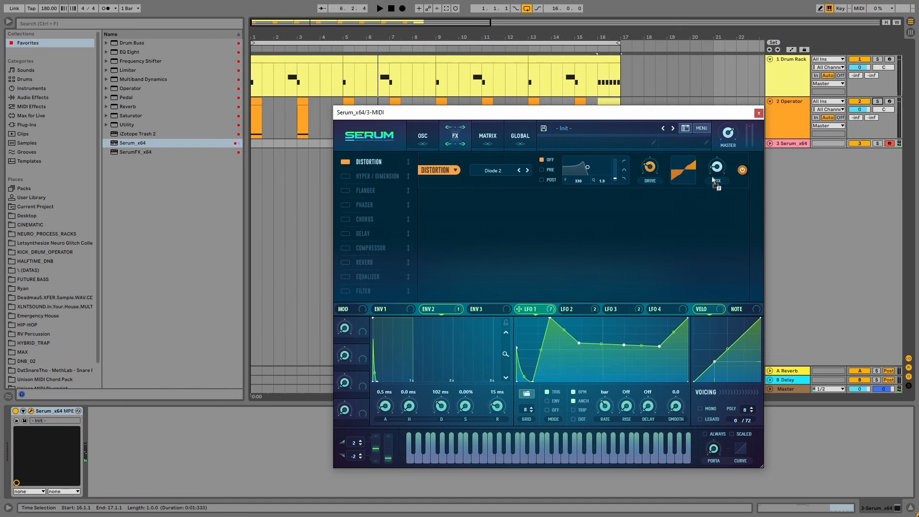
drag(713, 182, 709, 164)
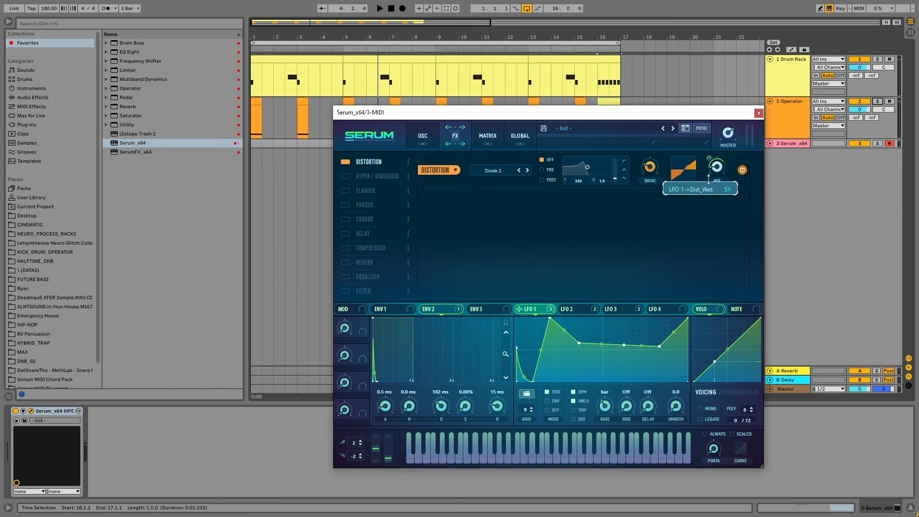
drag(552, 311, 635, 206)
drag(648, 174, 653, 179)
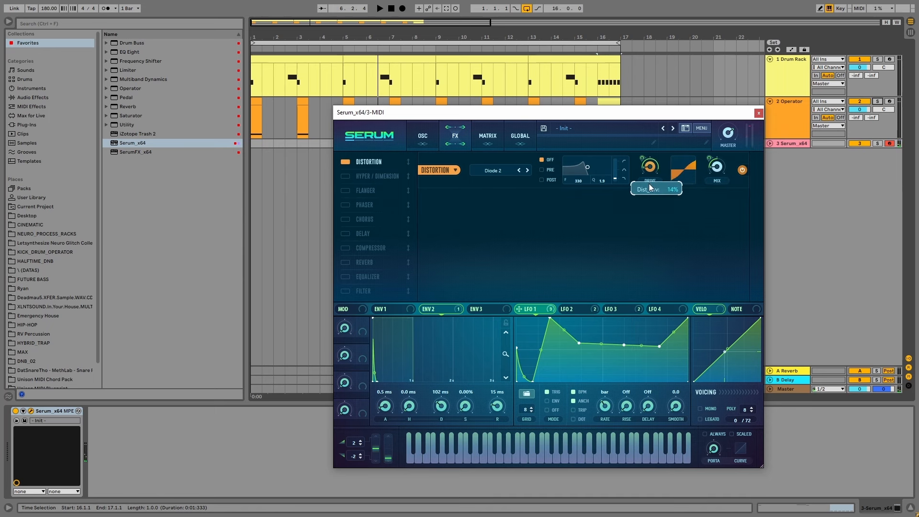
mouse_move(642, 174)
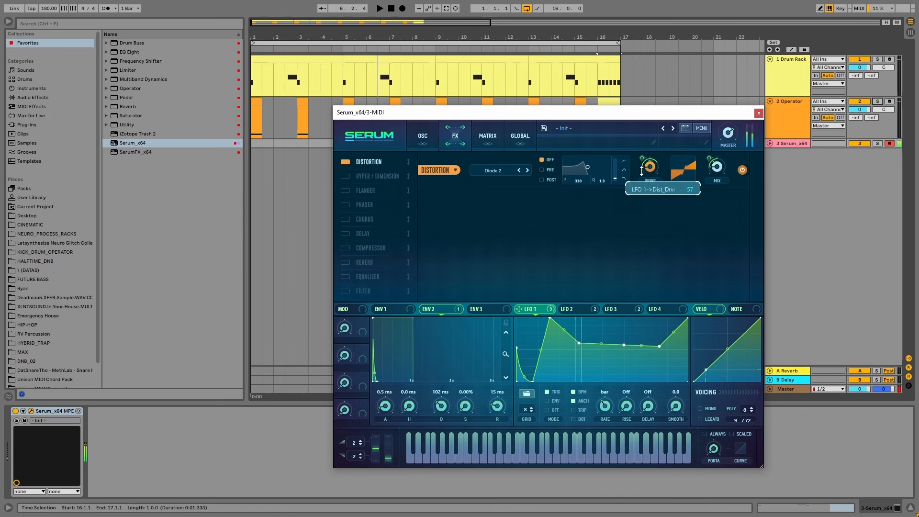
Set the distortion filter to Pre at 131 Hz with a Q of 1.0 and compare the sound with the effect bypassed
drag(588, 168, 585, 173)
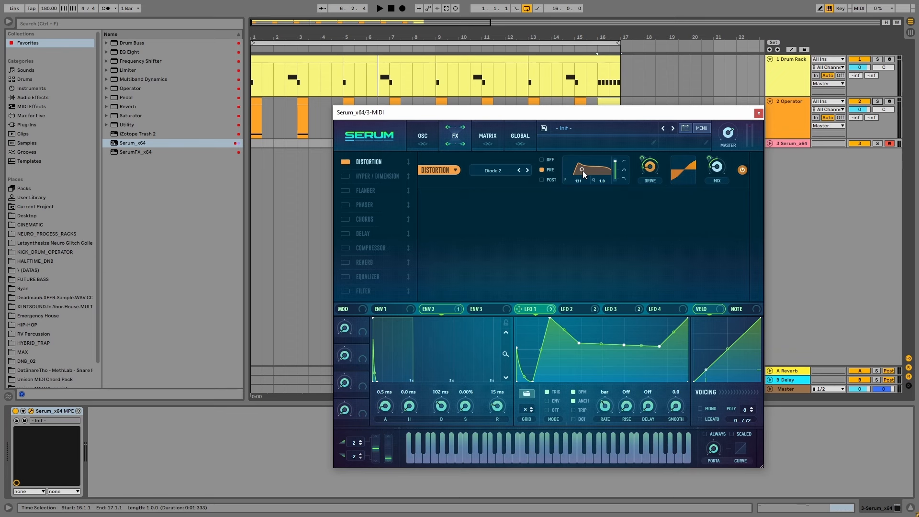
mouse_move(544, 308)
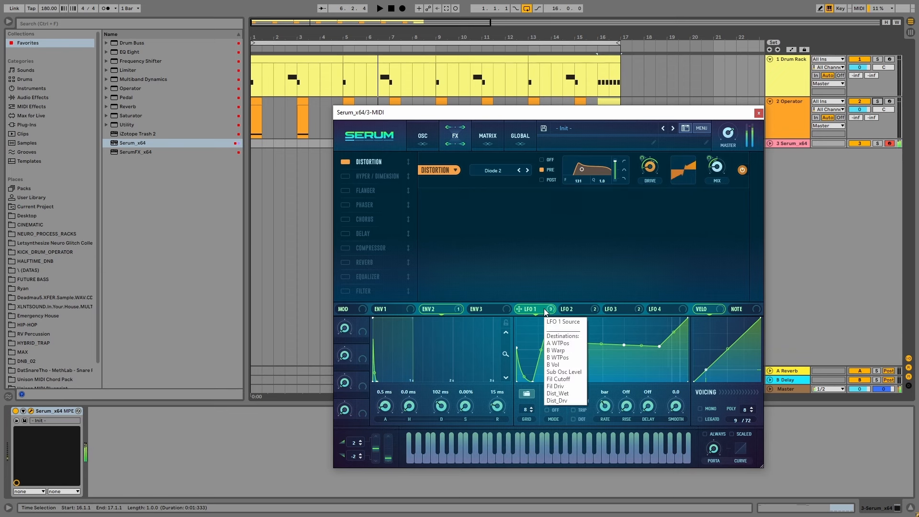
click(744, 170)
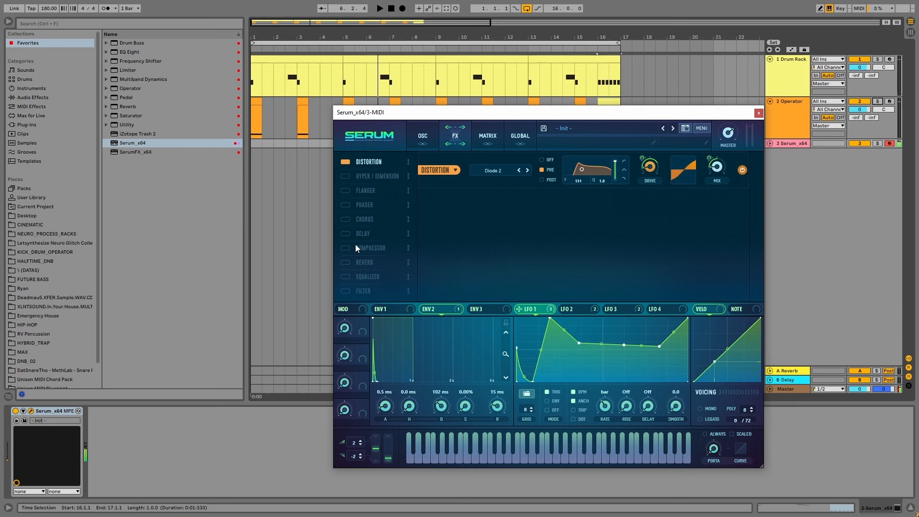
Add the Compressor directly after the Distortion, with Multiband enabled and its gain adjusted
click(355, 248)
drag(355, 248, 384, 175)
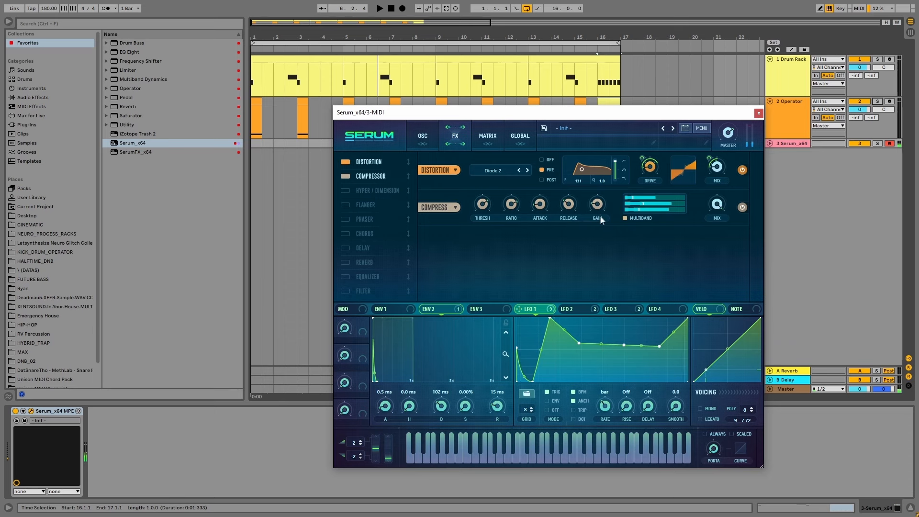
drag(605, 175, 607, 136)
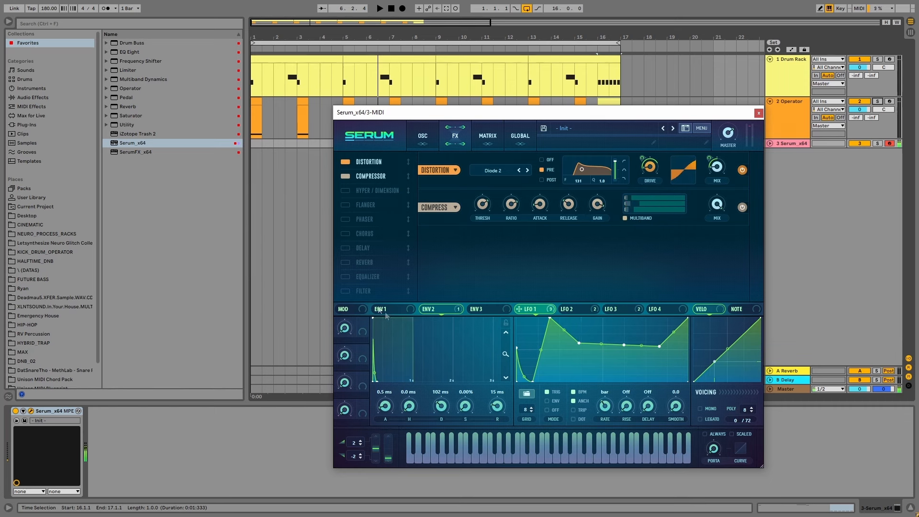
Add a Bandreject filter after the Compressor, modulate its cutoff and width with LFO 1, and adjust its resonance and drive
click(345, 290)
click(496, 245)
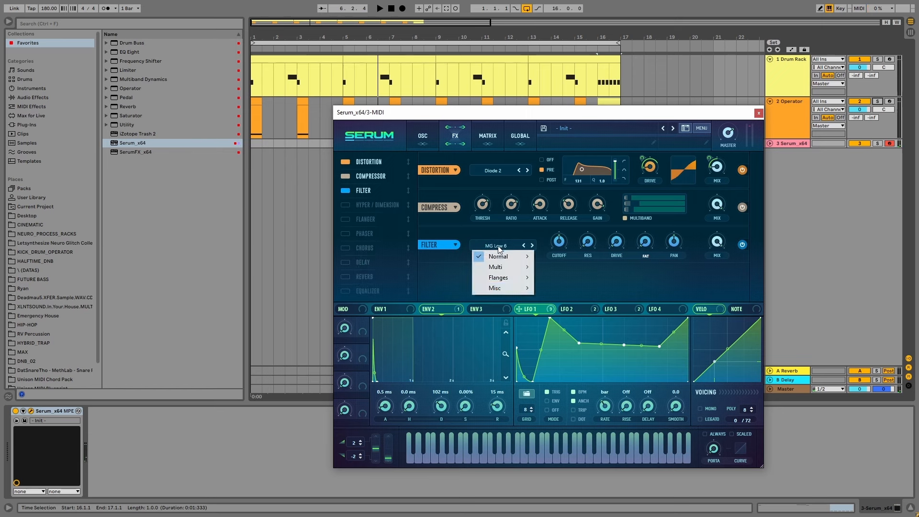
mouse_move(498, 289)
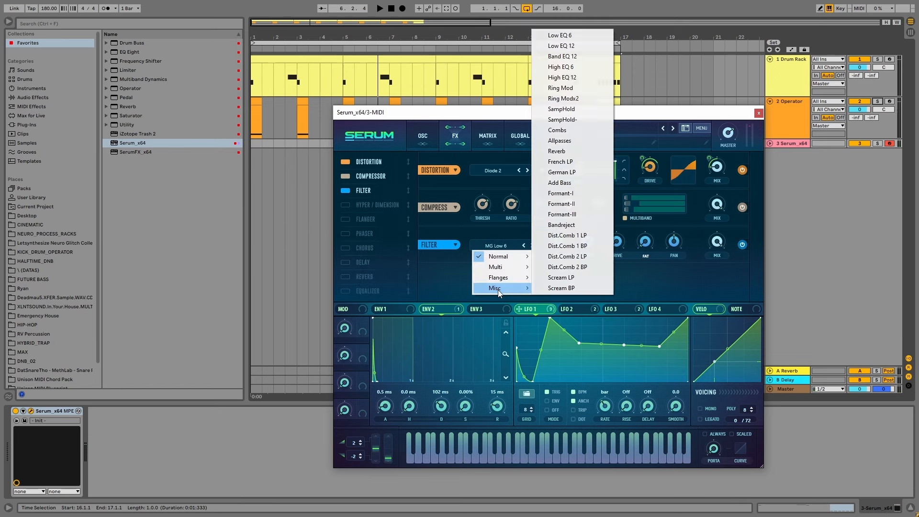
click(563, 226)
drag(559, 242, 638, 253)
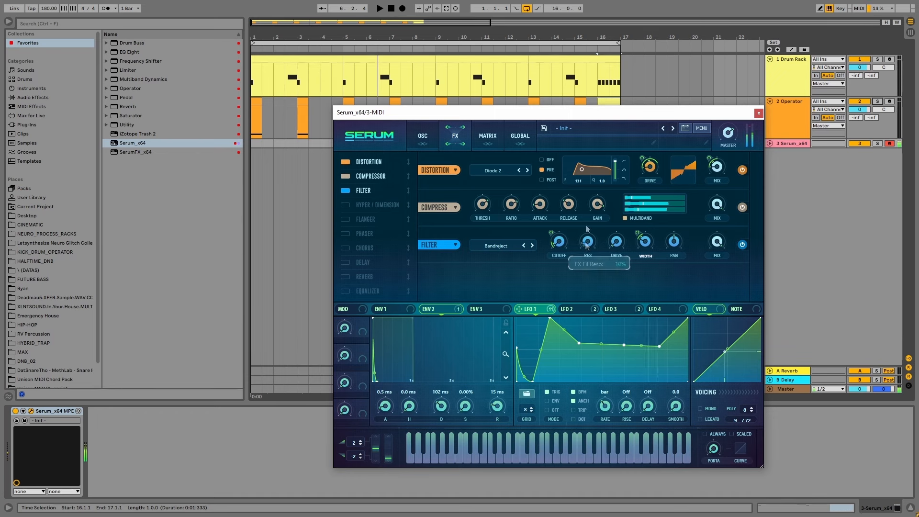
drag(618, 238, 622, 233)
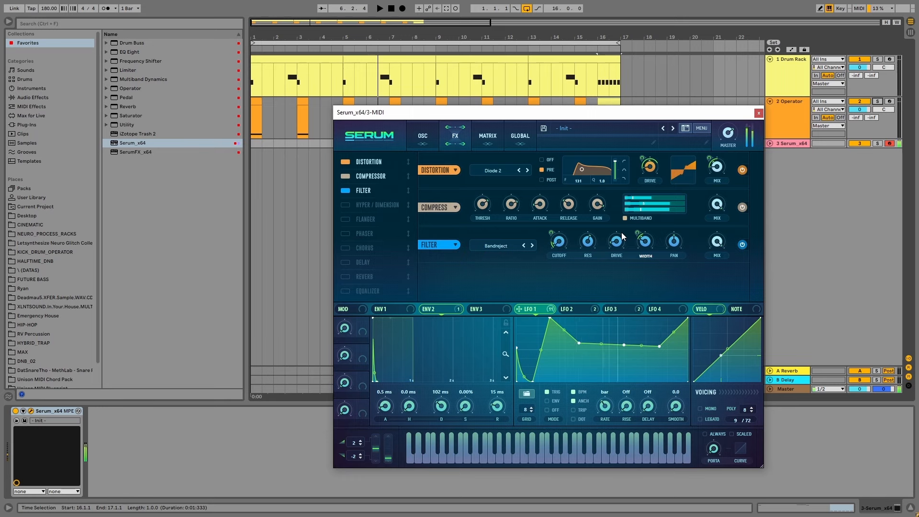
Add the Equalizer after the Filter and slightly boost its high-shelf band
click(346, 291)
drag(359, 291, 378, 202)
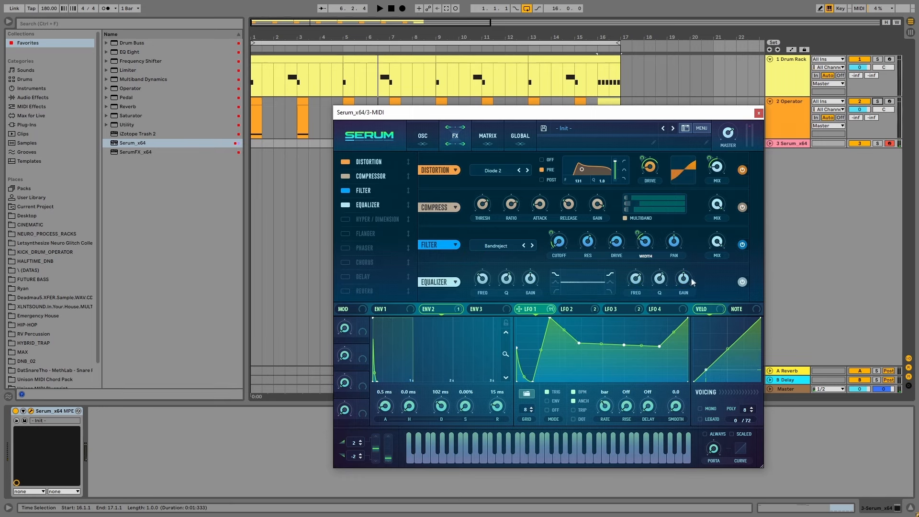
drag(635, 277, 636, 273)
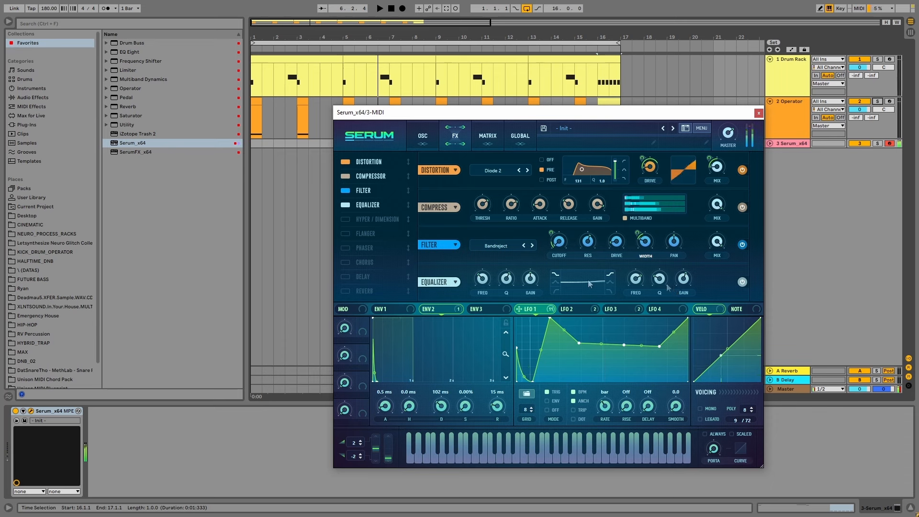
Add an Amp after Serum on the bass track, using the Heavy model with gain 1.67, treble 6.43 and volume 7.70
click(47, 98)
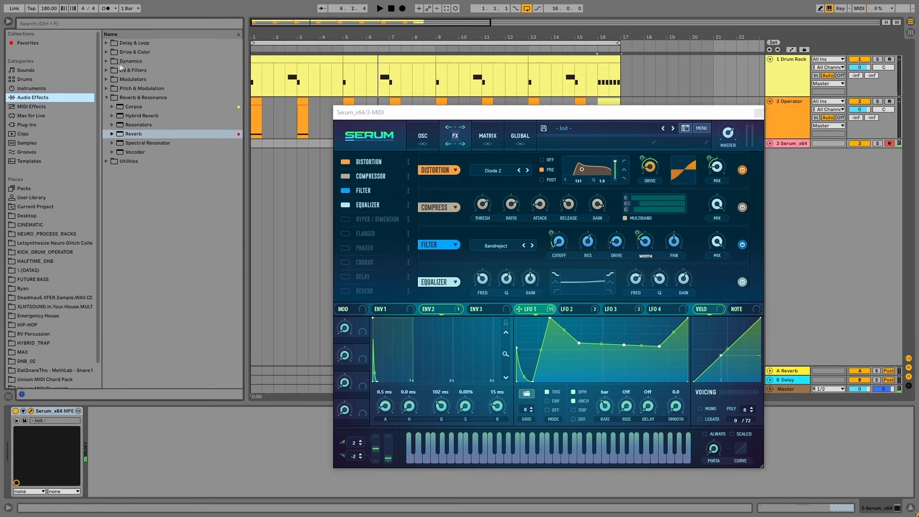
click(107, 52)
drag(131, 61, 134, 455)
drag(538, 117, 533, 5)
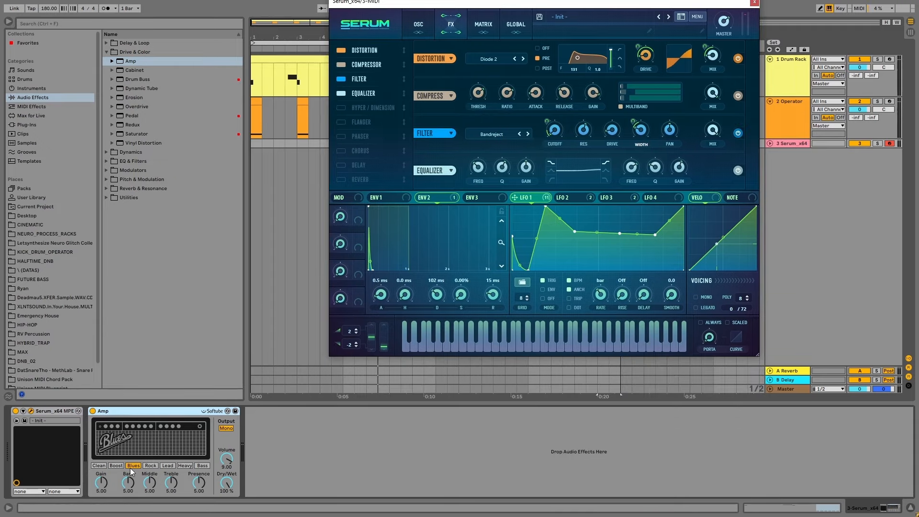
click(150, 466)
drag(227, 457, 227, 477)
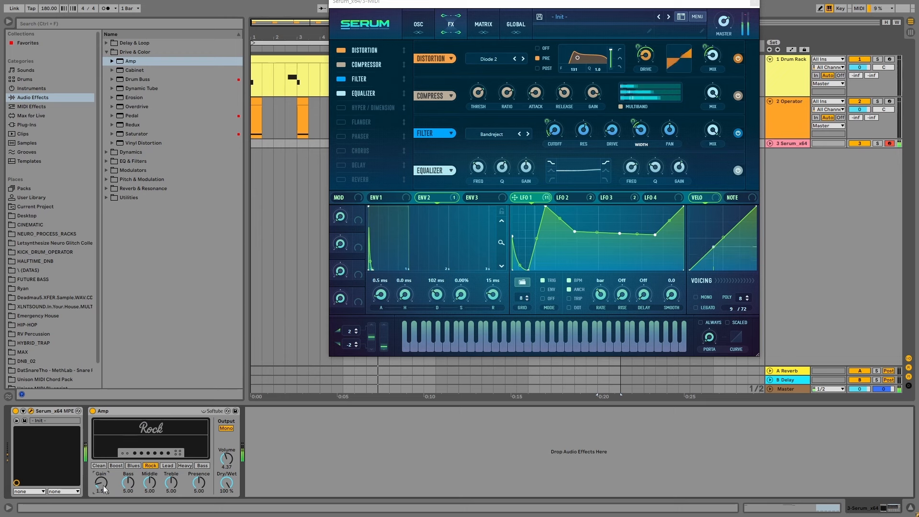
drag(225, 460, 225, 440)
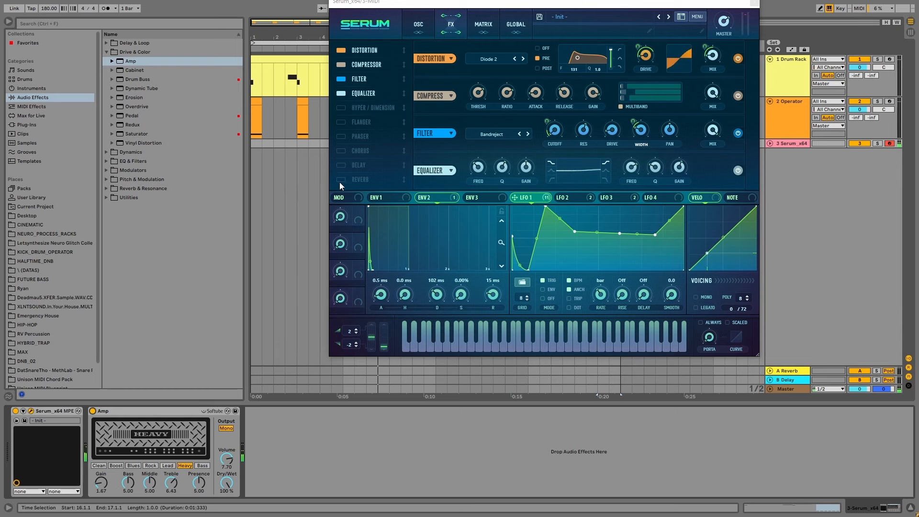
Add Serum's Reverb in Hall mode after the Equalizer and adjust its size, decay and mix
click(371, 185)
drag(372, 181, 378, 108)
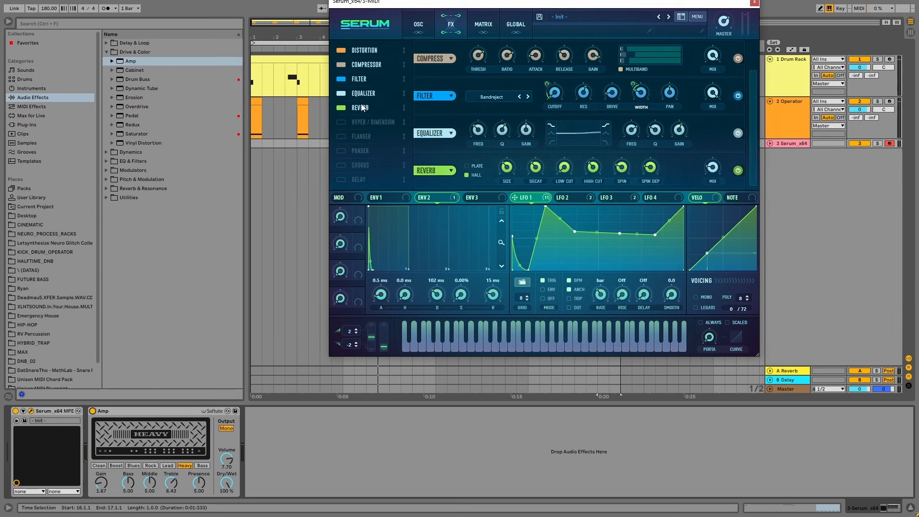
drag(511, 165, 537, 191)
click(535, 171)
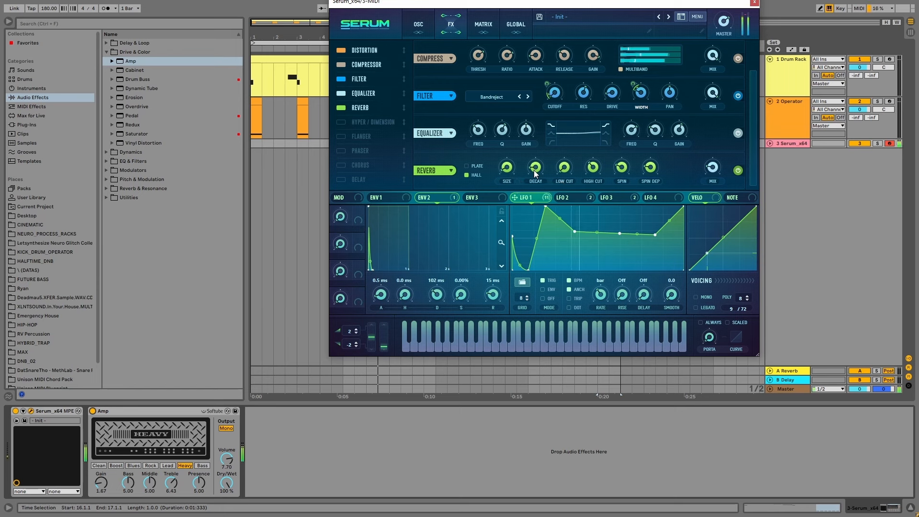
drag(535, 172, 539, 177)
Add EQ Eight after the Amp, cutting 4.09 dB at 178 Hz and 5.33 dB at 4.00 kHz with a Q of 1.24
click(67, 43)
drag(129, 51, 296, 467)
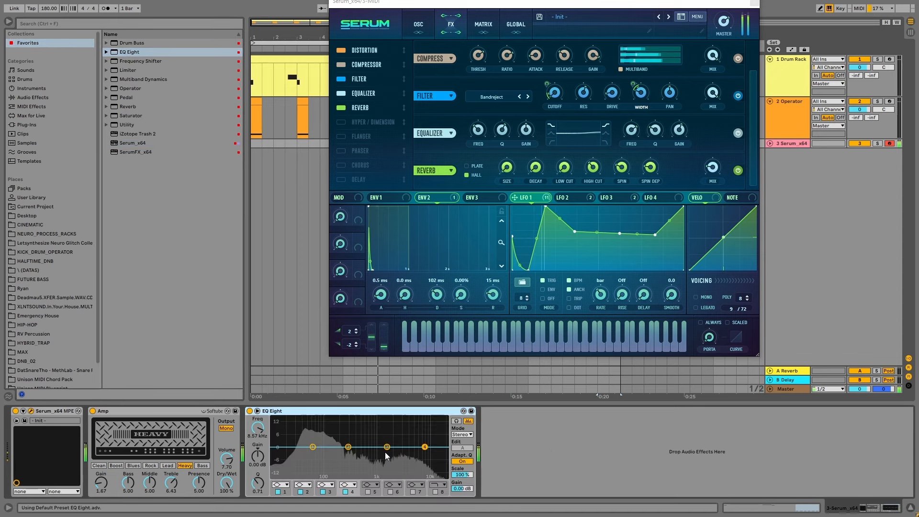
drag(348, 446, 338, 455)
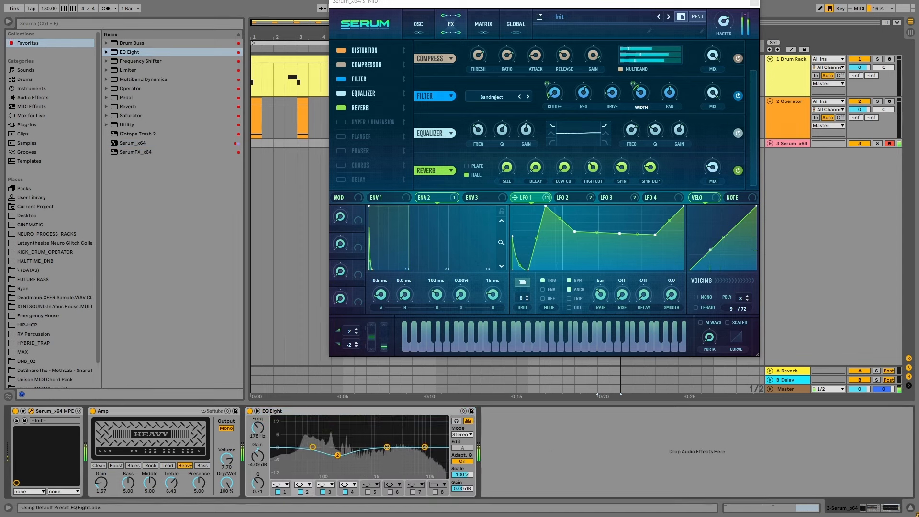
drag(257, 483, 258, 479)
drag(425, 447, 406, 457)
drag(258, 484, 257, 471)
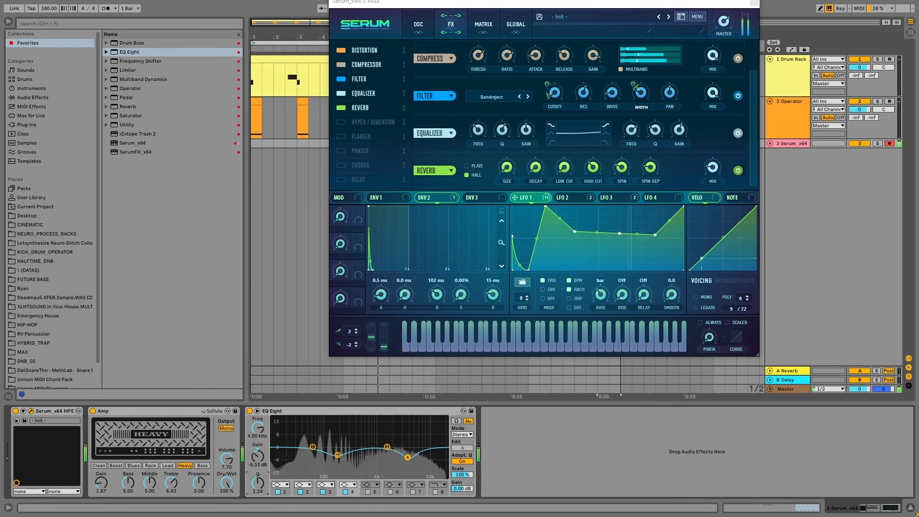
Deepen EQ Eight's low-mid cut to 7.31 dB at 174 Hz with a Q of 1.29
mouse_move(405, 457)
mouse_down()
mouse_move(433, 447)
mouse_move(433, 436)
mouse_move(407, 461)
mouse_up()
click(338, 455)
drag(259, 495, 259, 487)
drag(332, 455, 337, 462)
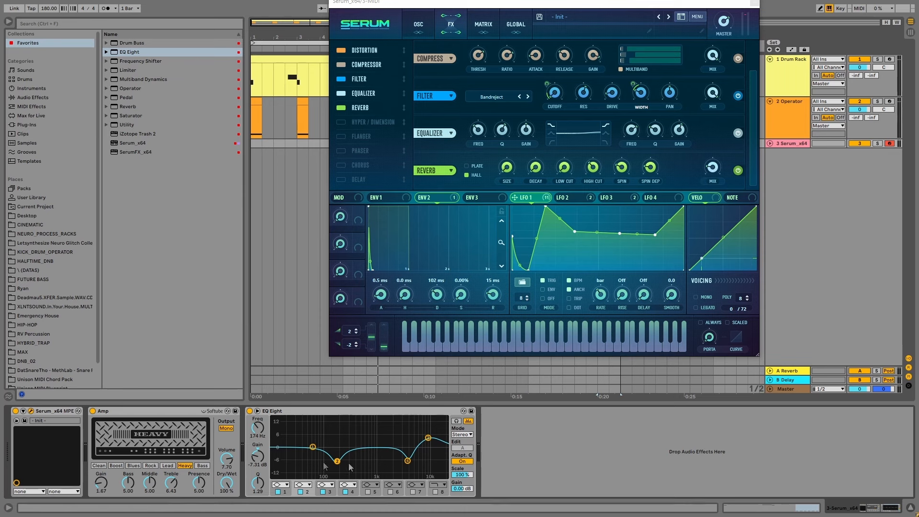
Set EQ Eight's upper-mid cut to 8.31 dB at 4.35 kHz with a Q of 0.96, and boost 5.33 dB at 13.5 kHz
click(408, 461)
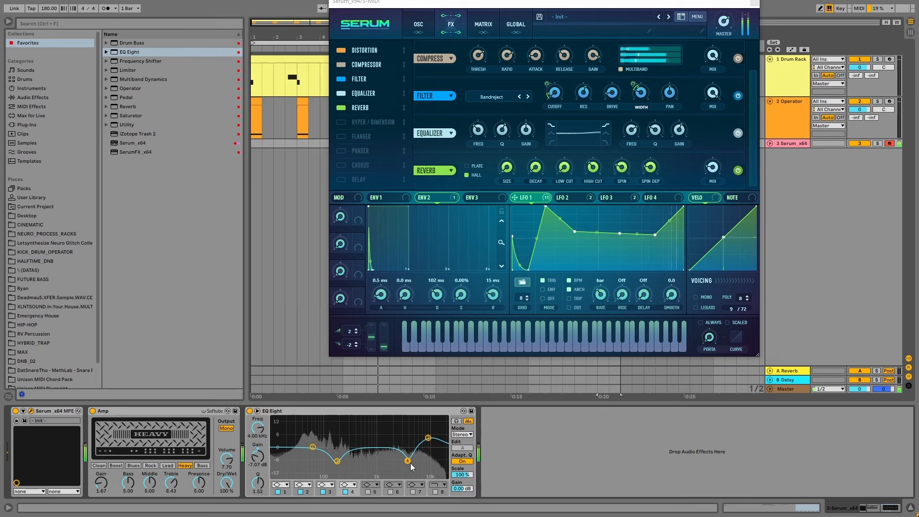
click(433, 437)
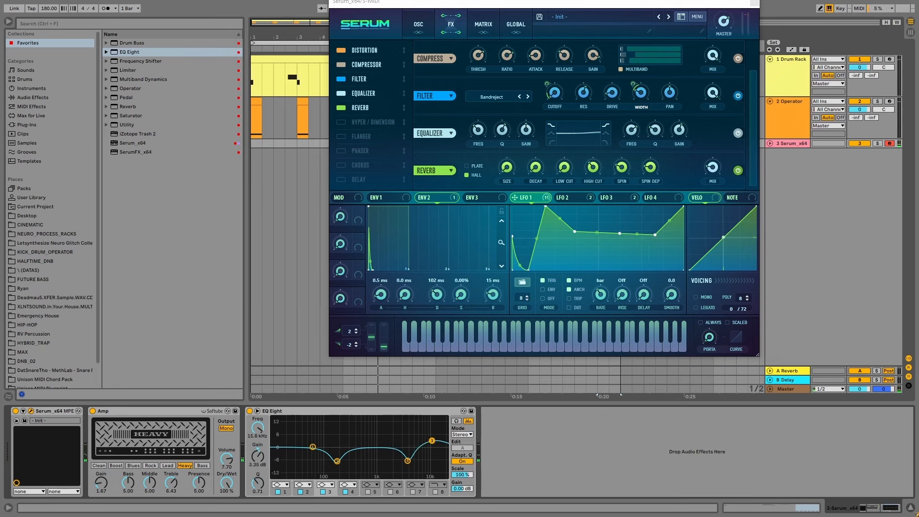
drag(407, 462, 409, 461)
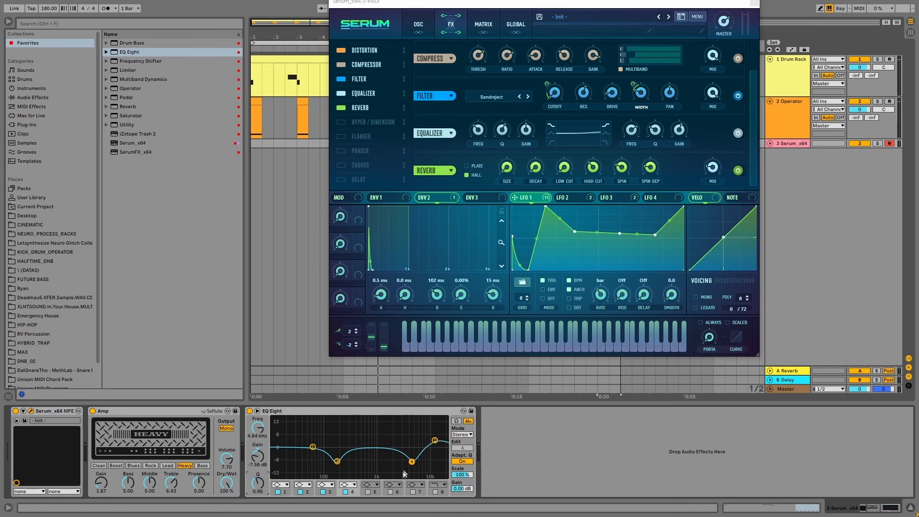
drag(412, 461, 409, 464)
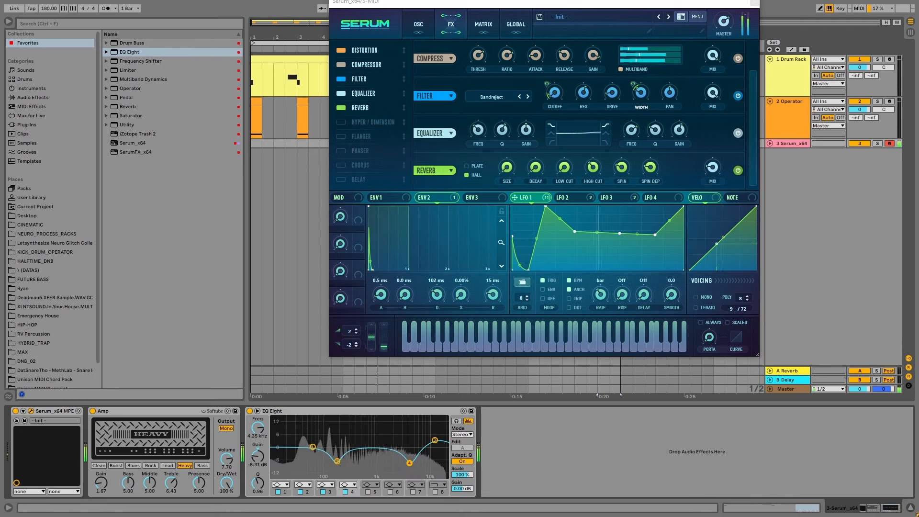
click(435, 440)
drag(435, 438, 435, 437)
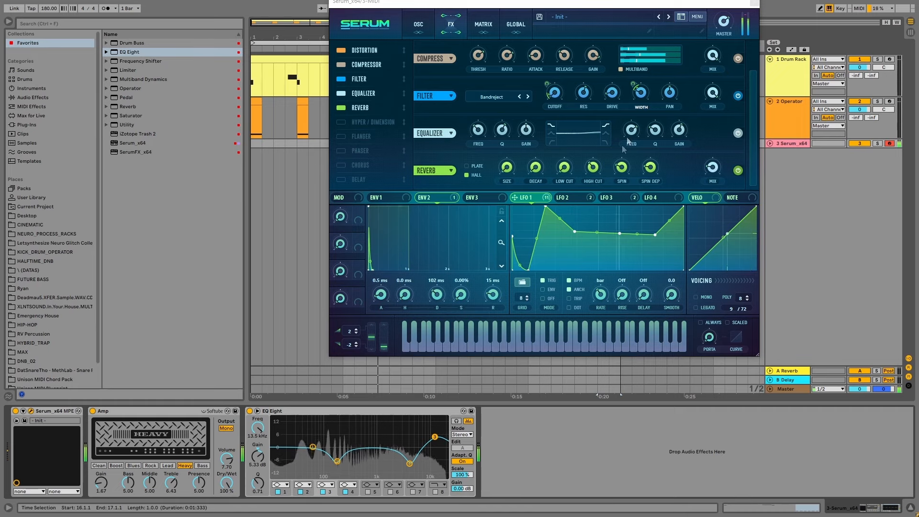
Place the four-bar Instrument Rack 2 clip at bar 1 of the Serum track and check its playback
click(755, 3)
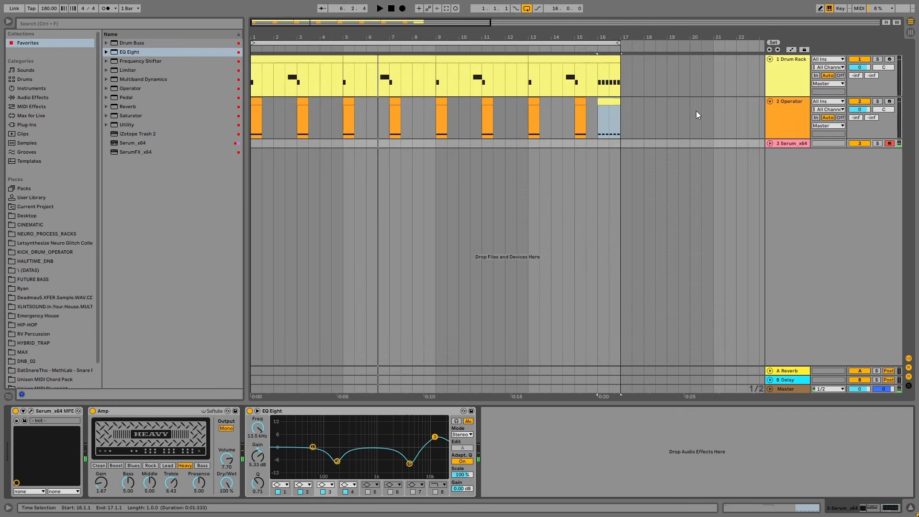
drag(918, 182, 257, 143)
key(space)
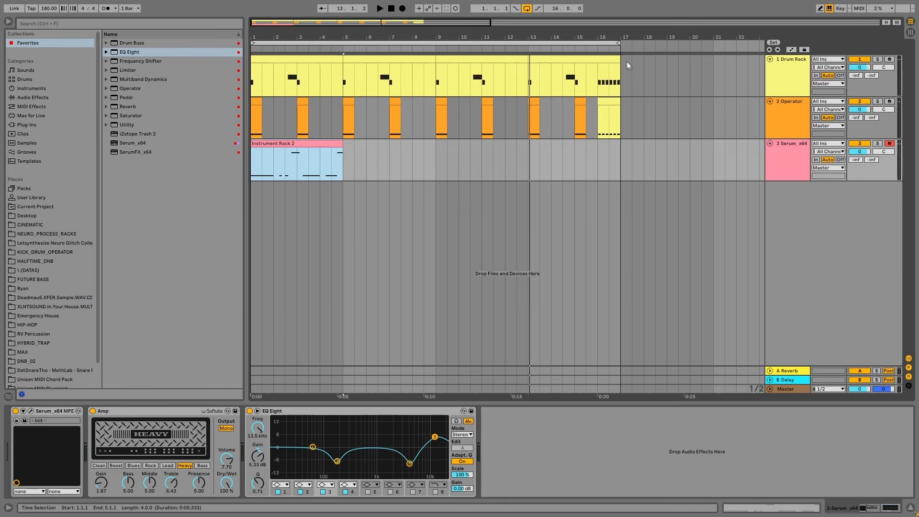
Shorten the arrangement to eight bars by moving the last four drum and kick bars to bar 5, deleting the rest and ending the loop at bar 9
drag(624, 69, 530, 130)
drag(578, 58, 394, 59)
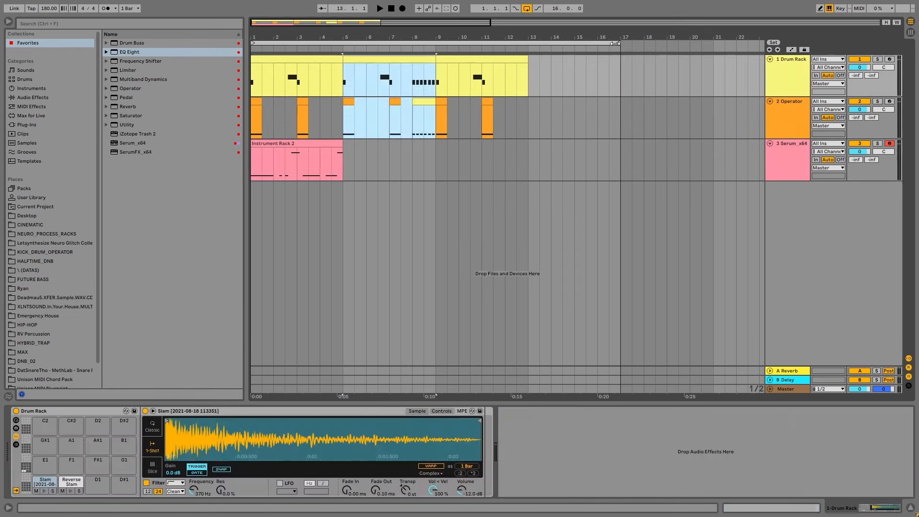
drag(617, 44, 434, 44)
drag(542, 68, 437, 119)
key(Delete)
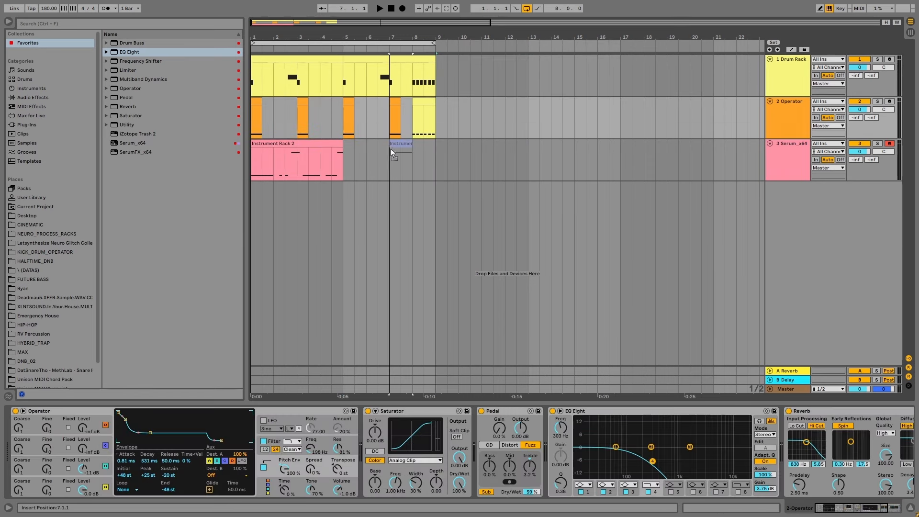
Place the one-bar Instrument Rack bass clip at bar 7 of the Serum track and audition it
drag(391, 152, 388, 151)
key(space)
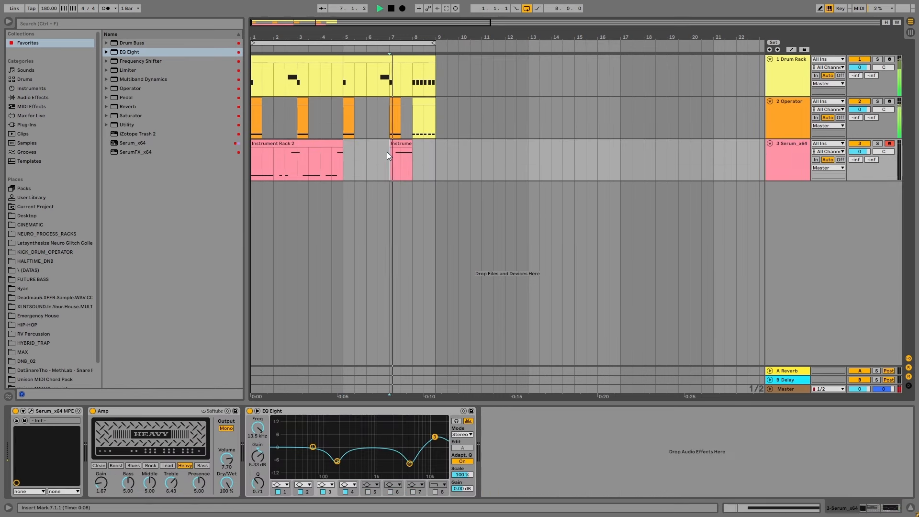
scroll(389, 153, down, 1)
key(space)
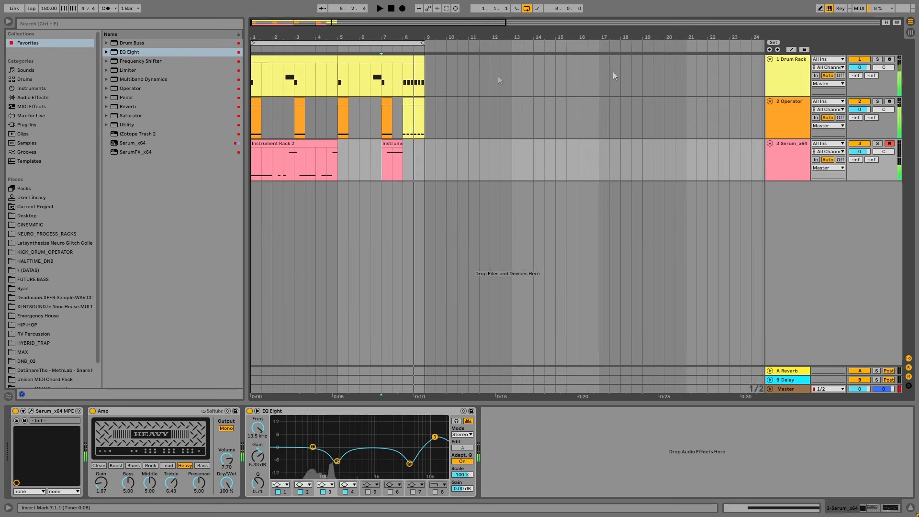
click(391, 144)
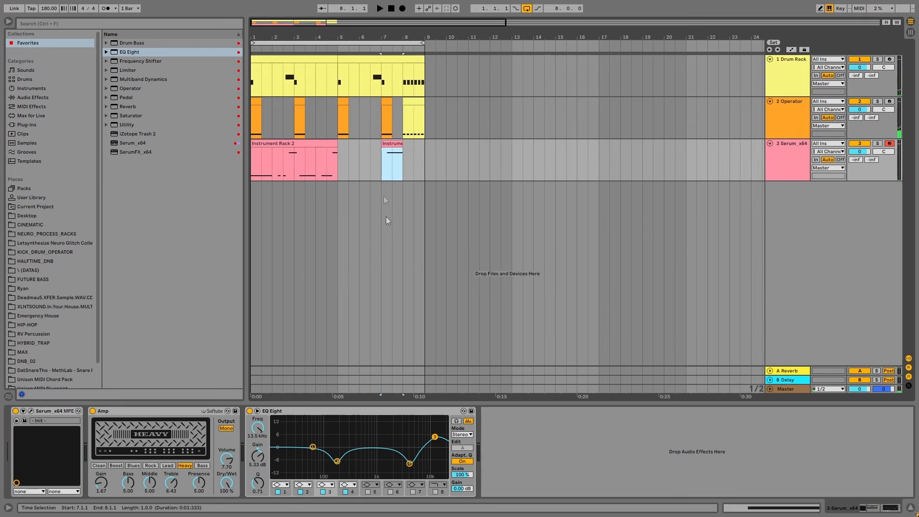
Enable Mono, Legato and Always in Serum's voicing section and adjust the portamento time
click(34, 97)
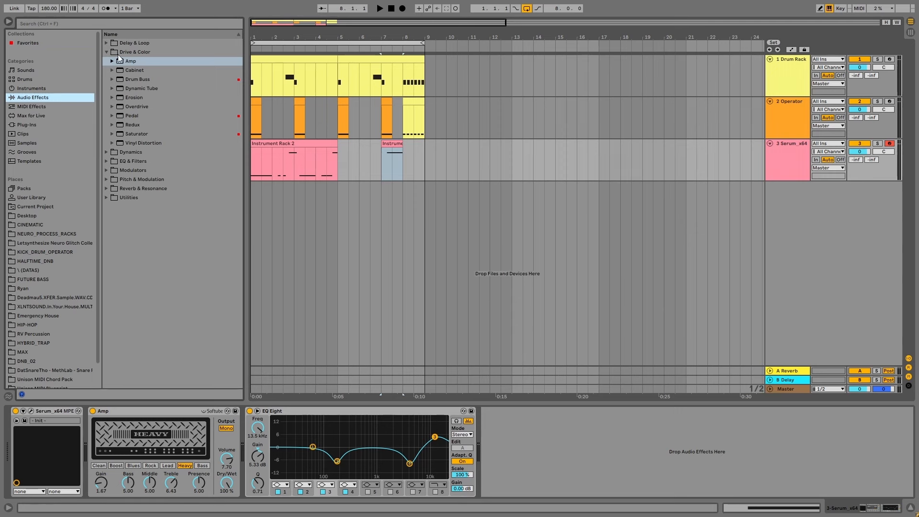
click(31, 410)
drag(710, 344, 717, 314)
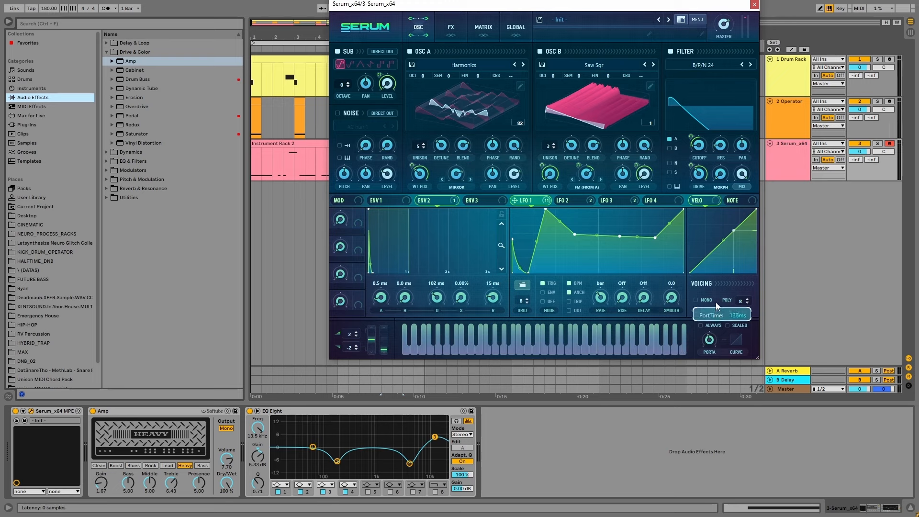
click(701, 326)
click(697, 300)
drag(712, 341, 711, 340)
drag(712, 341, 711, 340)
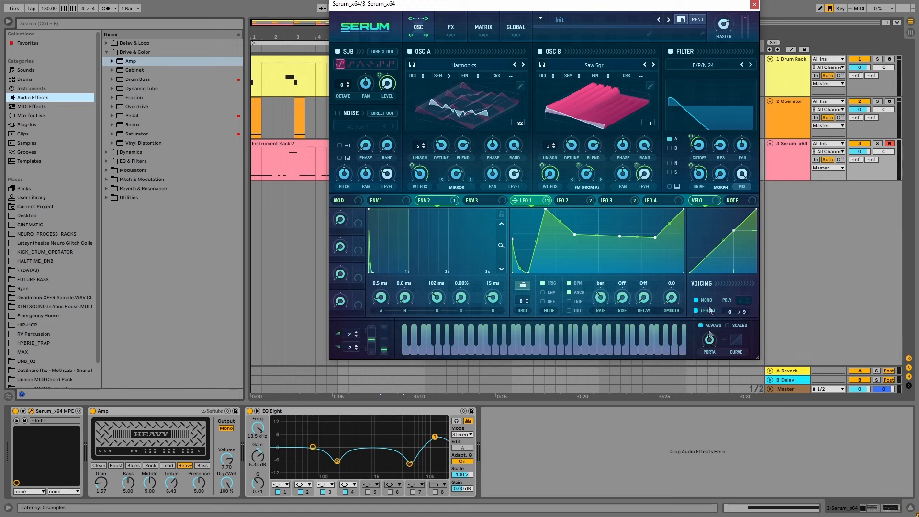
drag(722, 5, 742, 39)
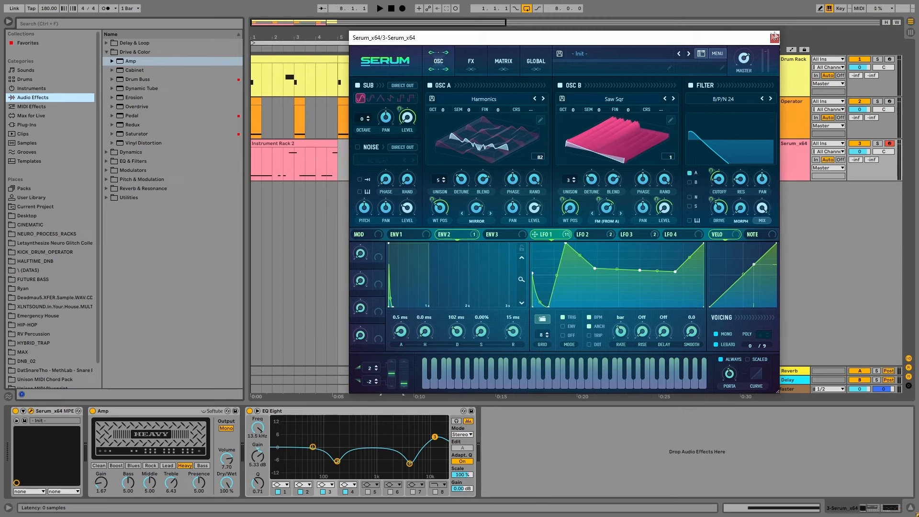
click(775, 38)
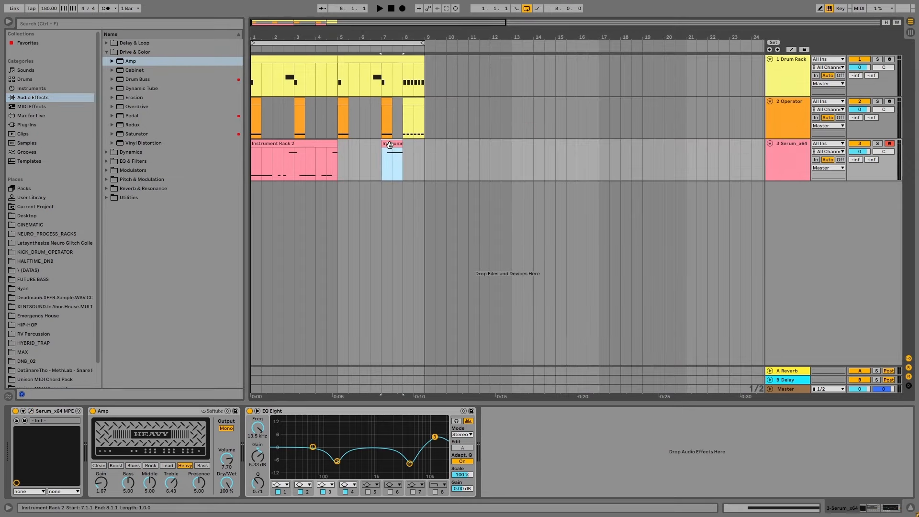
Play the arrangement with the Serum bass clips and listen to the glide between notes
key(space)
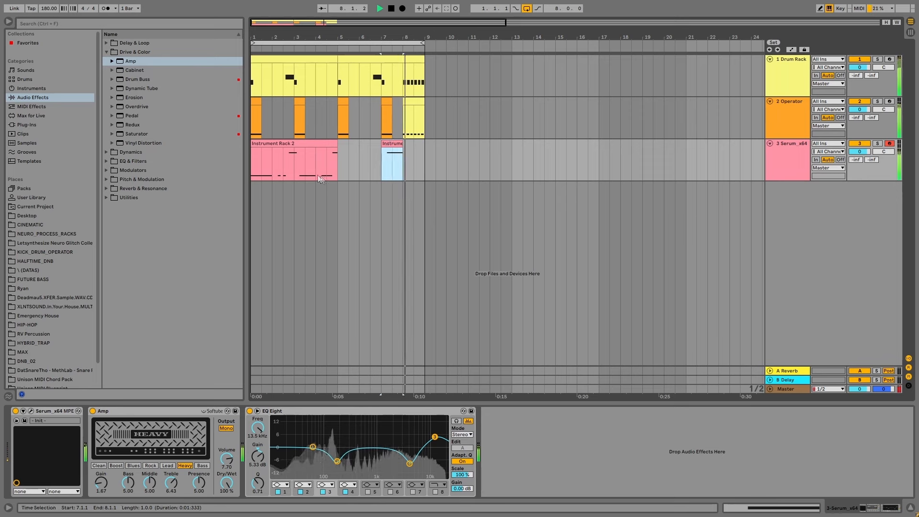
click(293, 162)
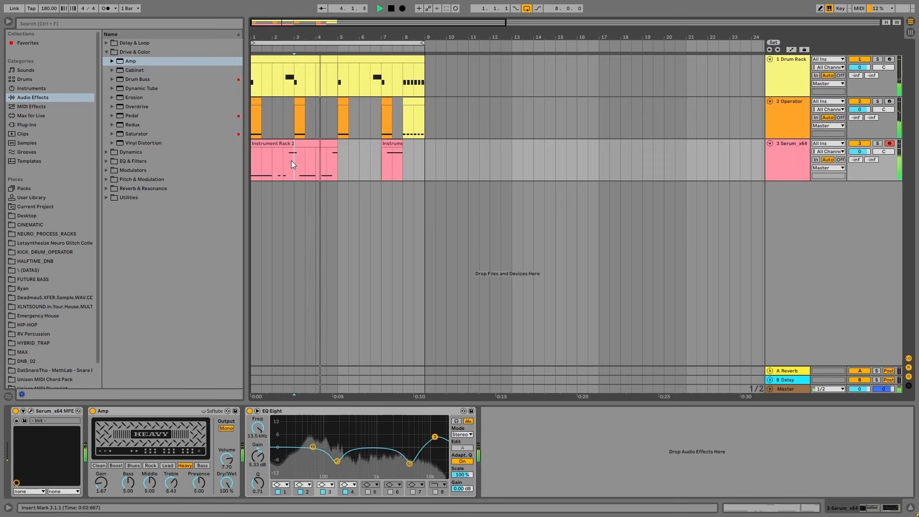
click(268, 143)
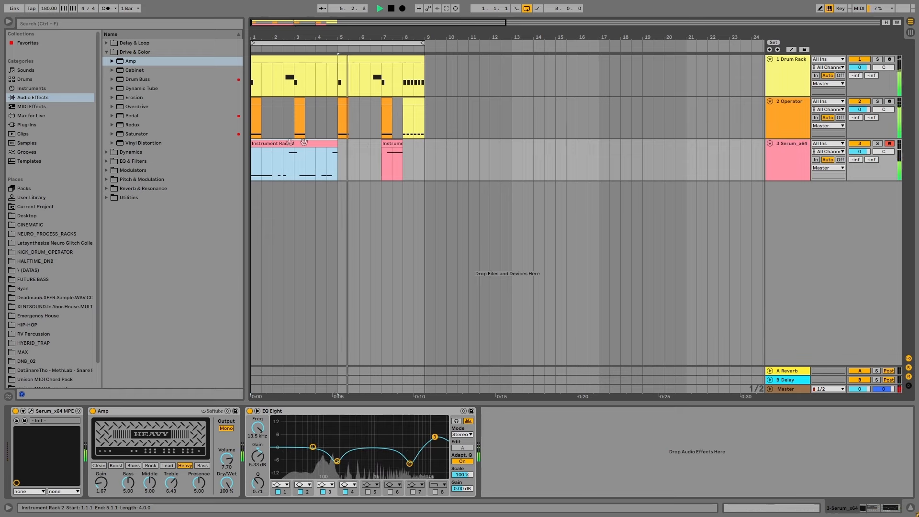
click(384, 144)
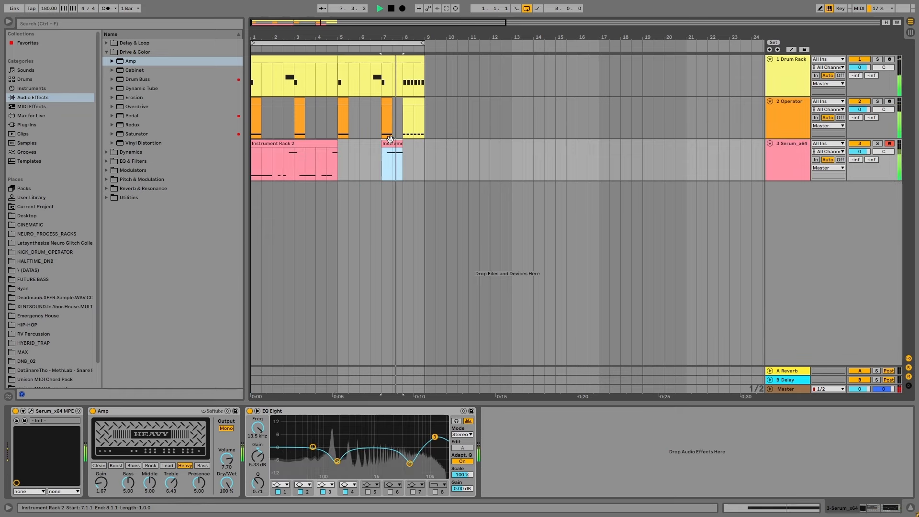
key(space)
Examine the Pitch Bend envelopes in both bass clips and test Serum's pitch wheel
double_click(391, 139)
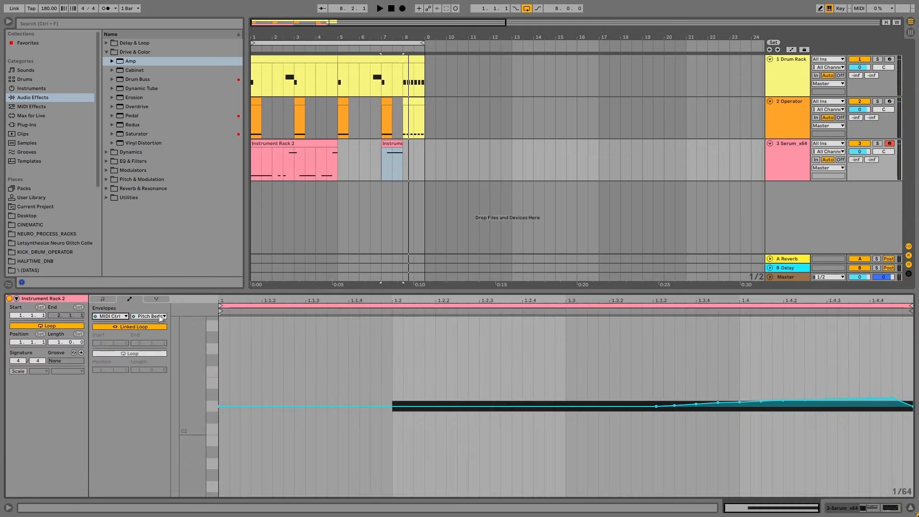
click(388, 157)
click(308, 145)
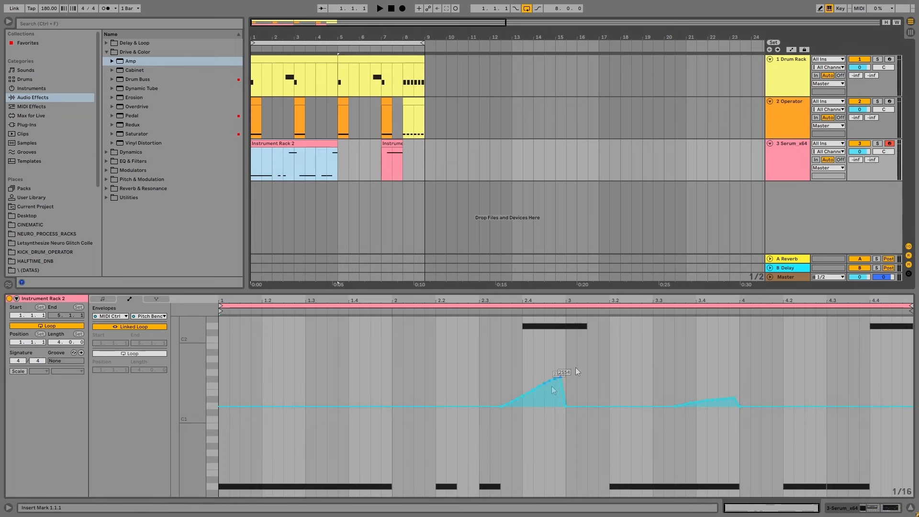
key(shift+Tab)
click(33, 420)
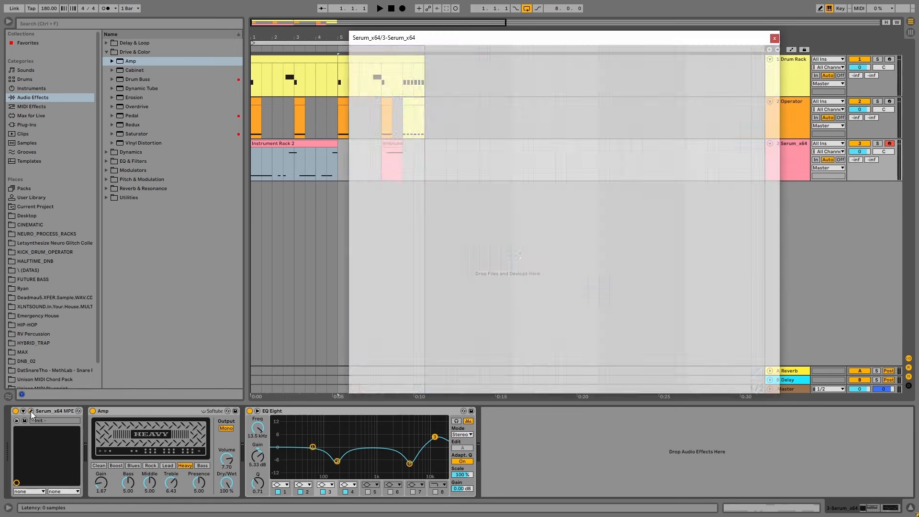
drag(367, 383, 368, 420)
click(774, 38)
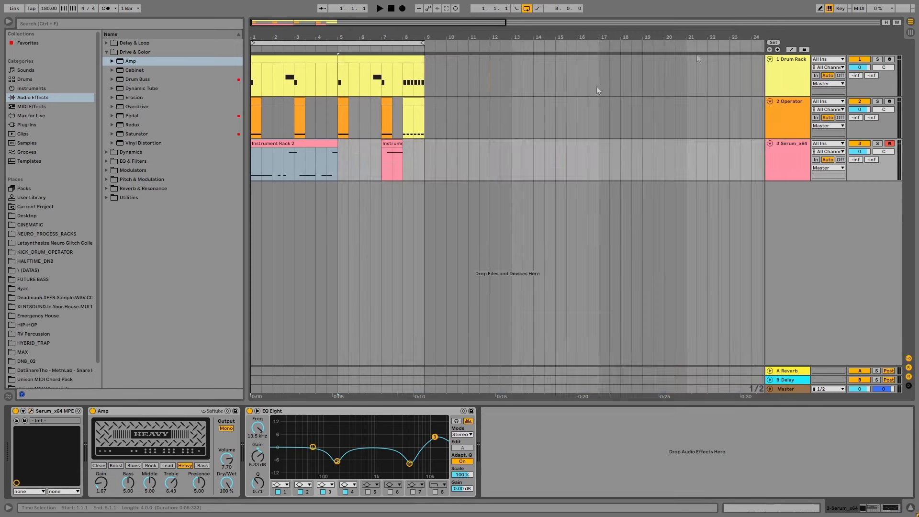
Play the eight-bar loop from the first bass clip through to bar 7
click(302, 142)
key(space)
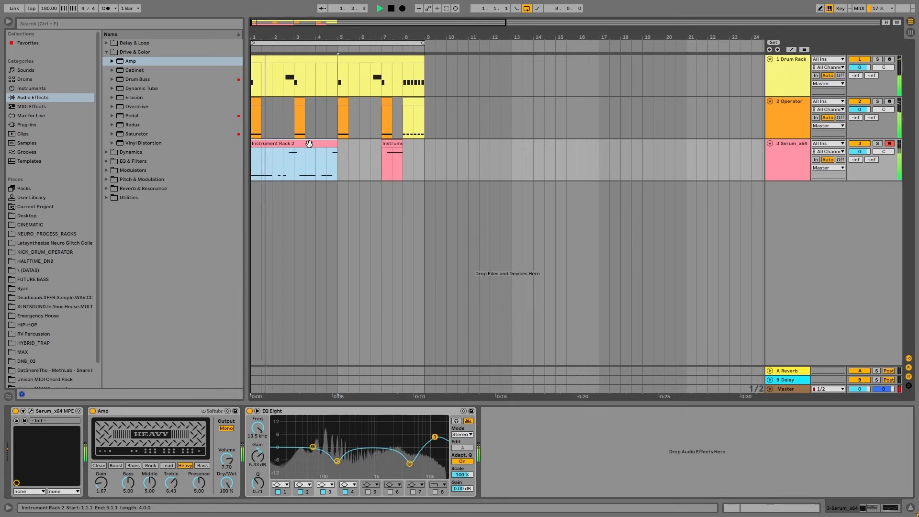
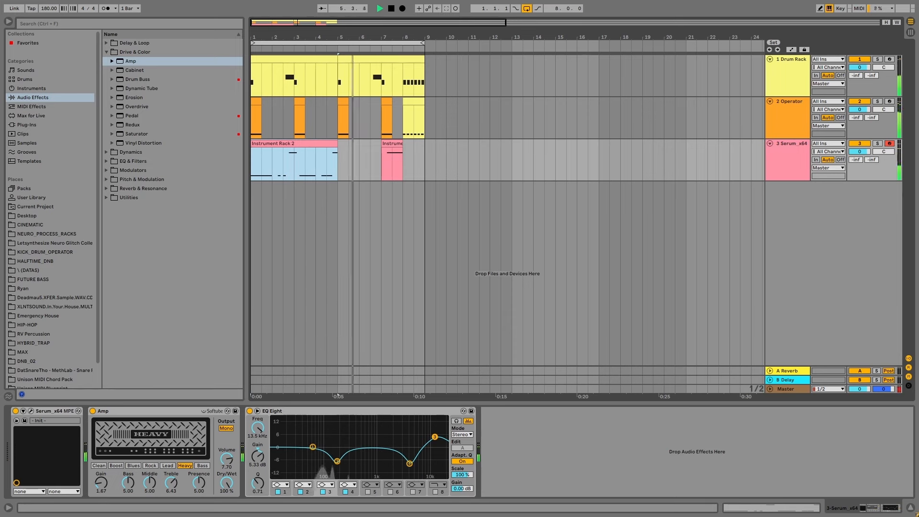
key(space)
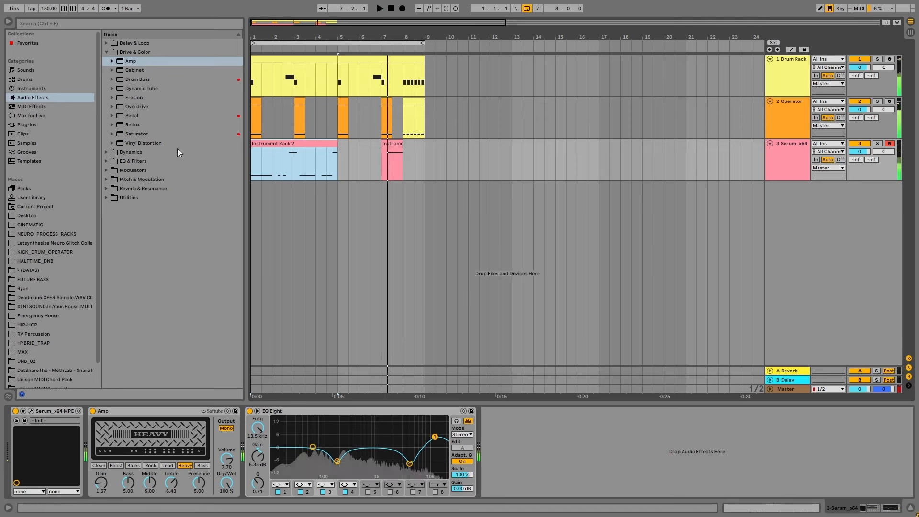
Add a Reverb after EQ Eight on the bass track with a decay time of 4.34 s
click(106, 190)
drag(122, 136, 574, 438)
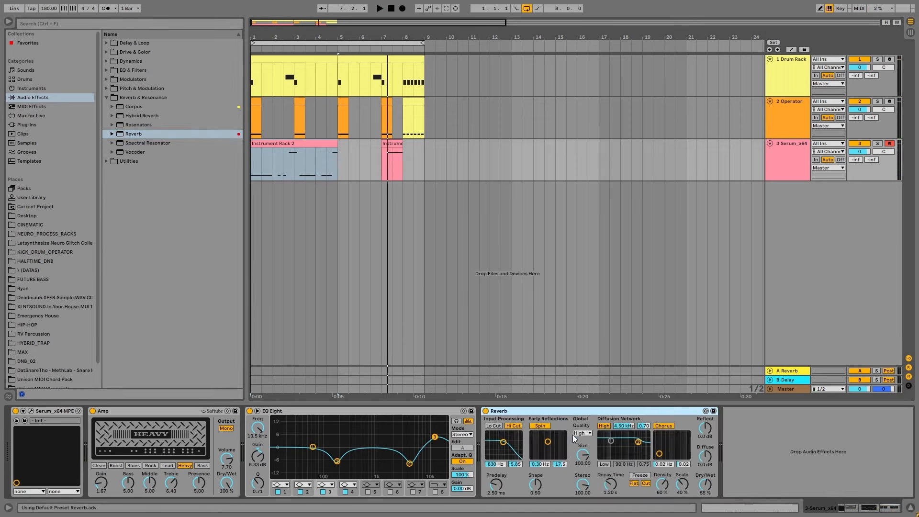
drag(621, 492, 621, 477)
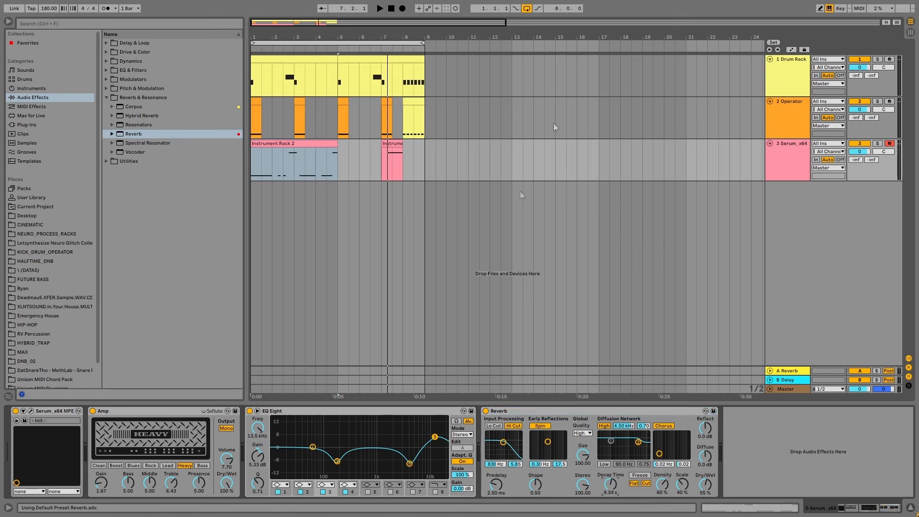
Automate the bass Reverb's Dry/Wet to stay fully dry until bar 6 and ramp up to 55% just after bar 7
click(791, 50)
click(705, 485)
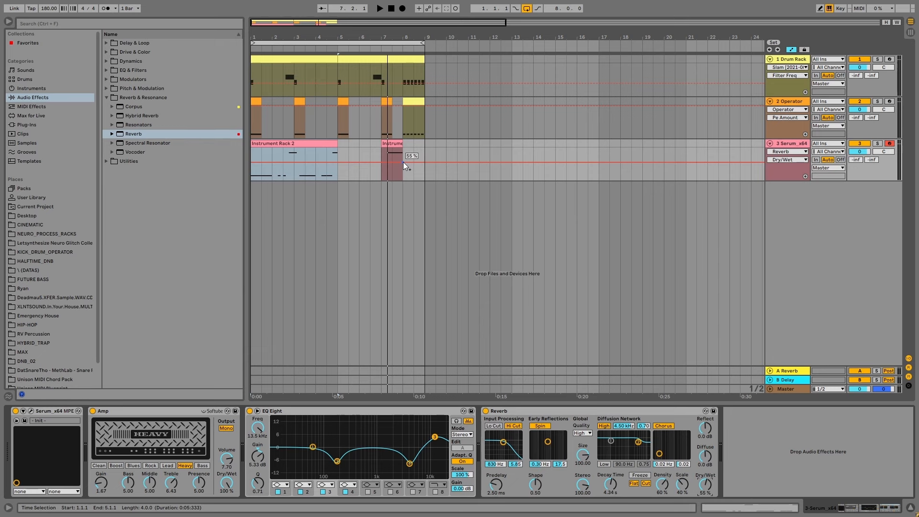
click(389, 163)
drag(360, 162, 359, 180)
Play from bar 7 and lower the Reverb's Dry/Wet automation after the ramp to 39%
click(380, 153)
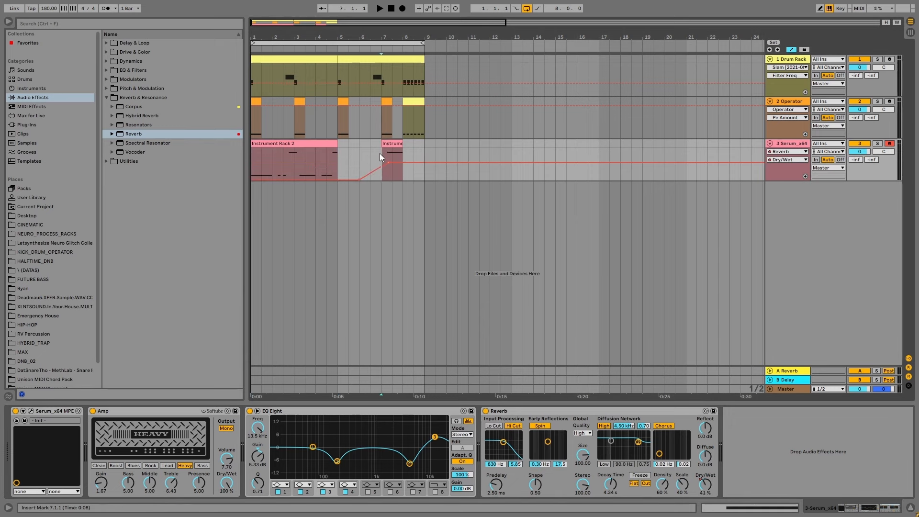
key(space)
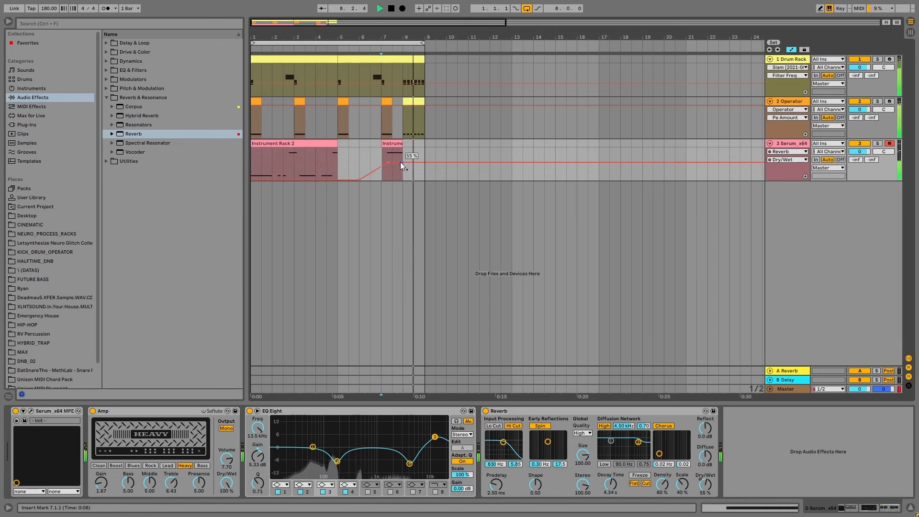
drag(389, 158, 389, 162)
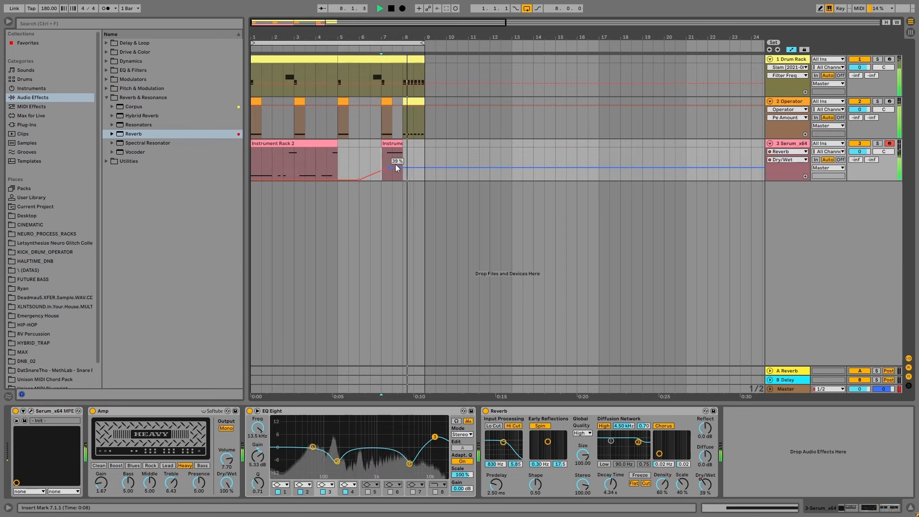
Set the bass Reverb's Decay Time to 5.21 s and its EQ Eight output gain to 2.06 dB while checking playback
click(610, 488)
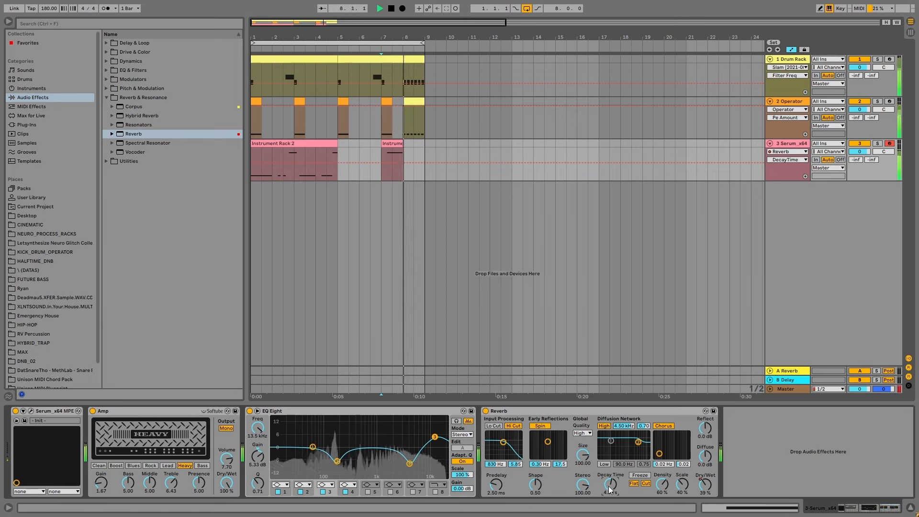
click(309, 144)
key(space)
drag(468, 490, 469, 474)
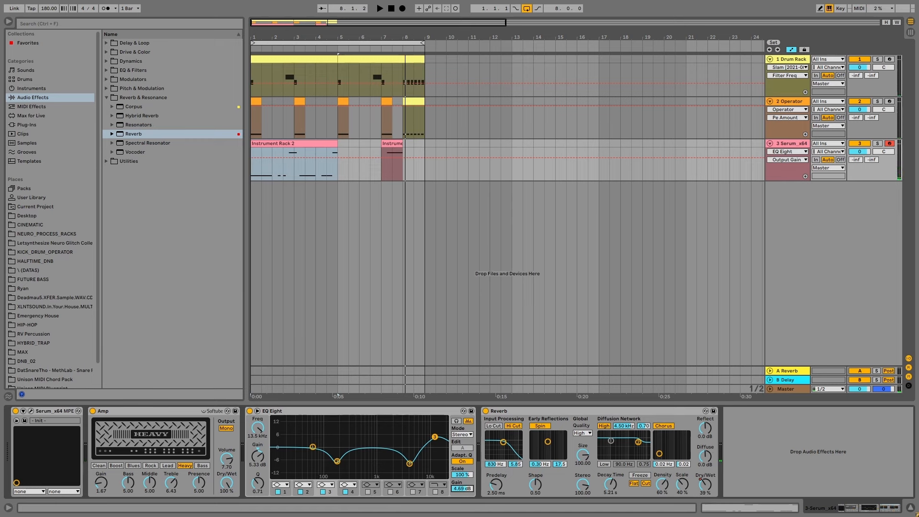
key(space)
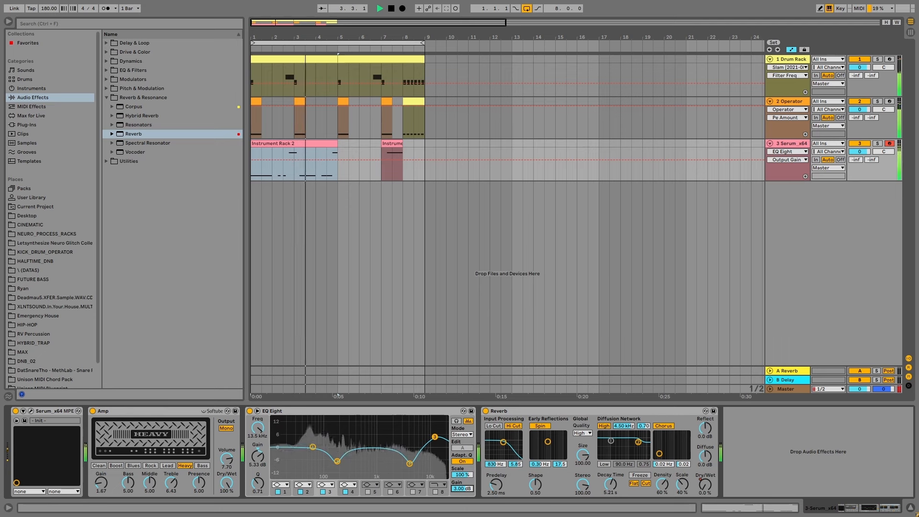
Automate the bass EQ Eight's output gain to ramp up to 3.85 dB just before the second clip at bar 7
click(372, 161)
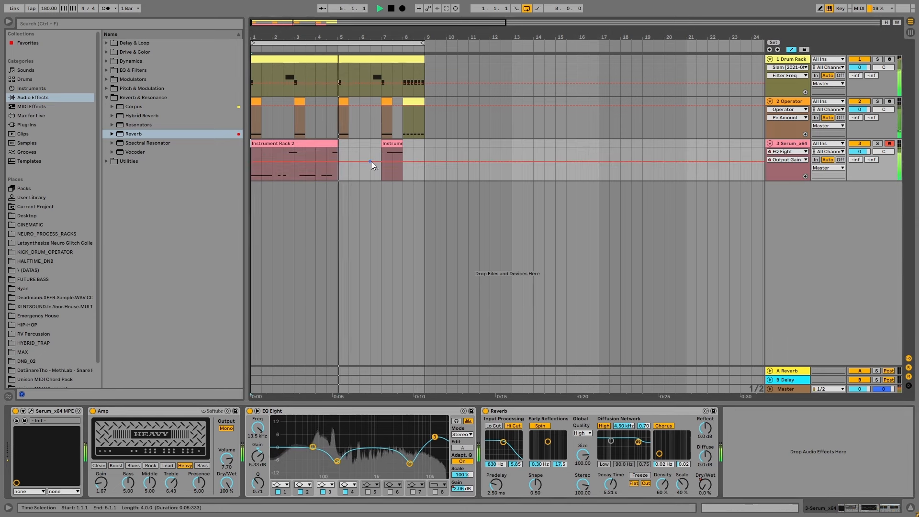
click(378, 161)
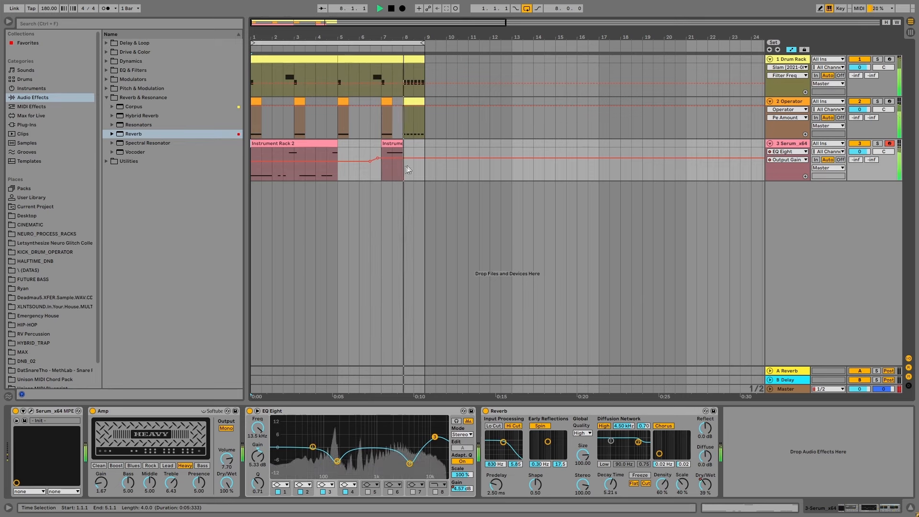
drag(414, 162, 413, 162)
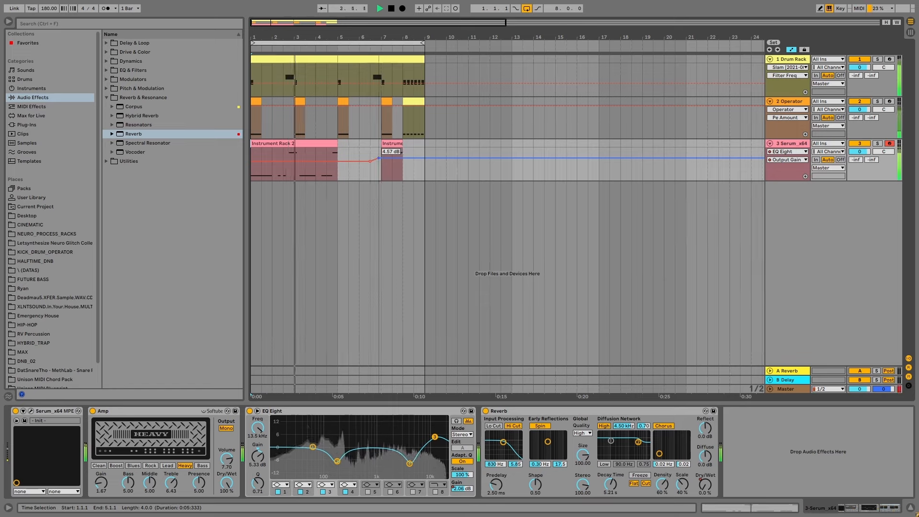
drag(379, 158, 378, 159)
key(space)
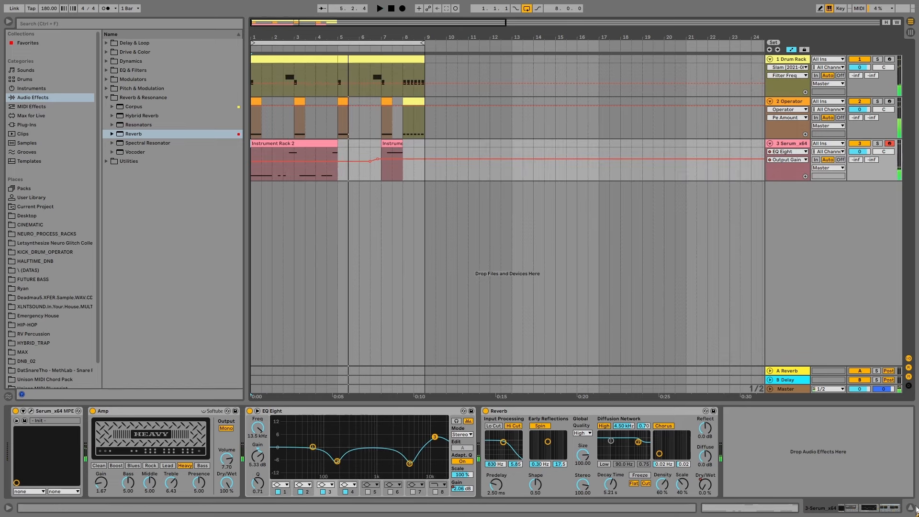
Hide the device chain, magnify the eight-bar loop and switch the arrangement out of automation mode
click(913, 508)
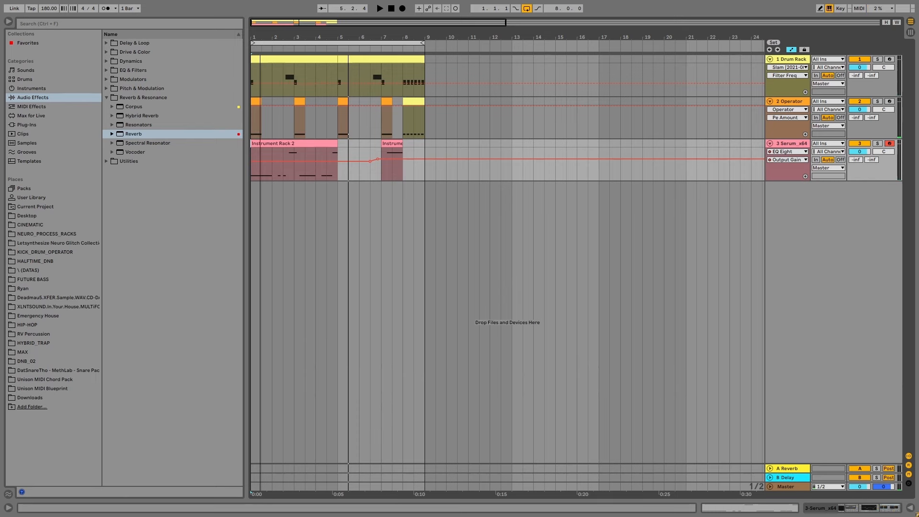
drag(273, 37, 273, 37)
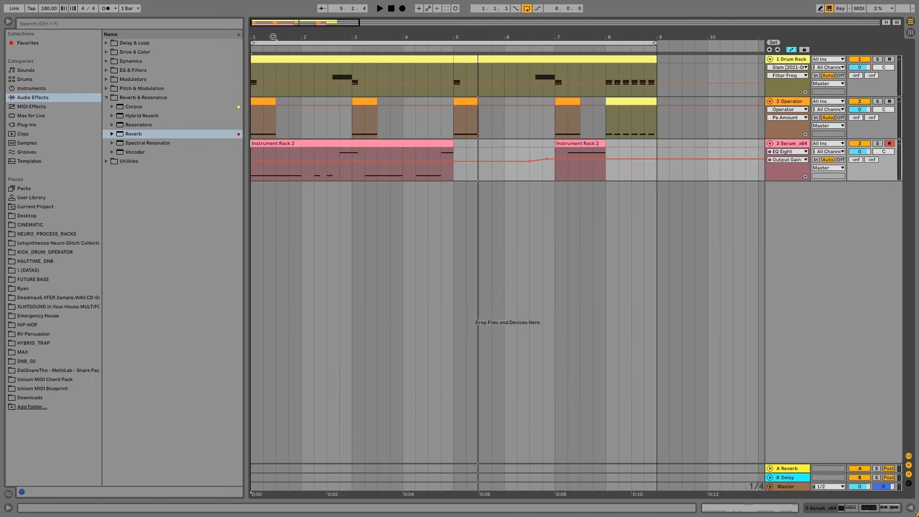
click(793, 49)
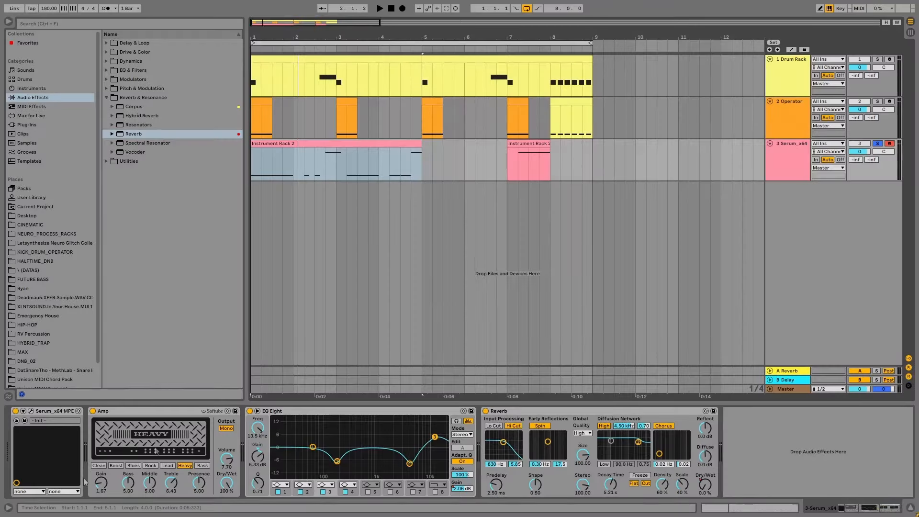
Change band 3 of the bass EQ Eight to a high cut at 10.4 kHz with a Q of 1.31
drag(438, 441, 438, 445)
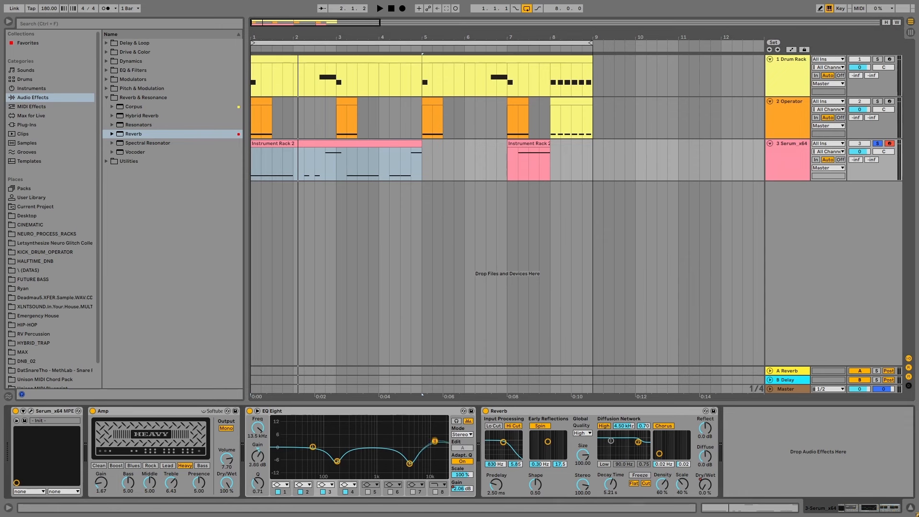
click(418, 412)
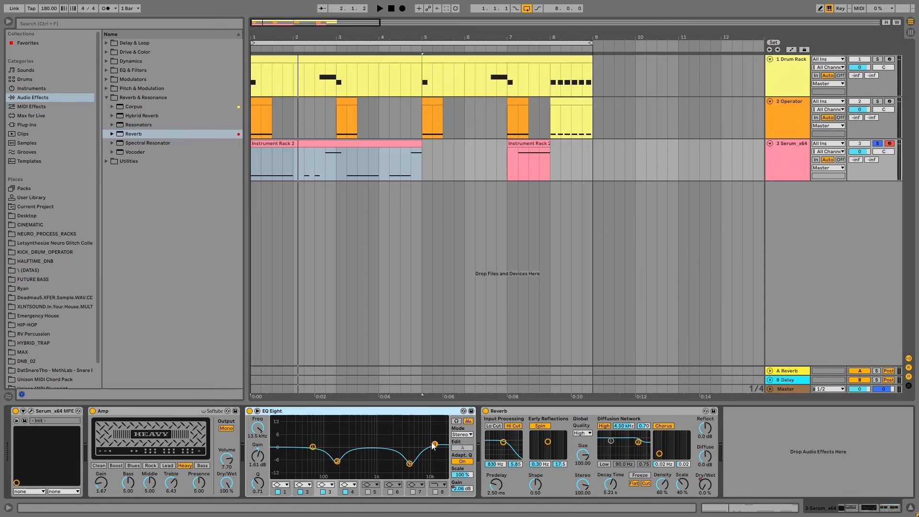
click(436, 446)
click(331, 486)
click(326, 471)
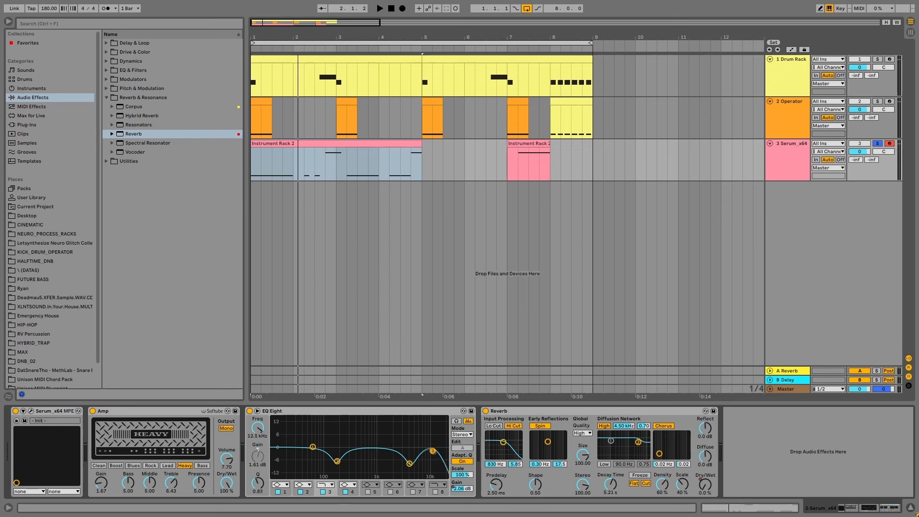
key(space)
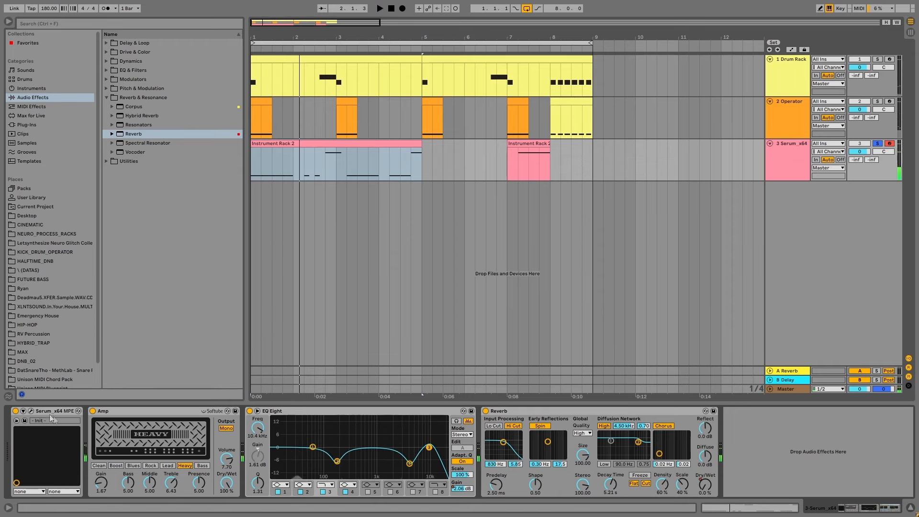
Examine the LFO and envelope routings in Serum's modulation matrix while playing the soloed bass
click(31, 412)
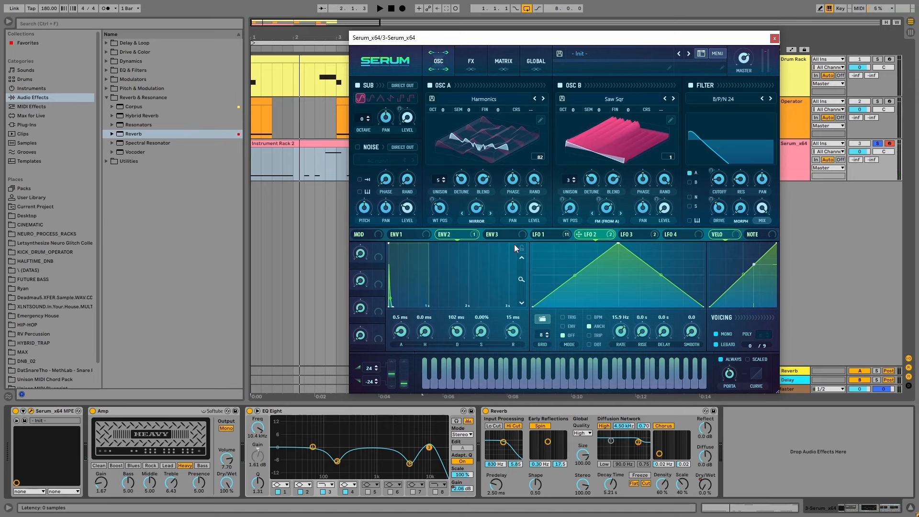
click(504, 60)
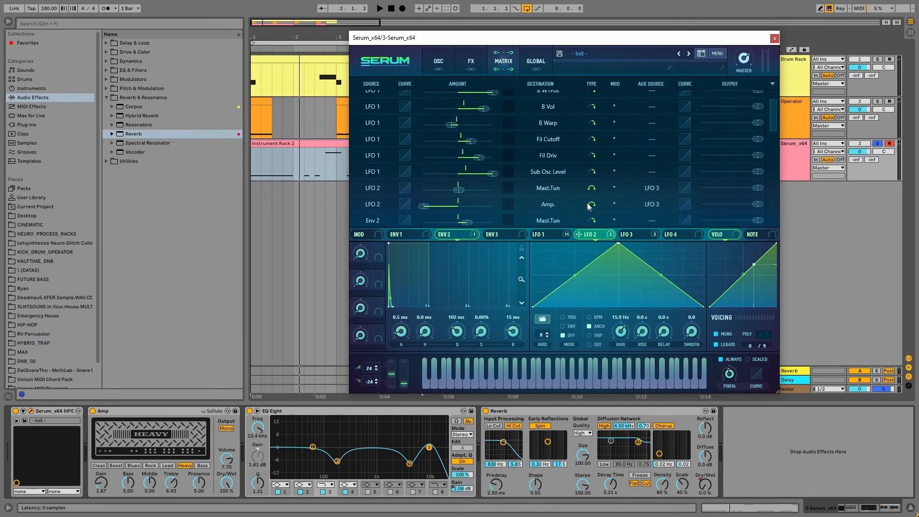
scroll(596, 199, down, 2)
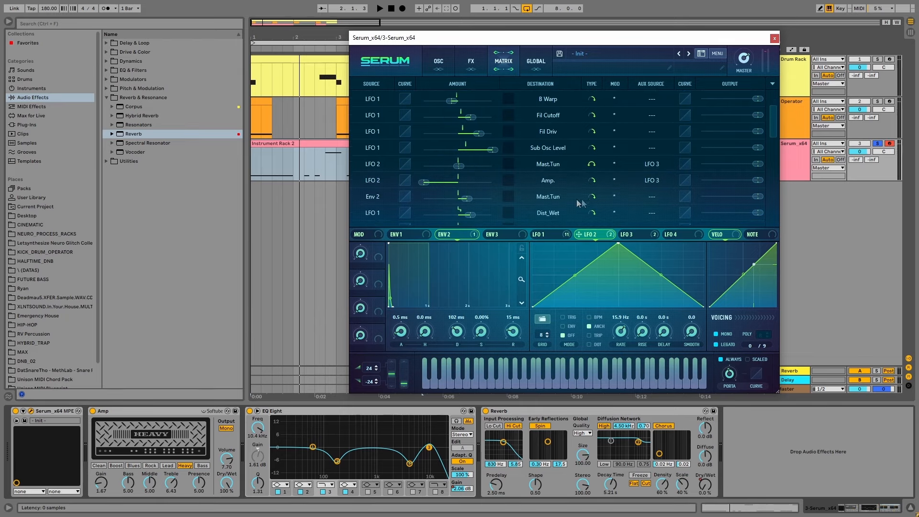
key(space)
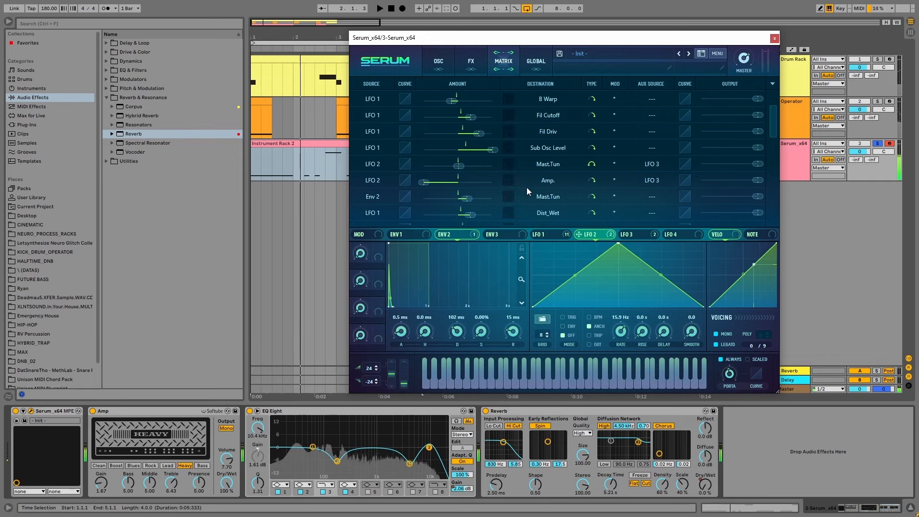
key(space)
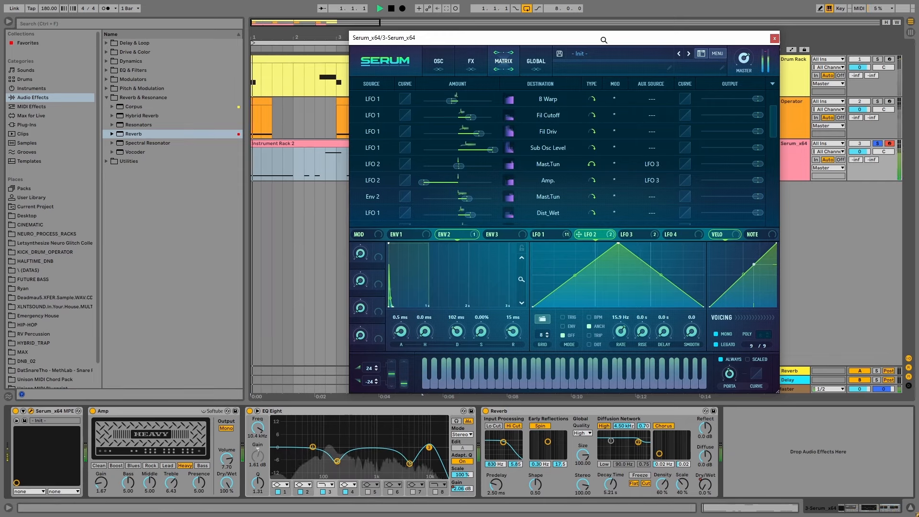
click(774, 38)
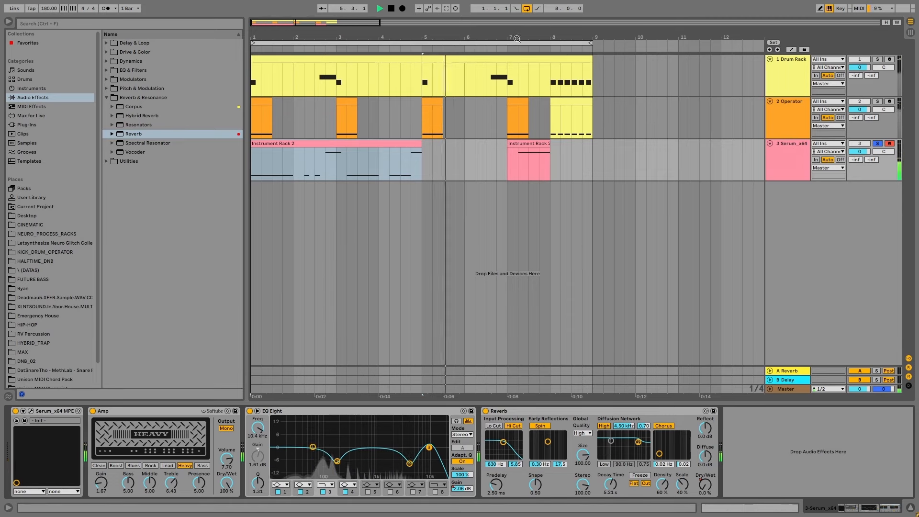
Play the soloed bass through its second clip to the end of bar 8
drag(518, 39, 516, 29)
click(477, 143)
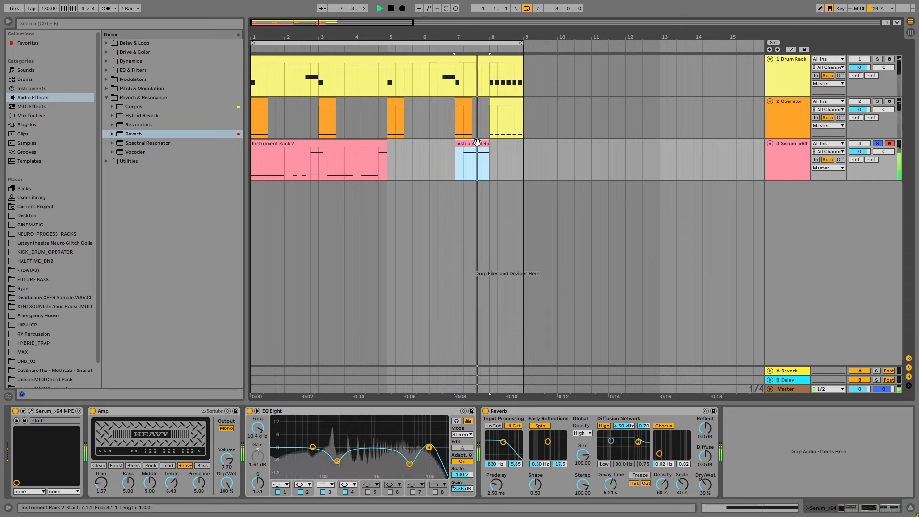
drag(481, 37, 427, 36)
key(space)
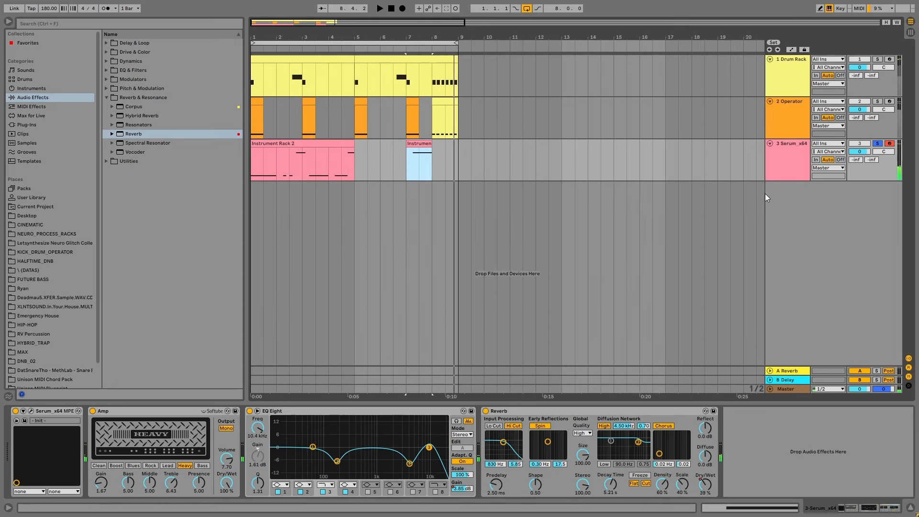
Add a MIDI track below the Serum track, load Operator on it and set its oscillator wave to Noise White
click(782, 151)
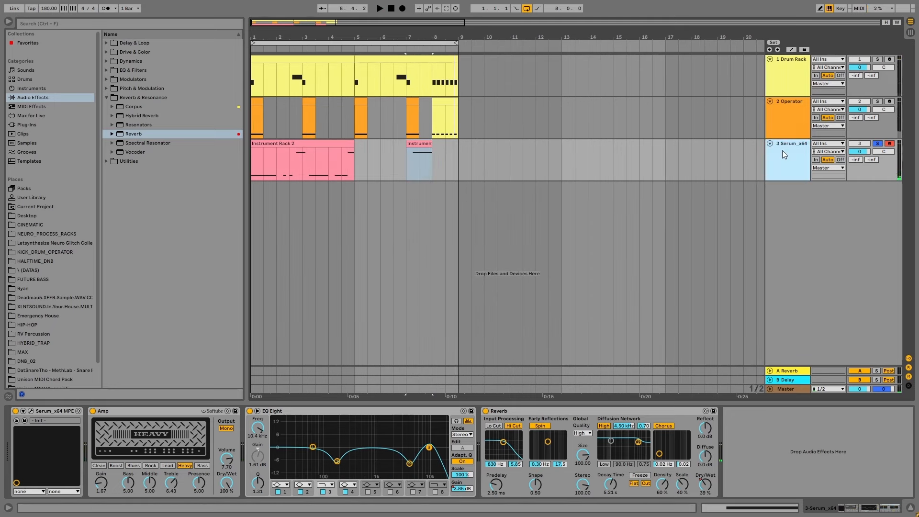
key(ctrl+shift+t)
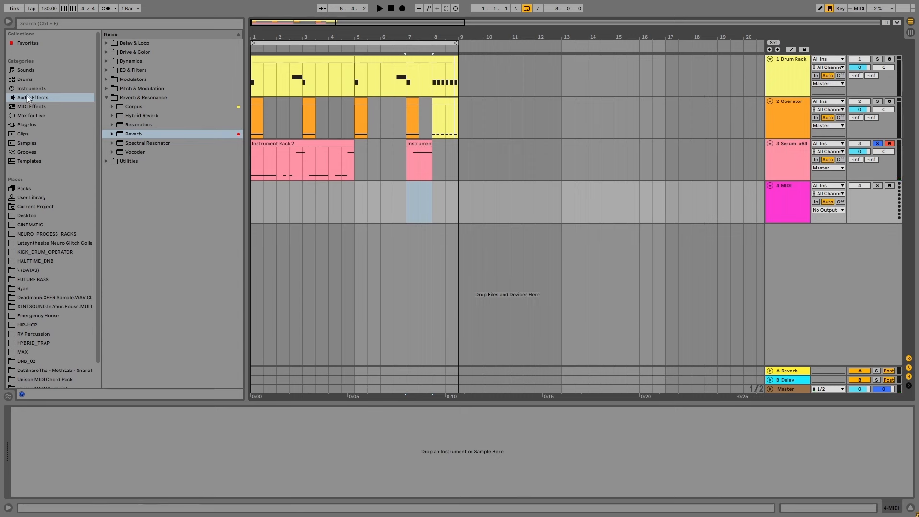
click(41, 89)
click(133, 118)
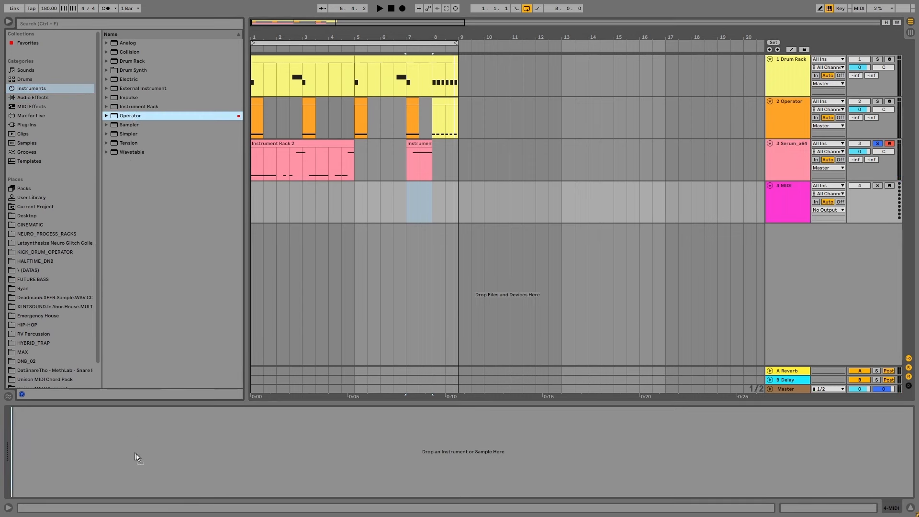
drag(135, 457, 134, 452)
click(214, 460)
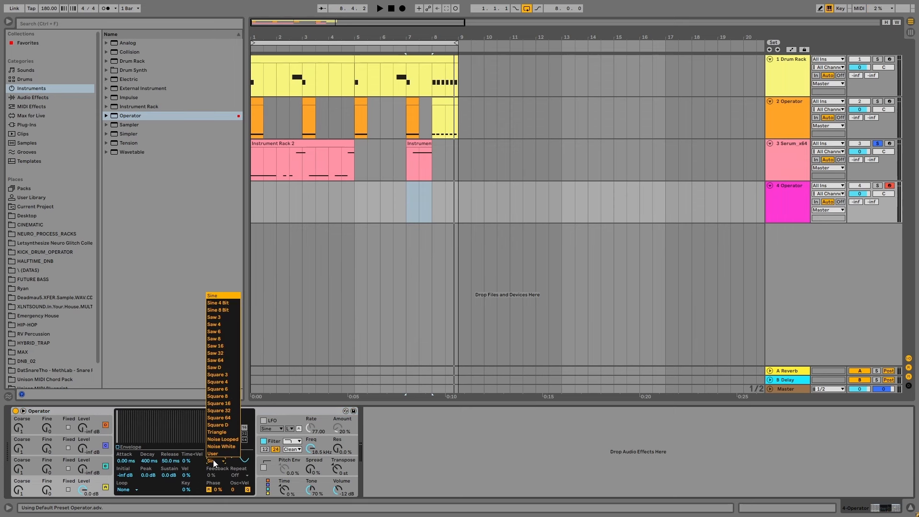
click(232, 447)
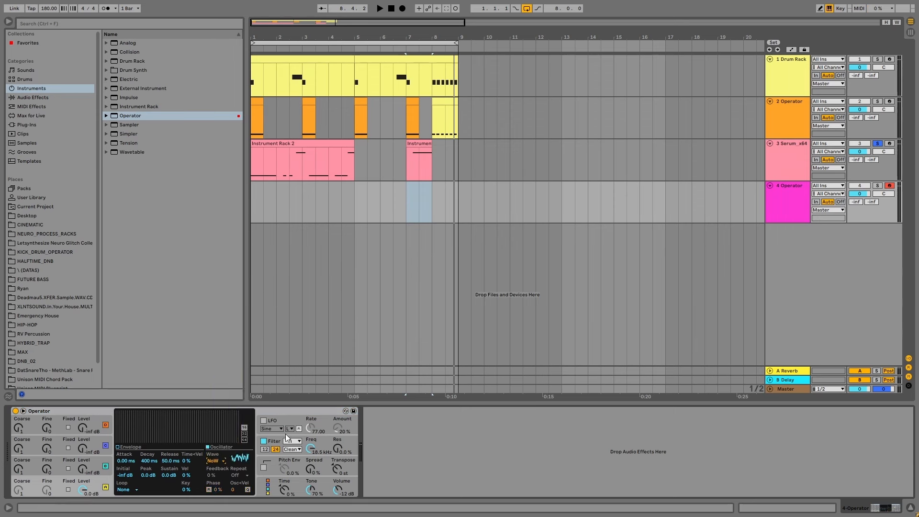
Unsolo the Serum track and set the noise Operator's filter Freq<Key to 0%
click(878, 143)
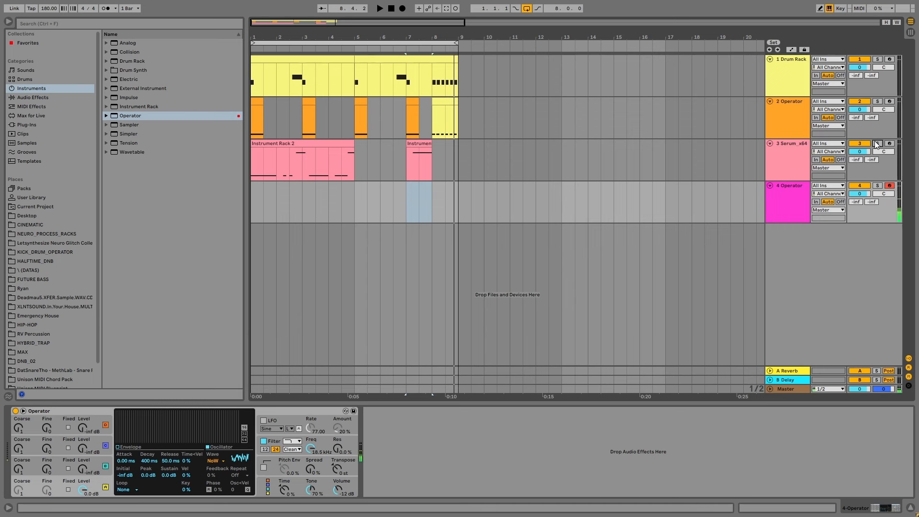
click(316, 445)
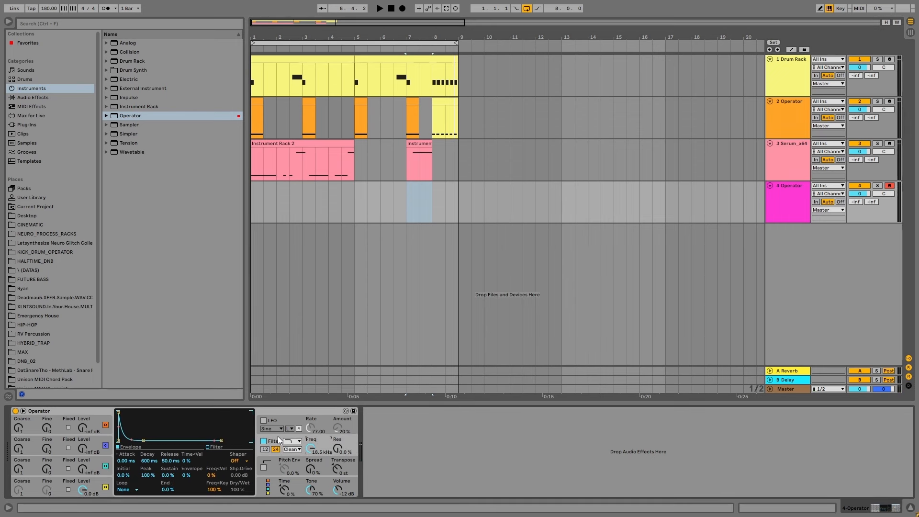
click(211, 490)
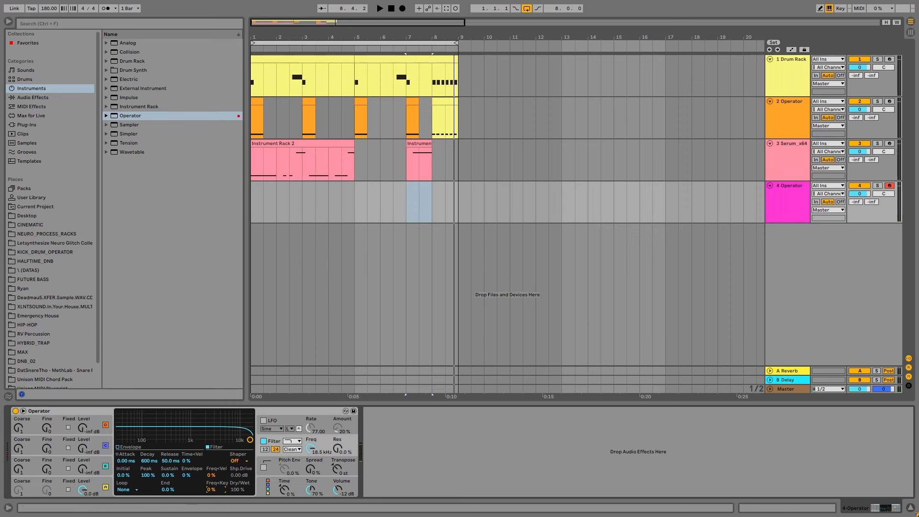
Add an EQ Eight from the favorites after Operator on the noise track
click(36, 43)
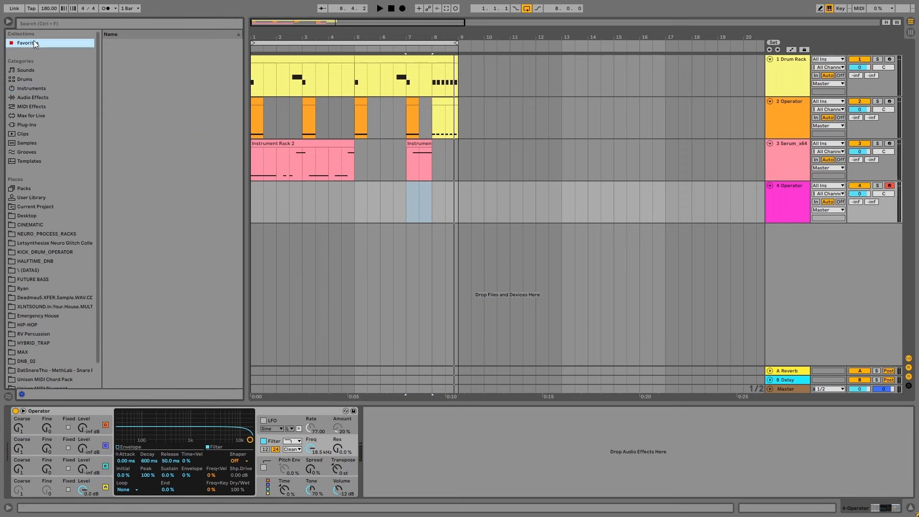
drag(129, 54, 439, 435)
click(466, 447)
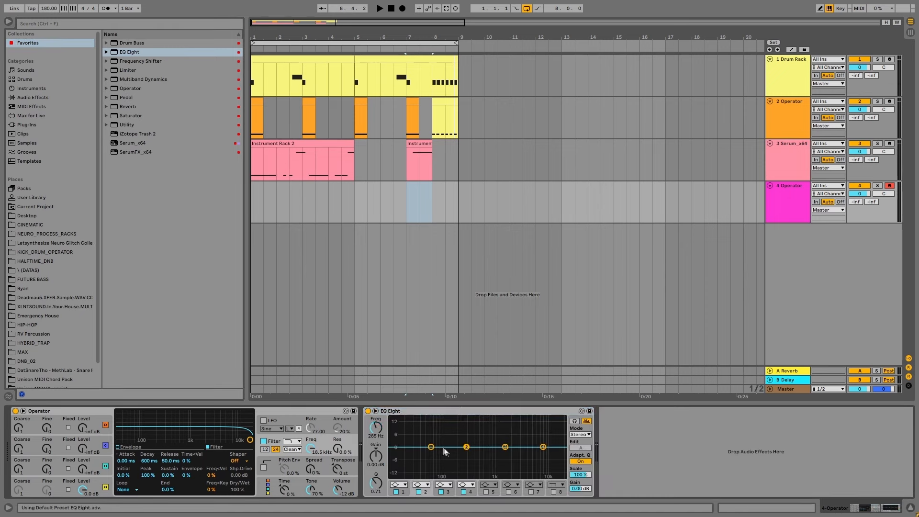
Shape the noise EQ into a narrow peak: band 1 low cut, band 4 high cut, bands 2 and 3 boosted 15 dB around 742 Hz
click(405, 485)
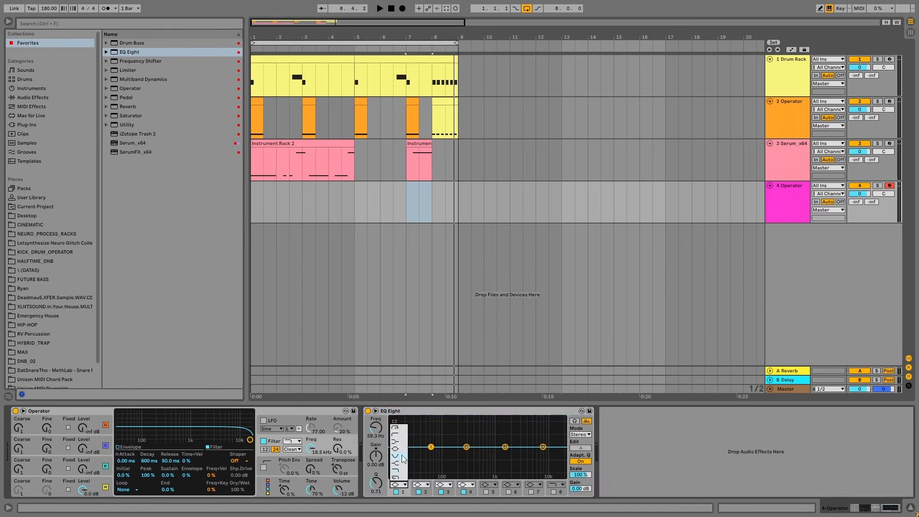
click(403, 429)
click(543, 447)
click(465, 485)
click(463, 478)
drag(505, 447, 487, 436)
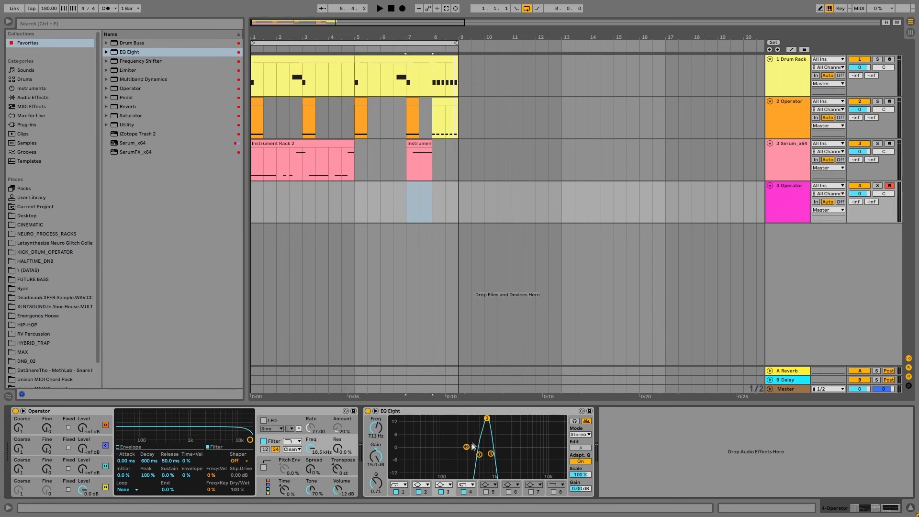
drag(468, 448, 488, 419)
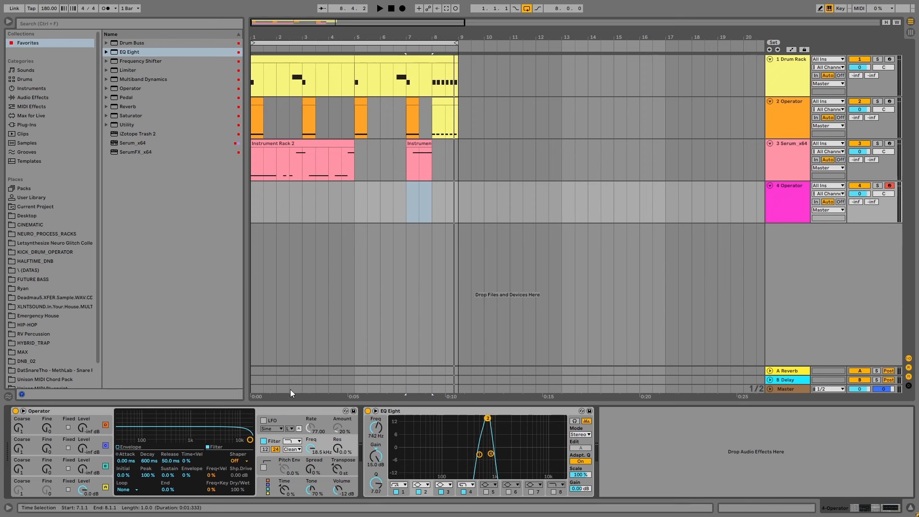
Group the noise track's EQ Eight into an Audio Effect Rack and show the rack's macro controls
click(292, 412)
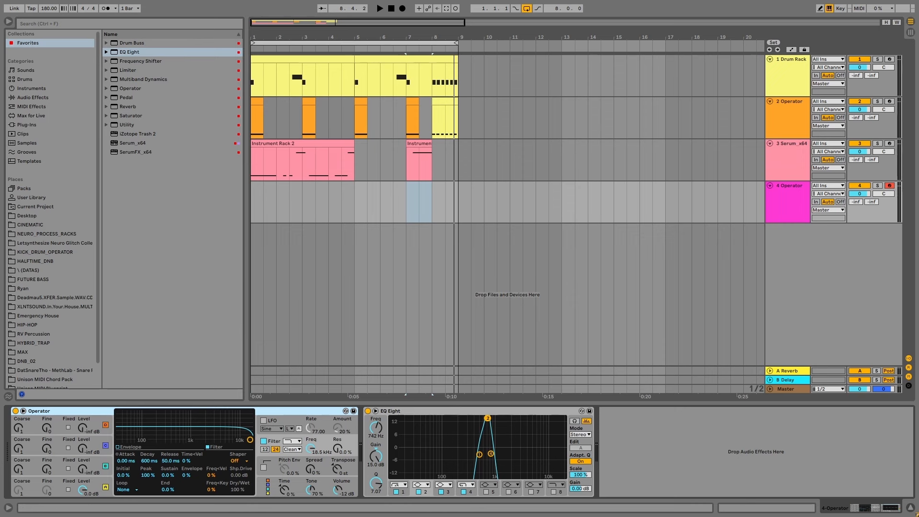
click(442, 413)
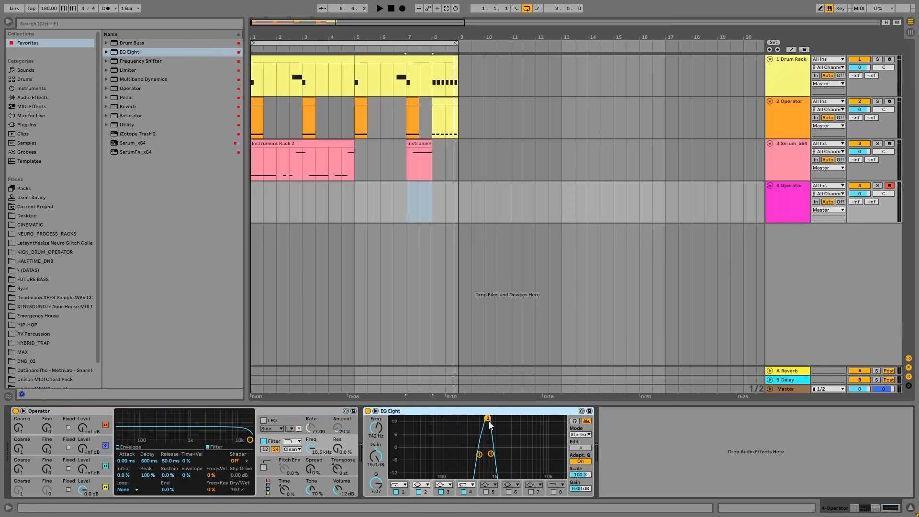
key(ctrl+g)
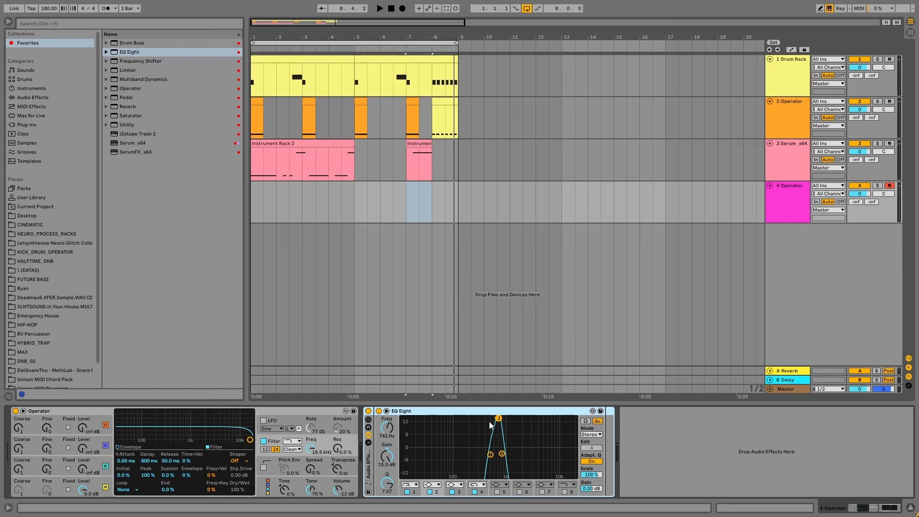
click(369, 420)
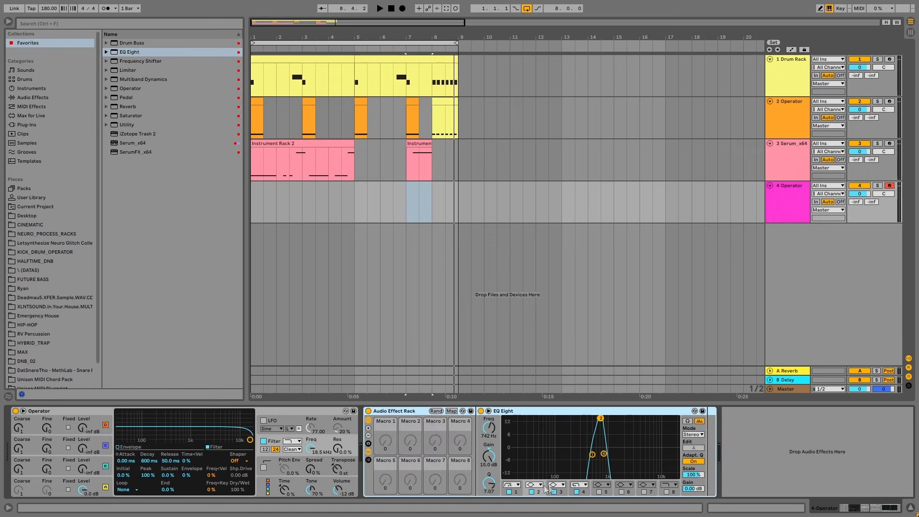
Map the frequencies of EQ Eight bands 1 and 2 to Macro 1
click(516, 491)
right_click(489, 428)
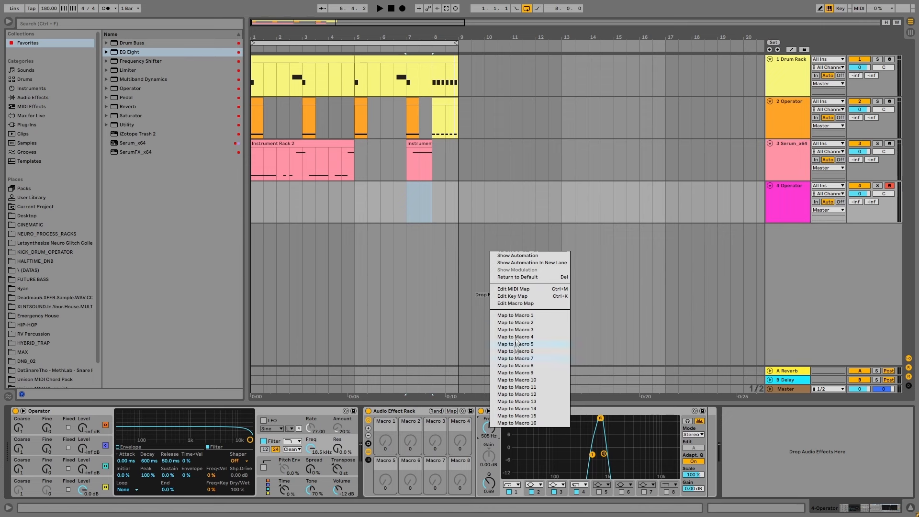
click(521, 316)
click(536, 493)
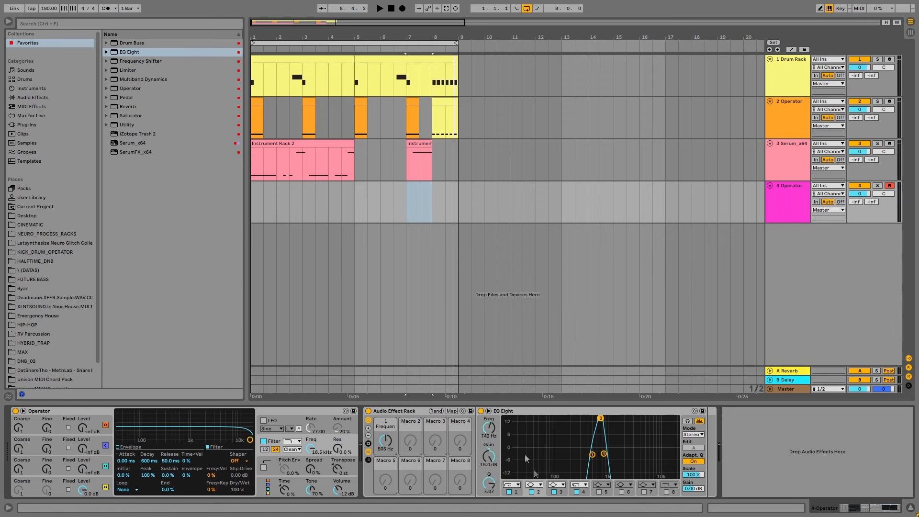
right_click(489, 428)
click(517, 309)
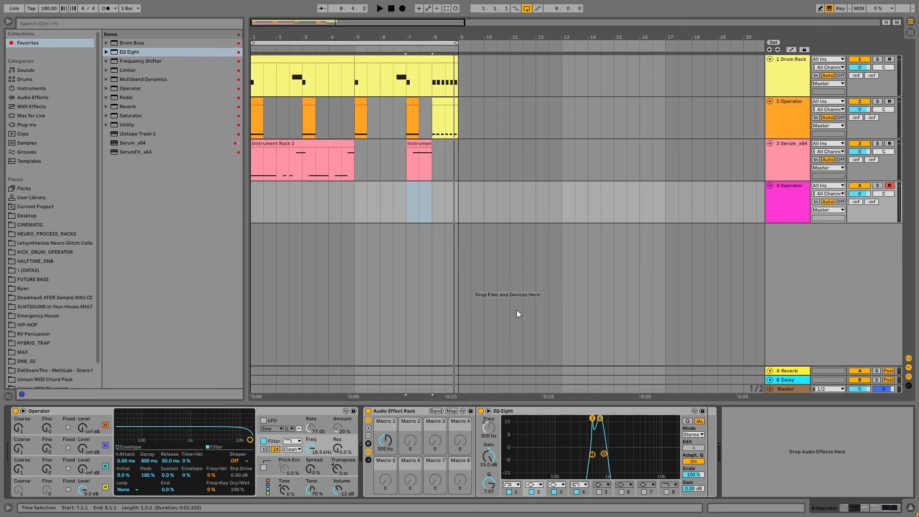
Map the frequencies of EQ Eight bands 3 and 4 to Macro 1
click(578, 491)
right_click(493, 425)
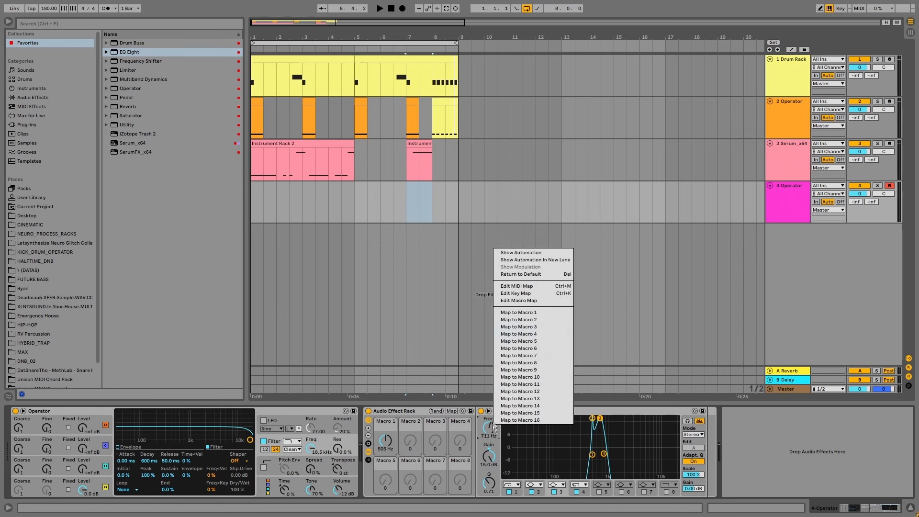
click(526, 320)
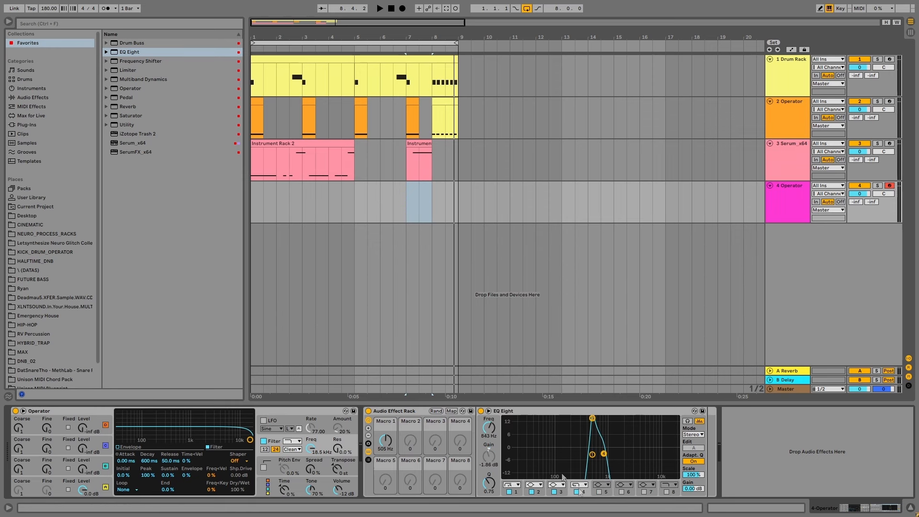
right_click(490, 429)
click(524, 317)
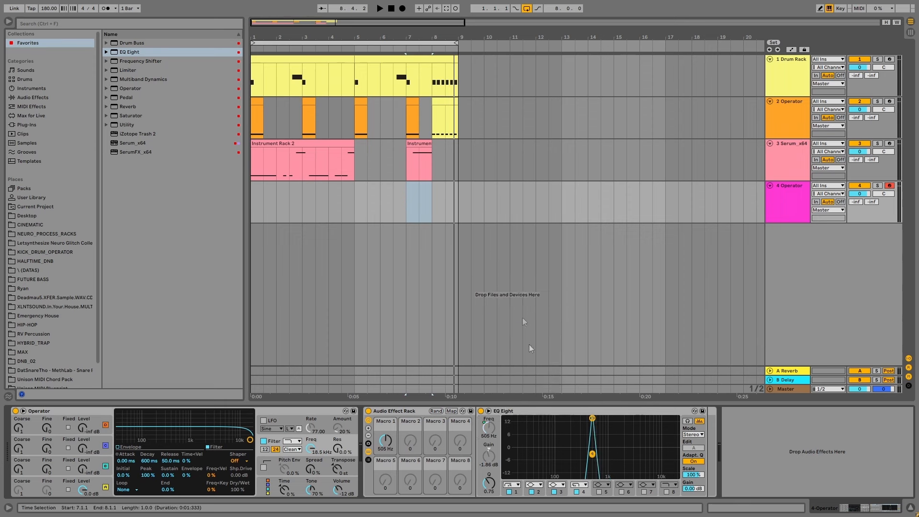
Set Macro 1 to about 514 Hz and adjust the boosted EQ band's Q to 7.27
mouse_move(385, 442)
mouse_down()
mouse_move(386, 453)
mouse_move(385, 440)
mouse_up()
click(542, 491)
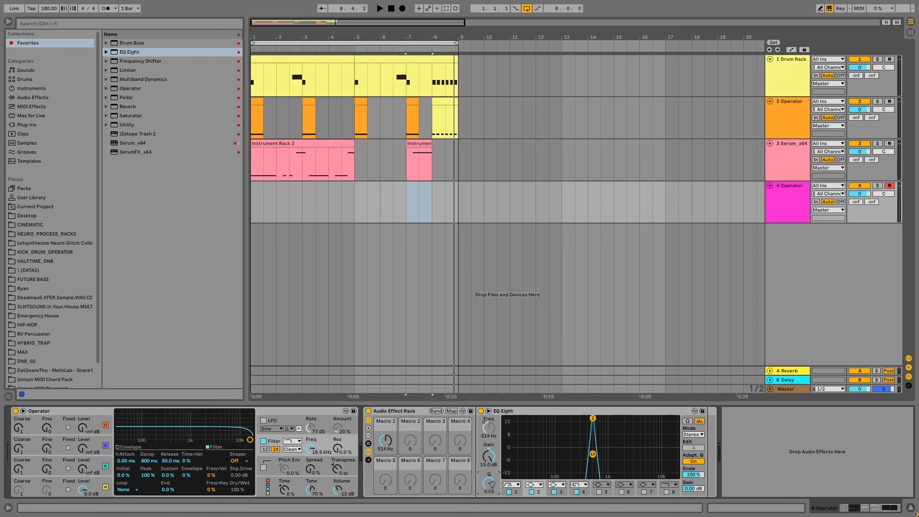
click(578, 485)
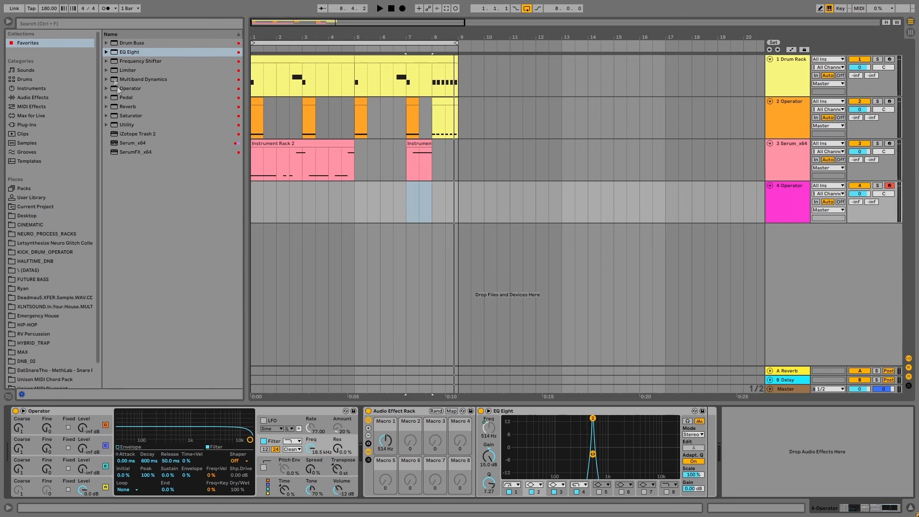
Add a Pedal after the Audio Effect Rack on the noise track and set it to Fuzz
click(126, 97)
drag(708, 468, 709, 467)
click(774, 446)
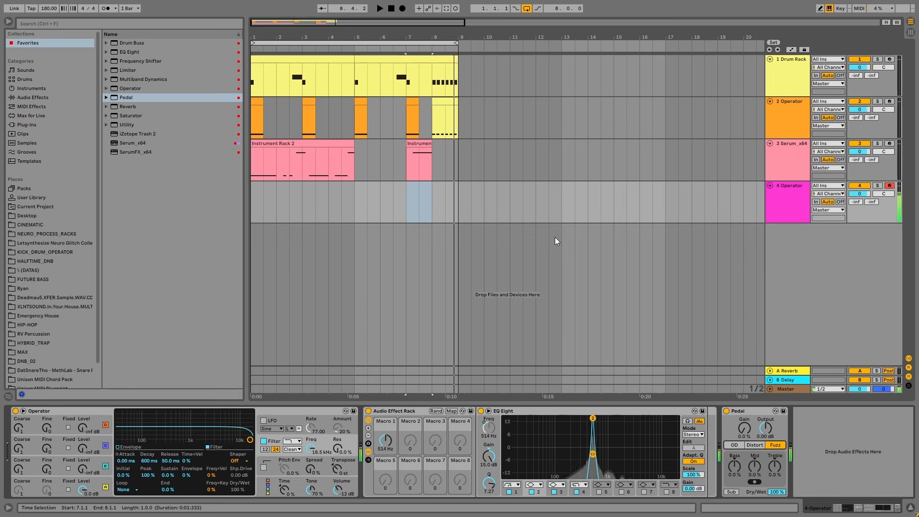
Raise the Pedal's gain to 100% and treble to 22%, sweeping Macro 1 and leaving it at 1.00 kHz
drag(385, 441, 386, 430)
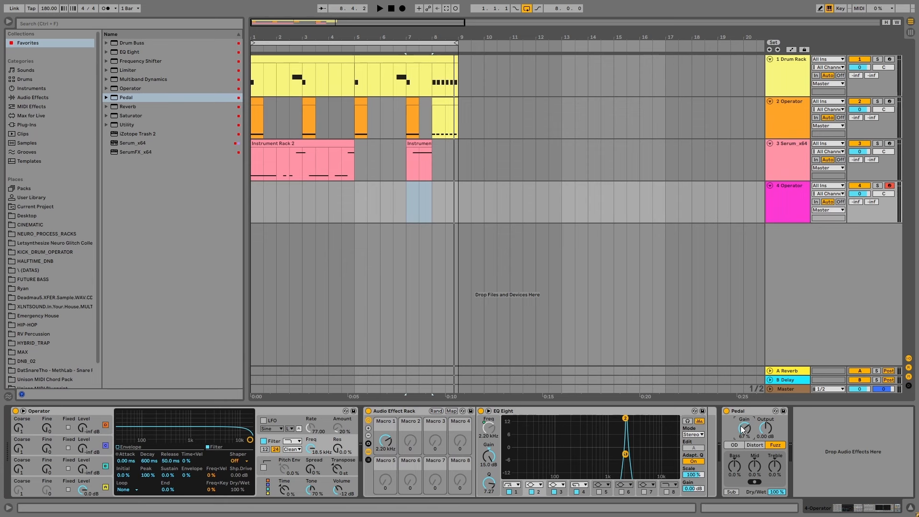
drag(742, 428, 743, 416)
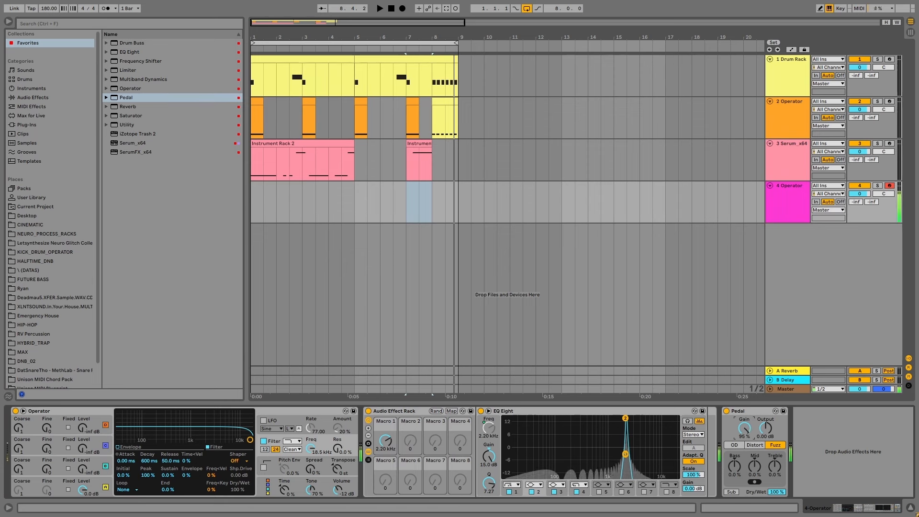
drag(390, 443, 390, 474)
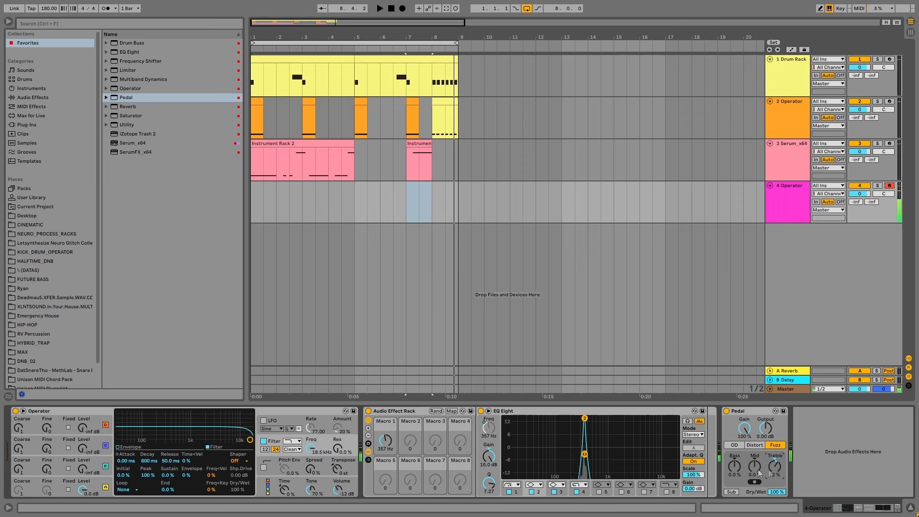
drag(384, 445, 383, 442)
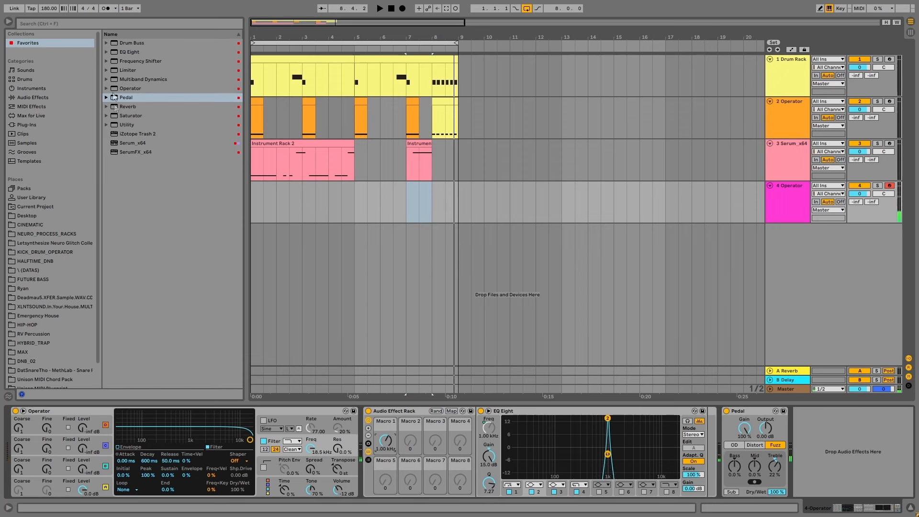
Add the Multiband Dynamics OTT preset after Pedal and set its overall output to 2.90 dB
drag(113, 53, 714, 408)
drag(714, 408, 782, 440)
click(106, 80)
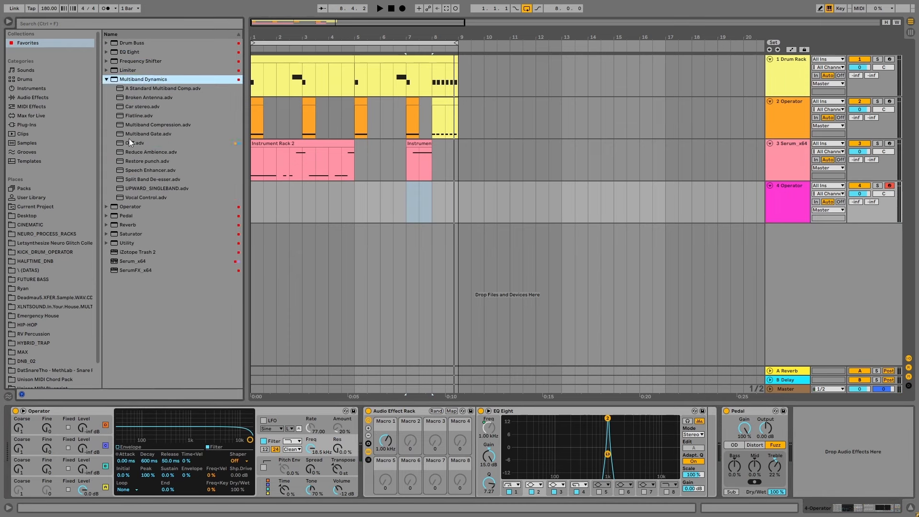
drag(128, 142, 784, 476)
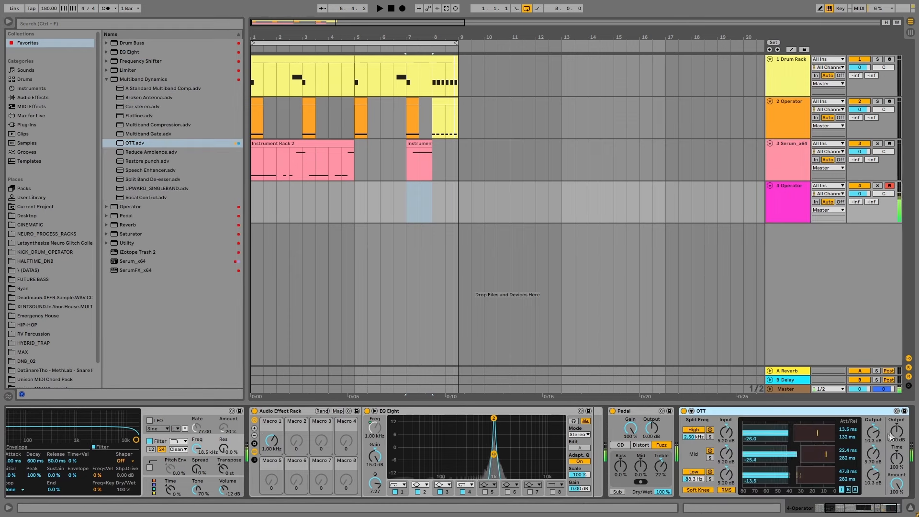
drag(897, 434, 897, 431)
drag(854, 508, 864, 509)
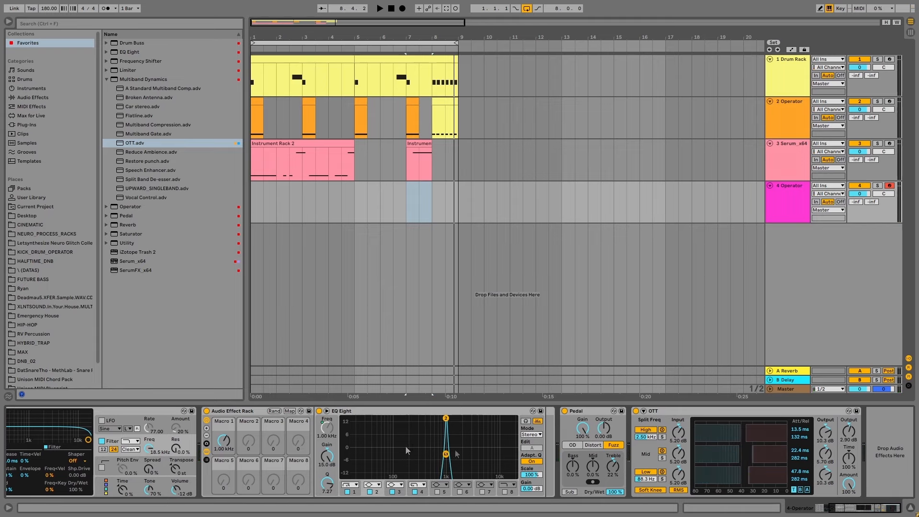
Sweep Macro 1 to 2.07 kHz and move Pedal and OTT into the Audio Effect Rack after EQ Eight
drag(227, 444, 222, 442)
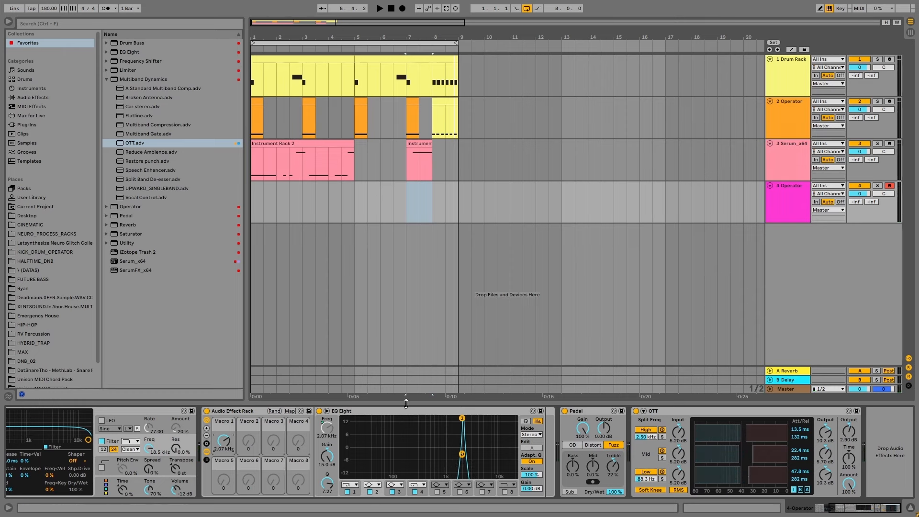
drag(591, 412, 549, 415)
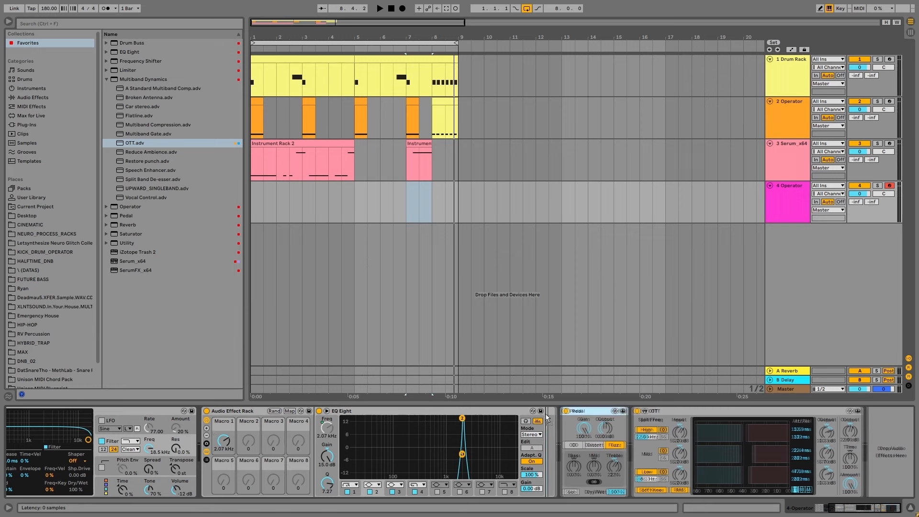
drag(688, 413, 612, 419)
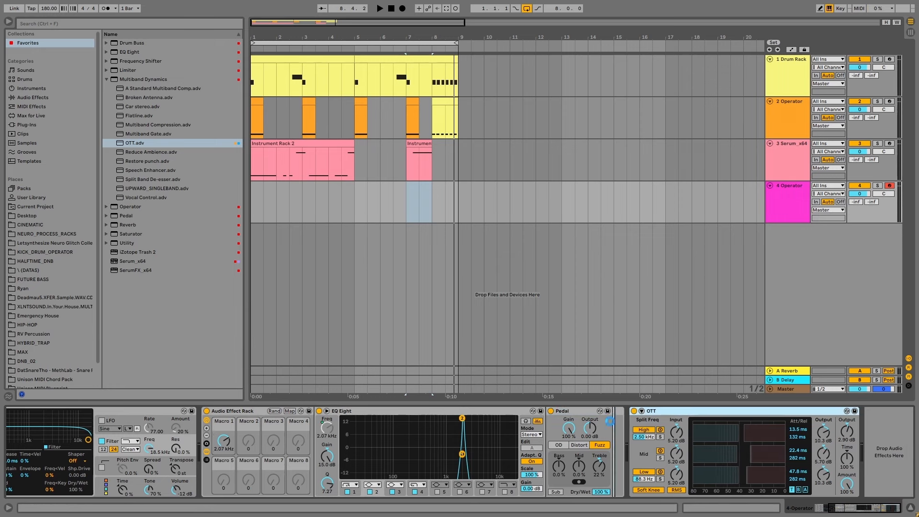
Add a second EQ Eight after OTT inside the rack, make band 1 a steep low cut and map its frequency to Macro 1
click(107, 78)
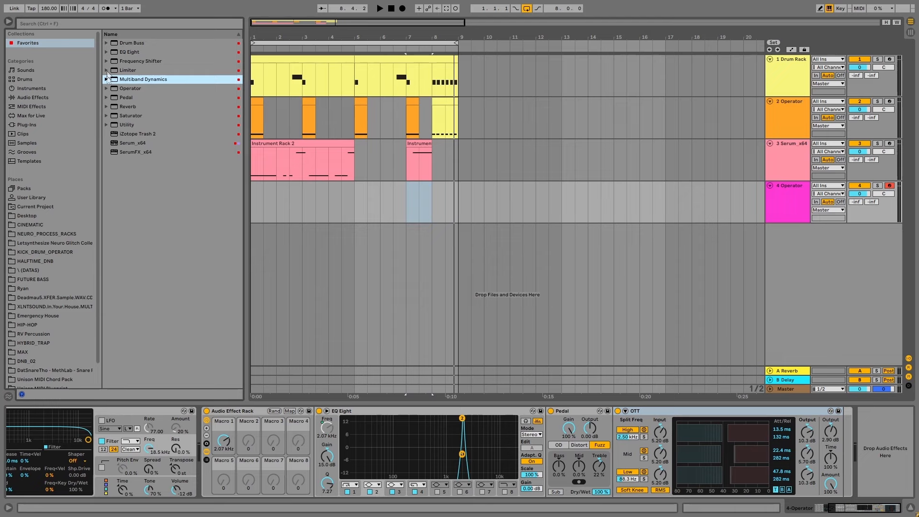
drag(120, 52, 816, 427)
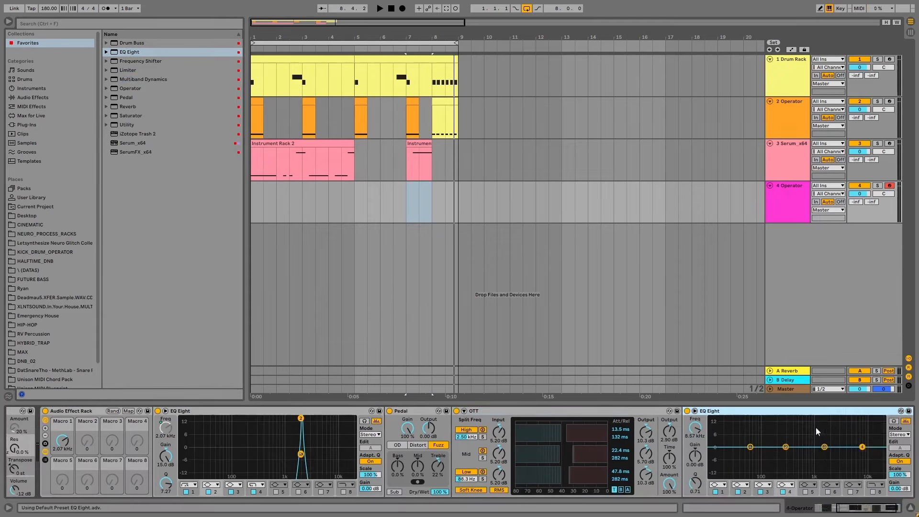
click(726, 487)
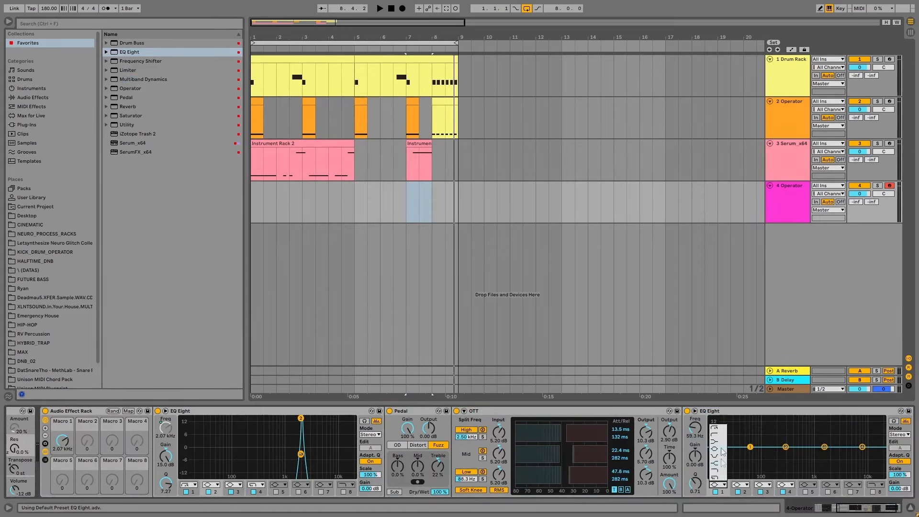
click(725, 440)
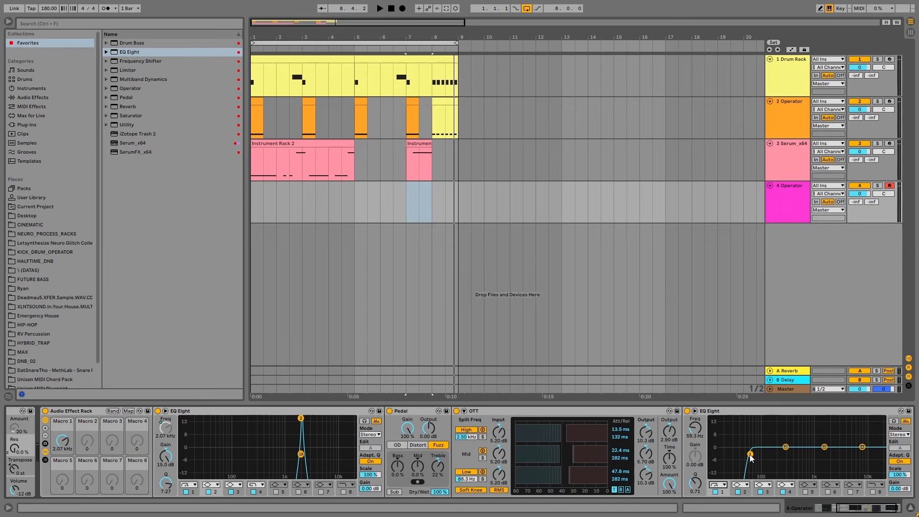
right_click(696, 426)
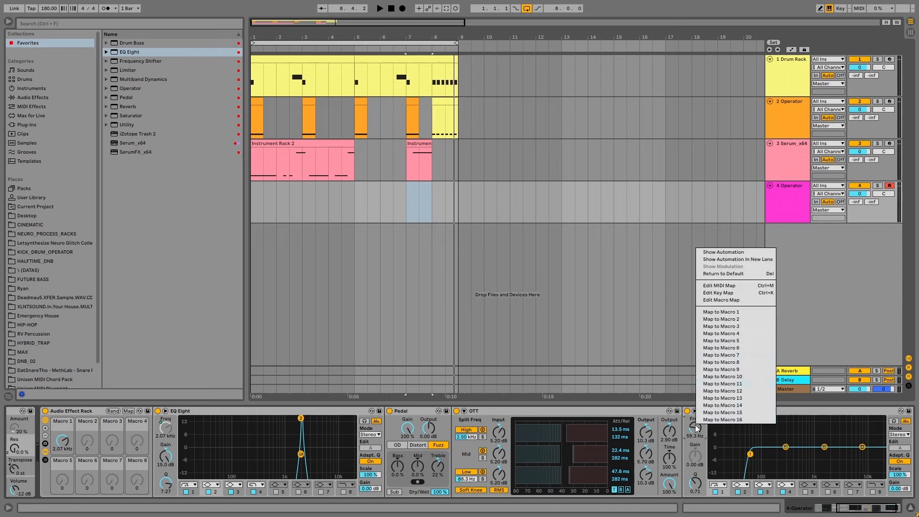
click(727, 313)
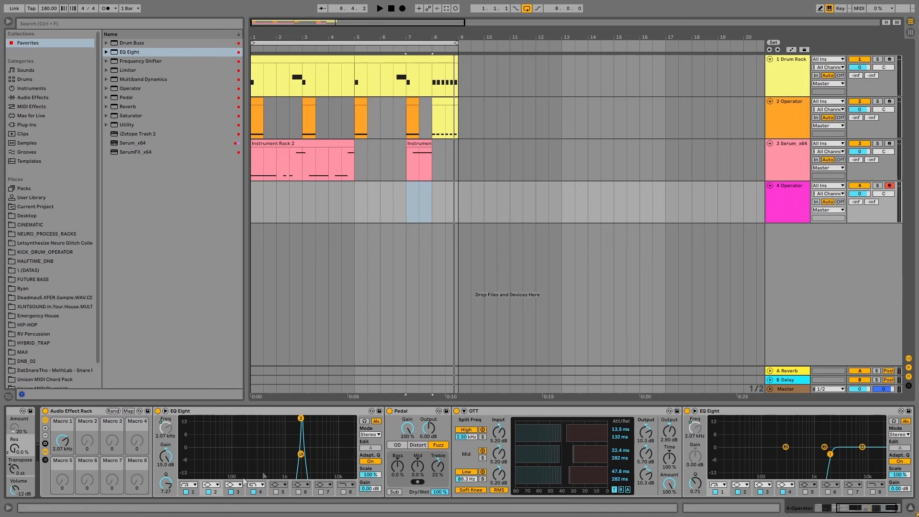
Switch the last EQ Eight's band 1 to the gentler low cut with Q 1.21, and set Macro 1 to 739 Hz
mouse_move(63, 441)
mouse_down()
mouse_move(63, 485)
mouse_move(61, 444)
mouse_up()
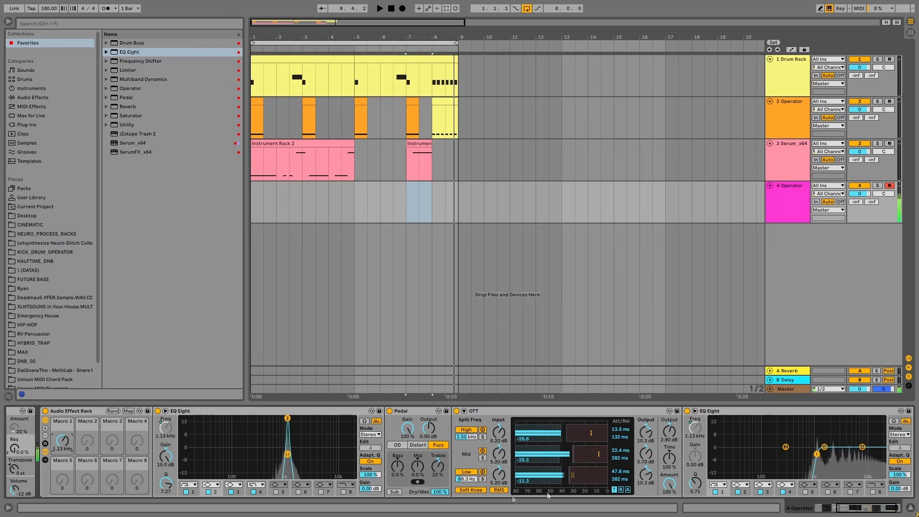
click(719, 485)
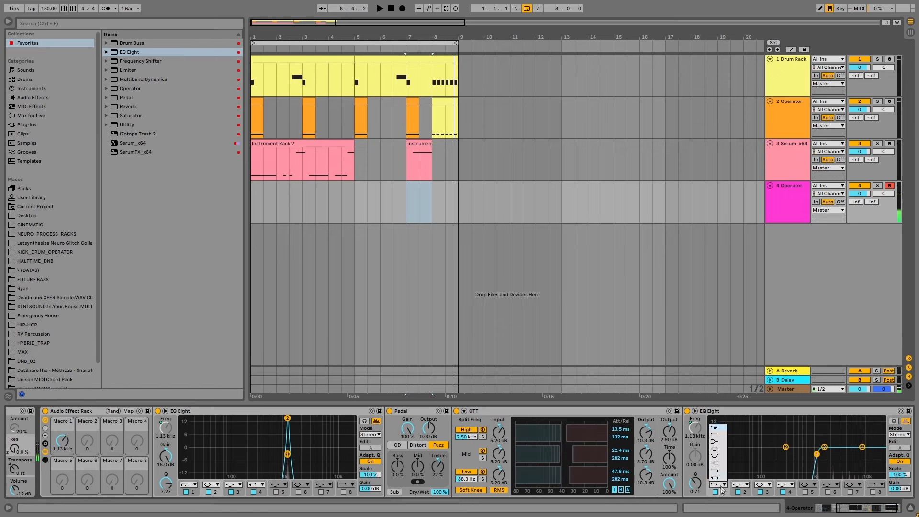
click(715, 436)
mouse_move(62, 443)
mouse_down()
mouse_move(62, 459)
mouse_move(62, 450)
mouse_up()
drag(806, 454, 806, 449)
mouse_move(62, 441)
mouse_down()
mouse_move(62, 454)
mouse_move(62, 440)
mouse_up()
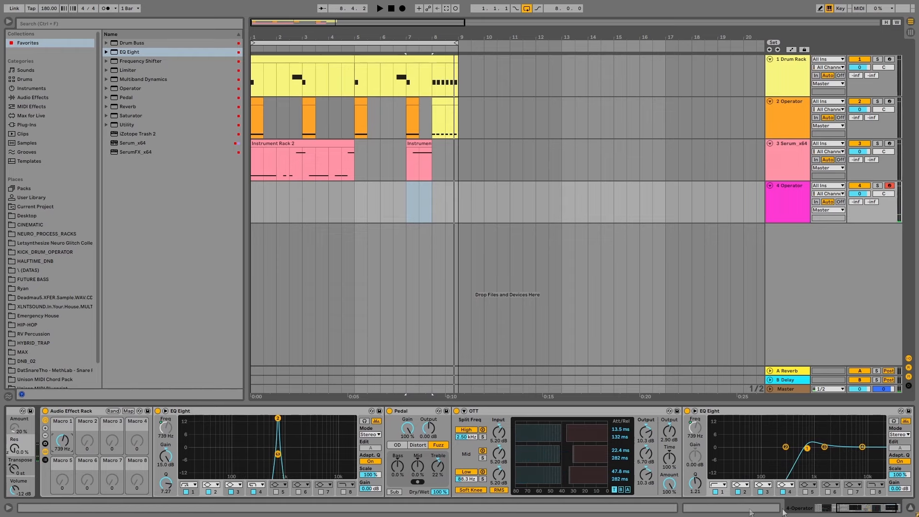
Raise the Spread on the noise track's Operator
drag(856, 512, 834, 512)
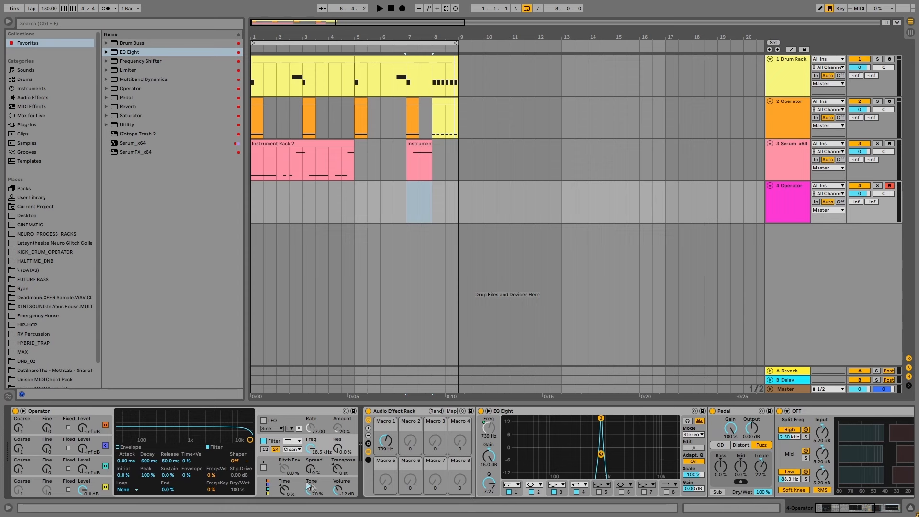
click(312, 469)
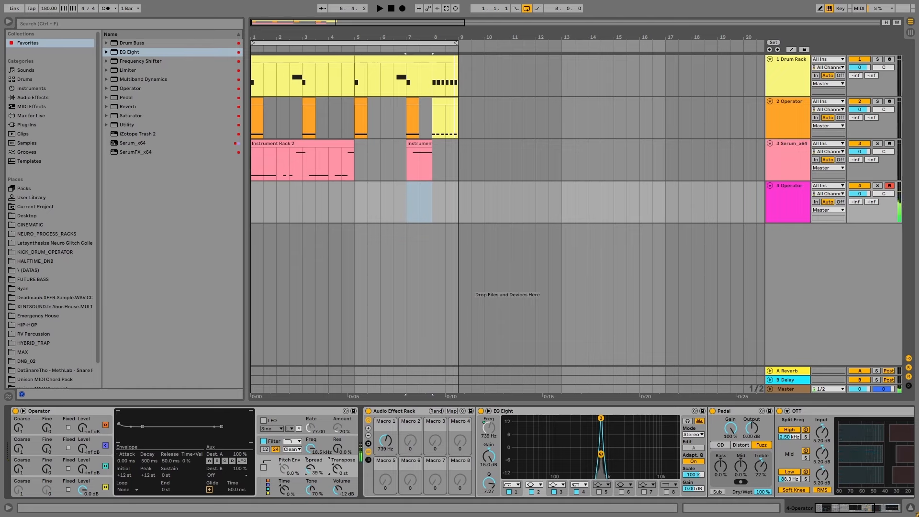
drag(312, 471, 312, 474)
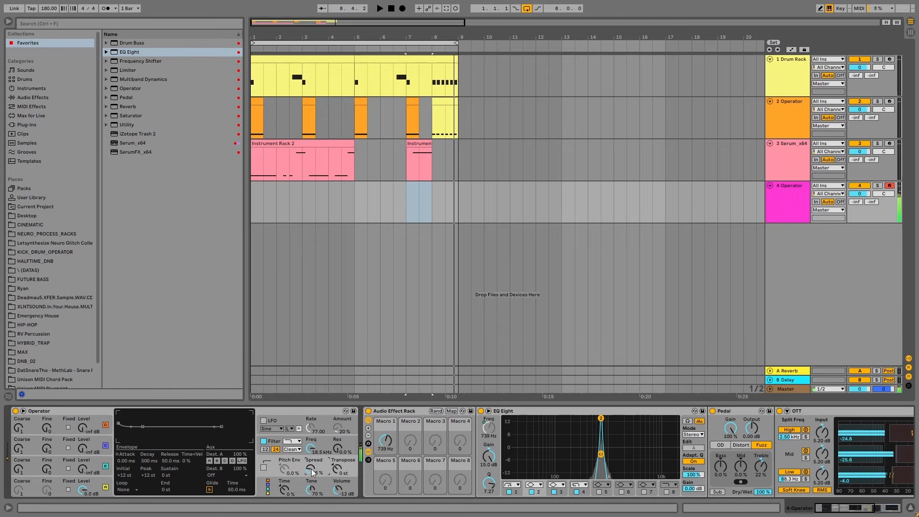
In the EQ Eight after OTT, turn band 4 into a high cut at 10.2 kHz with Q 0.82
click(397, 411)
drag(851, 510, 875, 514)
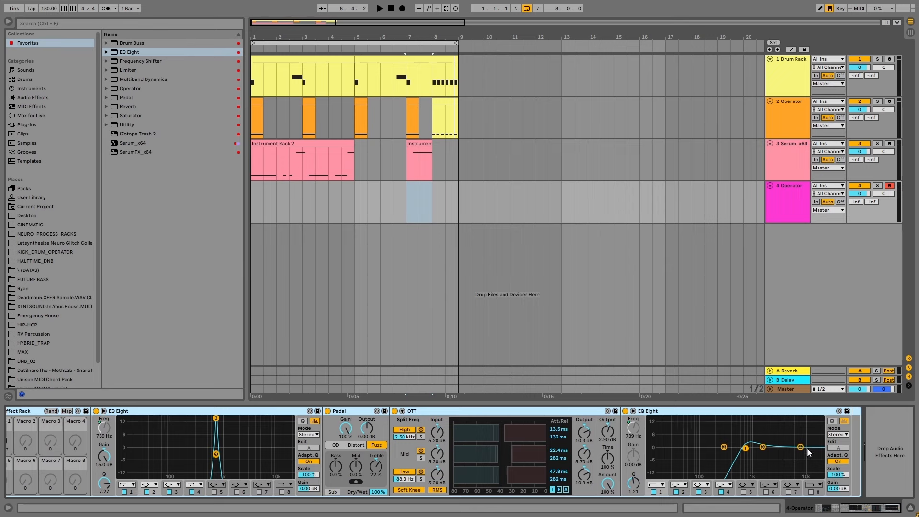
click(802, 447)
click(723, 486)
click(725, 474)
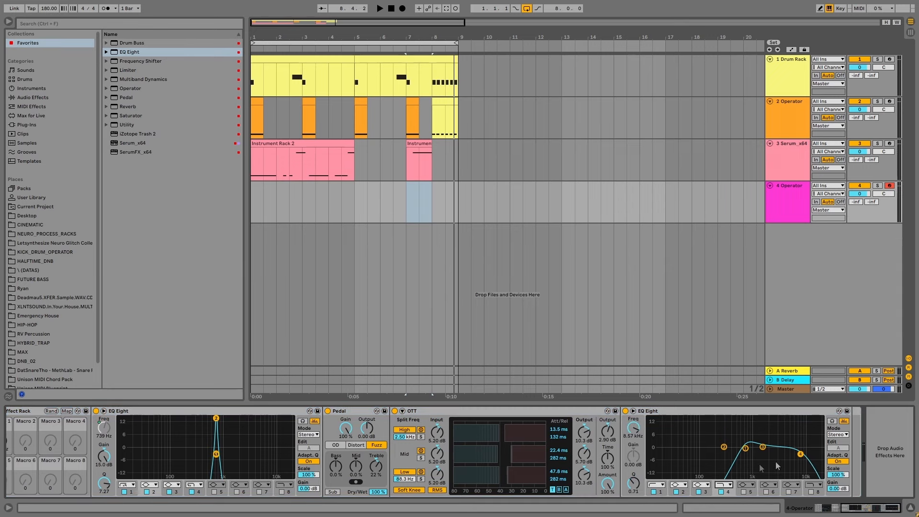
drag(803, 456, 805, 452)
Add a Reverb after the noise track's Audio Effect Rack and raise its Decay Time to about 4 seconds
drag(125, 106, 870, 460)
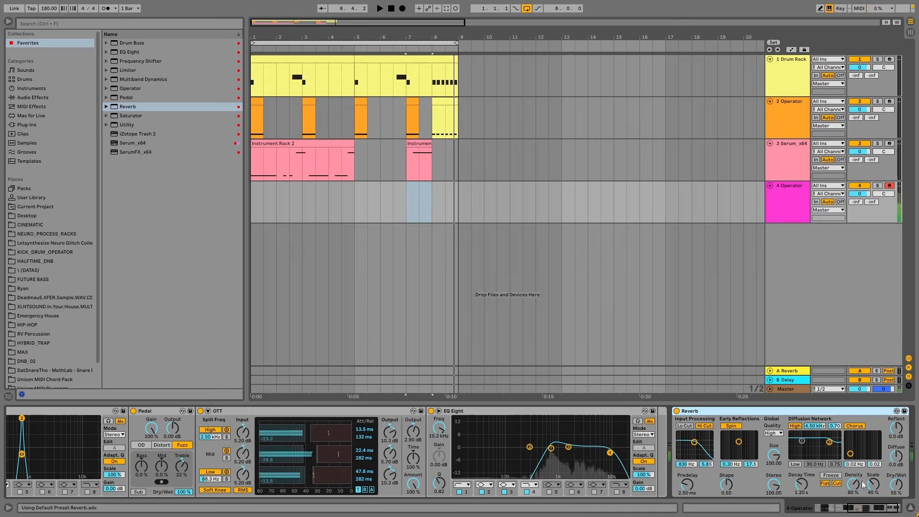
drag(804, 488, 805, 493)
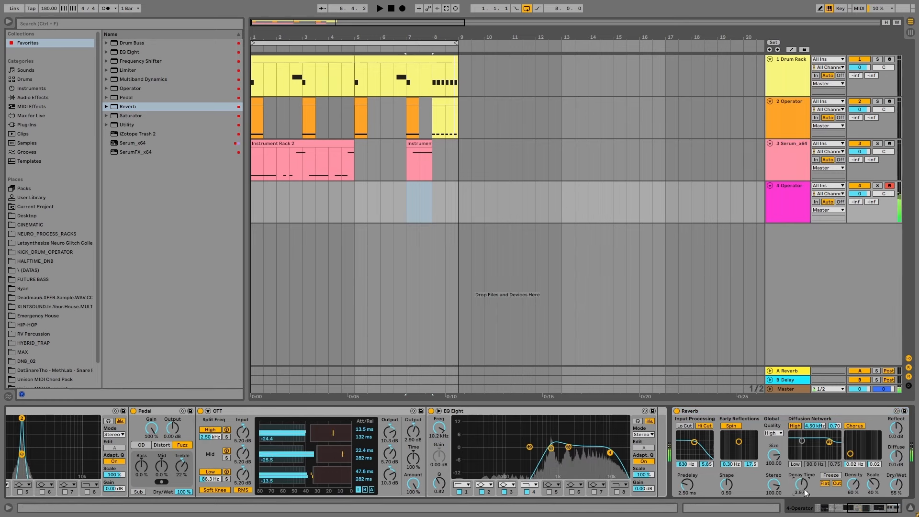
drag(867, 508, 824, 507)
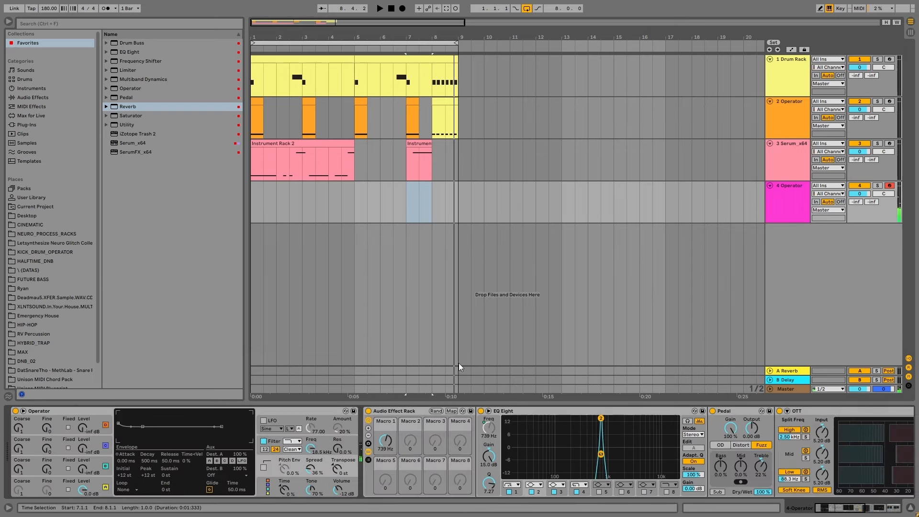
click(579, 417)
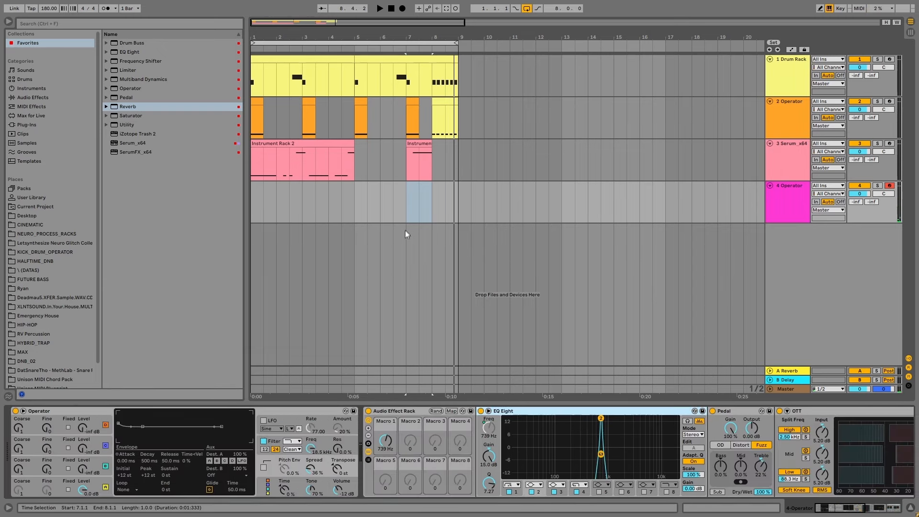
click(391, 441)
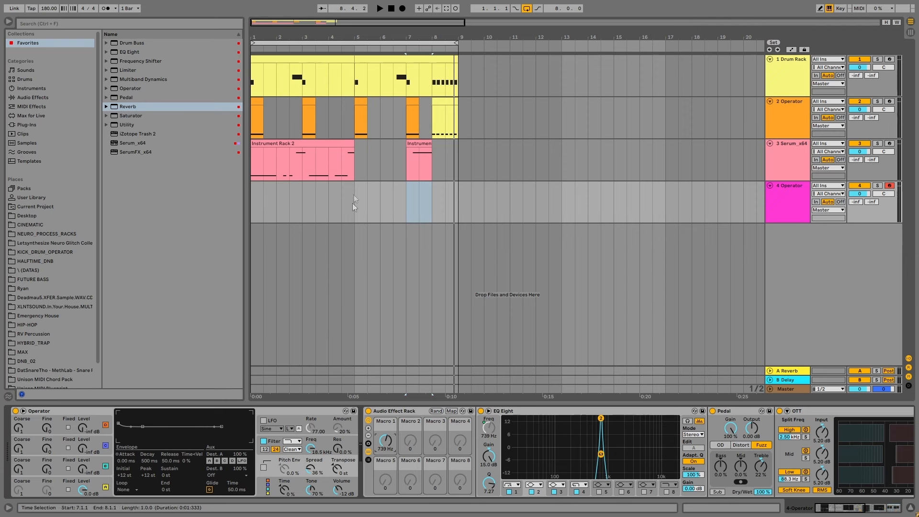
Create a four-bar MIDI clip from bar 1 on the noise track and fill it with two consecutive two-bar C3 notes
drag(357, 202, 250, 201)
key(ctrl+shift+m)
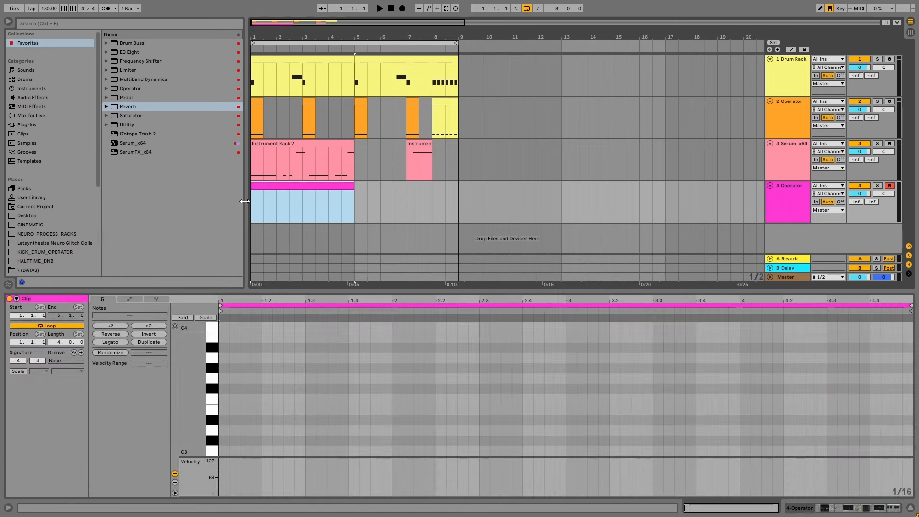
mouse_move(225, 412)
mouse_down()
mouse_move(842, 414)
mouse_move(563, 422)
mouse_up()
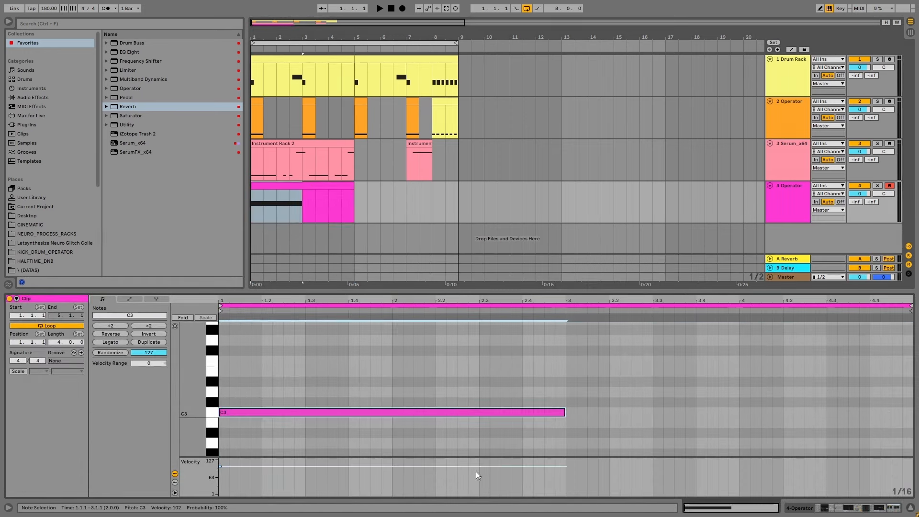
key(ctrl+d)
click(335, 185)
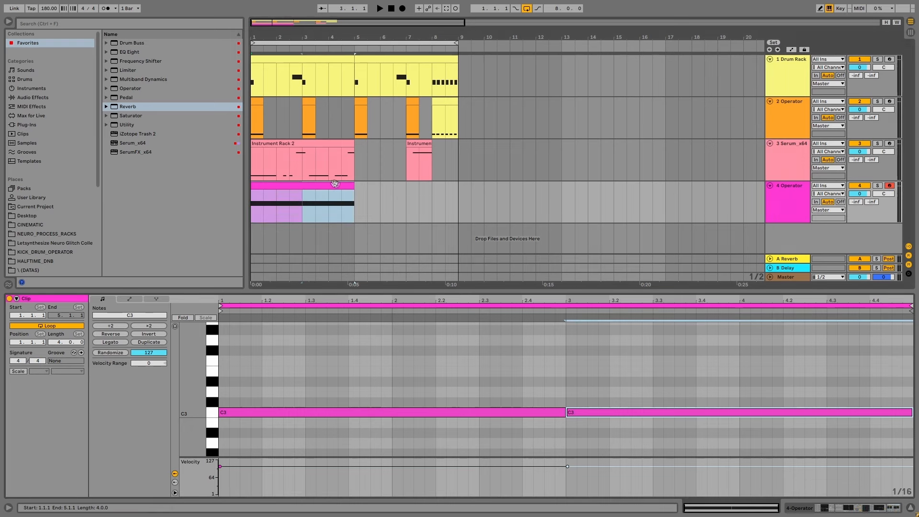
Examine the MIDI notes of the first Serum bass clip, down to its lowest notes
click(291, 144)
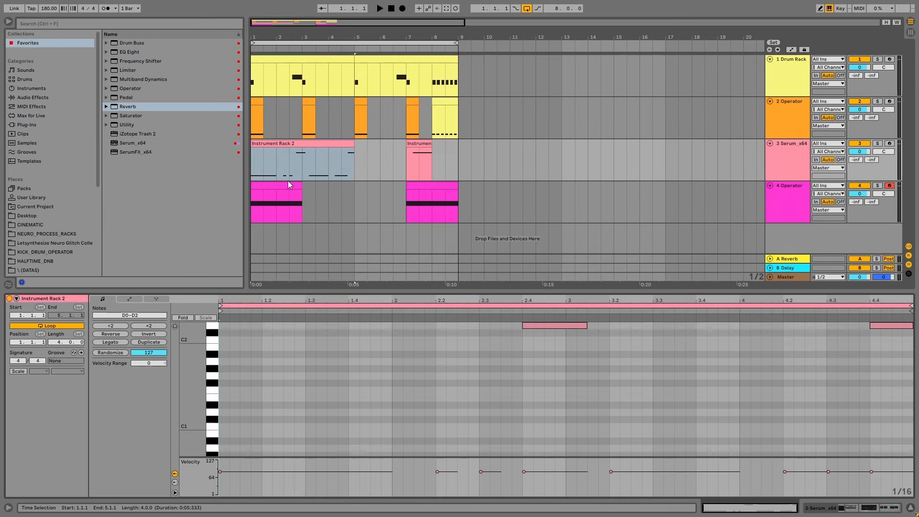
scroll(342, 386, down, 5)
mouse_move(193, 417)
mouse_down()
mouse_move(214, 417)
mouse_move(195, 417)
mouse_up()
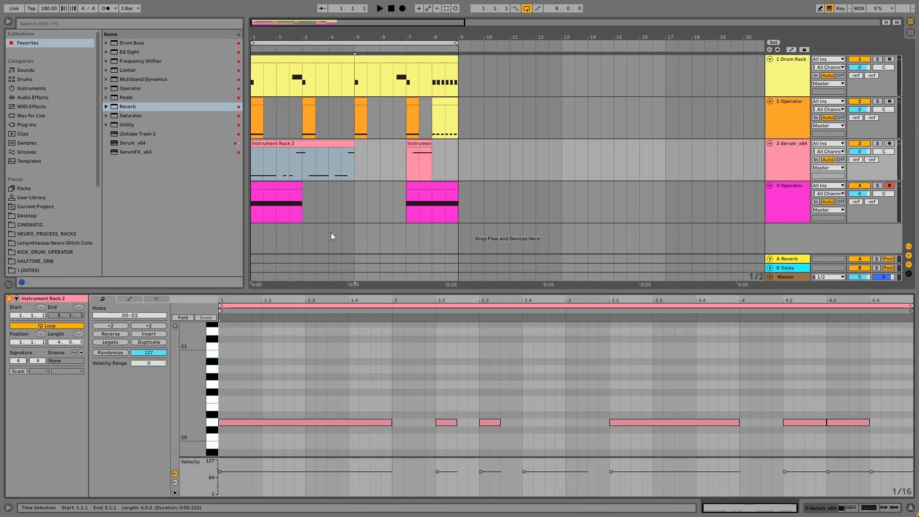
Show track automation, expand the Operator track's first EQ Eight display and set Macro 1 to 580 Hz
click(788, 192)
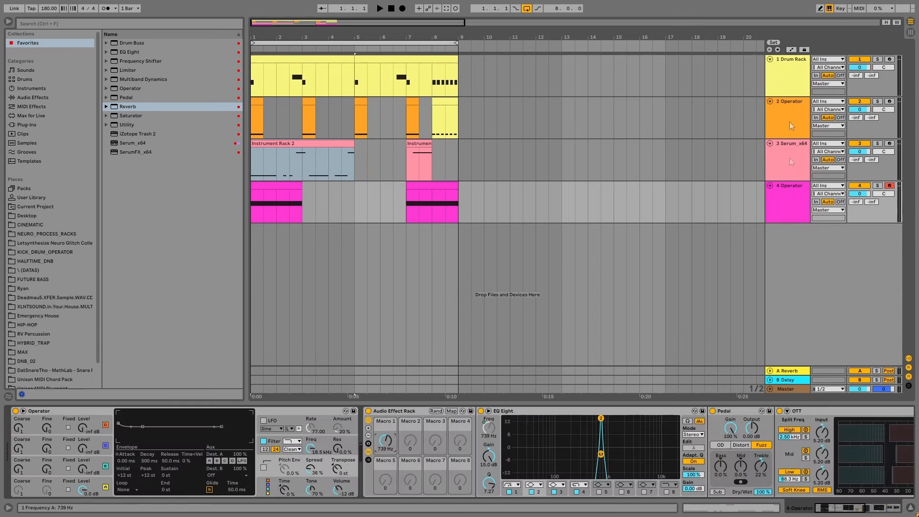
click(793, 50)
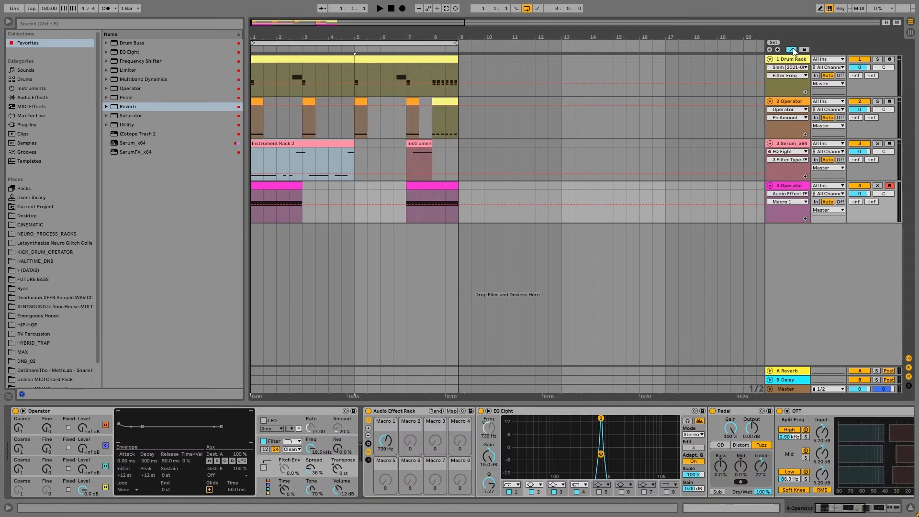
click(488, 411)
drag(547, 314, 546, 286)
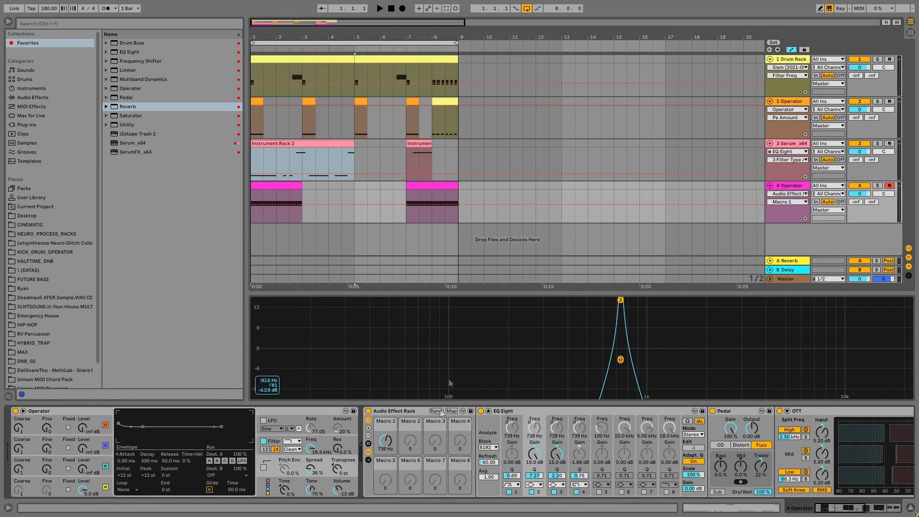
mouse_move(386, 441)
mouse_down()
mouse_move(386, 462)
mouse_move(385, 451)
mouse_up()
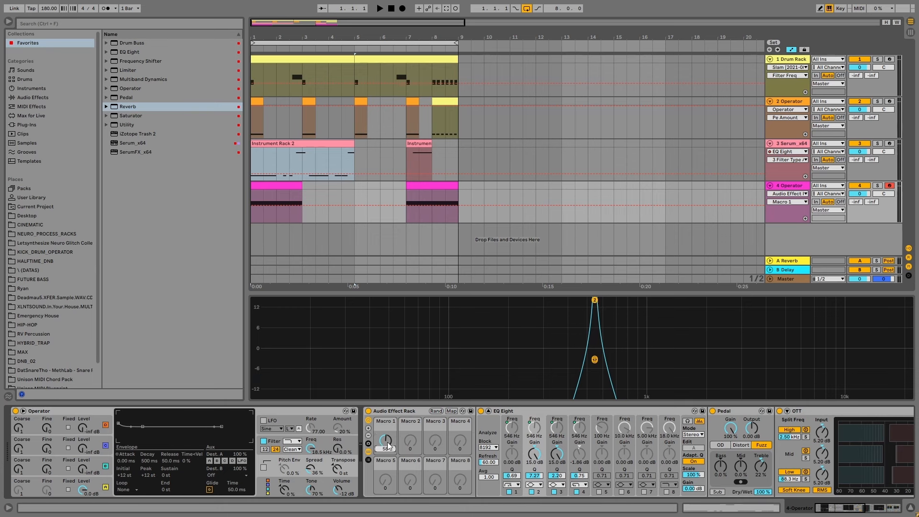
drag(388, 446, 387, 444)
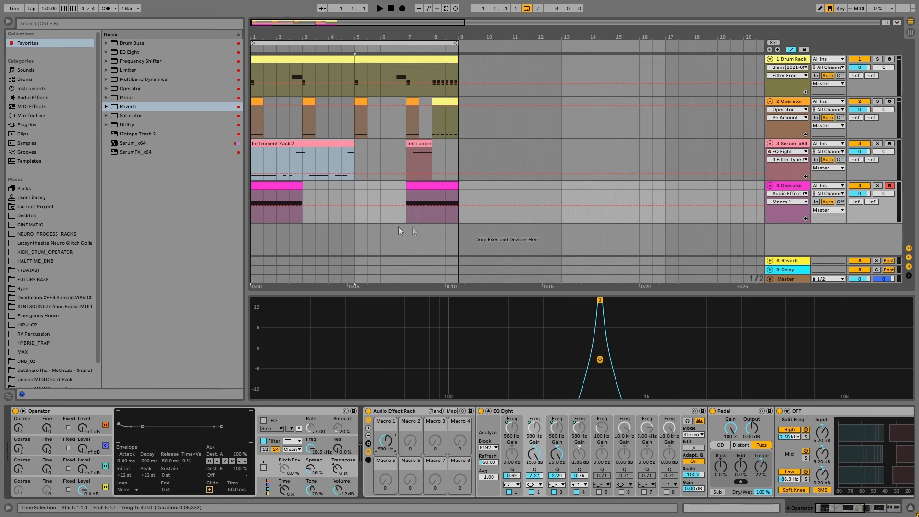
Start the Macro 1 automation at 580 Hz, solo track 4 Operator, and copy its first two-bar clip to bar 3
click(289, 186)
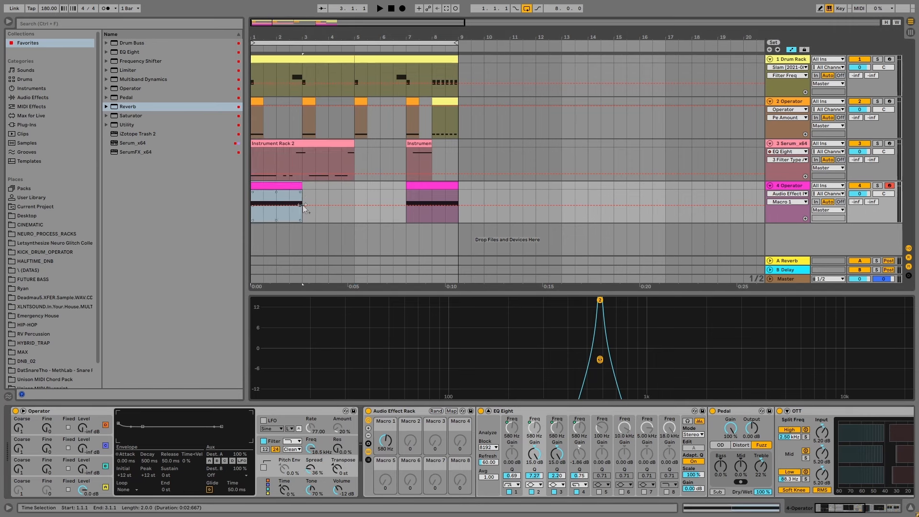
click(276, 206)
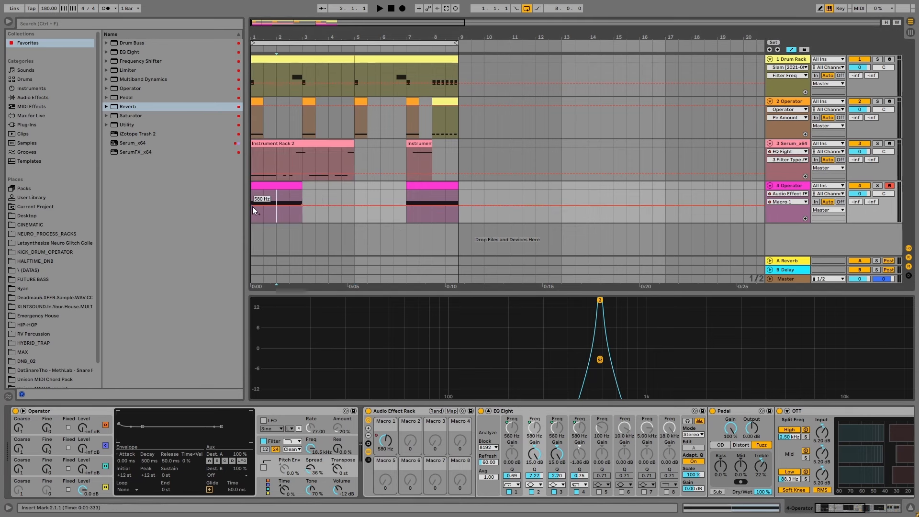
click(274, 191)
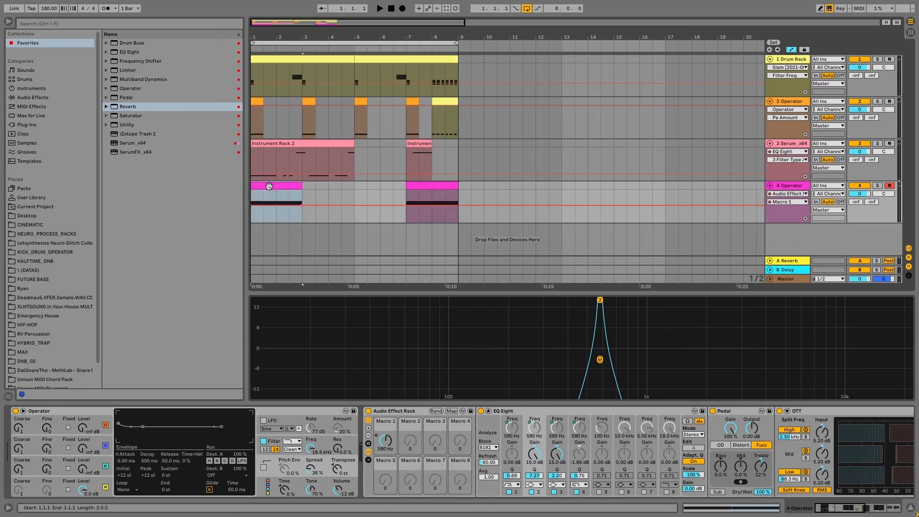
key(space)
click(878, 186)
key(space)
drag(283, 191, 334, 194)
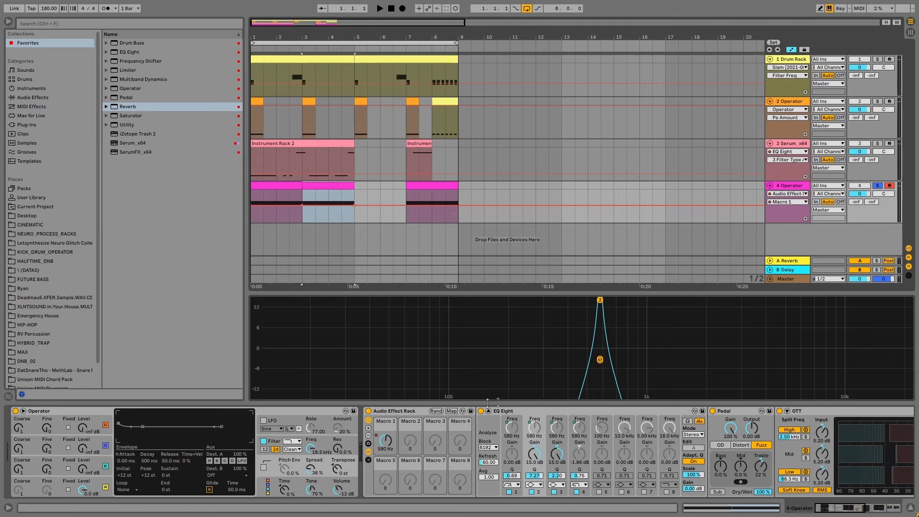
Enlarge the Operator track's lane and raise its Macro 1 automation to 616 Hz just after bar 3
click(367, 206)
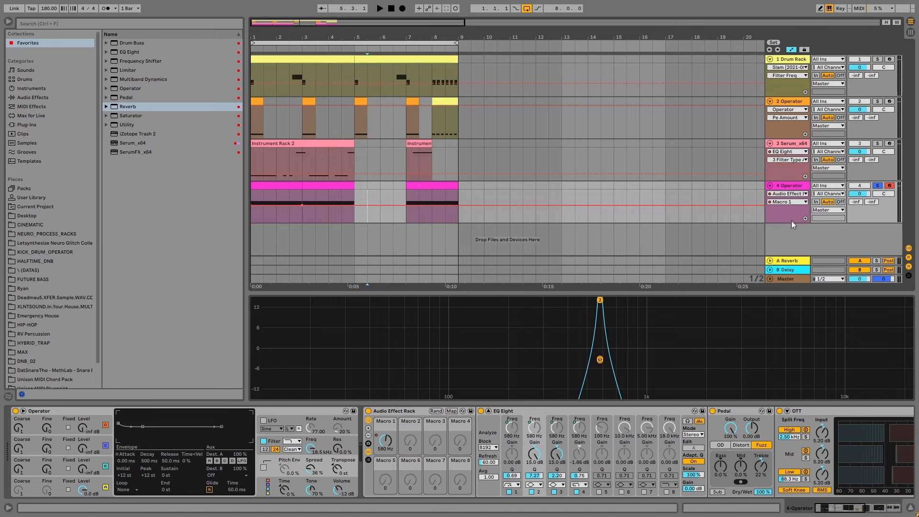
drag(793, 224, 793, 256)
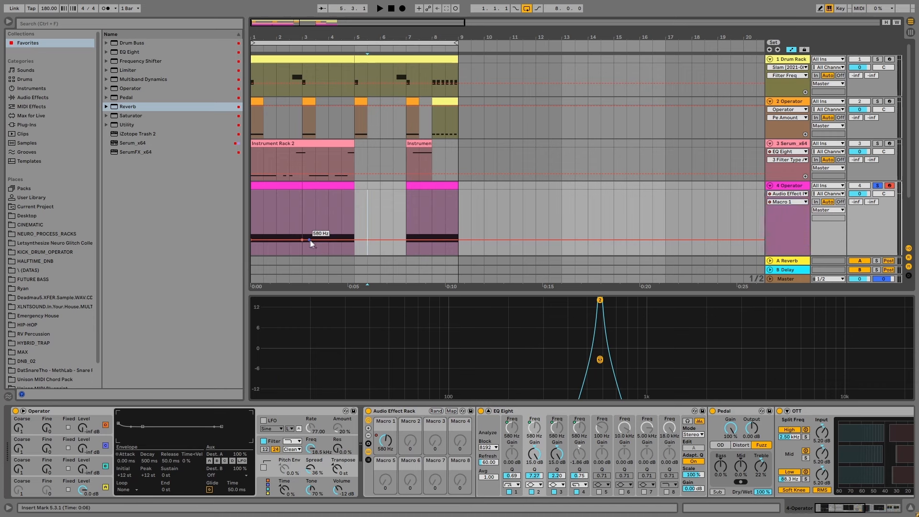
drag(326, 243, 326, 242)
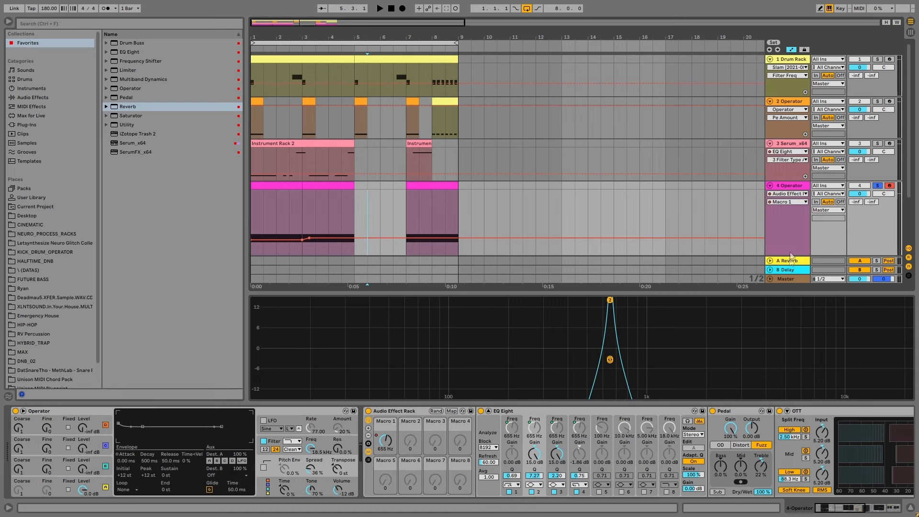
scroll(791, 252, down, 3)
drag(787, 233, 787, 251)
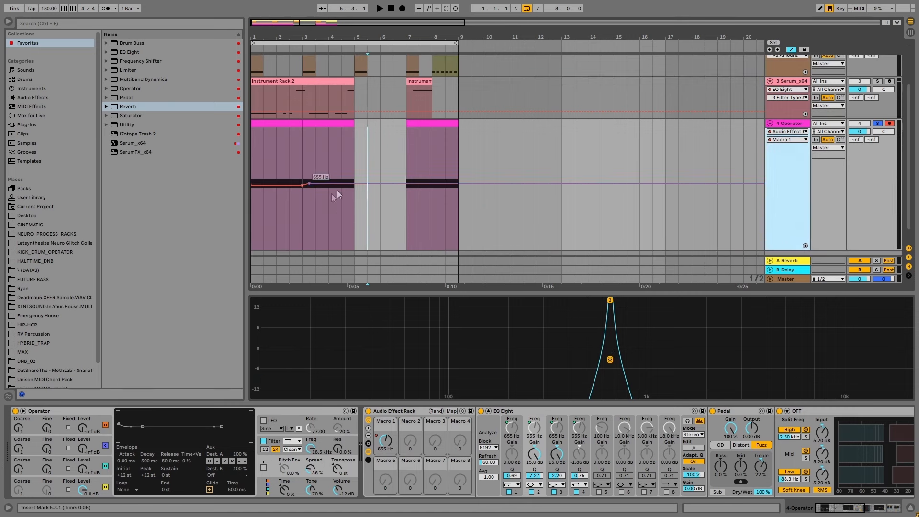
drag(351, 189, 352, 191)
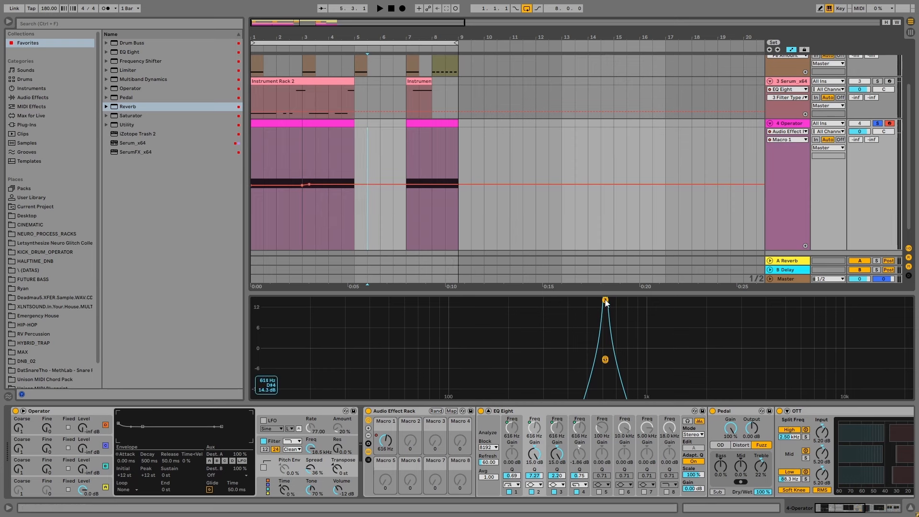
Play the soloed Operator clips and move the 616 Hz Macro 1 breakpoint closer to bar 3 for a quicker rise
click(293, 126)
key(space)
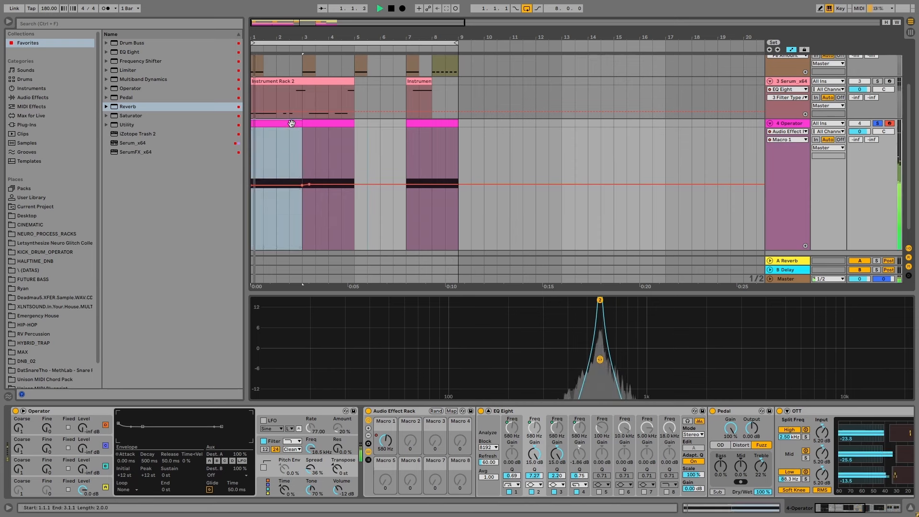
drag(276, 39, 279, 66)
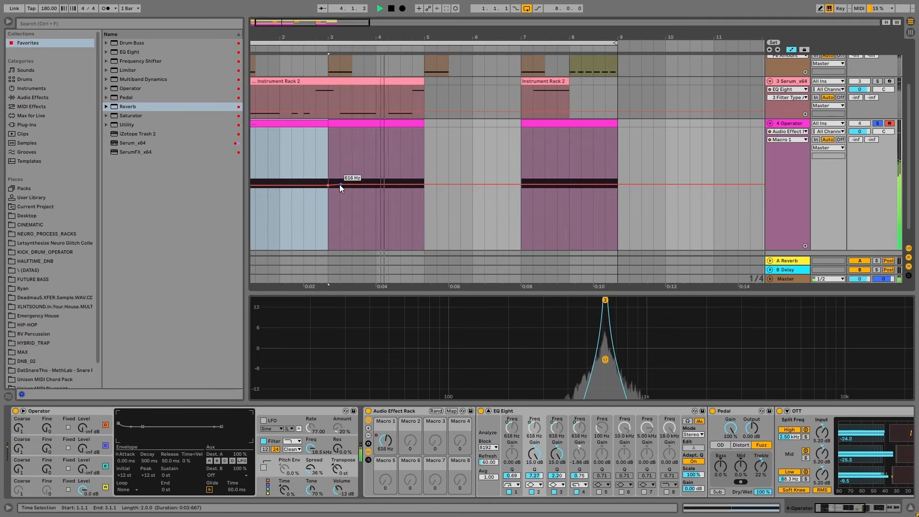
drag(340, 185, 334, 185)
key(space)
Raise the Macro 1 automation to 1.20 kHz at bar 7 and ramp it up to 1.43 kHz at bar 9
click(564, 140)
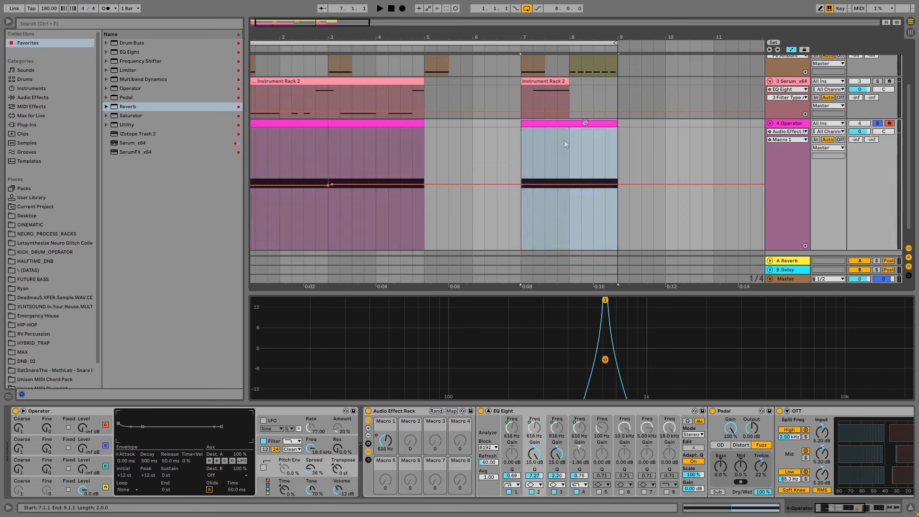
drag(514, 185, 514, 174)
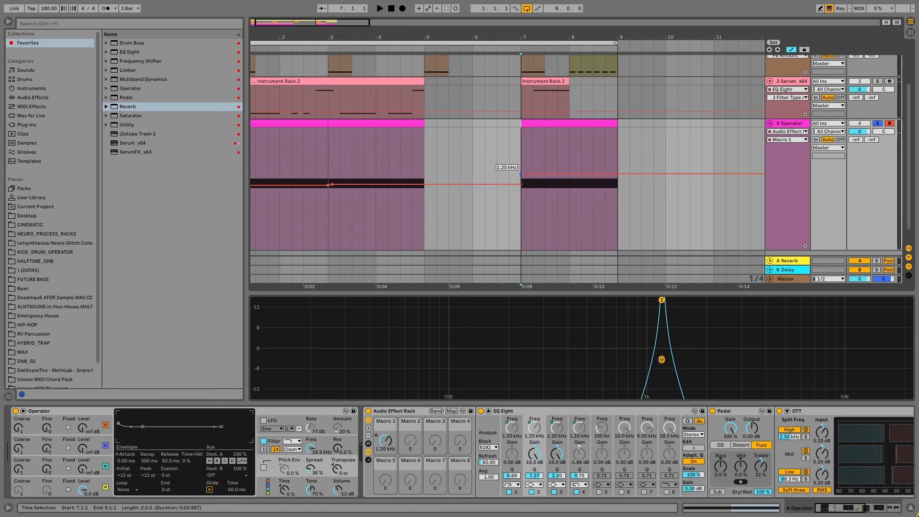
click(515, 152)
key(space)
drag(619, 174, 618, 171)
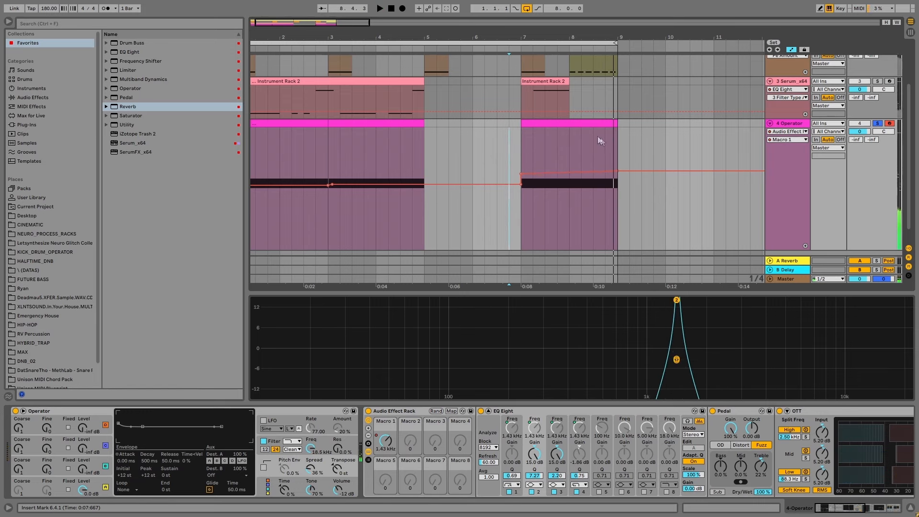
Insert a Utility between the EQ Eight and Reverb on the Operator track and show its Gain automation
drag(320, 34, 306, 114)
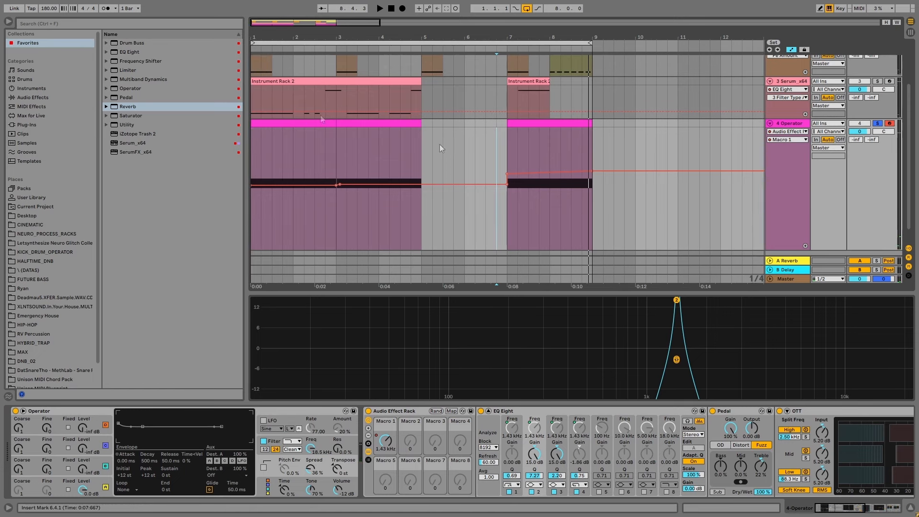
double_click(127, 125)
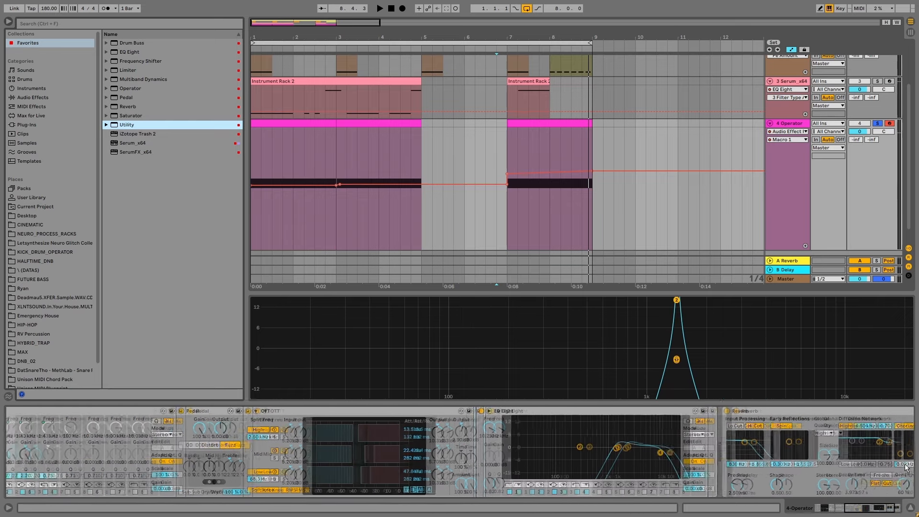
click(672, 442)
scroll(276, 184, down, 1)
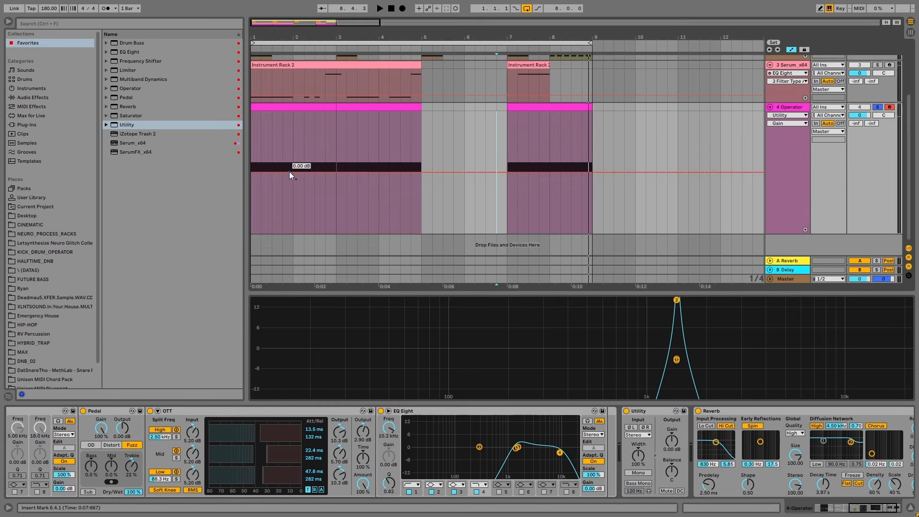
Draw Utility Gain fade-ins up to 0 dB from bar 1 to bar 2 and from bar 3 to bar 4
click(295, 172)
click(253, 232)
click(338, 172)
click(369, 172)
drag(355, 172, 338, 233)
drag(368, 172, 379, 172)
Play the Operator clips and bend both Gain fade-ins into curves that rise quickly at first
click(314, 117)
key(space)
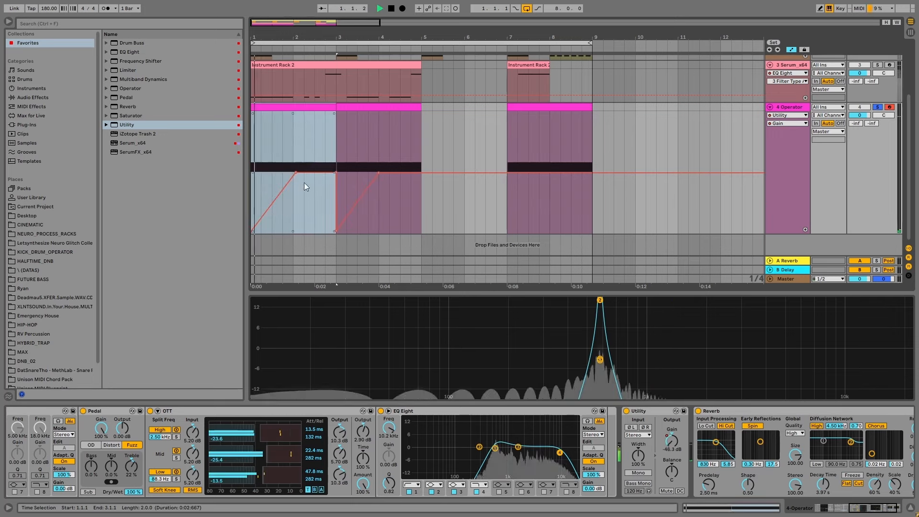
click(280, 209)
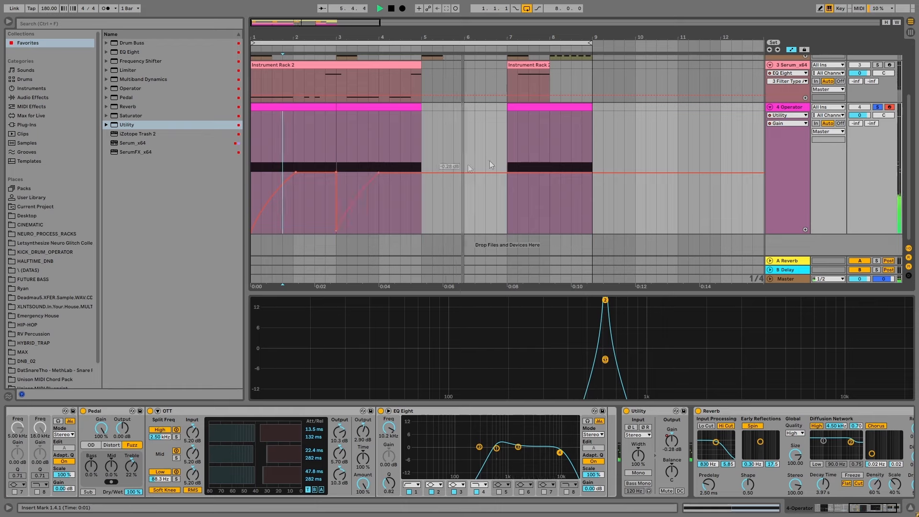
Drop the Utility Gain just before bar 7, add a curved fade-in from bar 7 to bar 8, and play it
click(507, 171)
click(556, 173)
drag(522, 173, 508, 234)
drag(531, 204, 496, 174)
click(508, 148)
key(space)
key(space)
drag(556, 174, 550, 174)
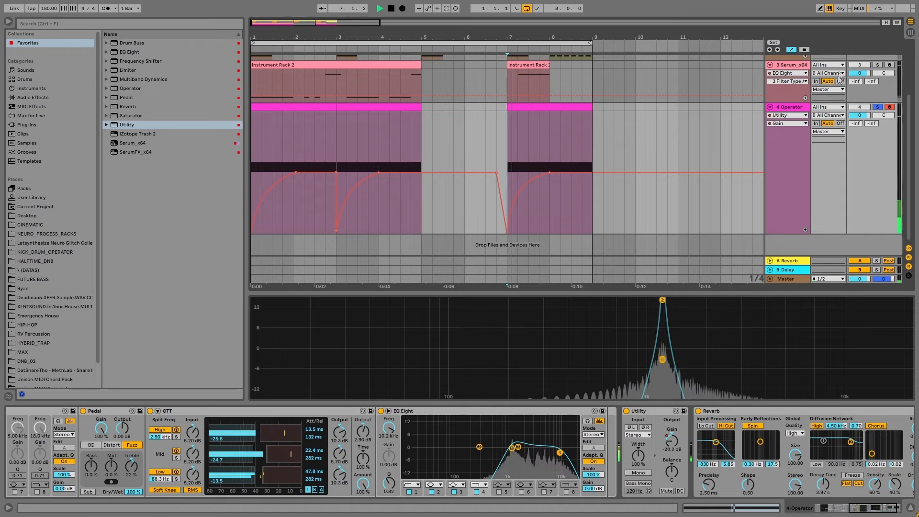
Hide the device chain and automation, unsolo the Operator track, and play the full eight-bar loop
key(ctrl+alt+l)
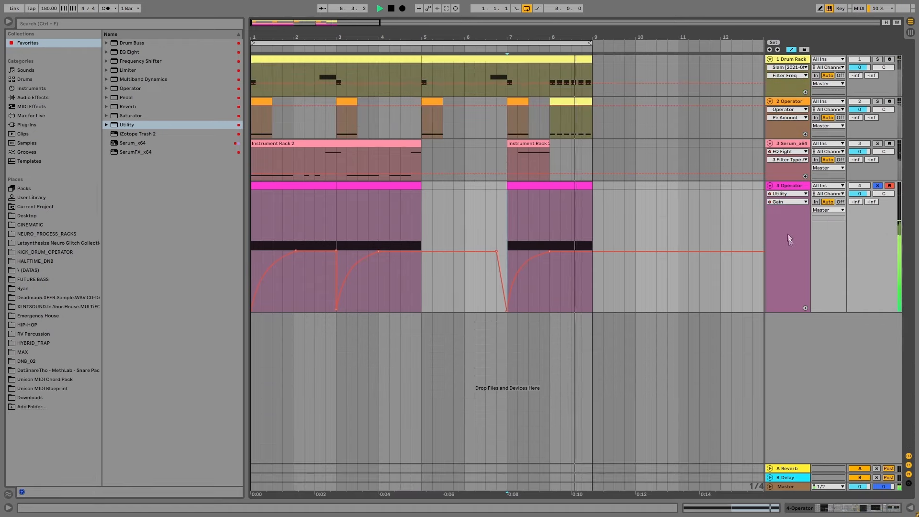
click(878, 186)
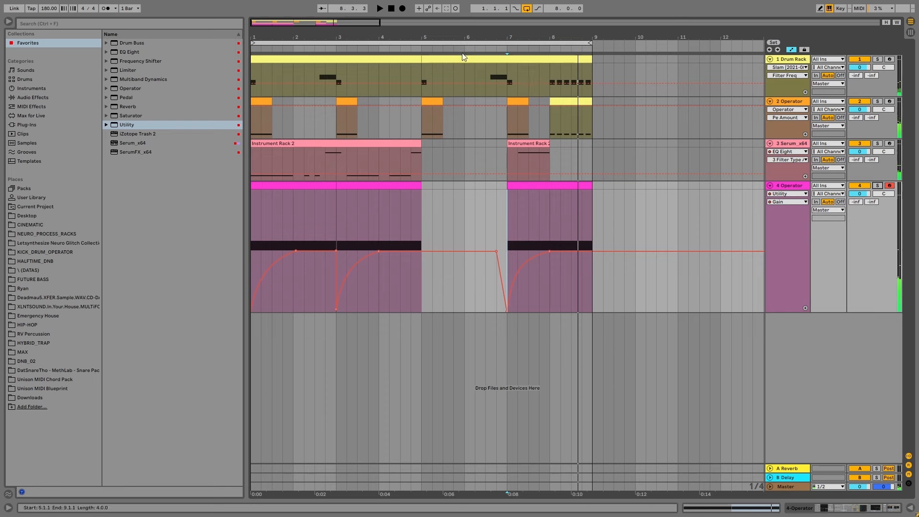
click(420, 43)
click(793, 49)
key(space)
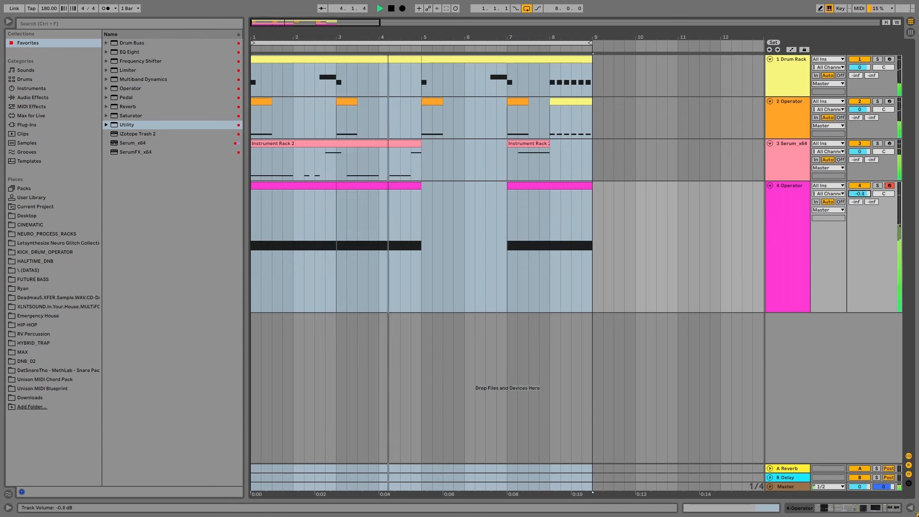
Lower track 4 Operator's volume to -2.8 dB during playback, and stop the loop
drag(861, 193, 858, 197)
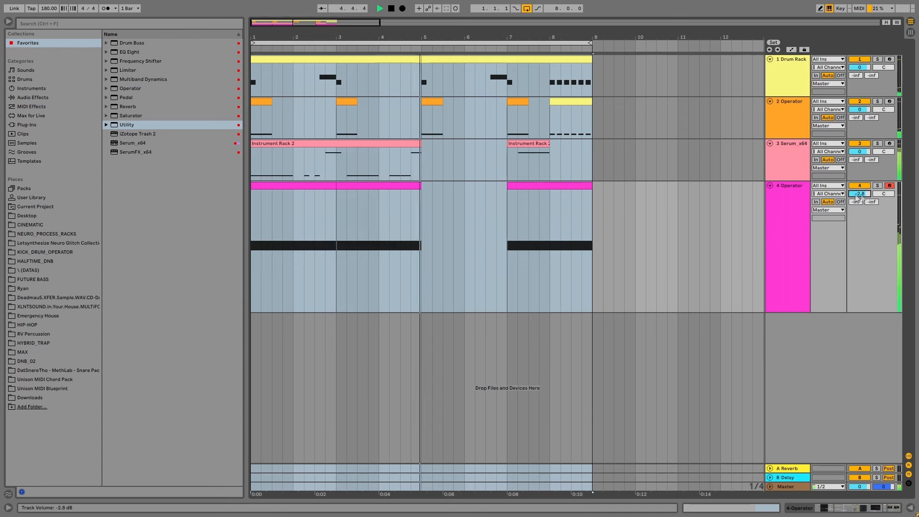
click(788, 191)
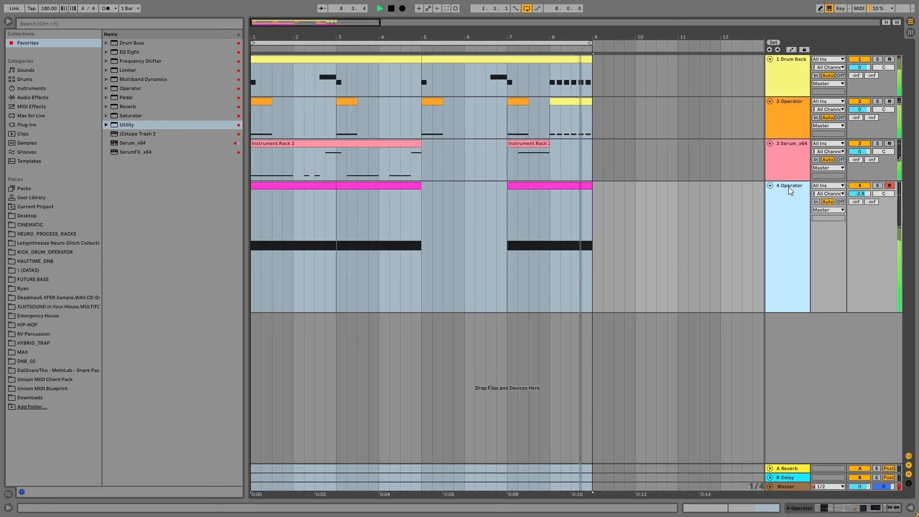
click(392, 8)
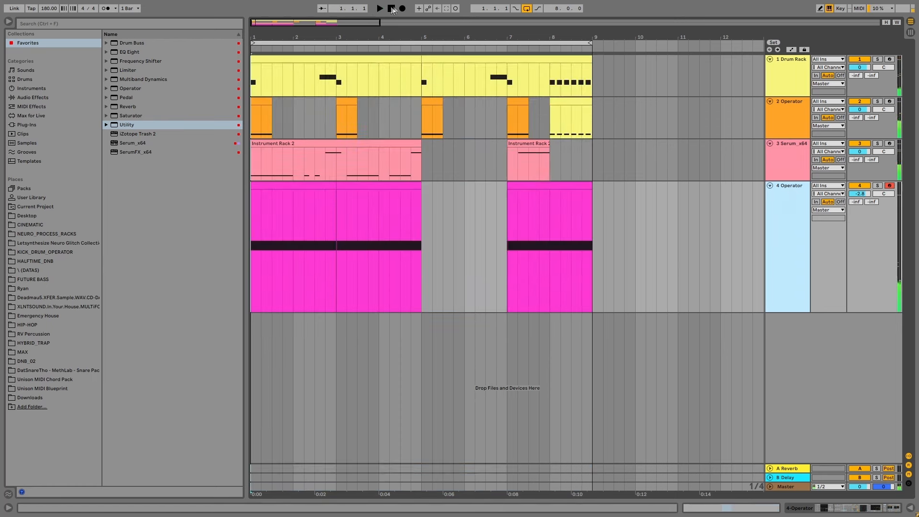
double_click(795, 200)
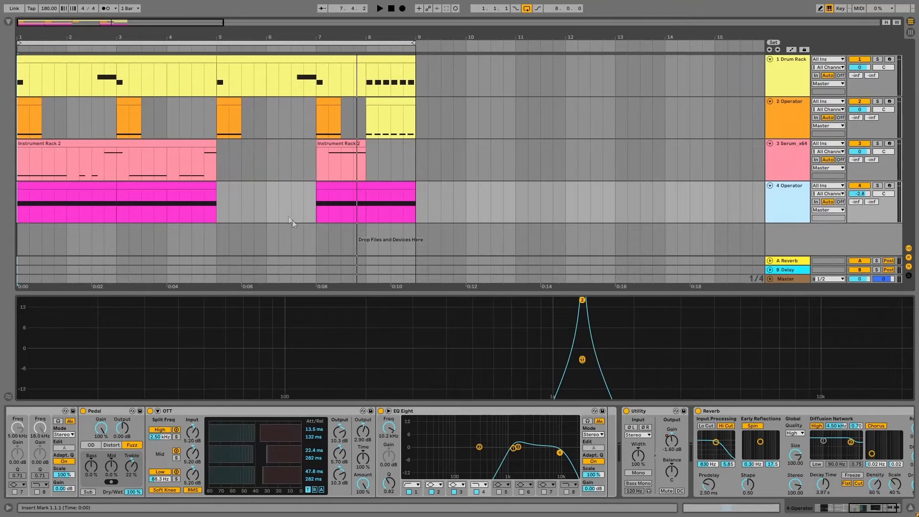
click(8, 22)
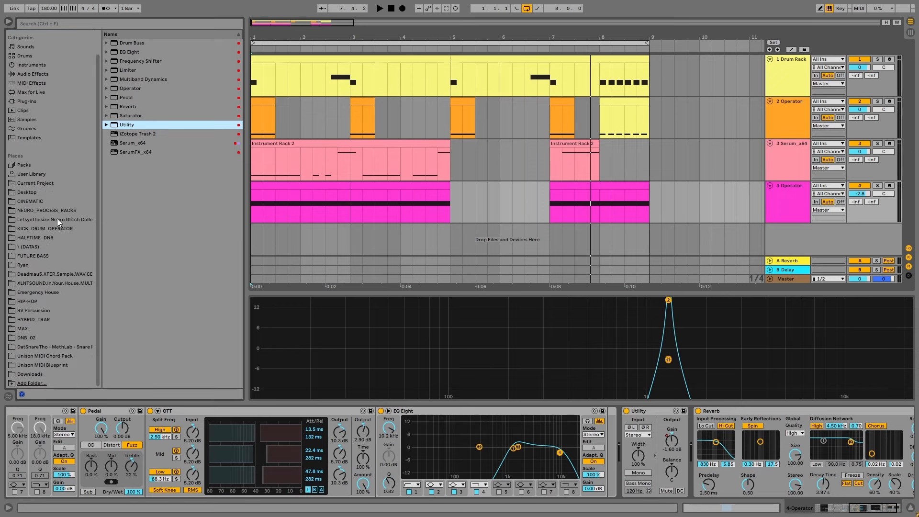
Audition several samples in the Letsynthesize Neuro Glitch Collection folder, including LS_Neuro_Glitch_029.wav and LS_Neuro_Glitch_048.wav
click(56, 218)
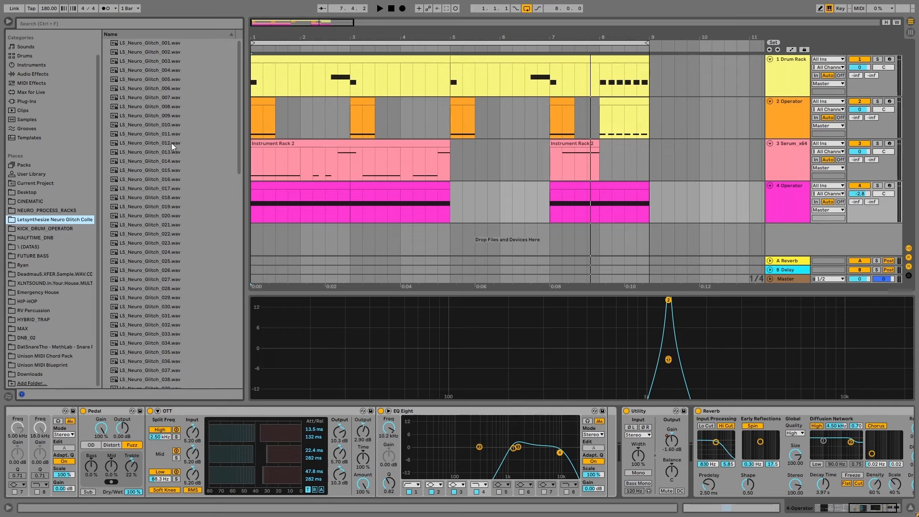
scroll(167, 177, down, 3)
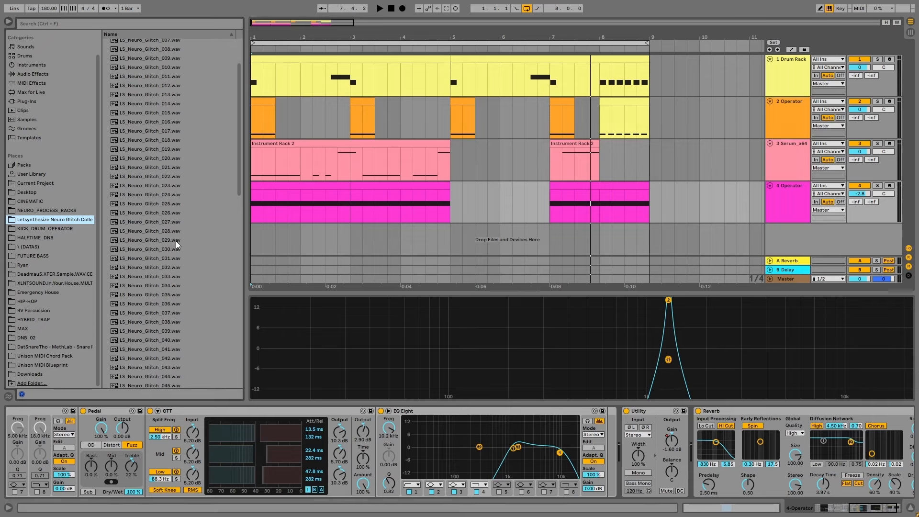
click(176, 240)
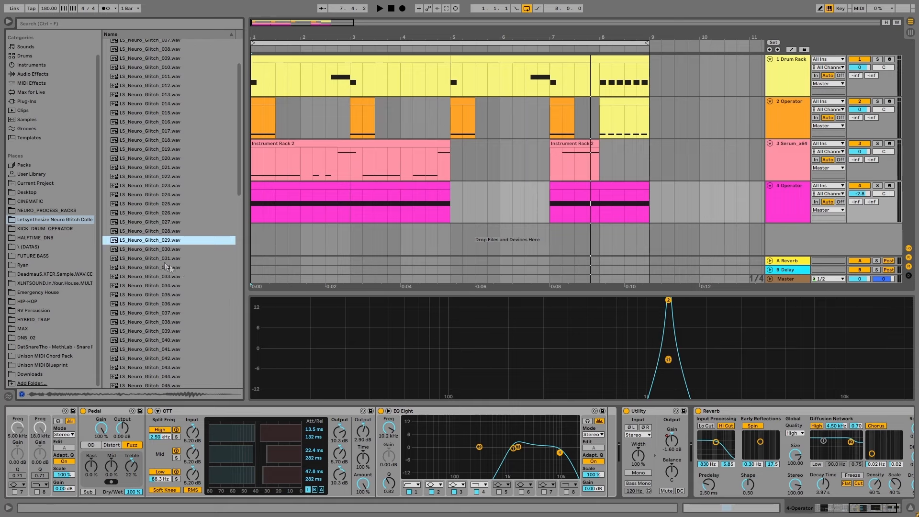
click(158, 258)
scroll(167, 251, down, 3)
click(168, 251)
scroll(167, 251, down, 2)
scroll(167, 251, down, 1)
click(168, 251)
scroll(168, 251, down, 2)
click(167, 251)
scroll(177, 268, down, 2)
click(177, 262)
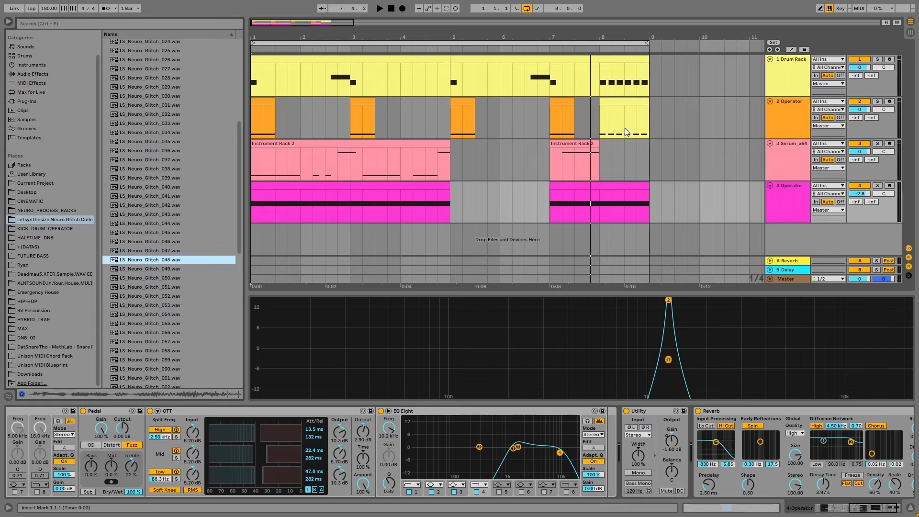
Play the loop briefly, and place LS_Neuro_Glitch_048.wav at bar 5 on a new audio track below track 4 Operator
key(space)
key(space)
drag(501, 33, 501, 21)
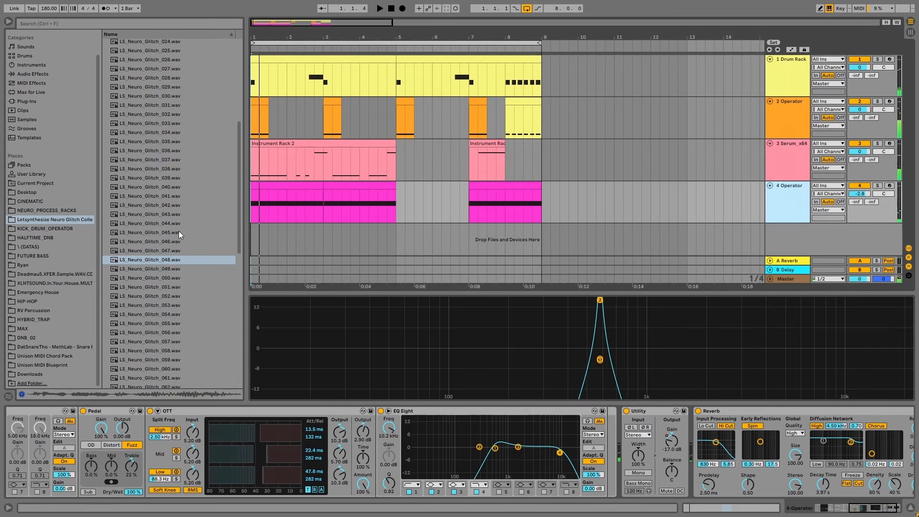
drag(115, 262, 449, 166)
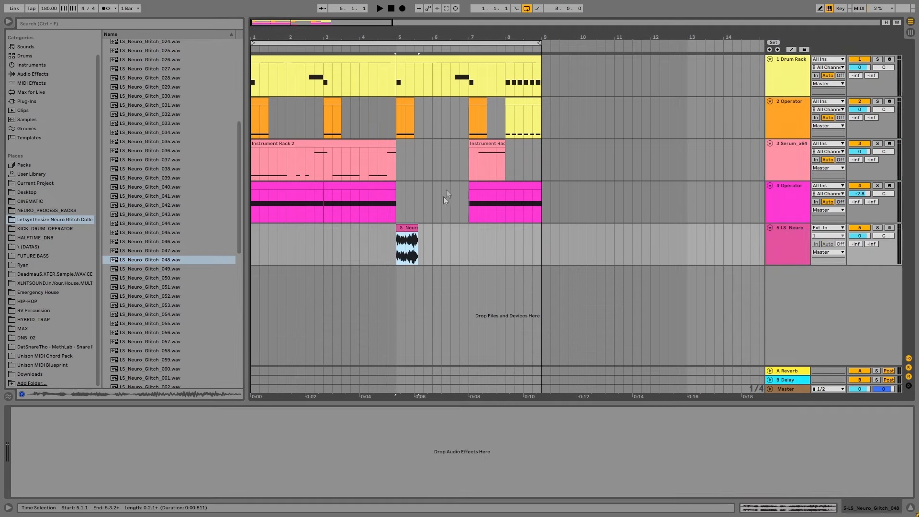
Stretch the glitch clip to span bars 5 to 7, and add a fade-in across nearly its full length
click(415, 229)
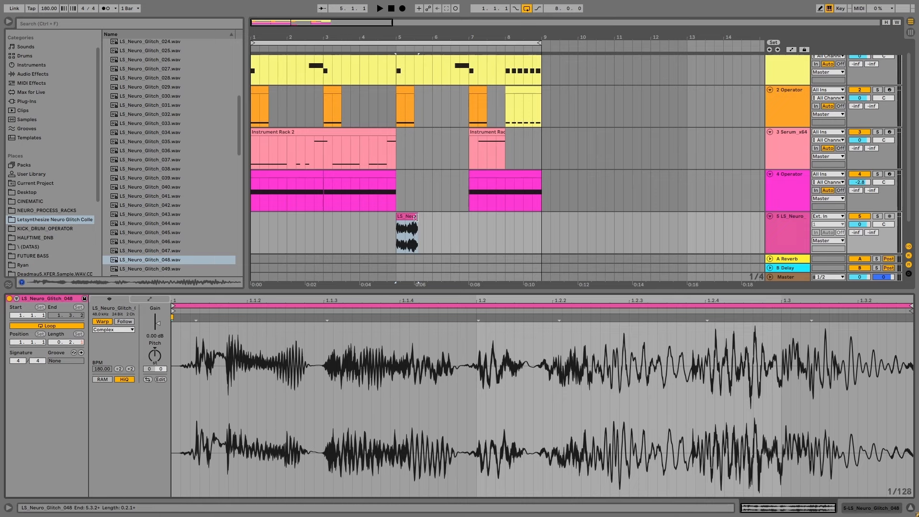
drag(415, 217, 469, 223)
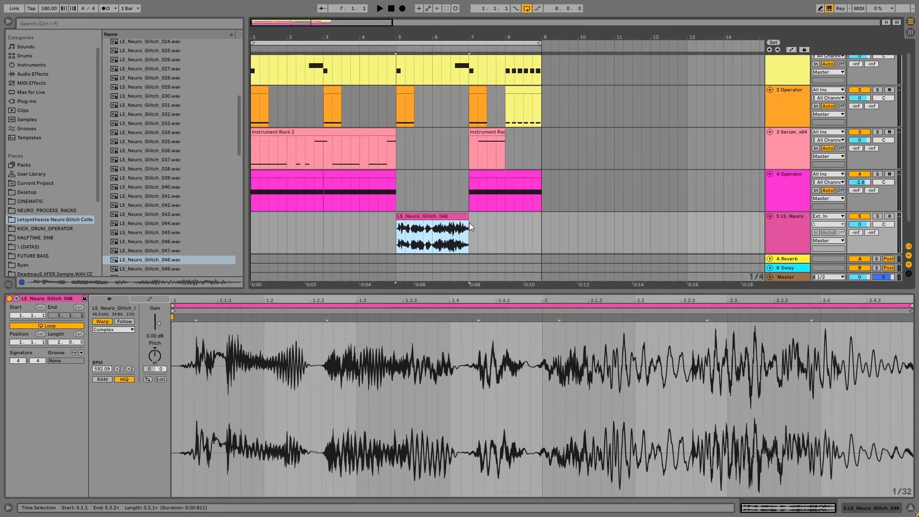
drag(398, 222, 463, 223)
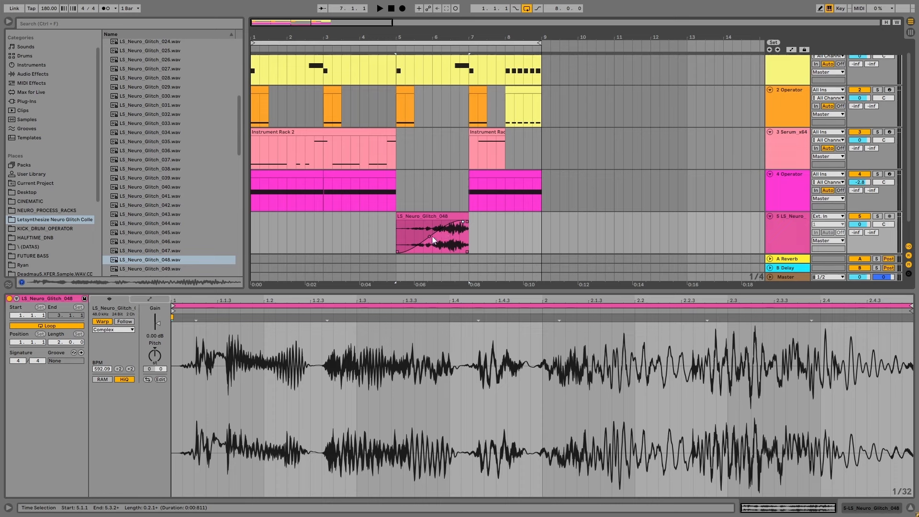
Transpose the glitch clip up 12 semitones, and play the arrangement from bar 5 to hear it
drag(154, 355, 155, 341)
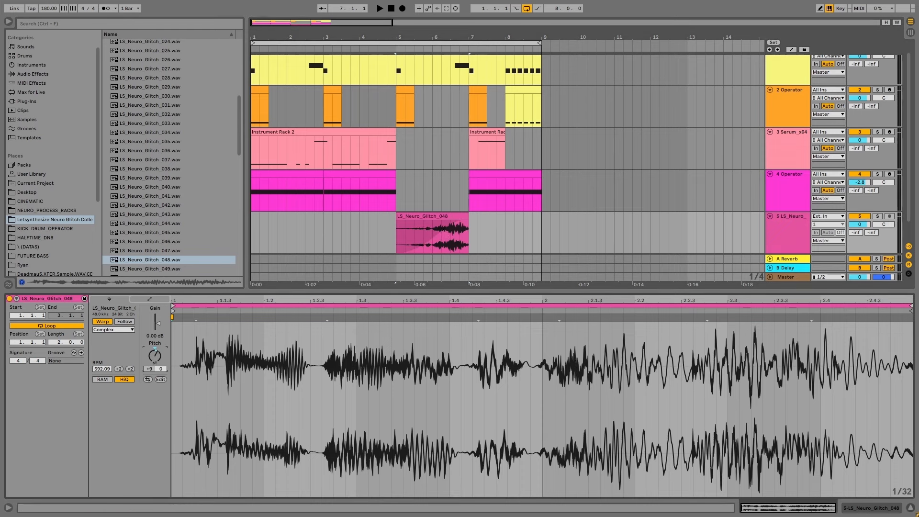
click(439, 214)
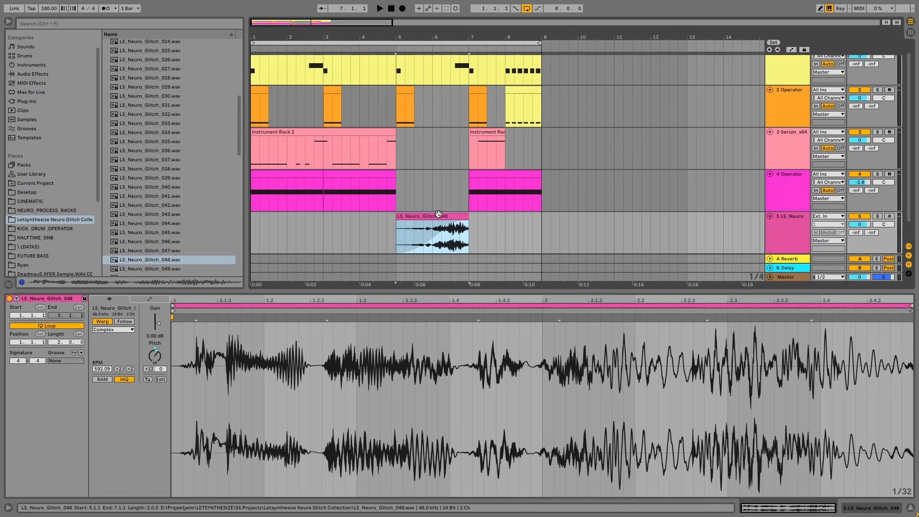
key(space)
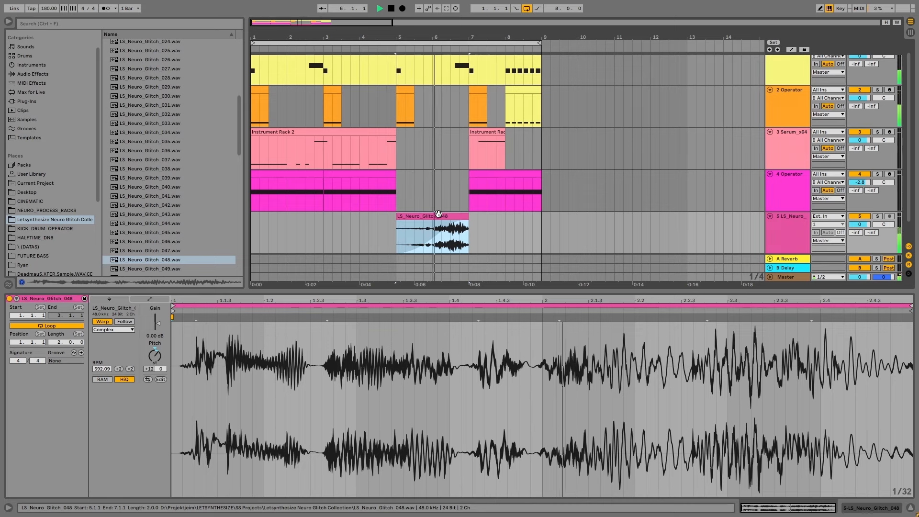
key(space)
drag(442, 37, 438, 33)
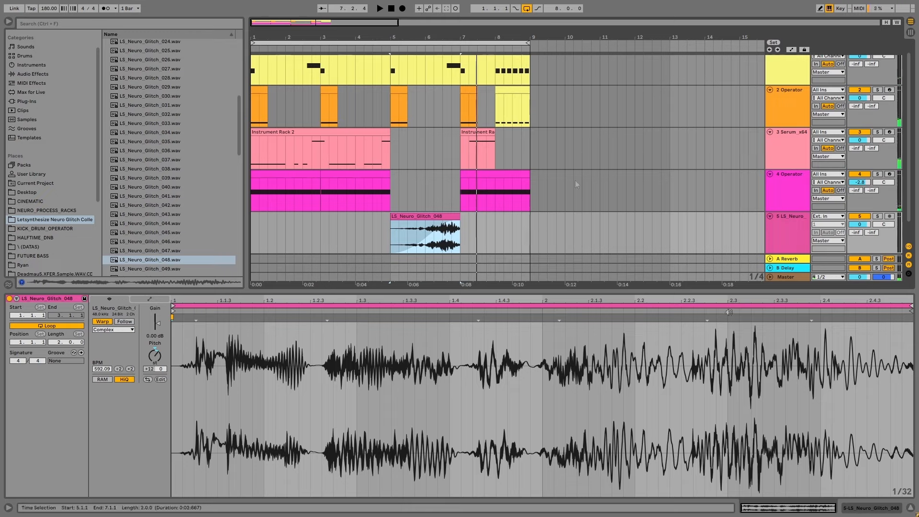
Hide the clip view, select the whole eight-bar loop, and play it from bar 1
click(910, 508)
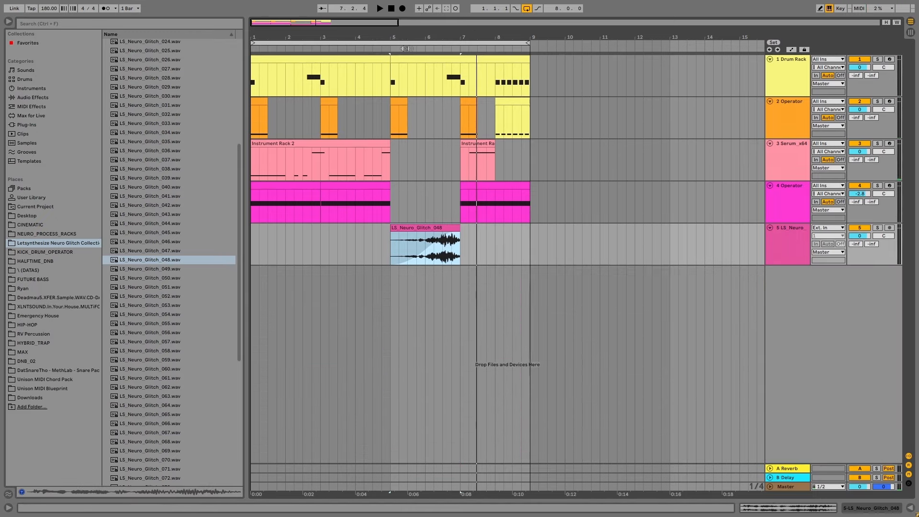
click(382, 42)
drag(255, 40, 256, 47)
click(421, 42)
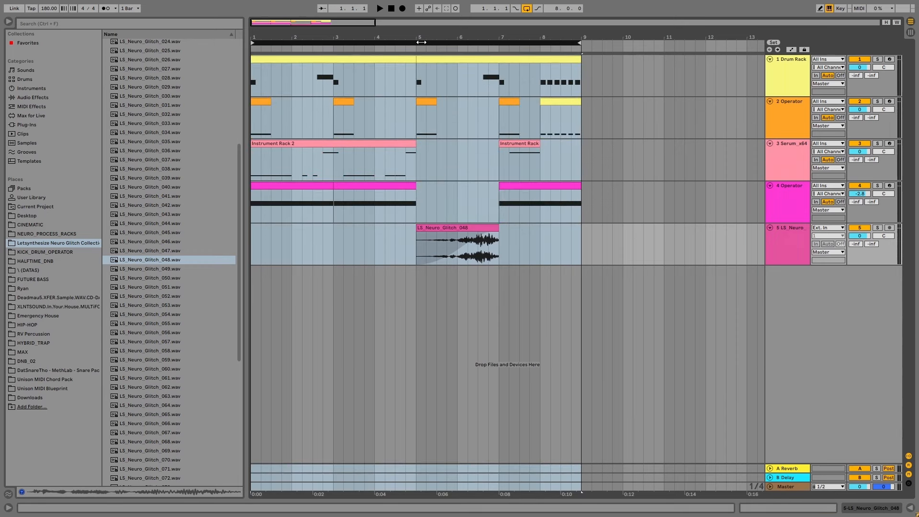
key(space)
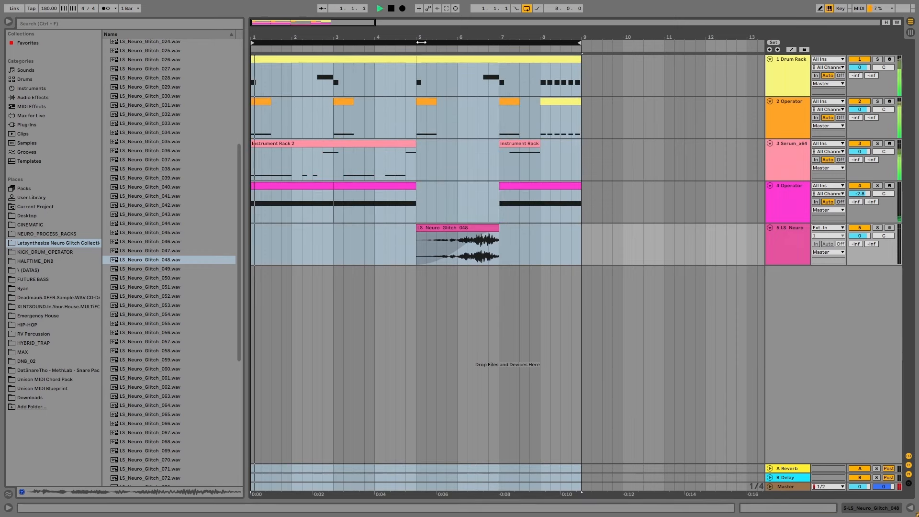
Hide the browser, lower the high-cut band of track 4 Operator's EQ Eight to about 8.4 kHz during playback, and stop the loop
click(9, 22)
double_click(789, 60)
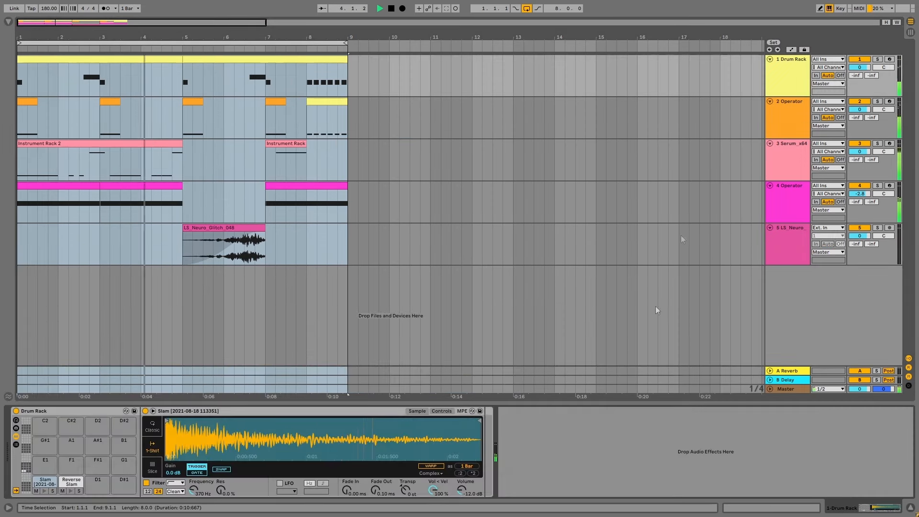
click(794, 187)
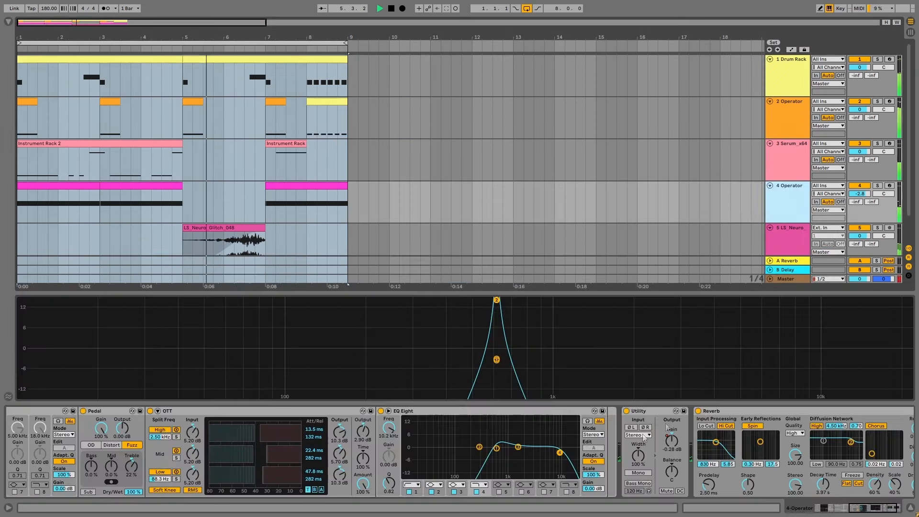
drag(559, 452, 556, 453)
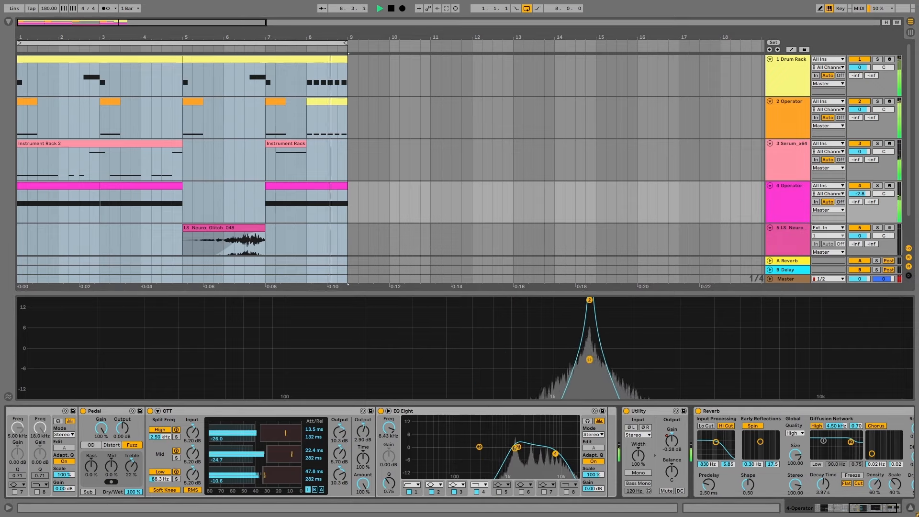
key(space)
Add a Frequency Shifter from the browser's Favorites to the glitch audio track
click(794, 233)
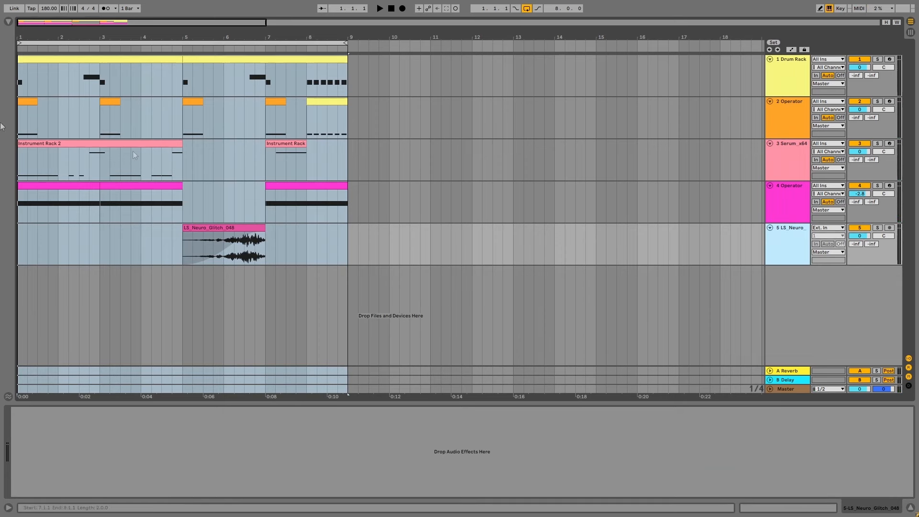
click(8, 22)
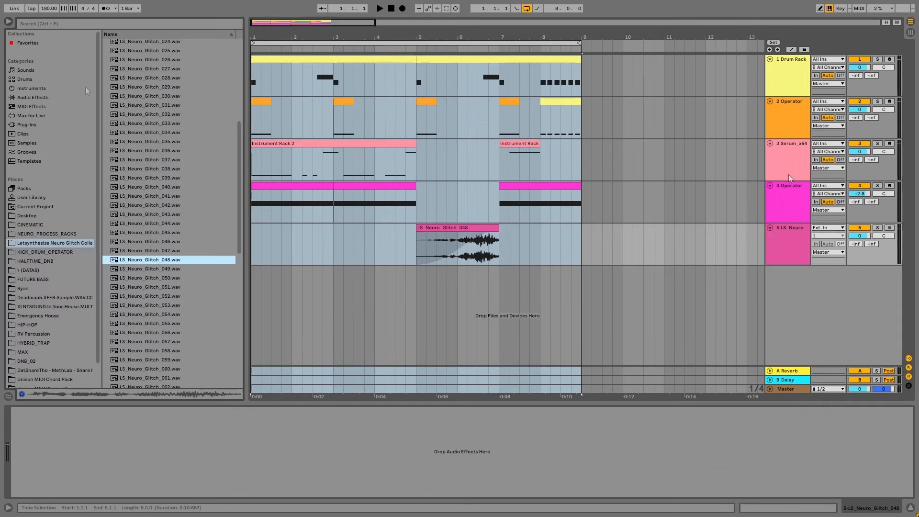
click(25, 44)
drag(140, 61, 447, 249)
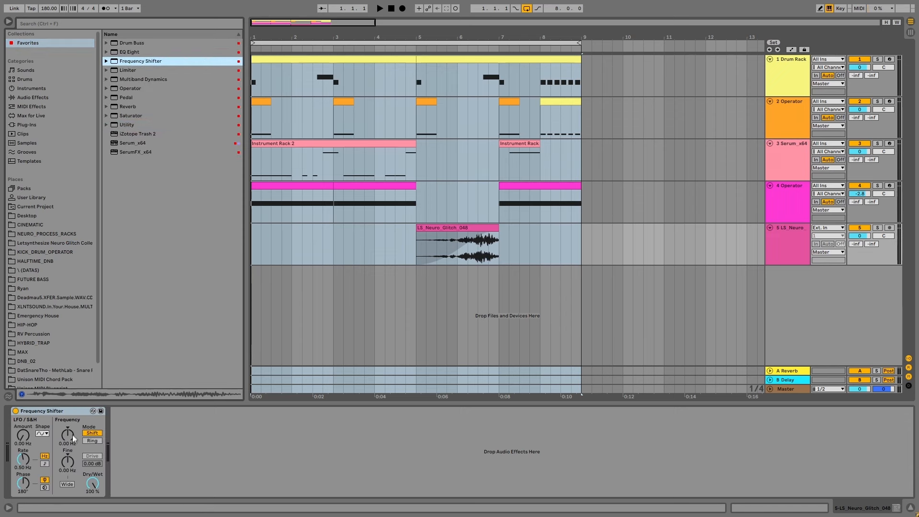
Automate the Frequency Shifter's Coarse frequency to rise from about -450 Hz at bar 5 to about 1.05 kHz at bar 7
key(a)
drag(790, 265, 790, 305)
drag(426, 39, 425, 69)
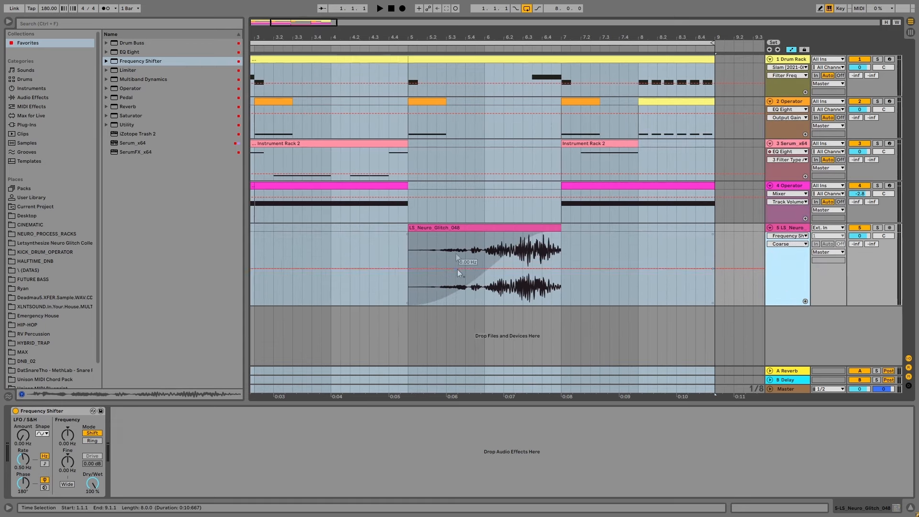
click(409, 269)
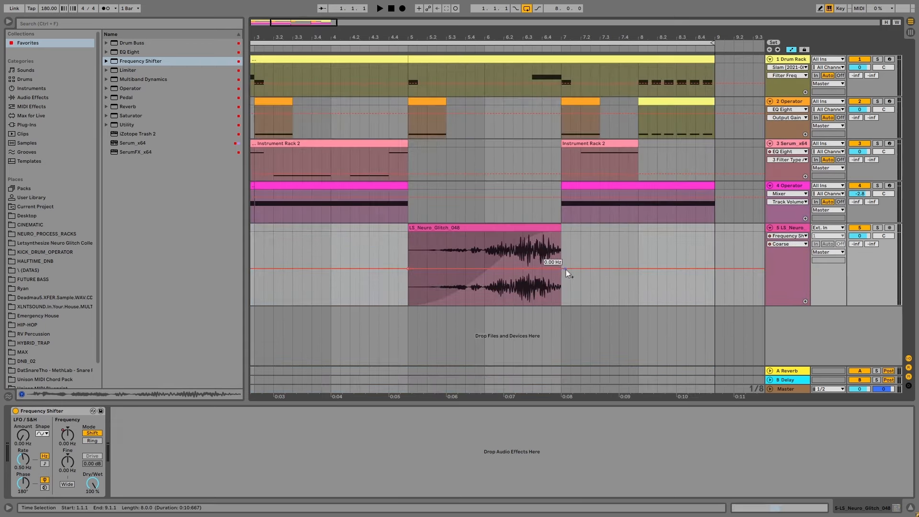
drag(561, 268, 562, 265)
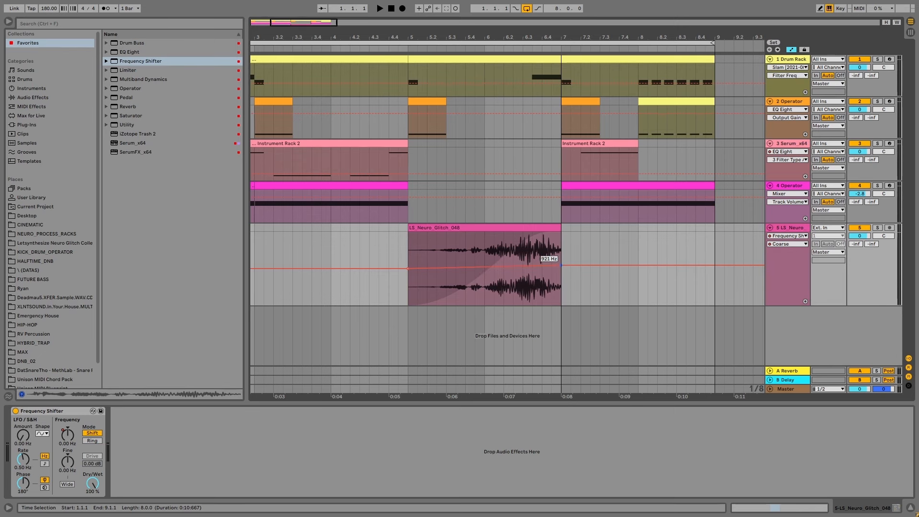
drag(408, 269, 408, 271)
Play the glitch clip from bar 5 to hear the frequency sweep, and stop before bar 7
click(415, 280)
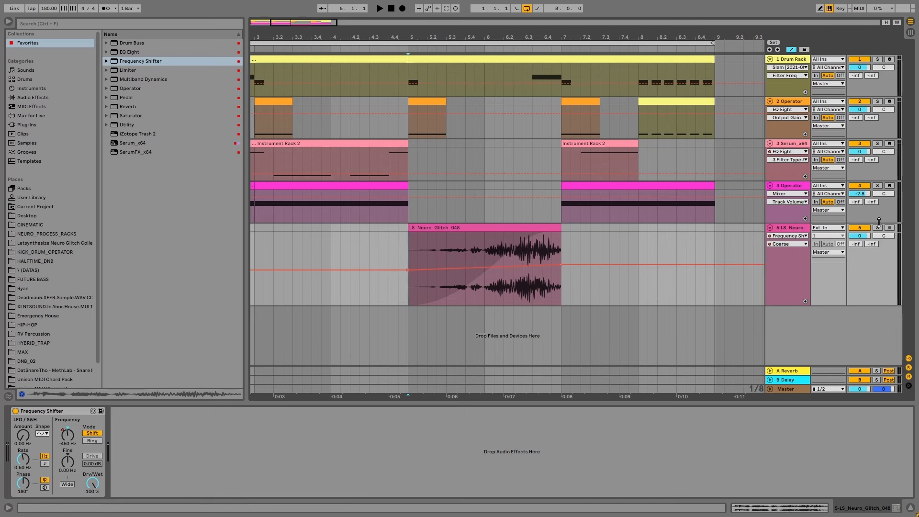
key(space)
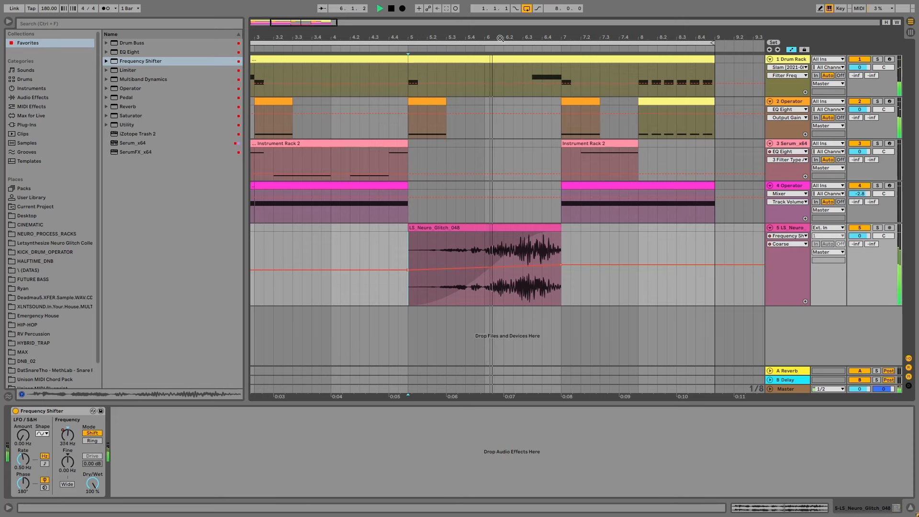
key(minus)
drag(500, 32, 500, 22)
key(space)
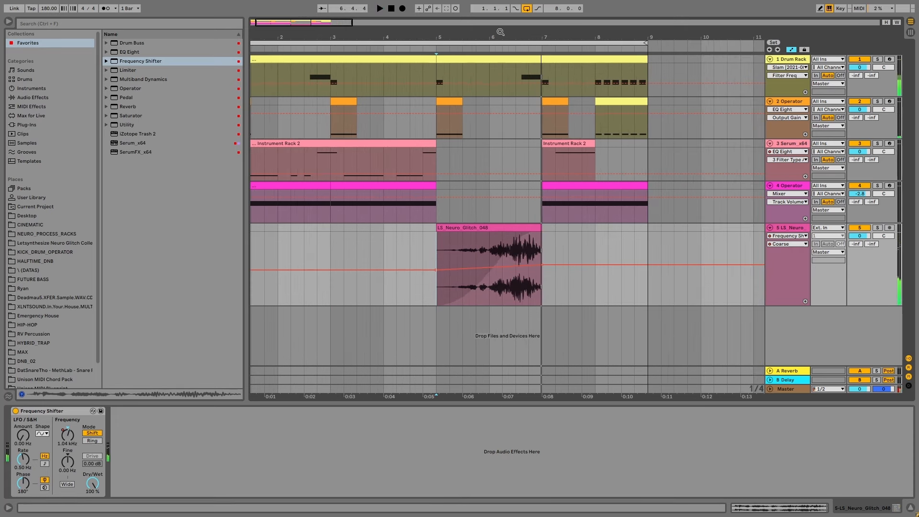
Add a Pedal after the Frequency Shifter, set it to Fuzz with Bass at 19%, and play it from bar 5
drag(129, 99, 145, 434)
click(164, 445)
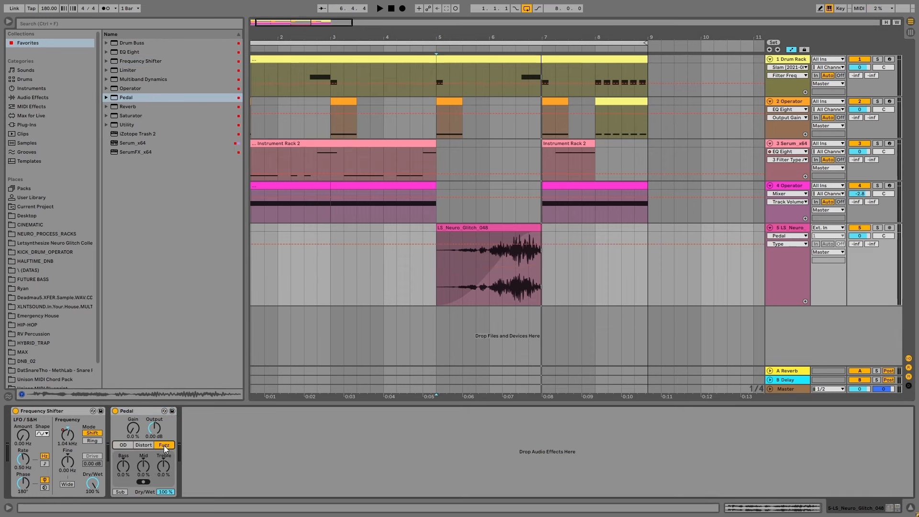
drag(126, 473, 126, 461)
key(space)
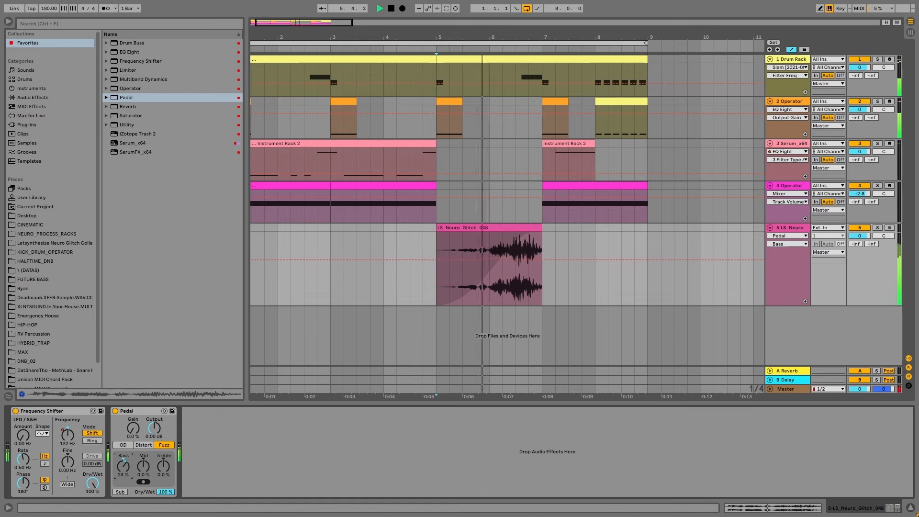
key(space)
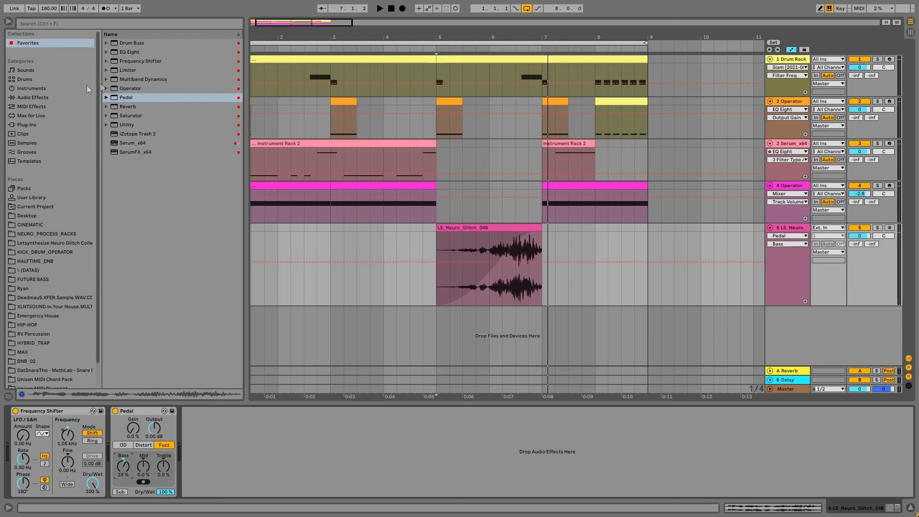
Add a Spectral Resonator from the Reverb & Resonance audio effects after the Pedal on the glitch track
click(25, 98)
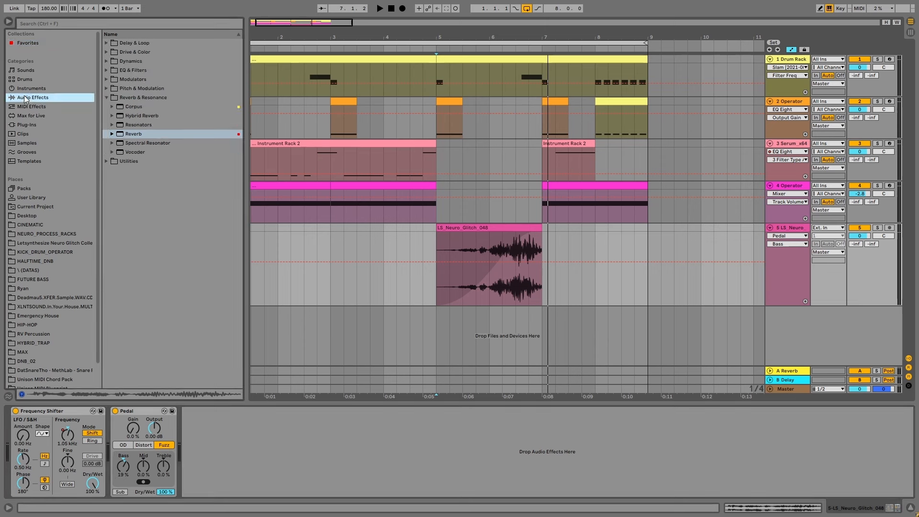
click(108, 100)
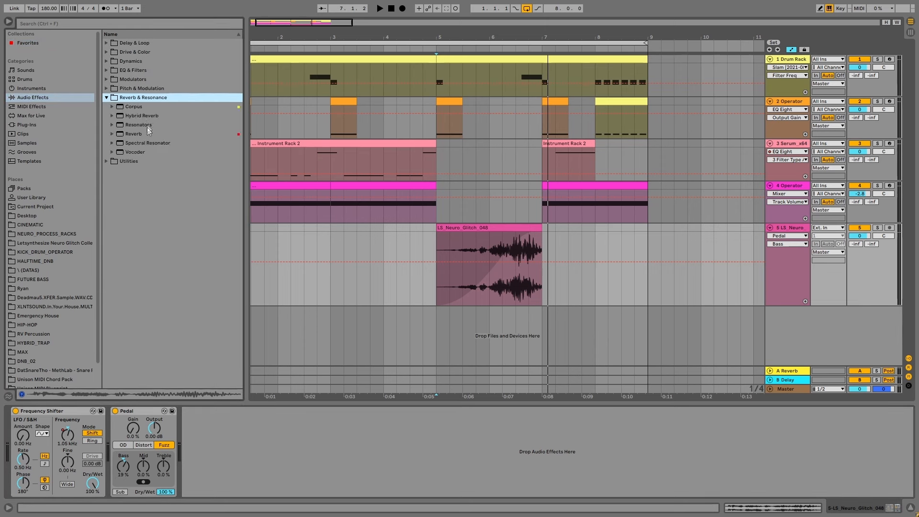
drag(144, 143, 236, 445)
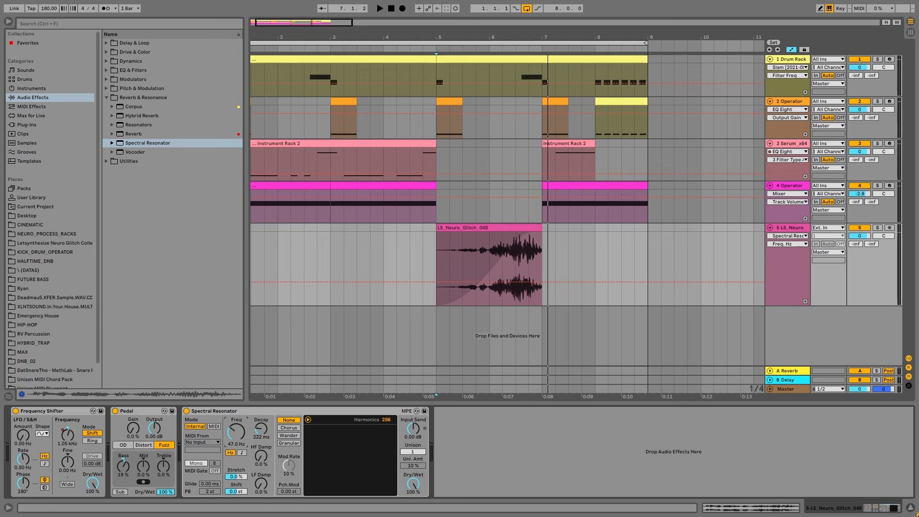
Set the Spectral Resonator's Freq to 49.0 Hz, Unison to 8 and Unison Amount to 29%
drag(237, 432, 240, 435)
drag(413, 453, 413, 443)
drag(411, 467, 411, 458)
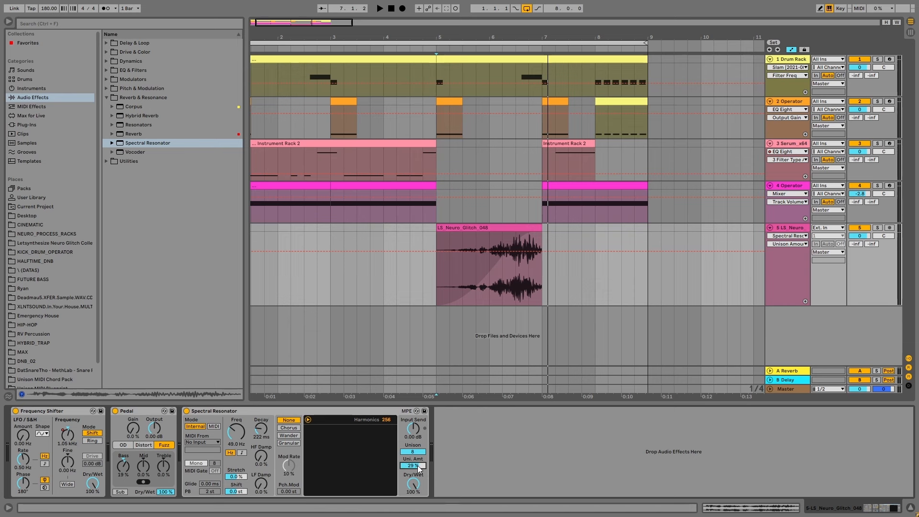
Lower the glitch track's volume to -9.1 dB and play the loop to check its balance against the other tracks
key(space)
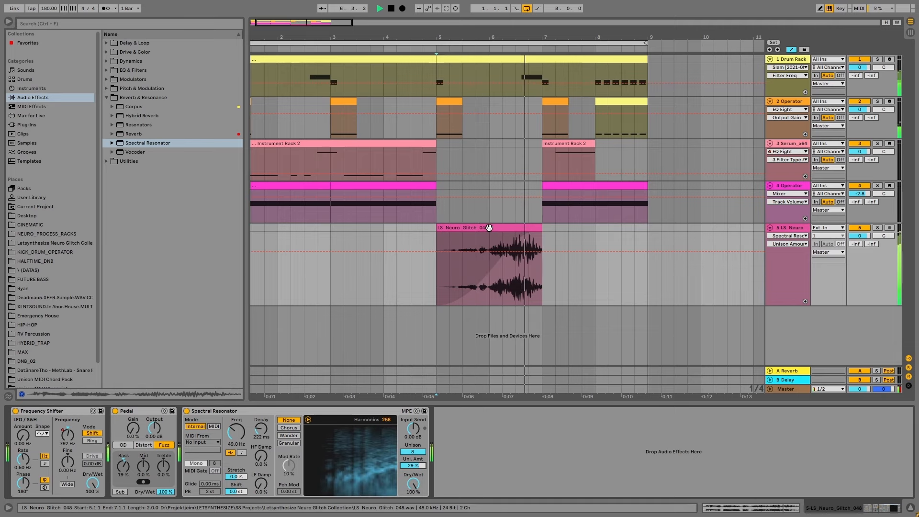
drag(482, 36, 482, 23)
key(space)
mouse_move(861, 236)
mouse_down()
mouse_move(854, 247)
mouse_move(860, 240)
mouse_up()
key(space)
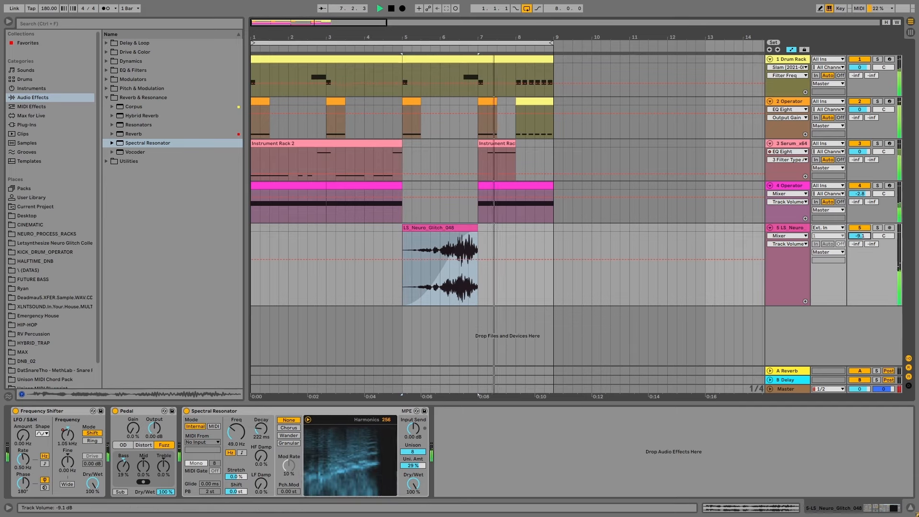
drag(586, 37, 586, 29)
drag(442, 37, 409, 35)
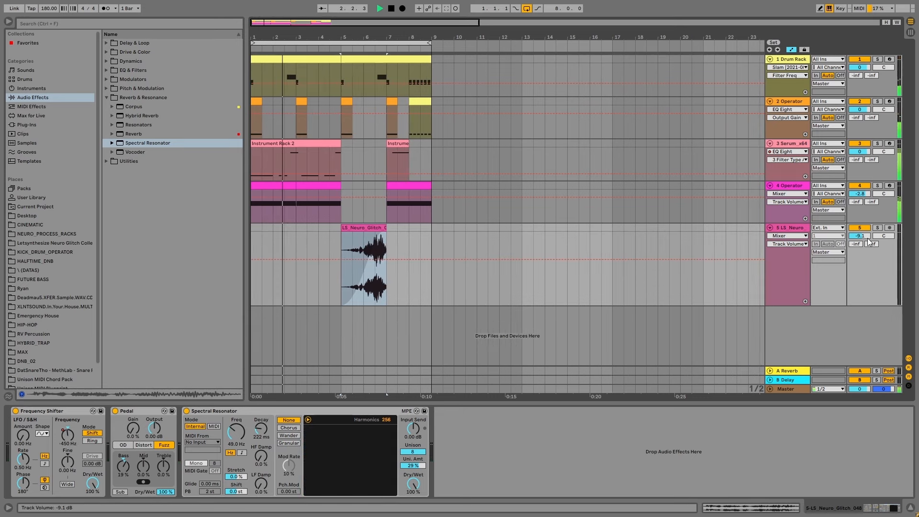
click(391, 9)
Hide the automation lanes and reduce the height of the glitch track
click(794, 226)
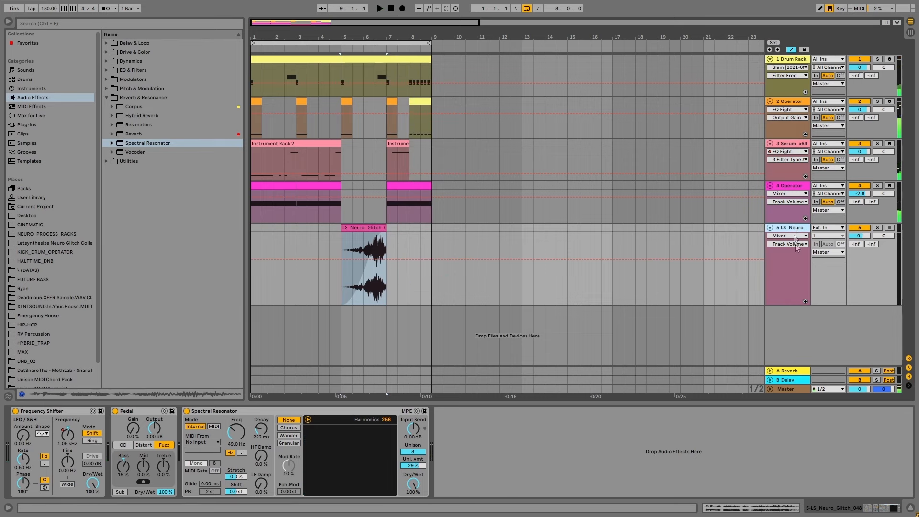
click(386, 234)
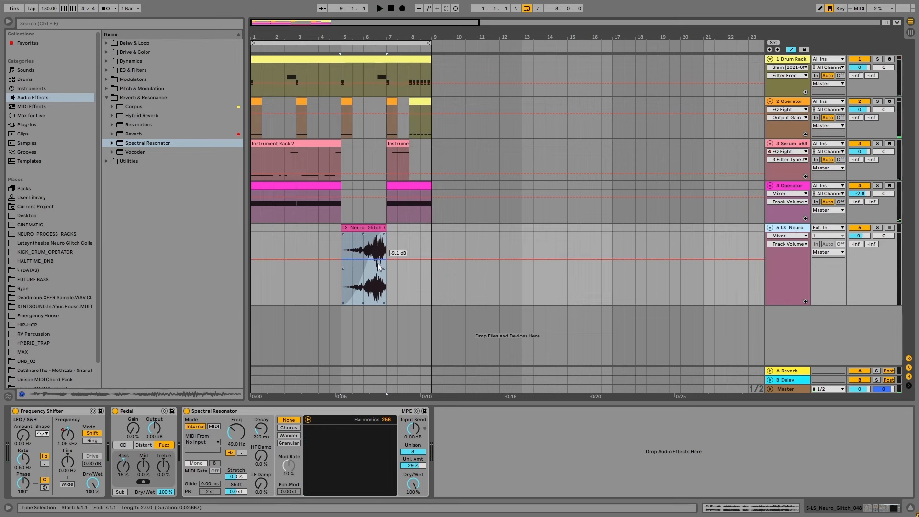
click(792, 50)
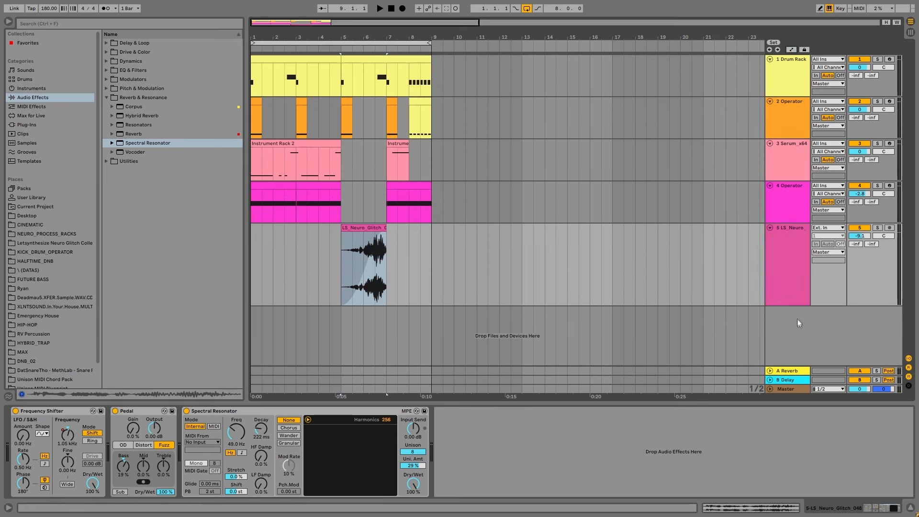
drag(796, 305, 792, 265)
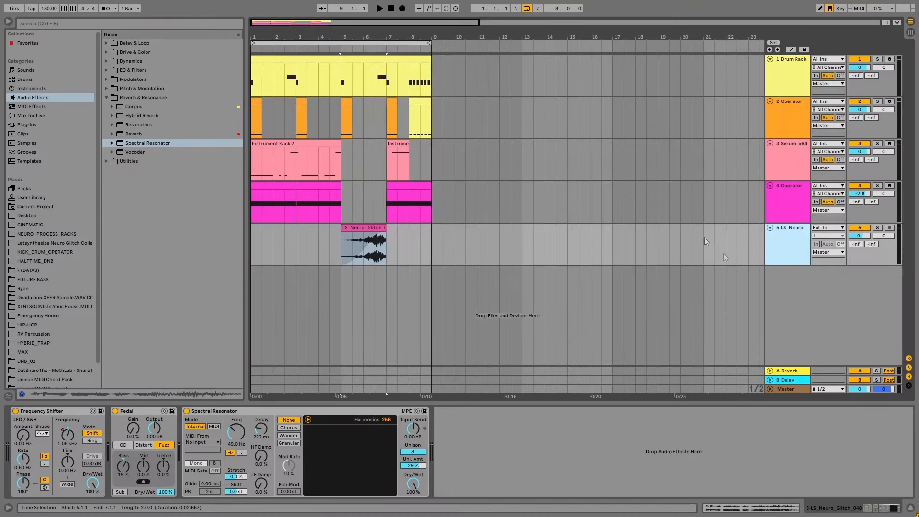
drag(250, 37, 251, 76)
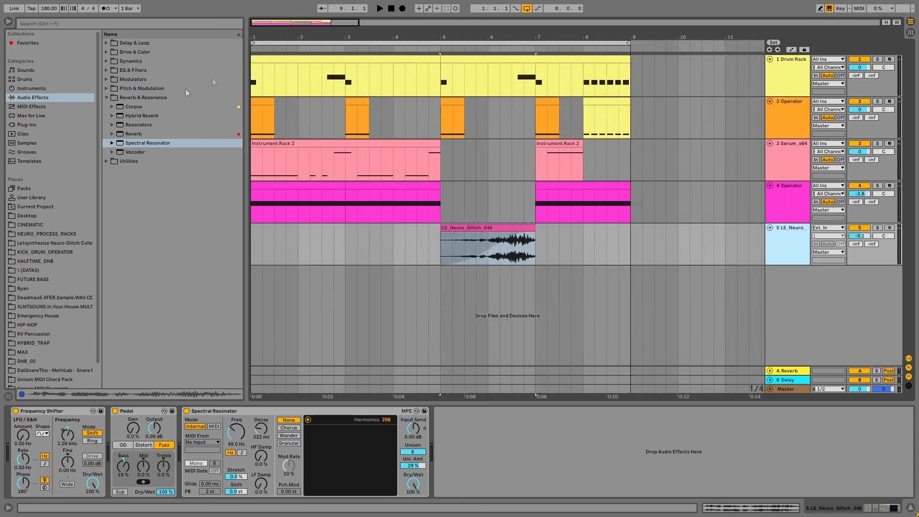
Add an Operator instrument on a new track below the glitch track and insert an empty two-bar MIDI clip from bar 5 to 7
click(32, 89)
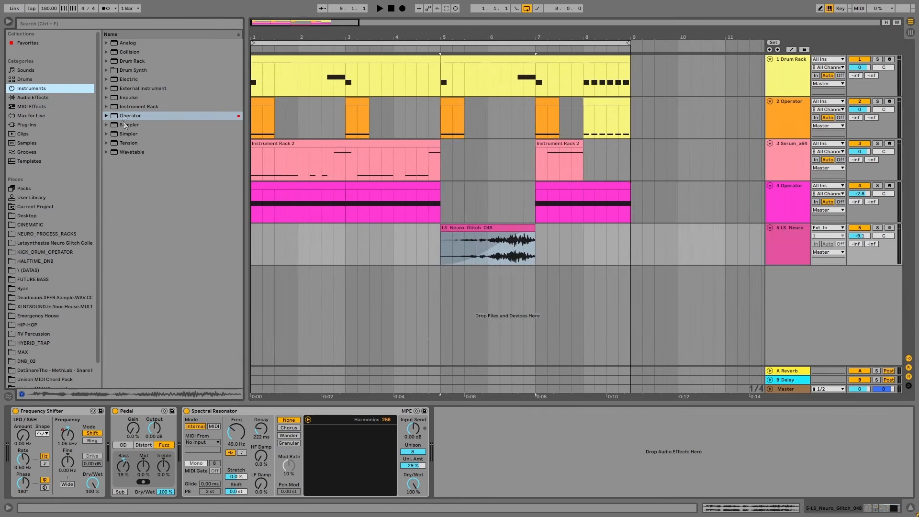
drag(117, 117, 433, 294)
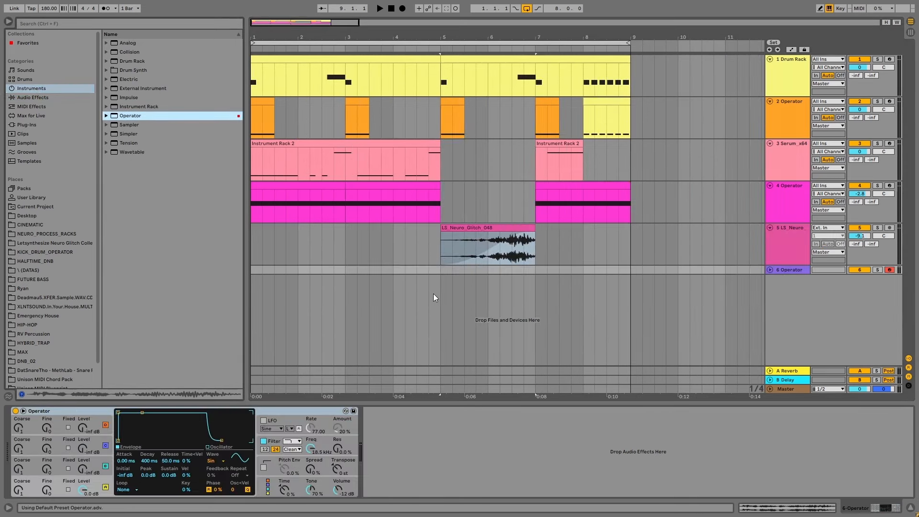
click(770, 270)
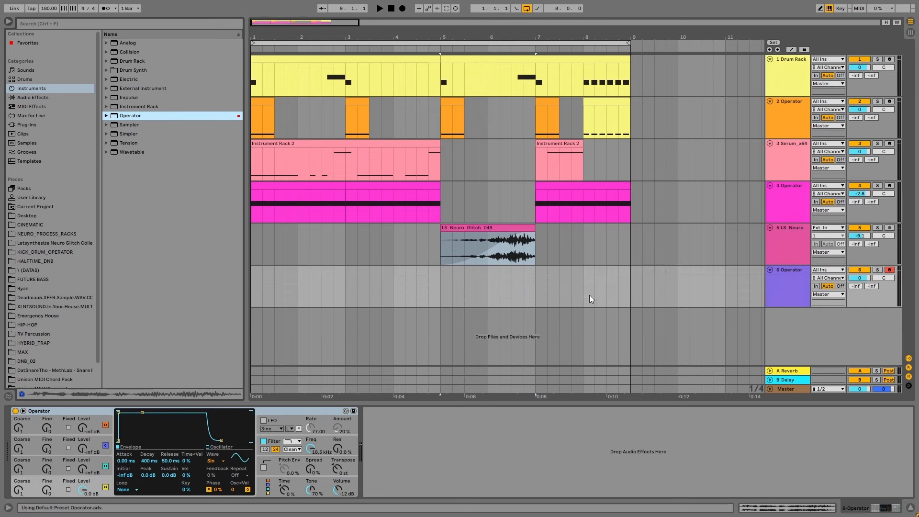
drag(533, 275, 441, 278)
key(ctrl+shift+m)
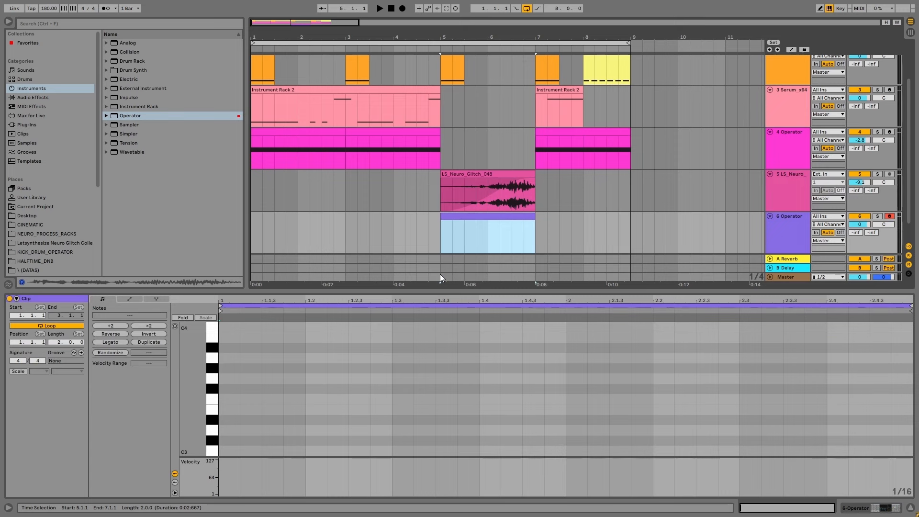
Draw a D0 note two sixteenths long at the start of the new clip
scroll(465, 230, down, 1)
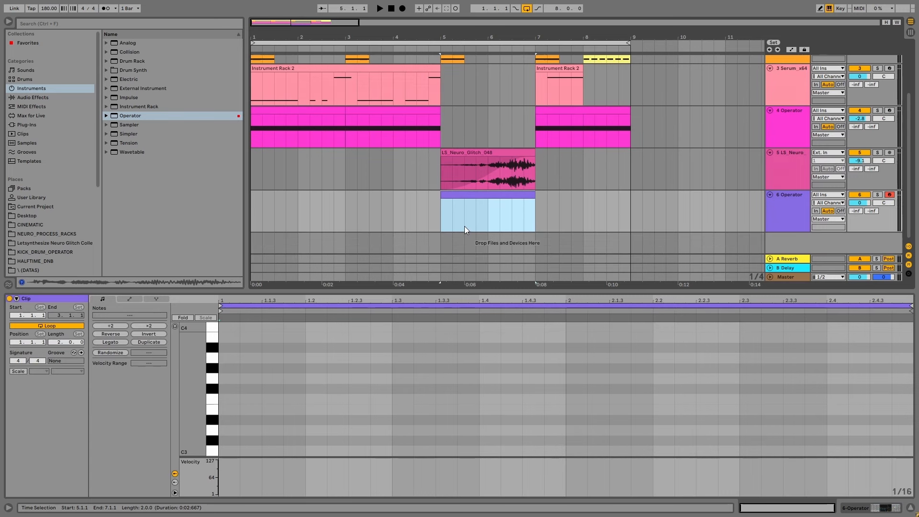
drag(198, 425, 197, 131)
drag(197, 456, 197, 347)
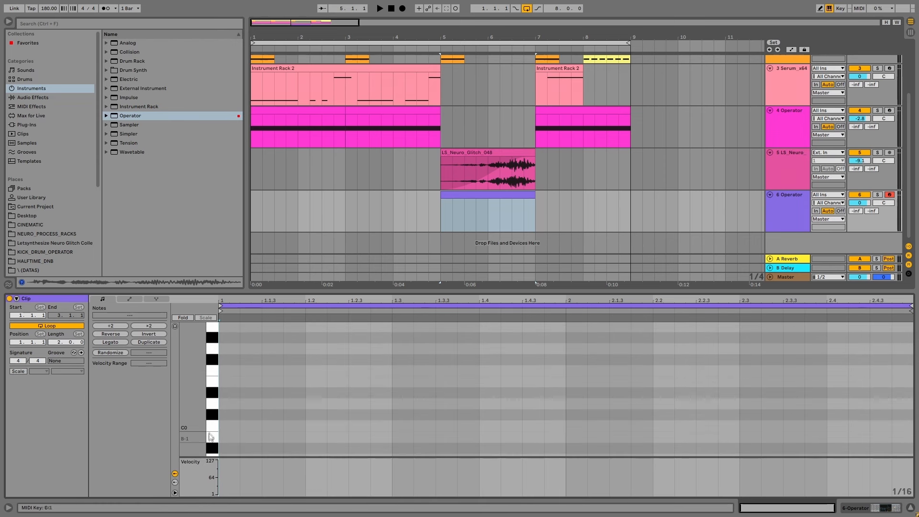
double_click(234, 407)
drag(239, 403, 261, 406)
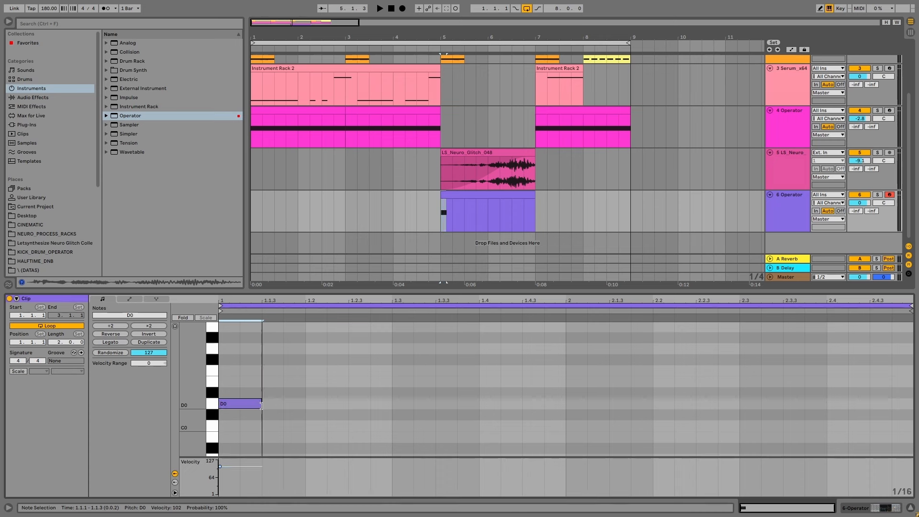
Solo the new Operator track and copy the D0 note on each beat of the clip's first bar and wider apart in the second
click(878, 195)
drag(239, 405, 413, 405)
drag(413, 405, 501, 406)
drag(501, 406, 636, 407)
drag(636, 407, 765, 407)
drag(765, 407, 895, 406)
Play the soloed notes from bar 5 and set the new Operator's Volume to -5.1 dB
key(space)
click(793, 200)
key(space)
drag(338, 489, 338, 476)
key(space)
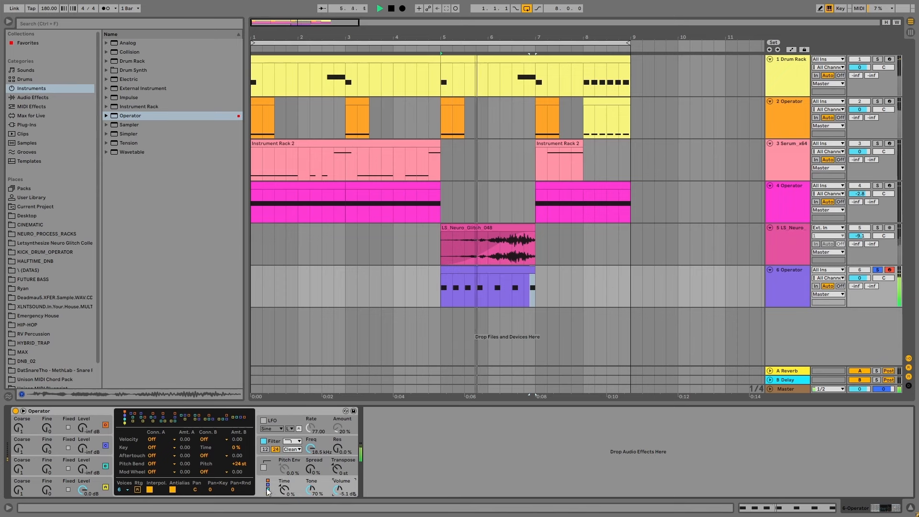
Draw custom harmonics into the waveform of Operator's oscillator A and play the result from bar 5
click(98, 484)
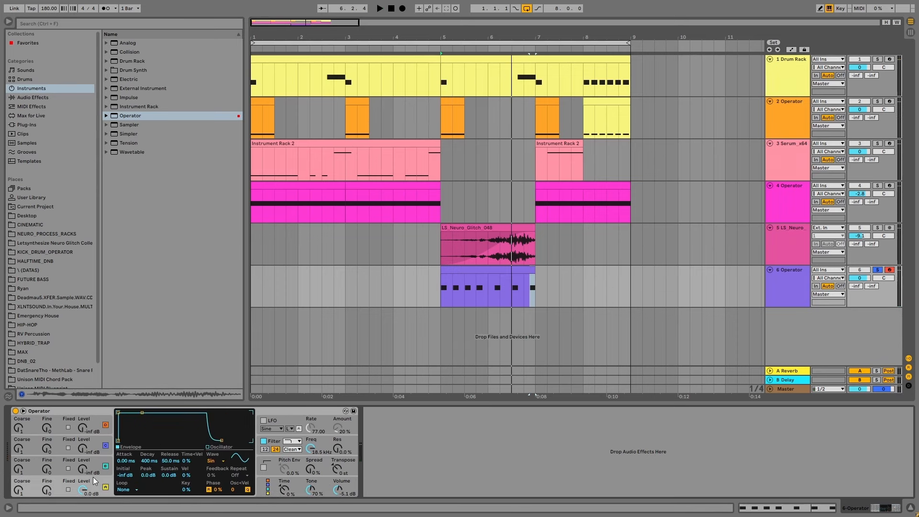
click(209, 449)
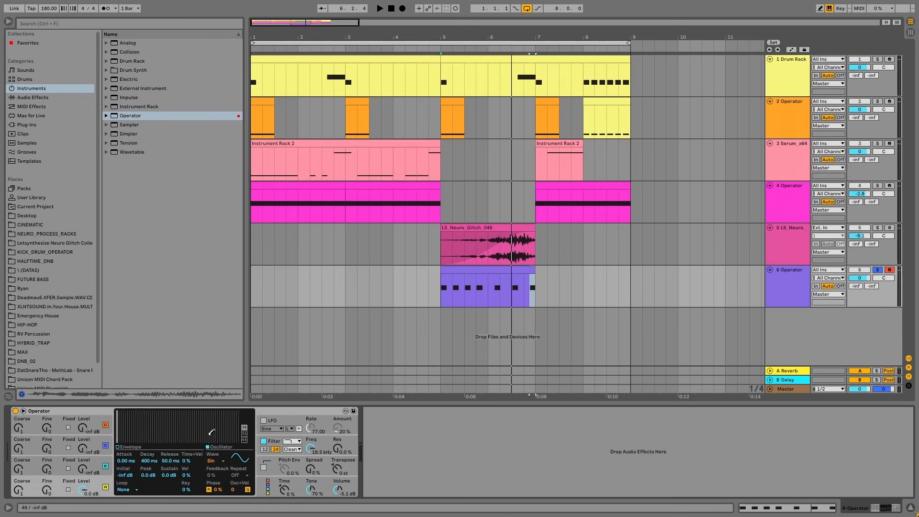
drag(126, 421, 141, 436)
key(space)
key(space)
Set oscillator B's level to -9.7 dB, draw a descending set of low harmonics into its waveform, and play it
click(98, 464)
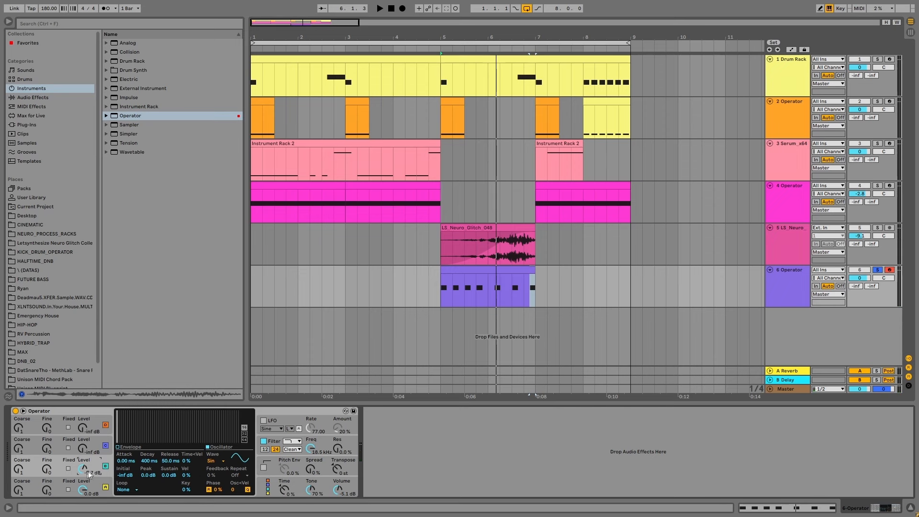
mouse_move(119, 411)
mouse_down()
mouse_move(141, 421)
mouse_move(134, 417)
mouse_up()
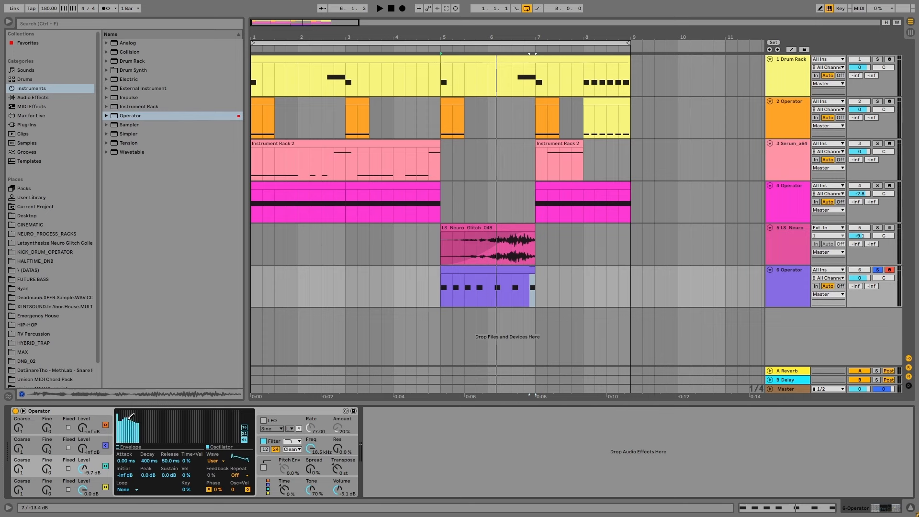
key(space)
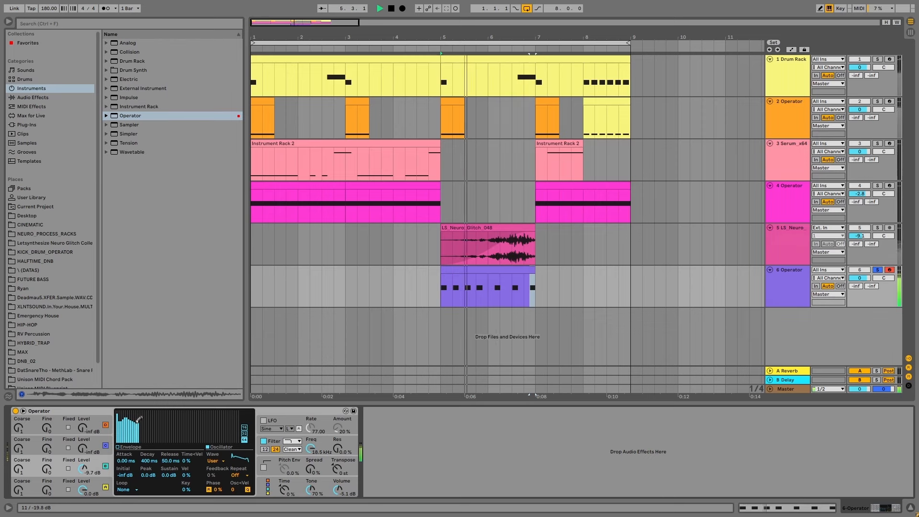
key(space)
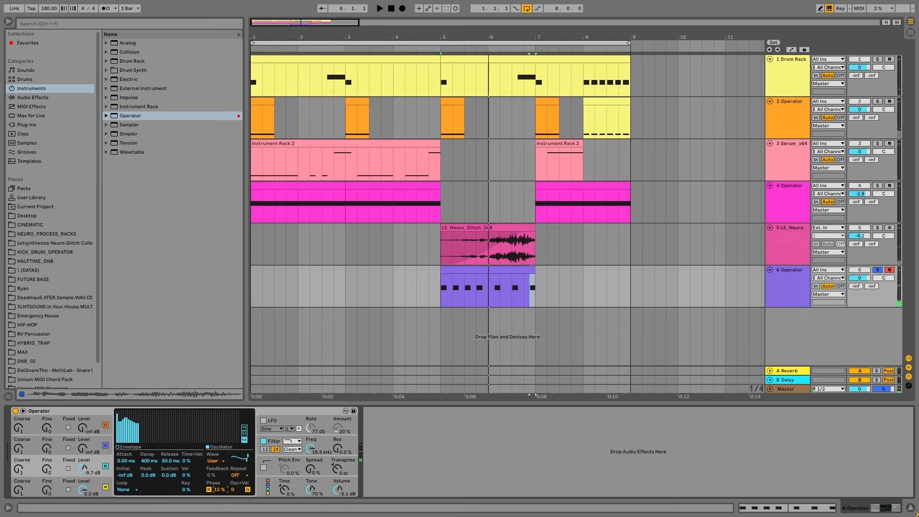
Adjust oscillator B's Phase while repeatedly playing the notes from bar 5 to compare the sound
key(space)
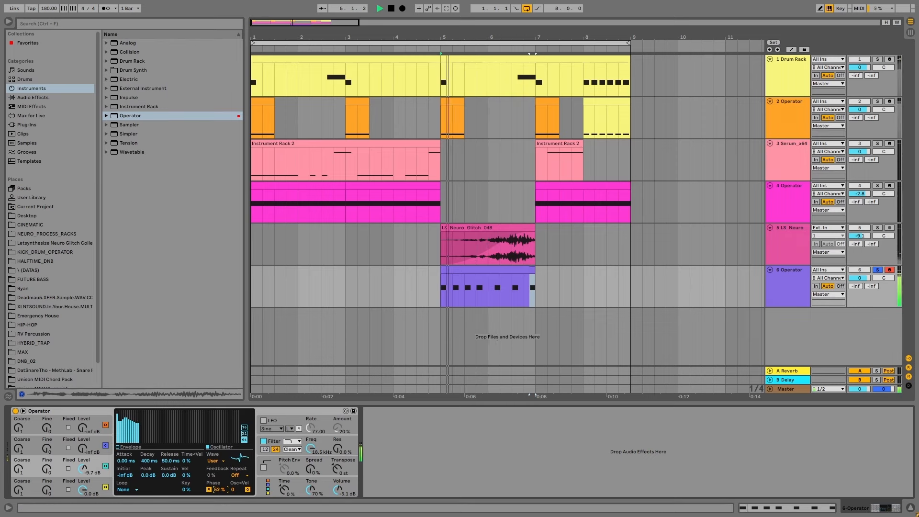
key(space)
key(space)
key(space)
key(space)
key(space)
key(space)
key(space)
key(space)
drag(220, 490, 217, 494)
key(space)
key(space)
key(space)
key(space)
key(space)
key(space)
key(space)
key(space)
key(space)
key(space)
key(space)
key(space)
key(space)
key(space)
key(space)
key(space)
key(space)
key(space)
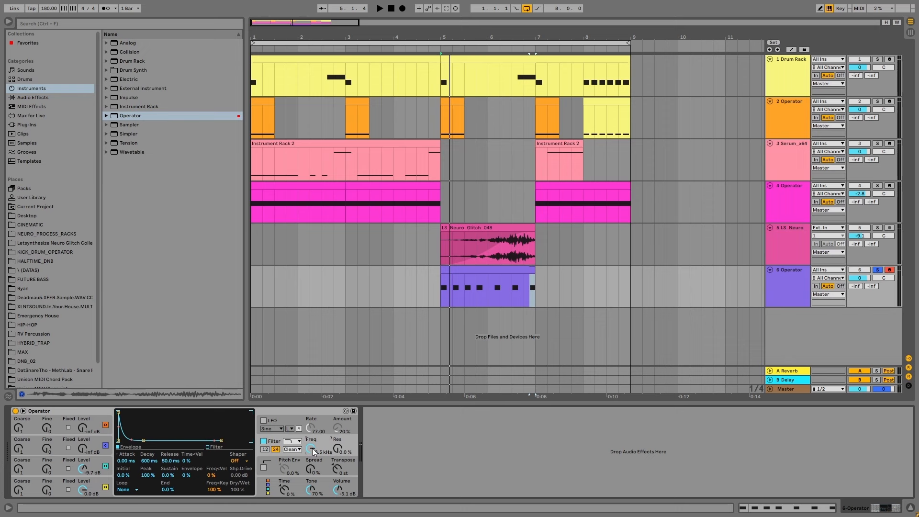
Switch Operator's filter circuit to OSR and set its filter drive to 9.38 dB
click(299, 448)
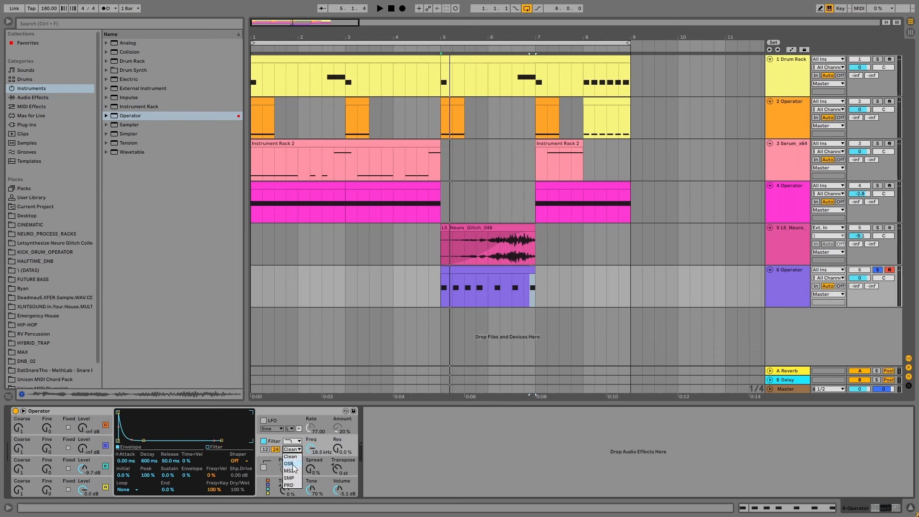
click(294, 464)
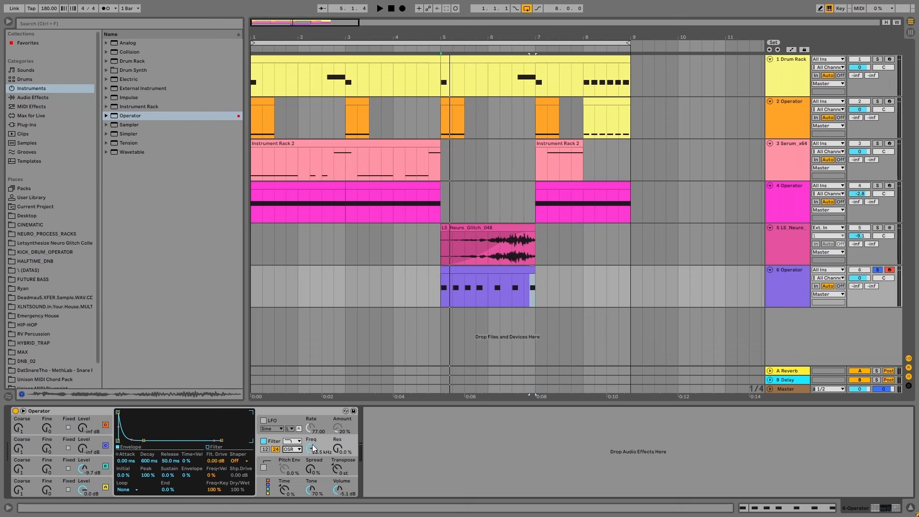
click(215, 462)
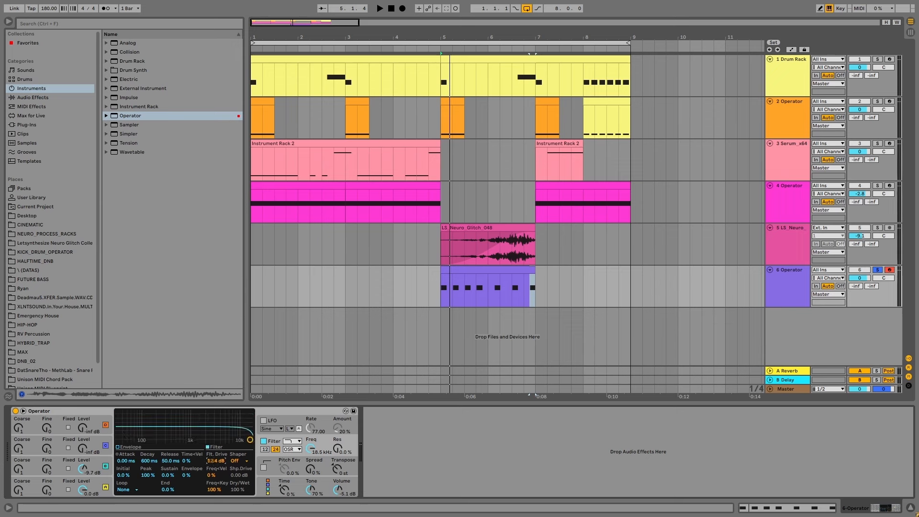
drag(216, 462, 218, 463)
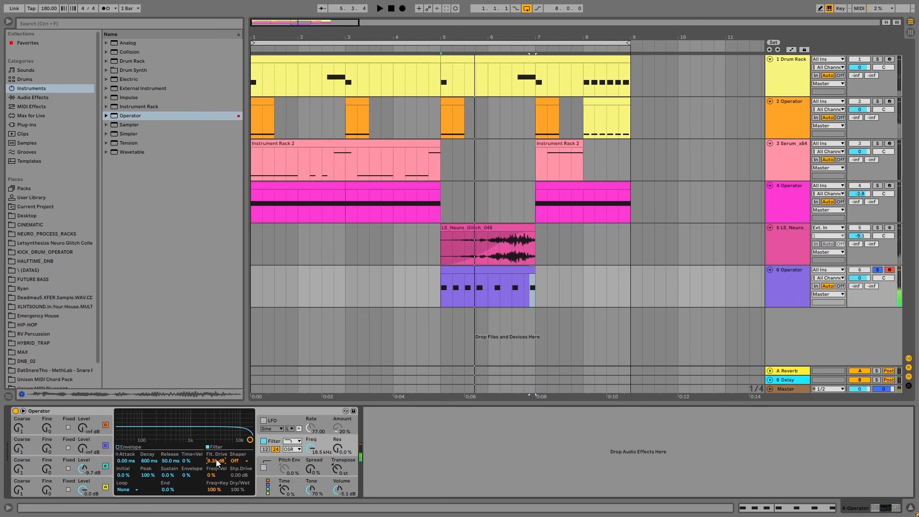
Set the filter's Shaper to Hard with a shaper drive of 6.38 dB while playing the notes
click(235, 462)
key(space)
drag(234, 476, 234, 466)
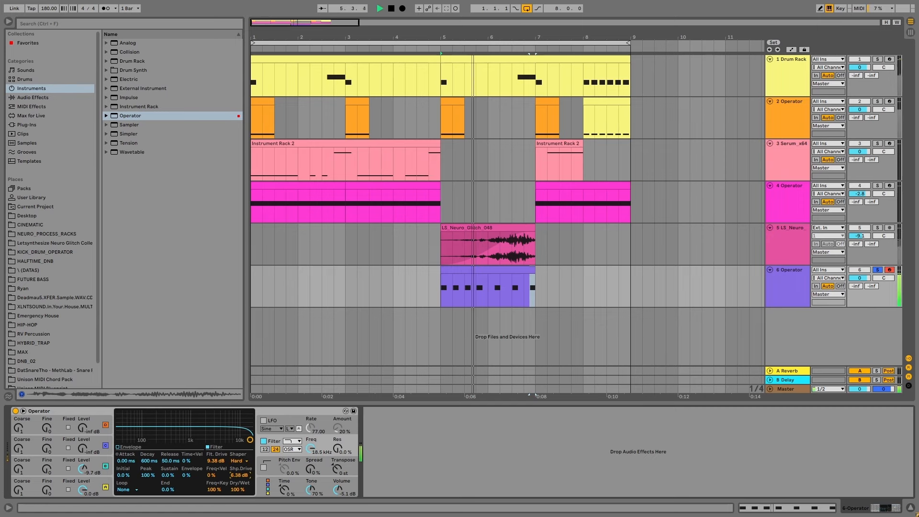
Set Operator's Volume to -7.6 dB and its filter to a frequency of 745 Hz with 22% resonance
drag(338, 489, 337, 487)
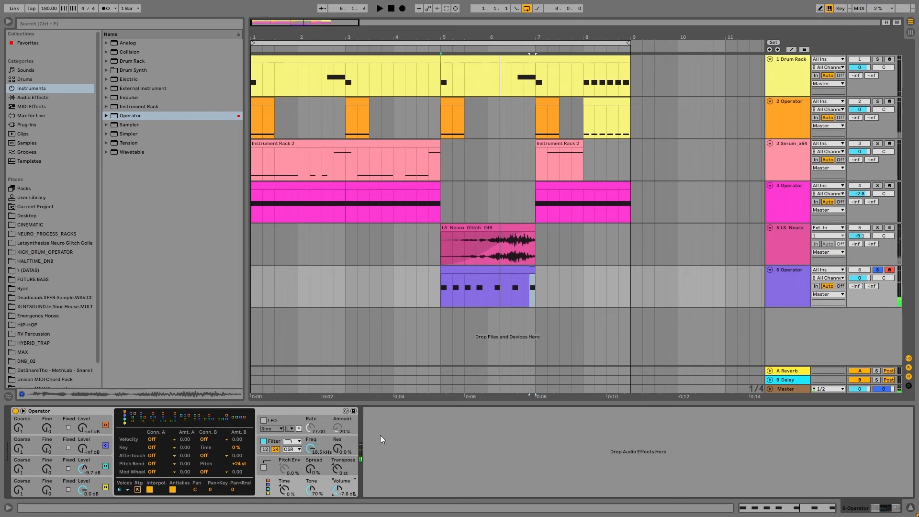
drag(311, 448, 311, 486)
drag(339, 453, 311, 446)
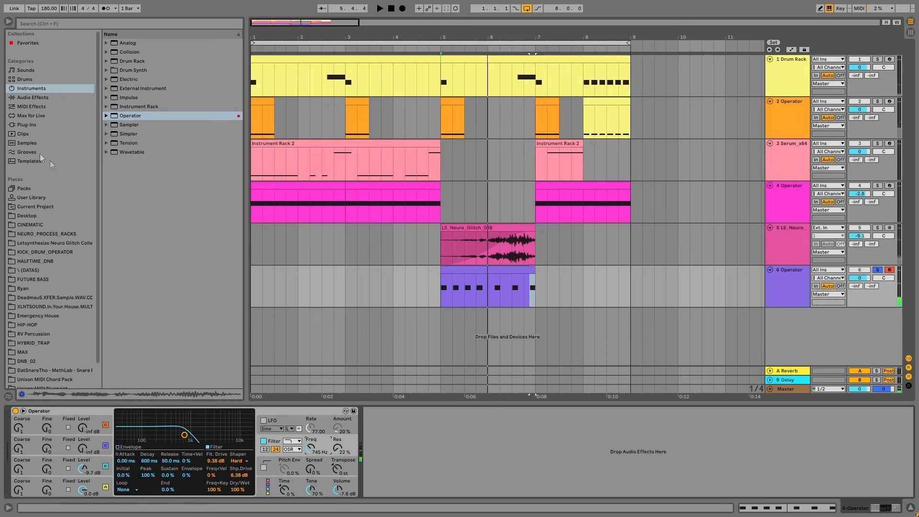
Add Letsynthesize Phat Rack.adg from the Desktop folder after Operator, show its devices, and unfold the Lowend Saturation 01 rack inside
click(31, 215)
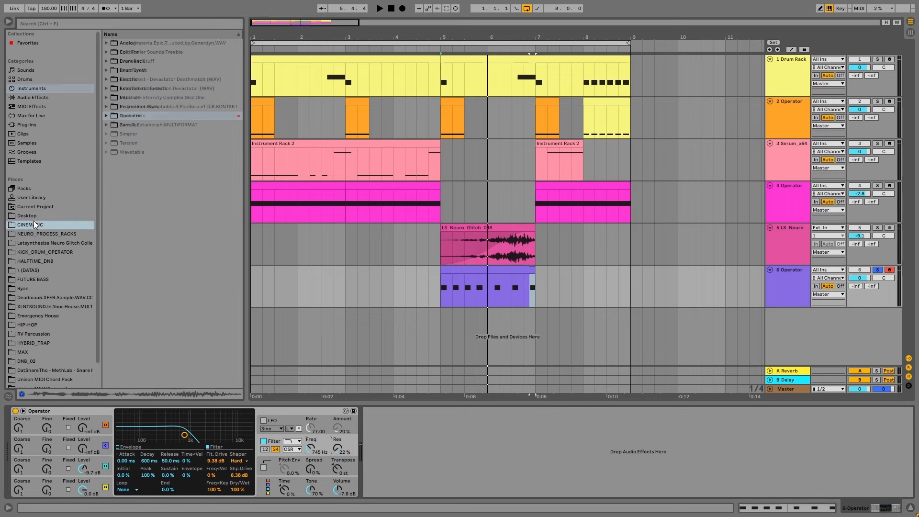
drag(160, 183, 390, 432)
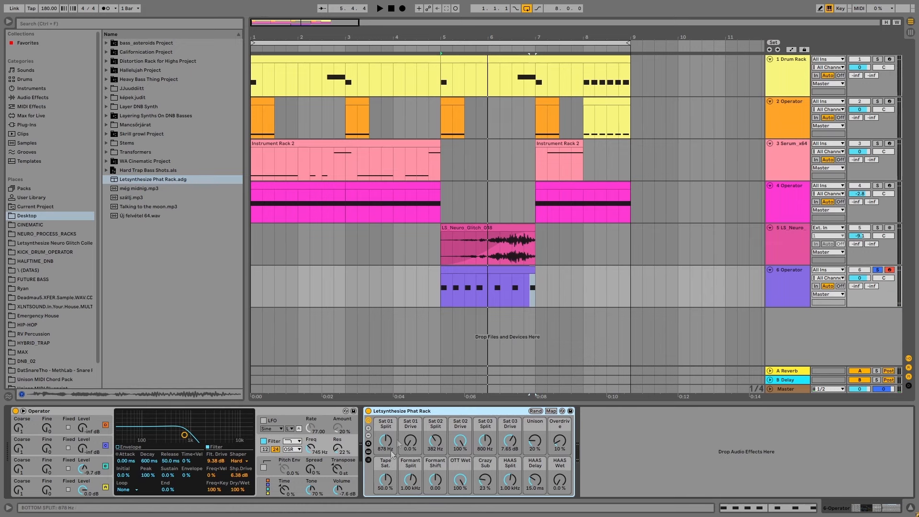
click(369, 451)
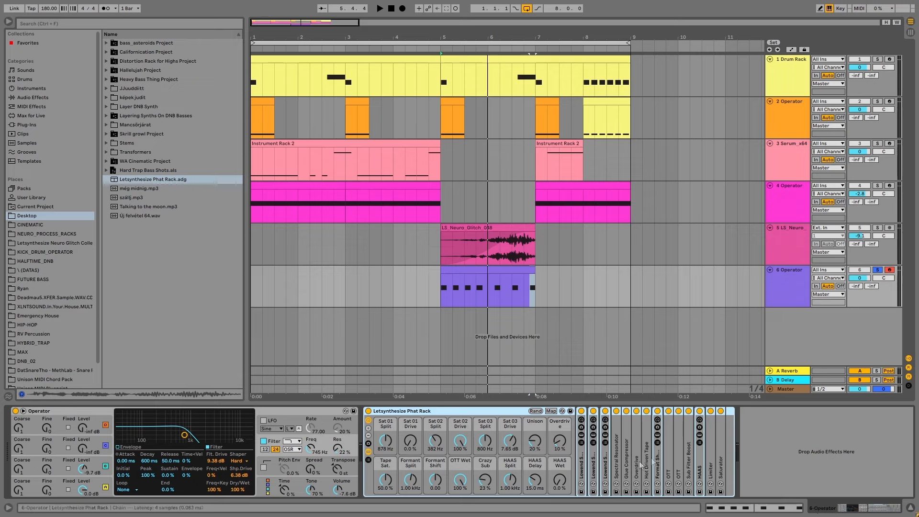
double_click(582, 461)
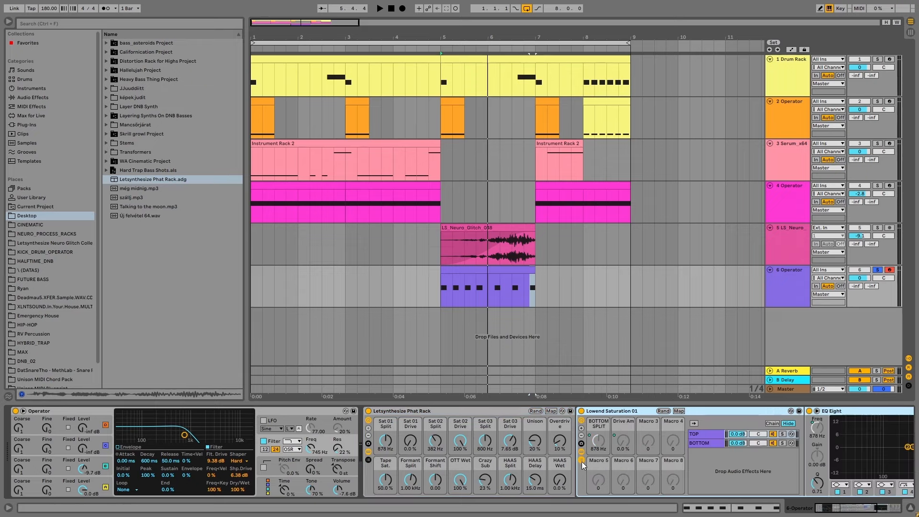
Examine the BOTTOM chain of Lowend Saturation 01 and its Pedal settings, and fold the rack
click(833, 512)
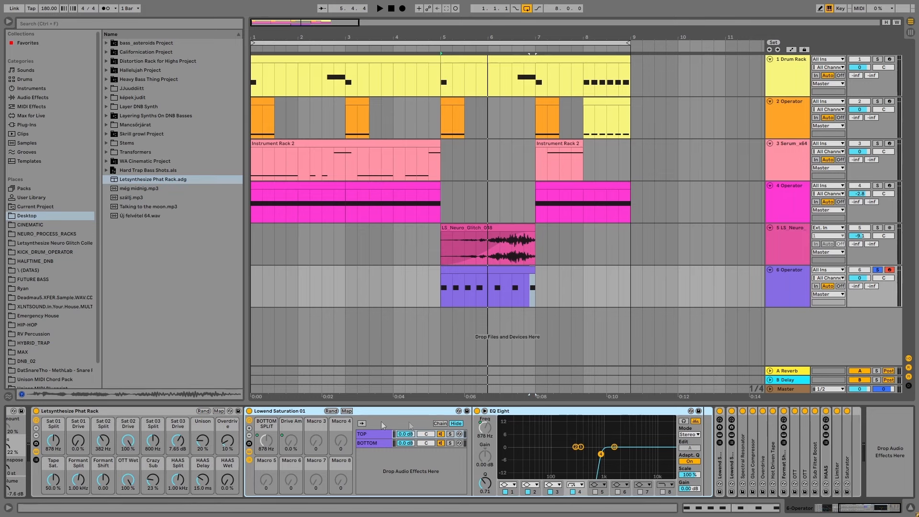
double_click(295, 411)
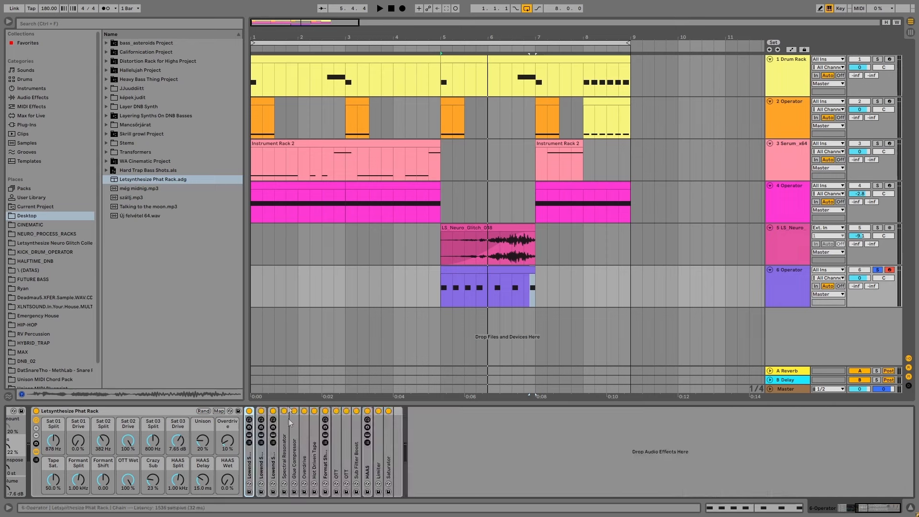
double_click(250, 467)
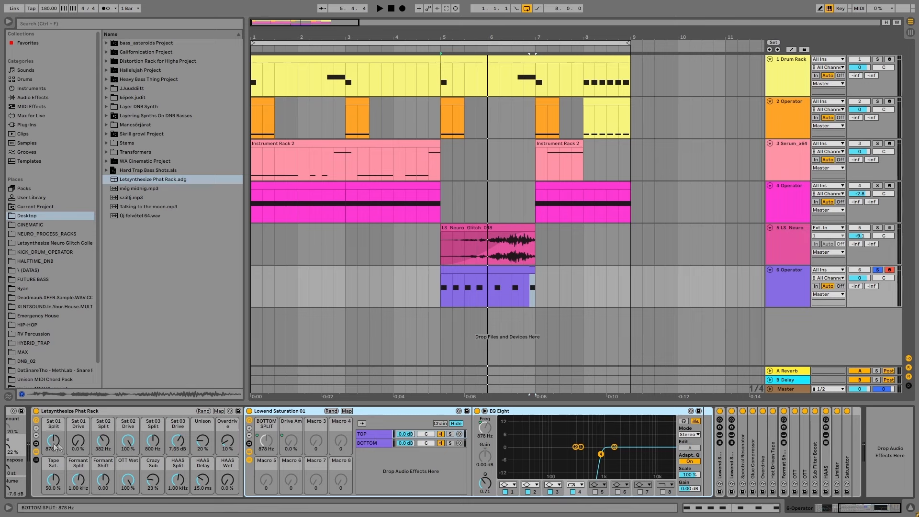
click(375, 433)
click(375, 438)
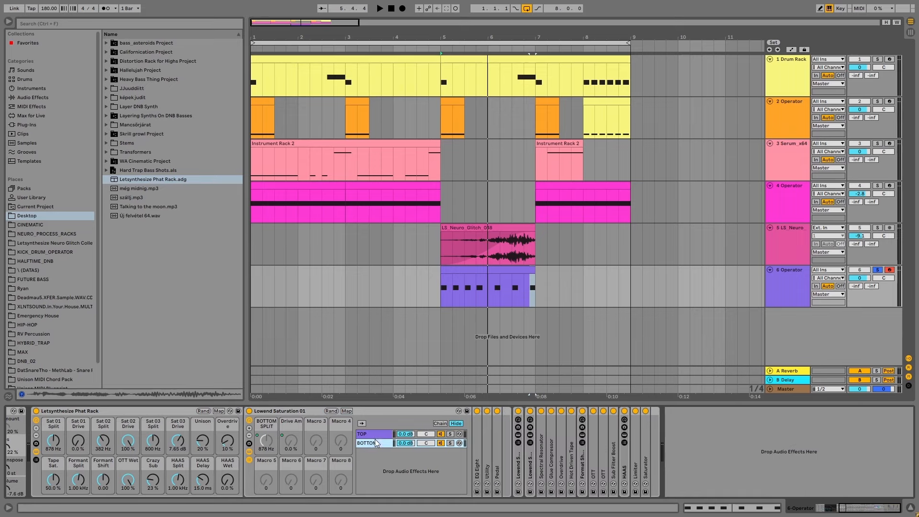
double_click(497, 447)
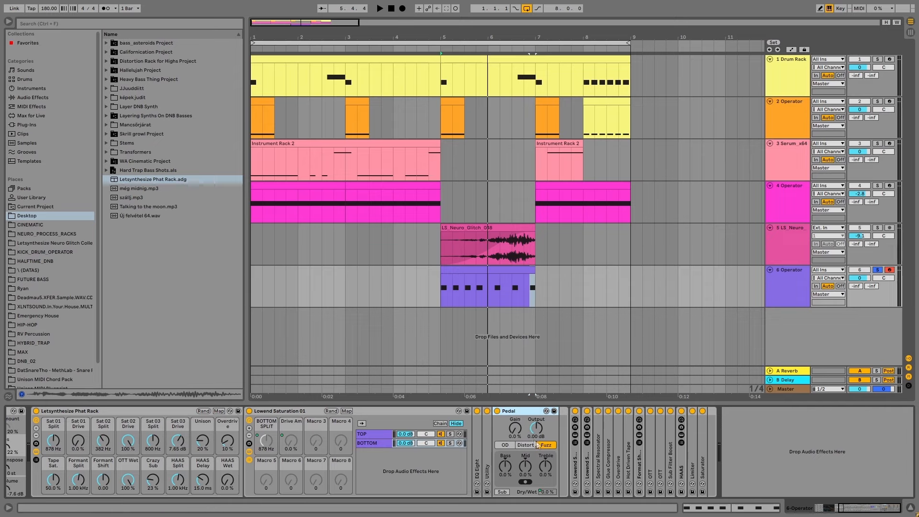
double_click(275, 411)
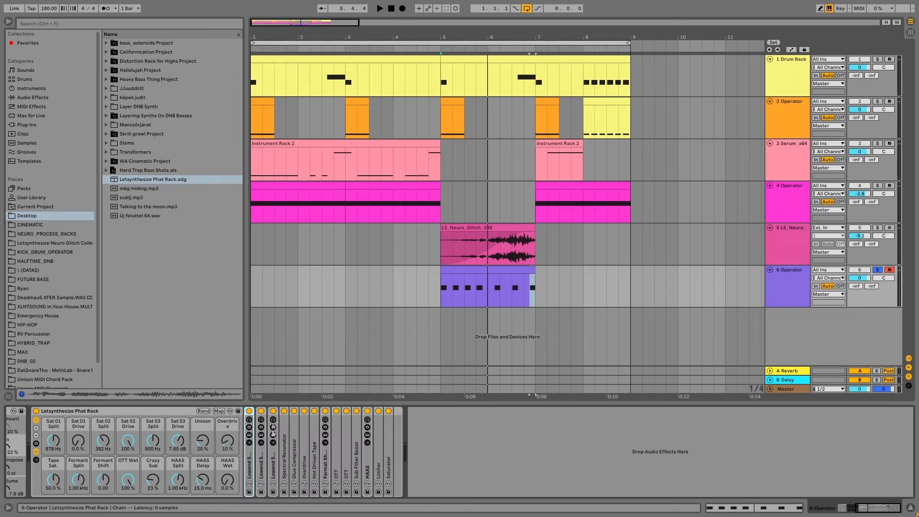
Unfold Lowend Saturation 02, inspect the Amp in its BOTTOM chain, and fold the rack
double_click(259, 463)
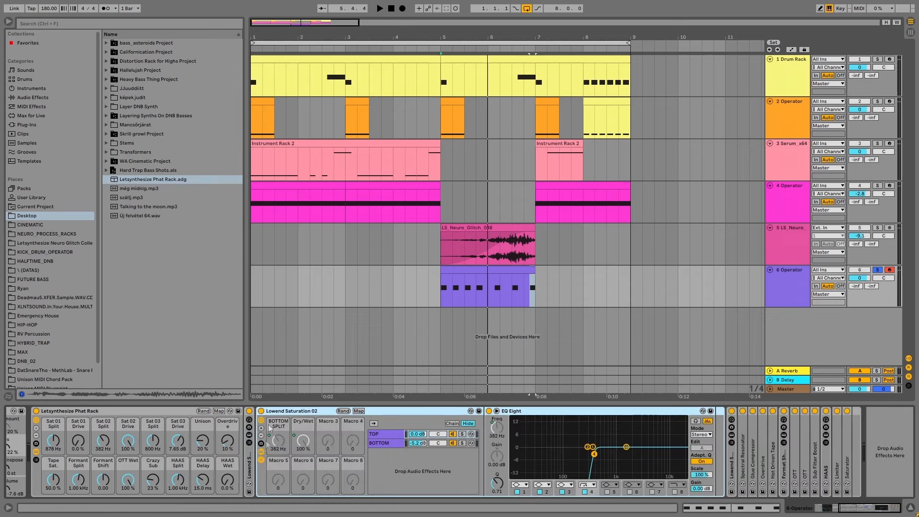
click(384, 443)
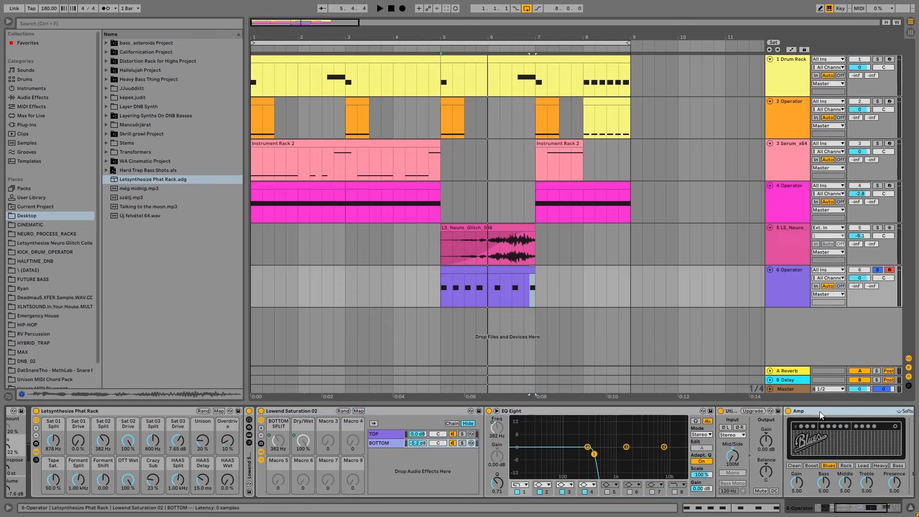
click(867, 511)
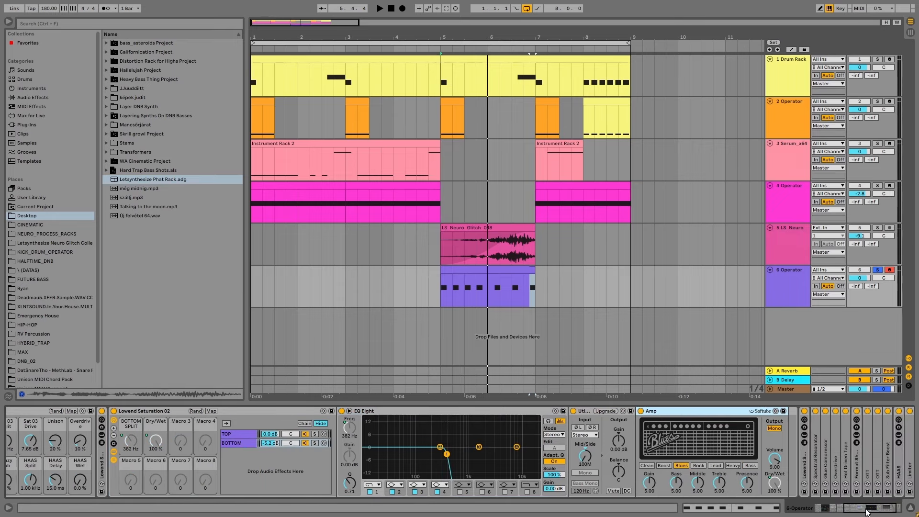
double_click(152, 411)
Unfold Lowend Saturation 03, inspect the A Bit Warmer saturator in its BOTTOM chain, and fold the rack
double_click(125, 464)
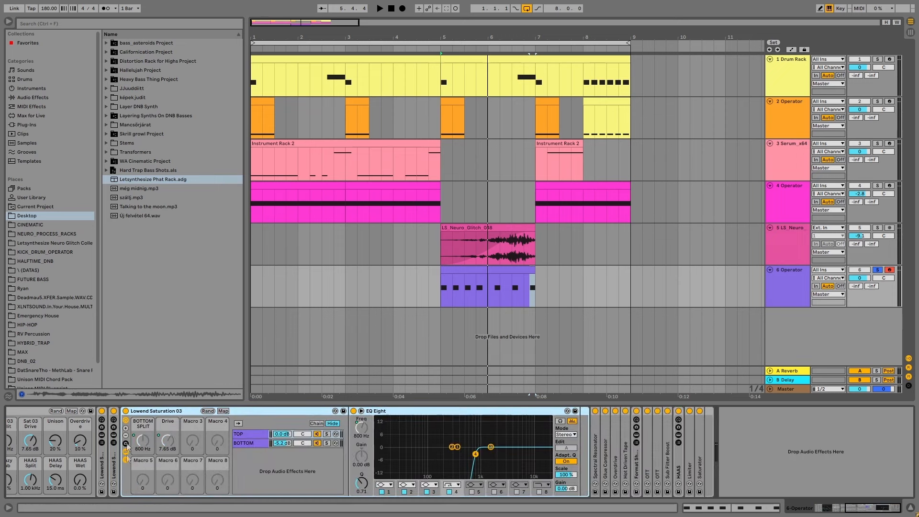
click(250, 443)
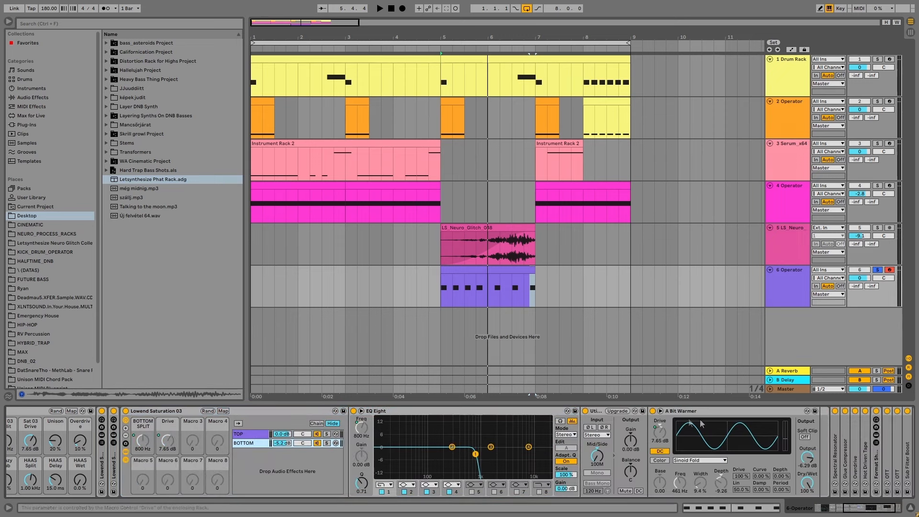
click(723, 413)
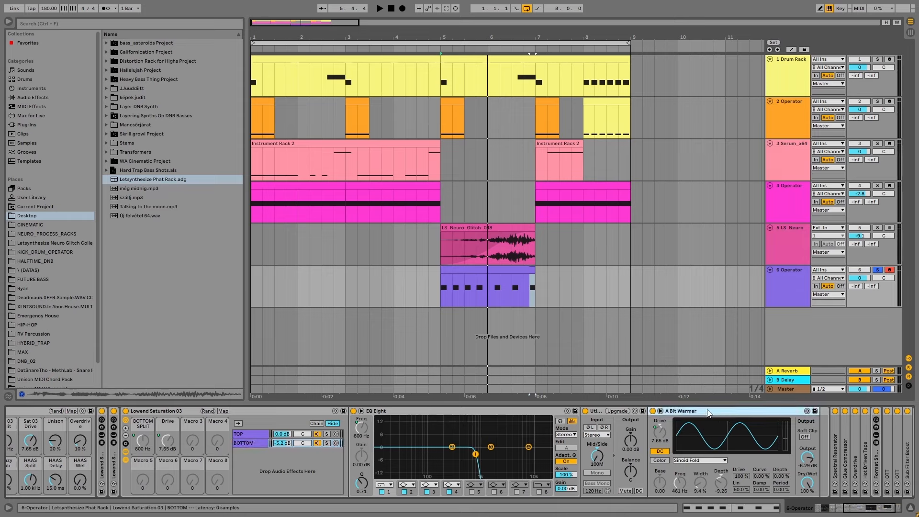
double_click(268, 412)
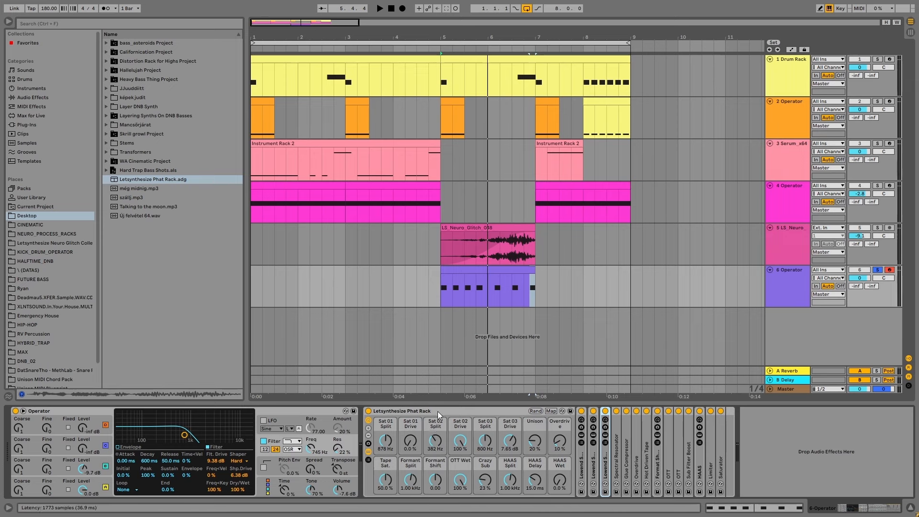
Undo a trial Sat 01 Split value of 752 Hz and inspect the Spectral Resonator and Glue Compressor
drag(387, 442, 387, 452)
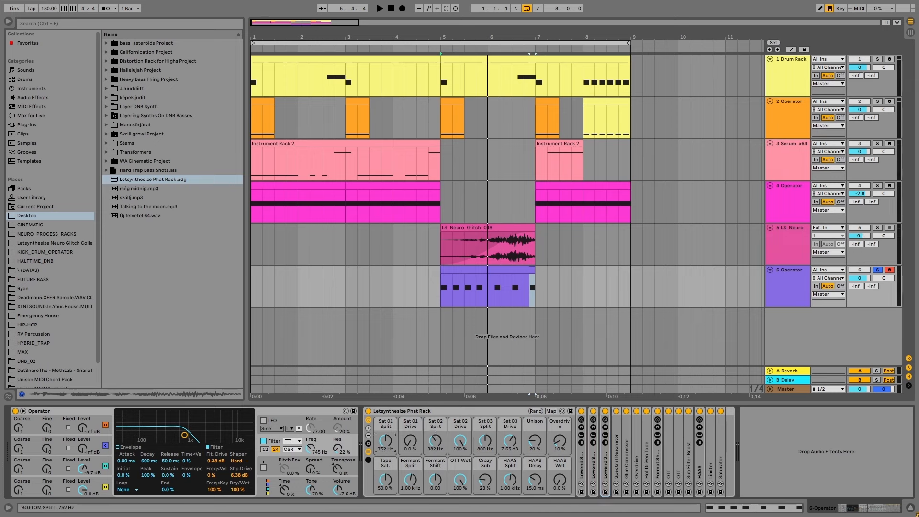
key(ctrl+z)
click(535, 441)
double_click(617, 449)
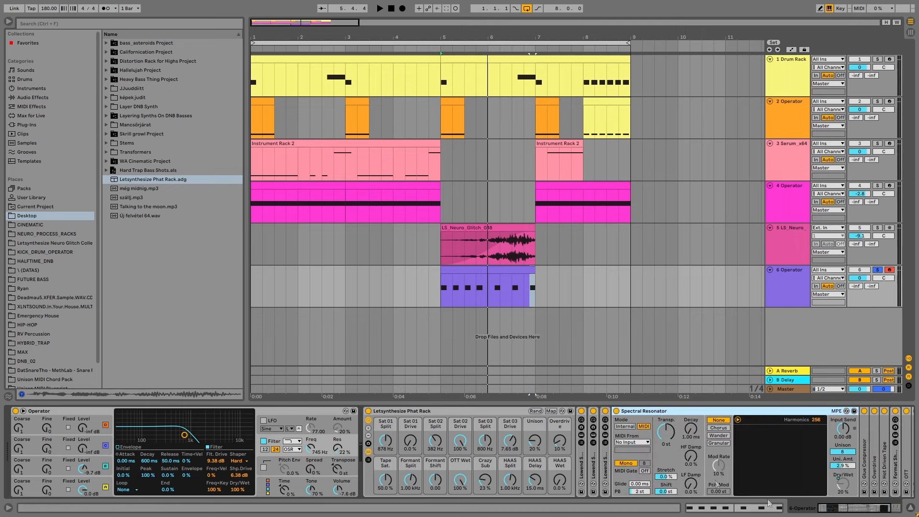
click(833, 510)
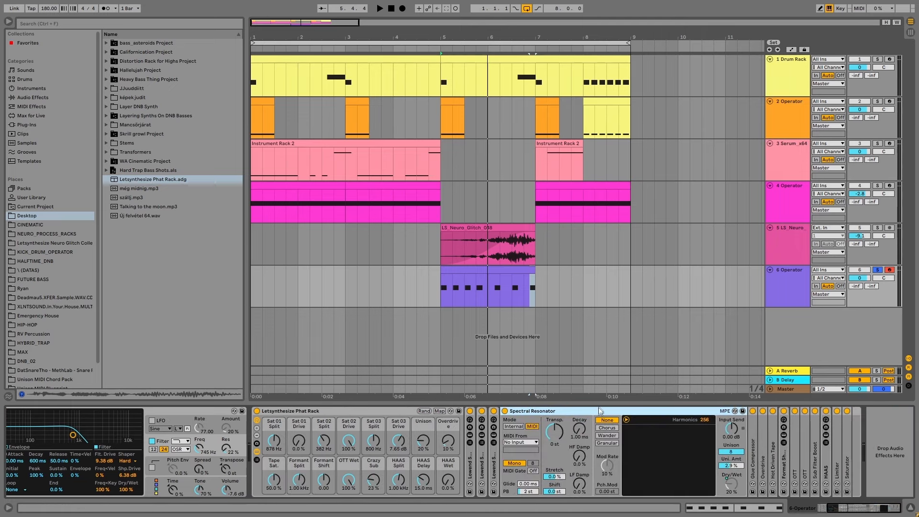
click(740, 466)
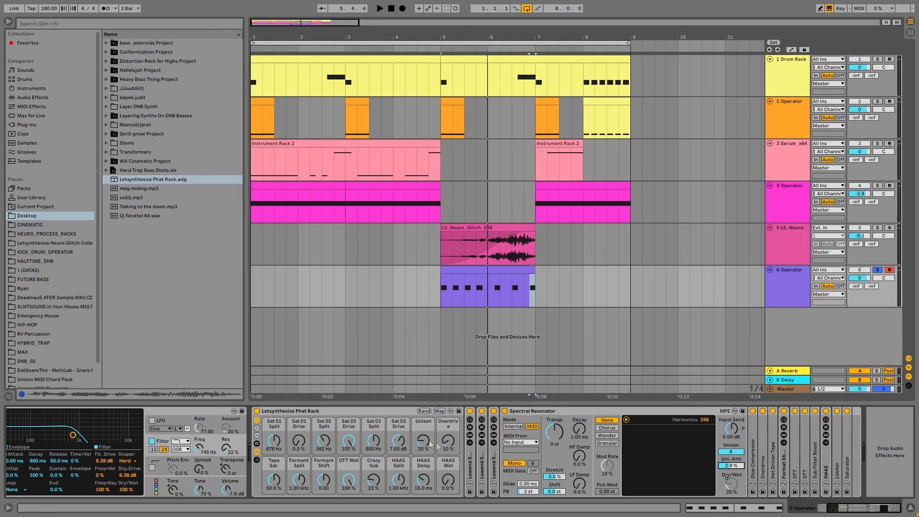
double_click(561, 413)
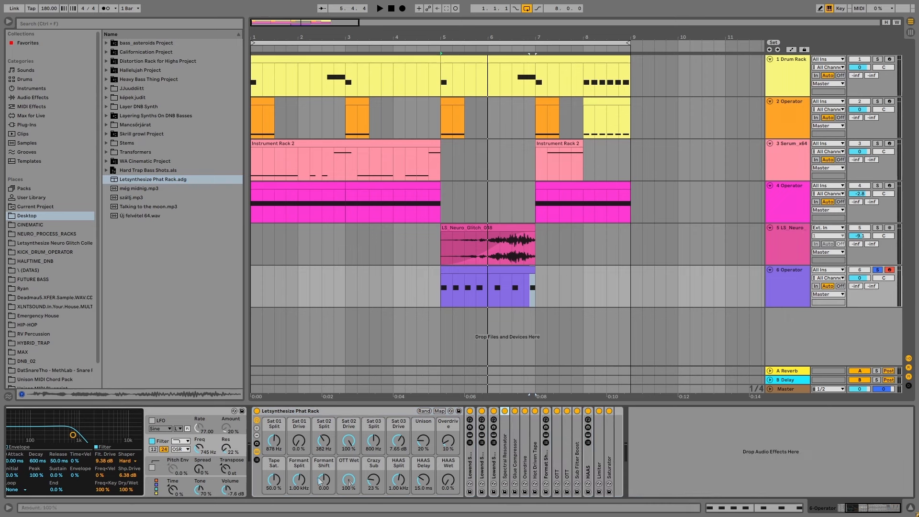
double_click(514, 435)
double_click(546, 414)
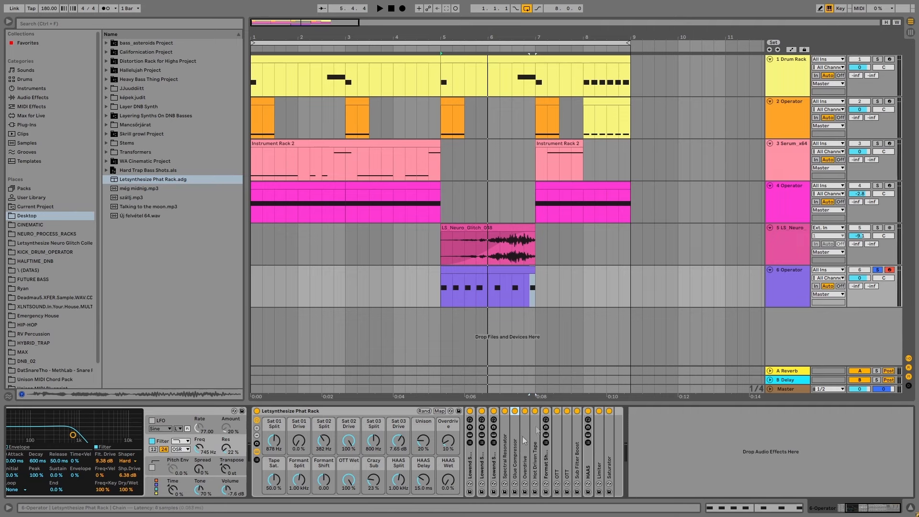
Set the Phat Rack's Overdrive and Unison macros to 0% while viewing the unfolded Overdrive device, and fold it
double_click(525, 442)
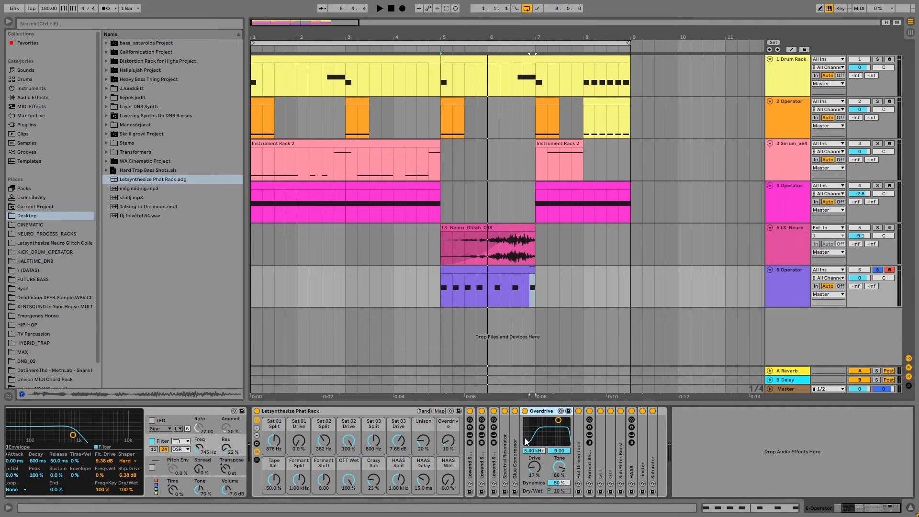
drag(451, 445, 451, 443)
drag(451, 446, 424, 460)
double_click(536, 411)
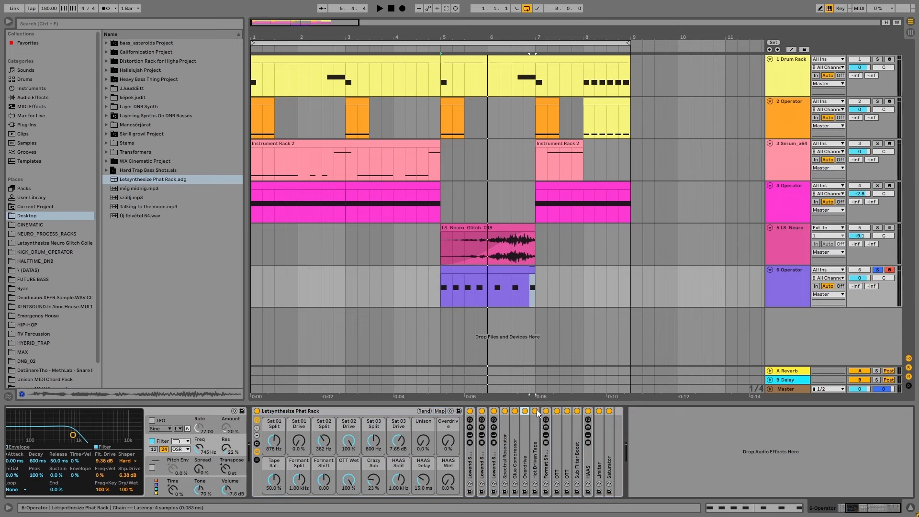
Inspect Hot Driven Tape, and unfold the Format Shifter rack to show its chains and devices
double_click(536, 411)
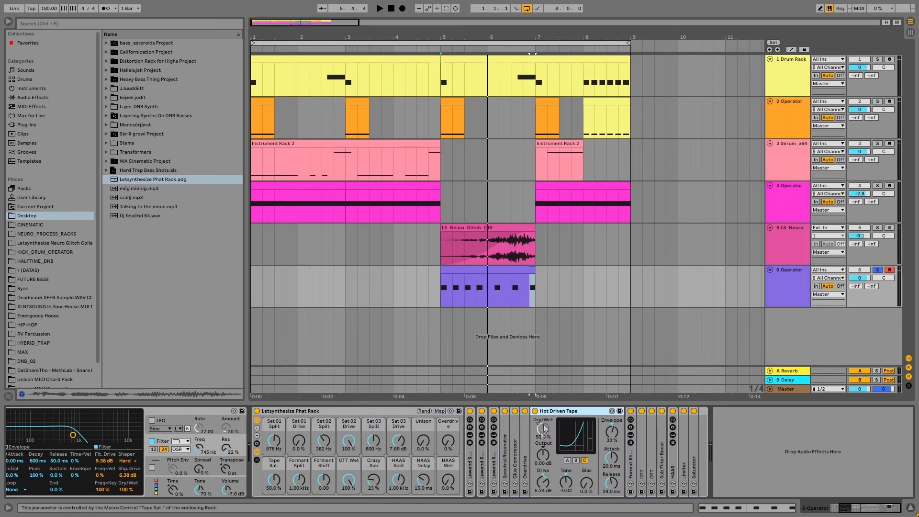
double_click(566, 413)
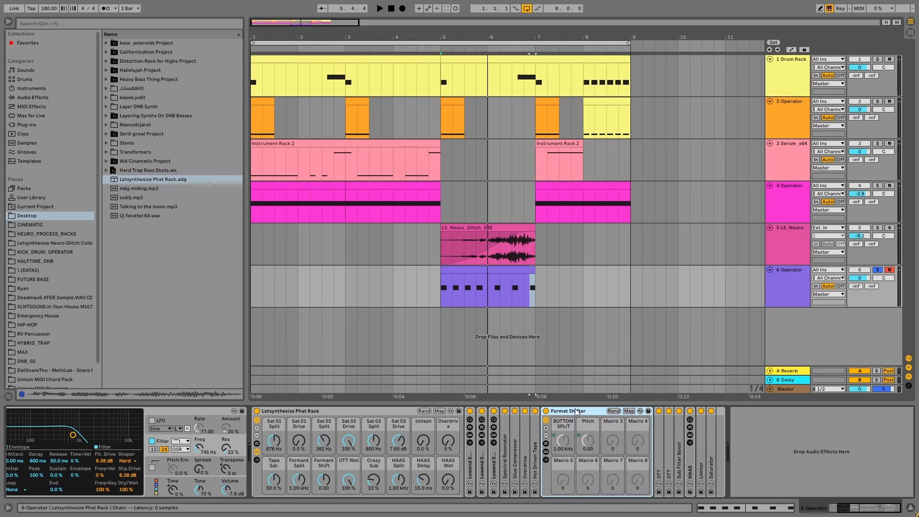
click(303, 479)
click(324, 479)
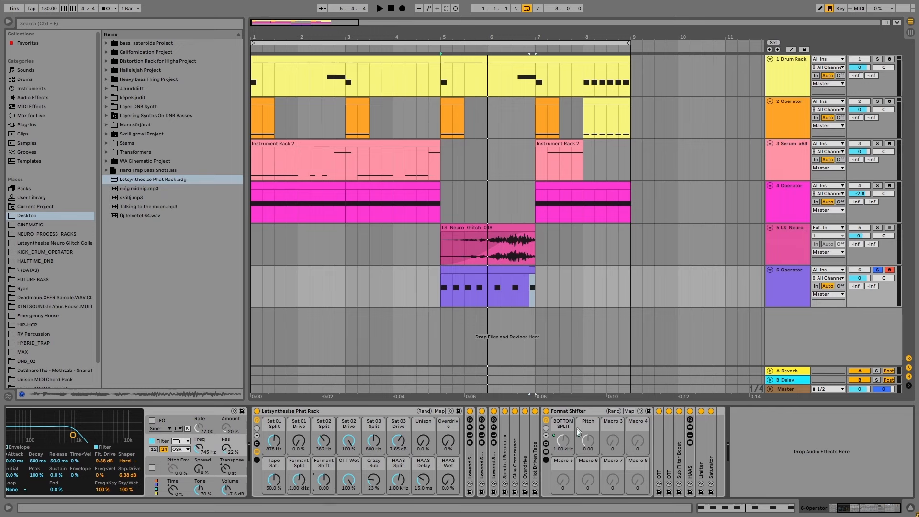
click(576, 412)
click(546, 452)
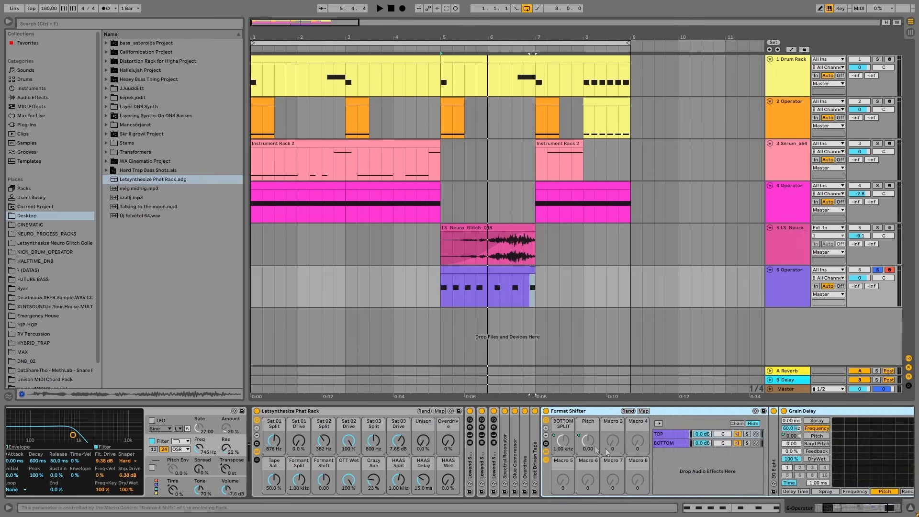
Compare Format Shifter's TOP and BOTTOM chains, examining the EQ Eight split and the Grain Delay in the TOP chain
drag(858, 512, 886, 512)
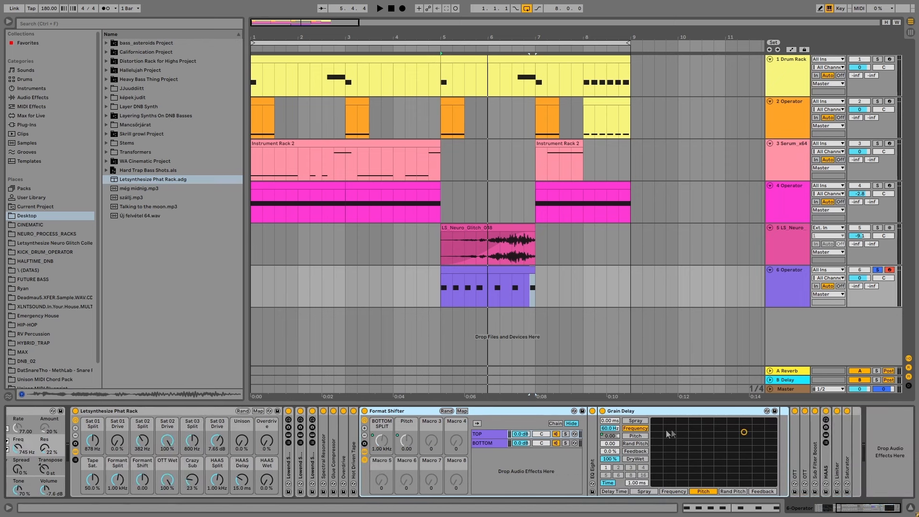
click(484, 434)
double_click(594, 441)
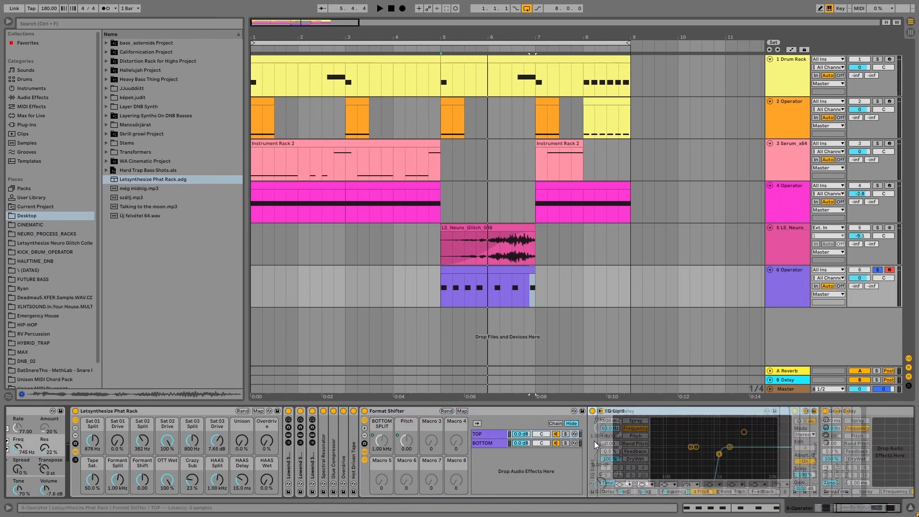
click(490, 443)
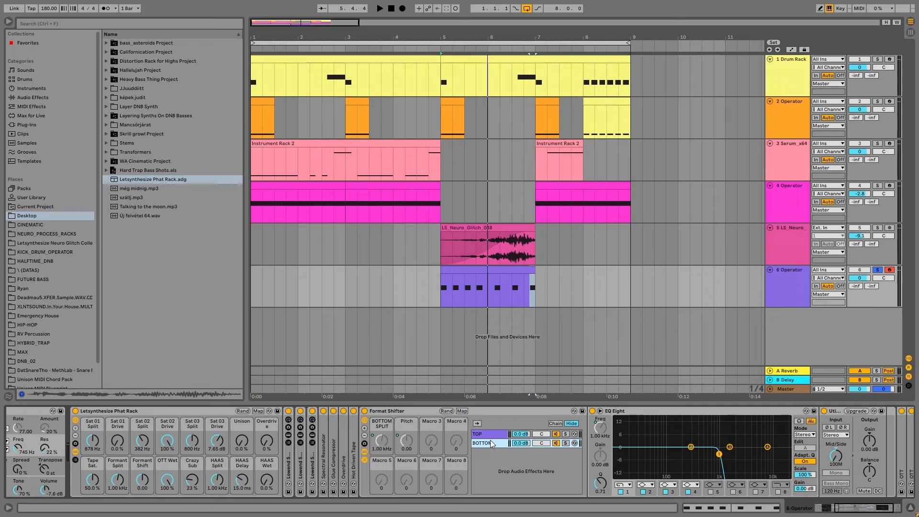
click(496, 433)
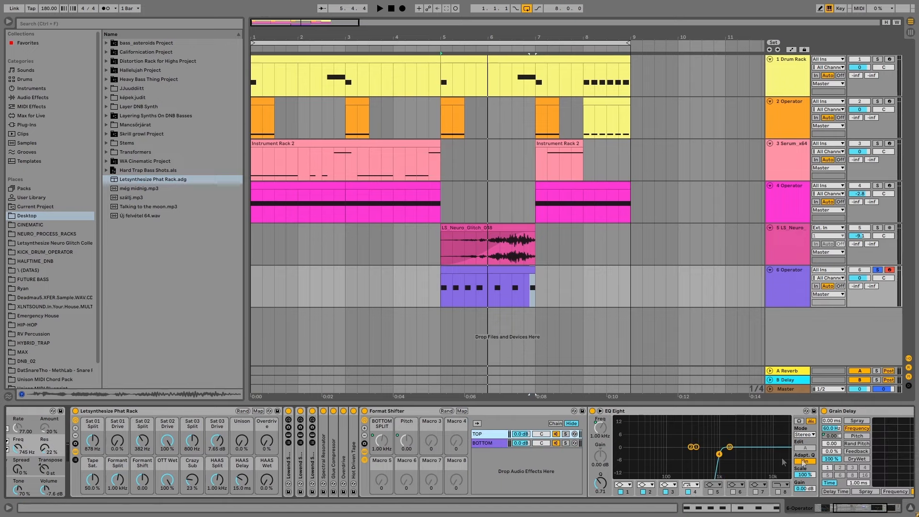
drag(853, 507, 865, 509)
click(732, 427)
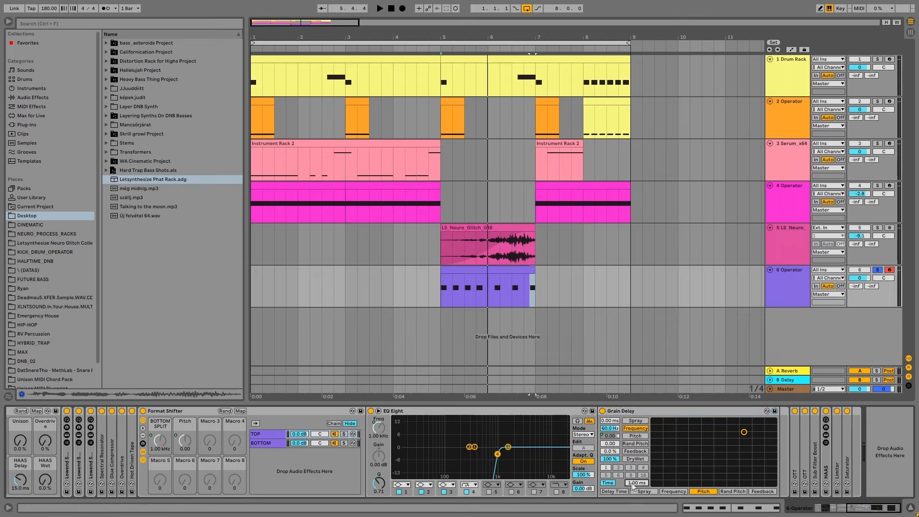
click(658, 413)
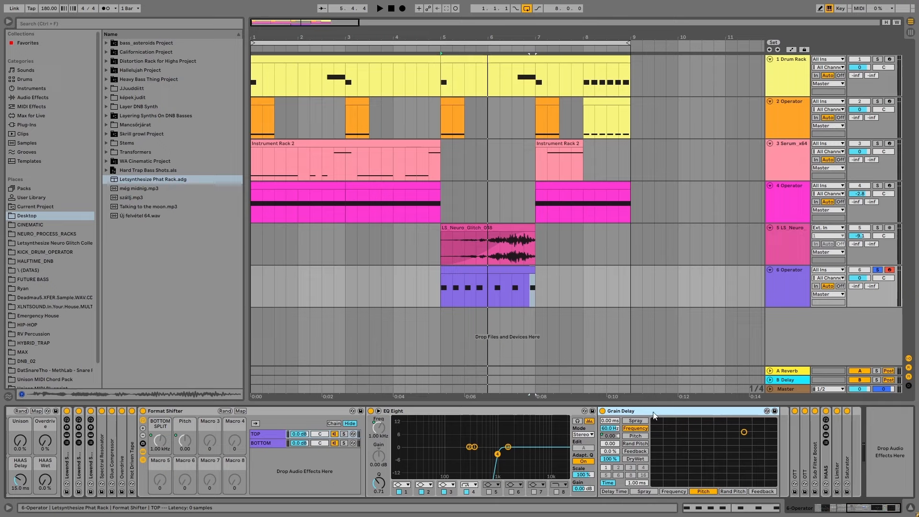
Audition the Formant Shift and Formant Split macros during playback, reset them to 0.00 and 1.00 kHz, and fold Format Shifter
drag(875, 512, 844, 511)
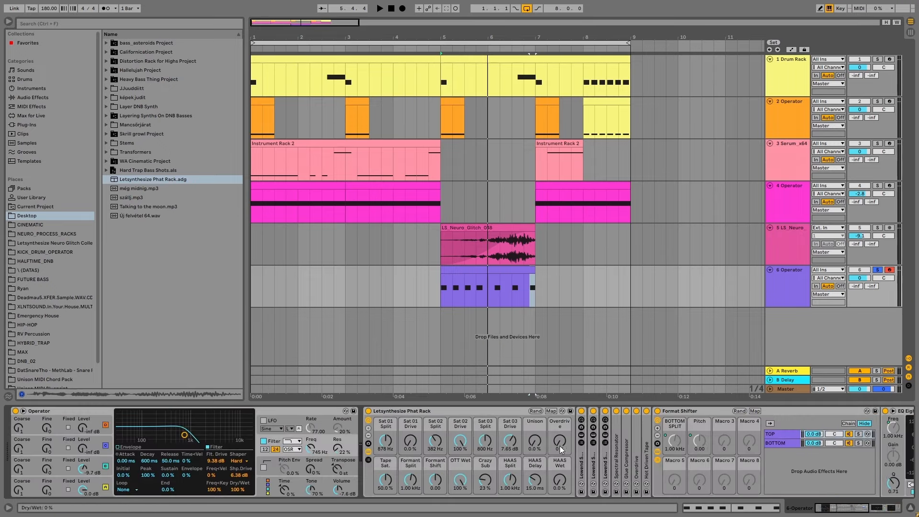
key(space)
mouse_move(435, 480)
mouse_down()
mouse_move(435, 490)
mouse_move(435, 460)
mouse_move(435, 477)
mouse_up()
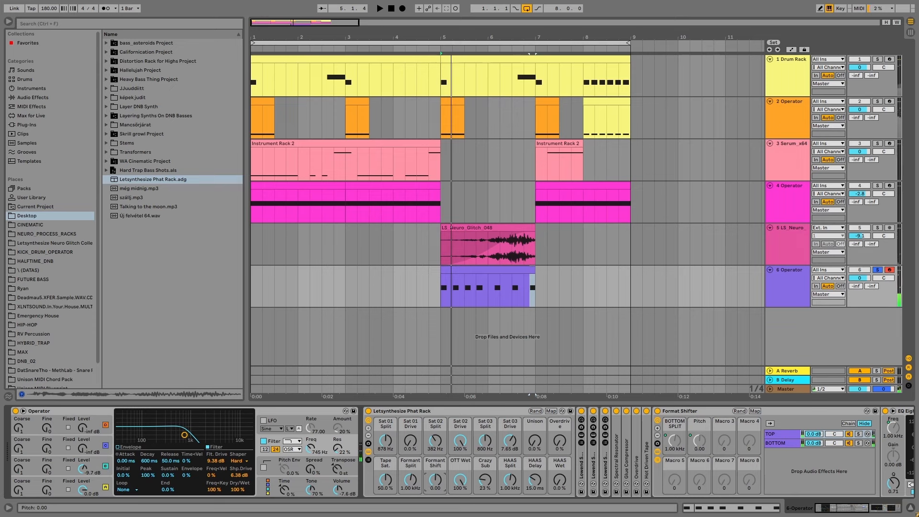
drag(413, 480, 433, 485)
key(space)
key(space)
key(space)
key(space)
key(space)
key(space)
key(space)
key(space)
key(space)
key(space)
key(space)
key(space)
key(space)
key(space)
double_click(433, 471)
double_click(410, 480)
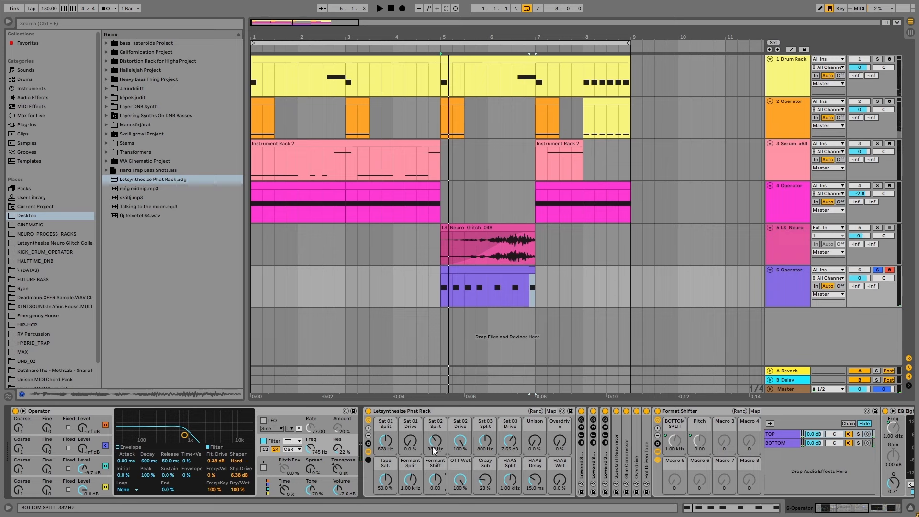
double_click(699, 412)
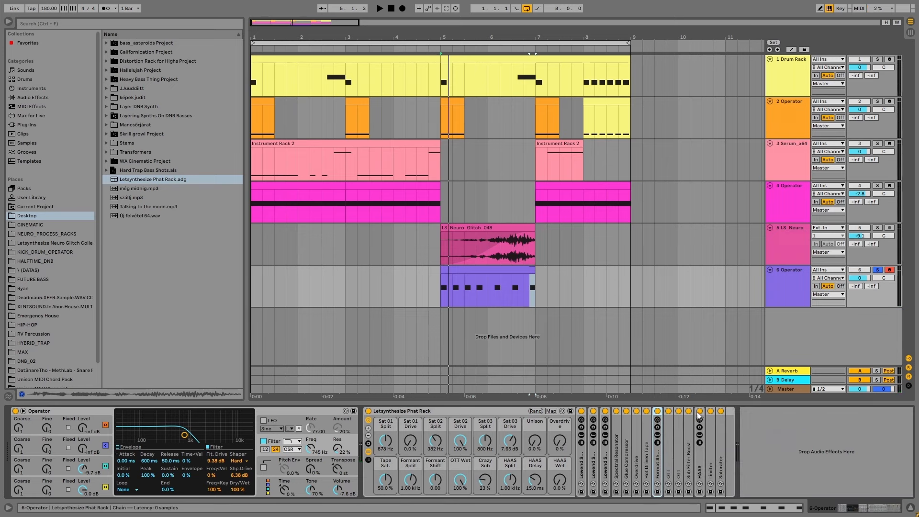
Compare the bass with Sub Filter Boost bypassed and re-enabled during playback, and fold the device
click(678, 449)
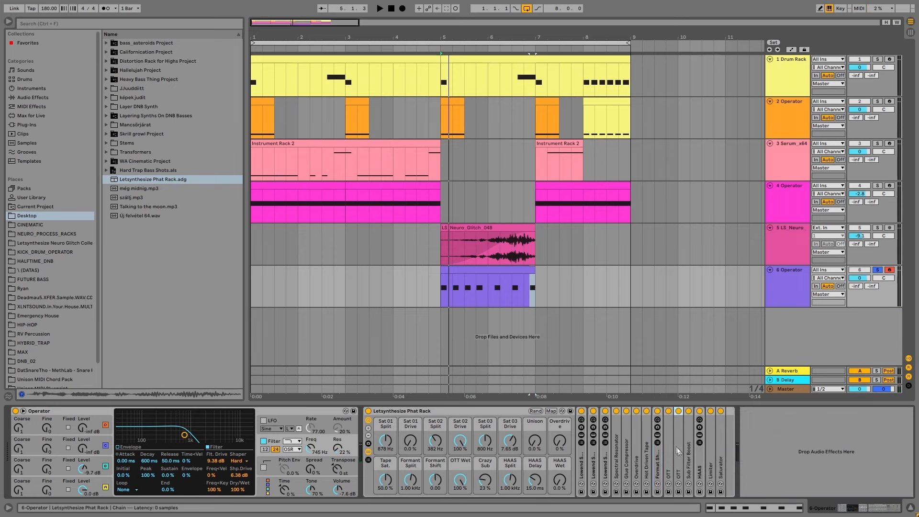
drag(845, 507, 866, 509)
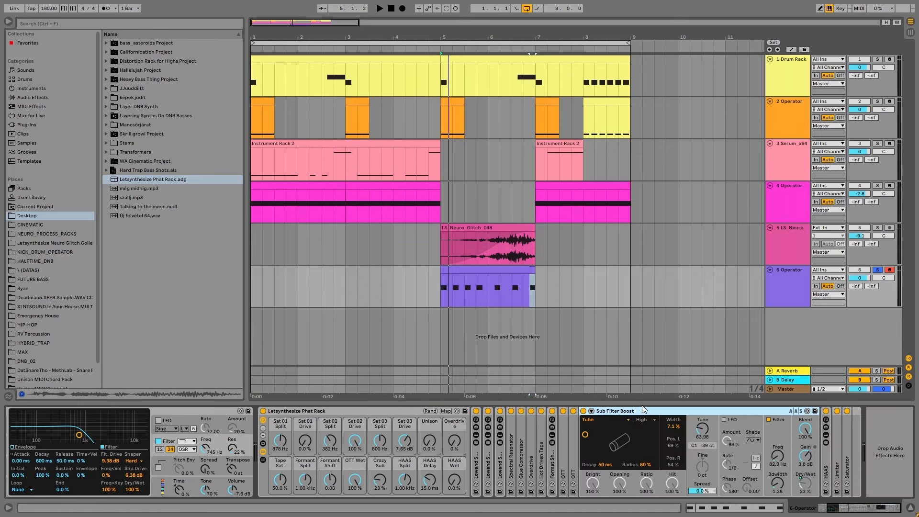
click(584, 412)
key(space)
key(space)
key(space)
key(space)
click(583, 411)
key(space)
key(space)
key(space)
key(space)
double_click(640, 410)
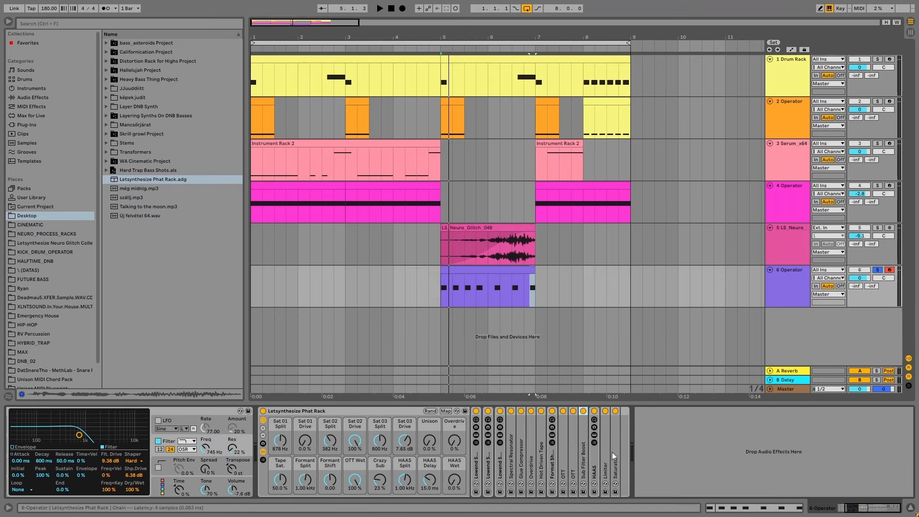
Inspect the HAAS rack's TOP and BOTTOM chains and the Saturator at the end of the Phat Rack, folding each again
double_click(595, 458)
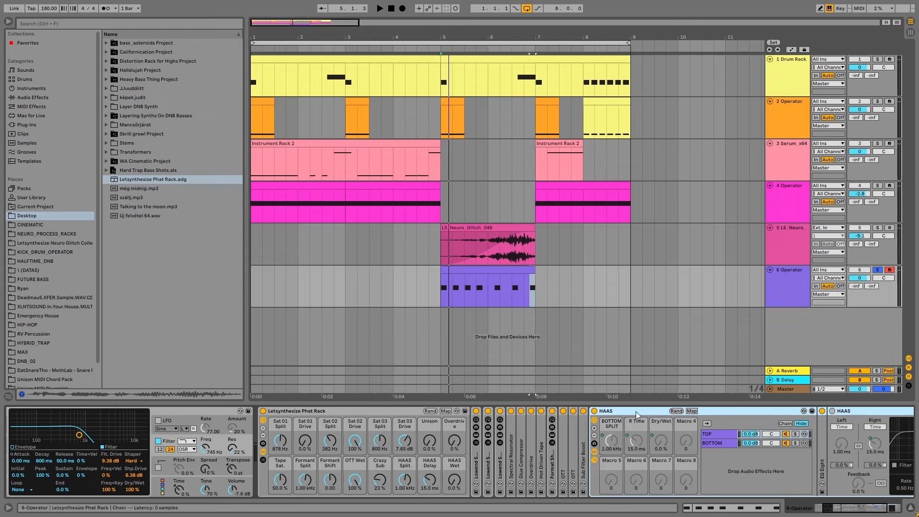
drag(845, 511, 853, 511)
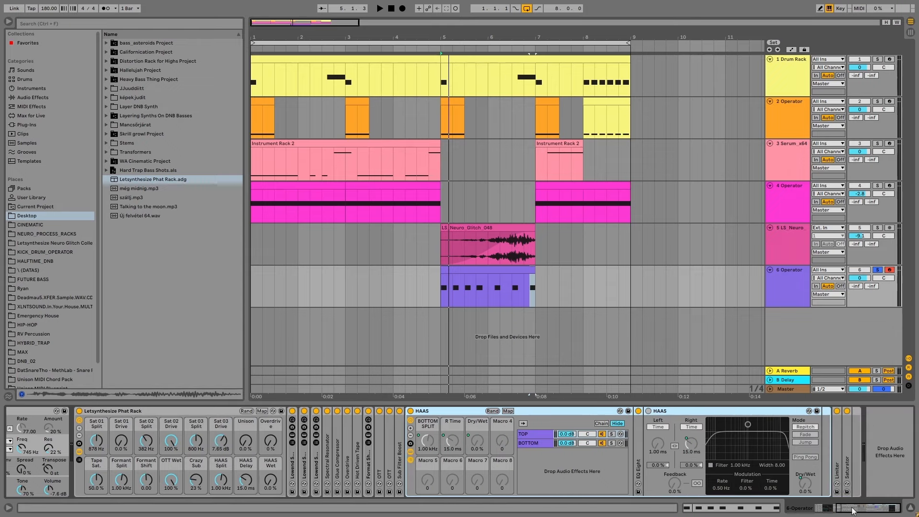
click(538, 447)
click(536, 435)
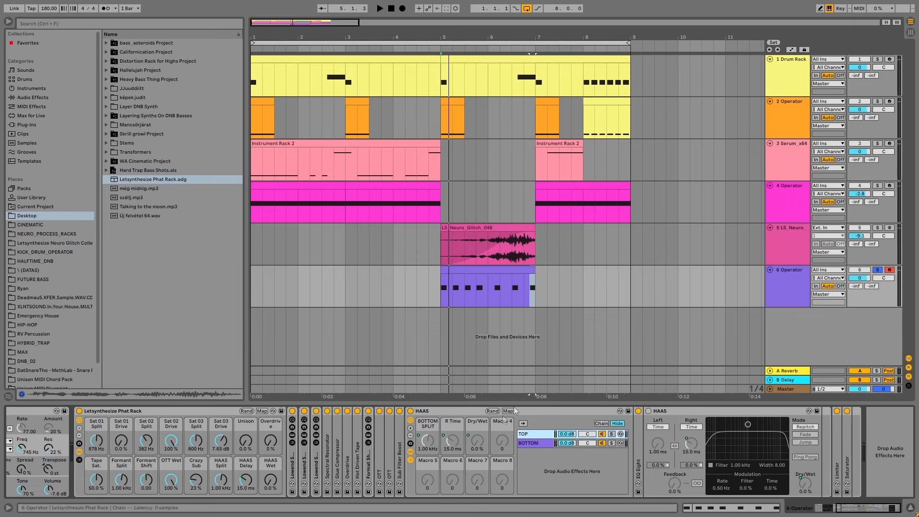
double_click(454, 410)
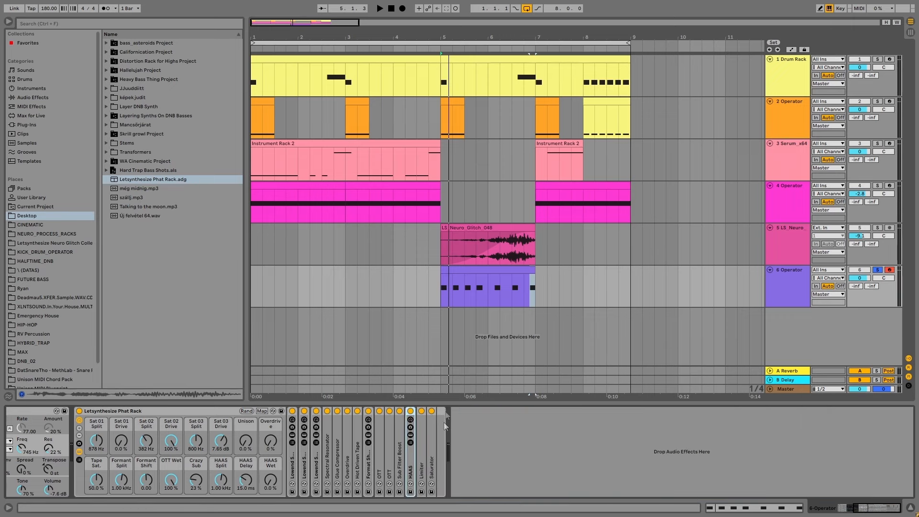
double_click(433, 452)
double_click(465, 408)
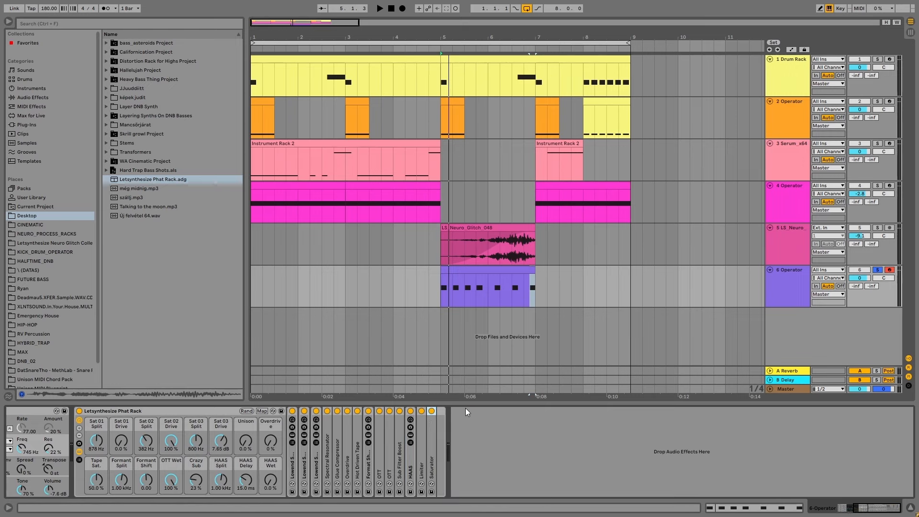
Set the Phat Rack's Crazy Sub macro to 44% and hide the rack's devices
click(267, 465)
click(79, 452)
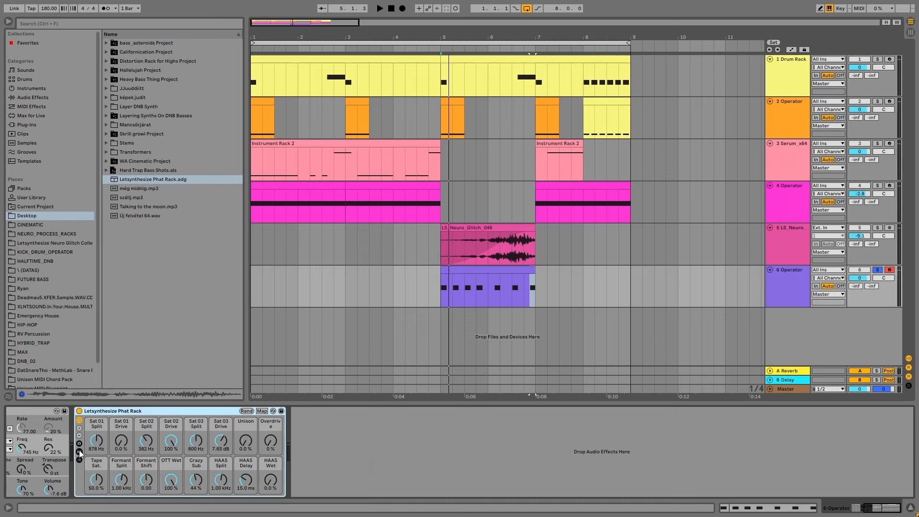
Add a Pedal after the Phat Rack on the Operator bass track, in Fuzz mode with Sub enabled
click(501, 271)
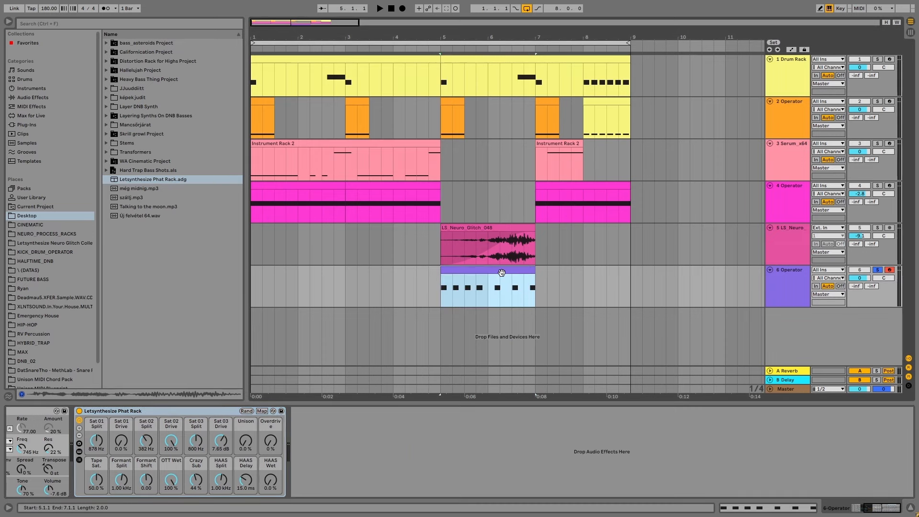
click(24, 45)
drag(130, 98, 247, 319)
drag(292, 399, 335, 438)
click(344, 446)
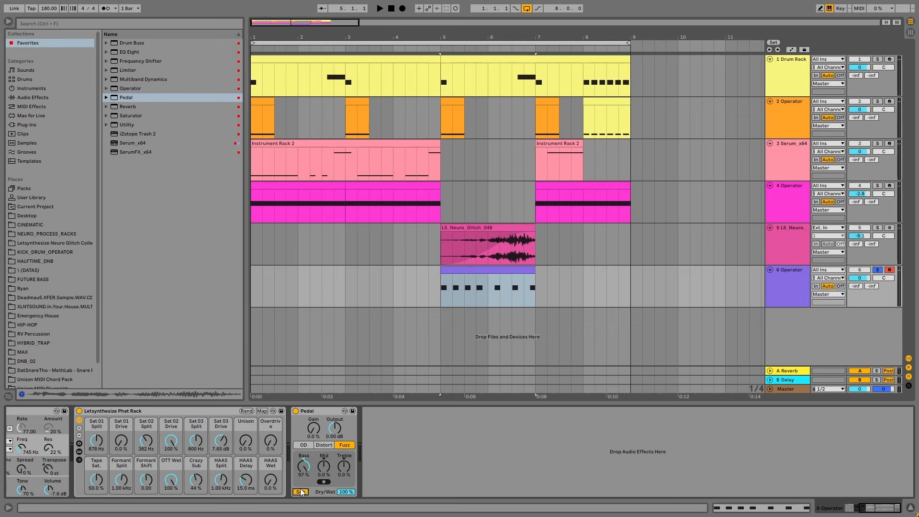
Set the Pedal's Dry/Wet to 56% and its Bass to 75% while auditioning the bass
drag(346, 497, 346, 509)
key(space)
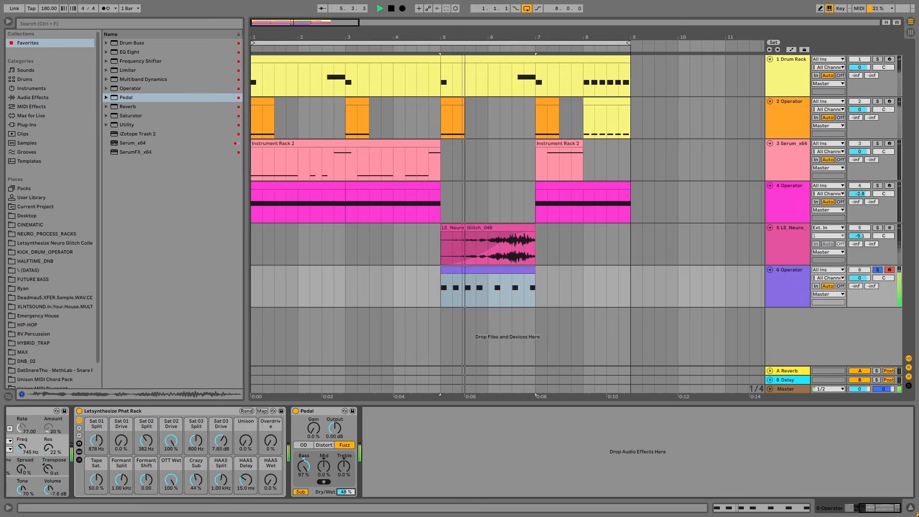
drag(346, 492, 346, 491)
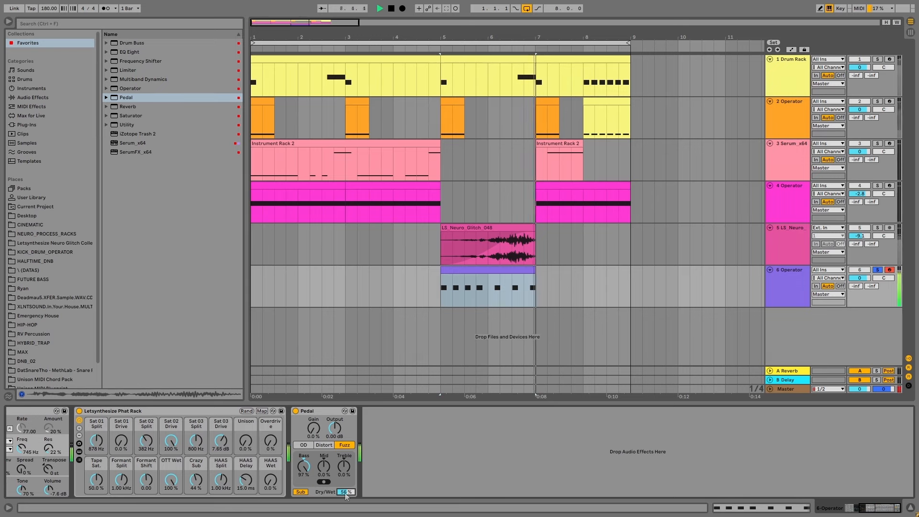
key(space)
key(space)
drag(303, 467, 304, 477)
key(space)
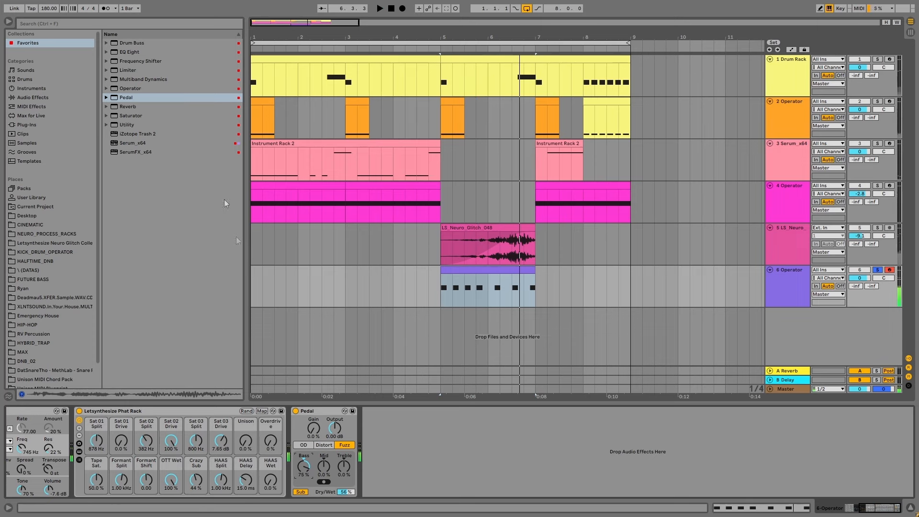
Add an EQ Eight after the Pedal, turn band 4 into a low-pass filter at 156 Hz, and audition it
drag(130, 51, 479, 450)
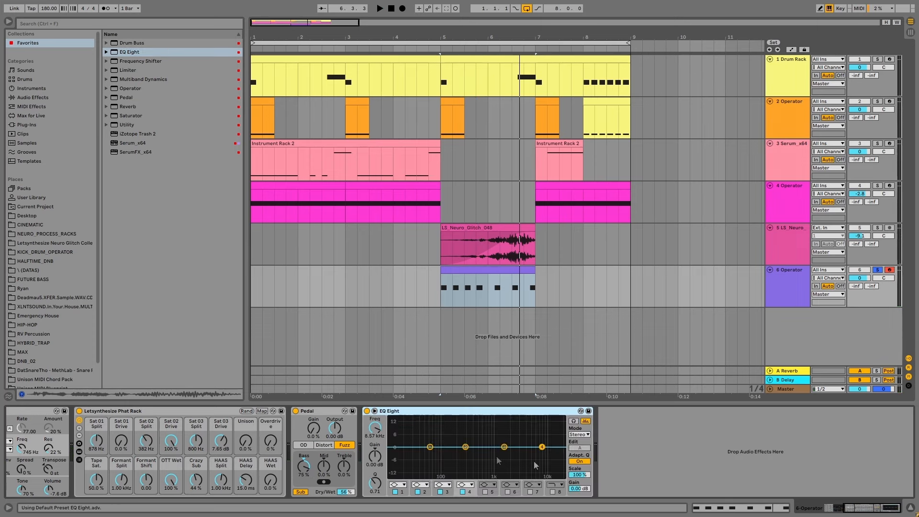
click(466, 485)
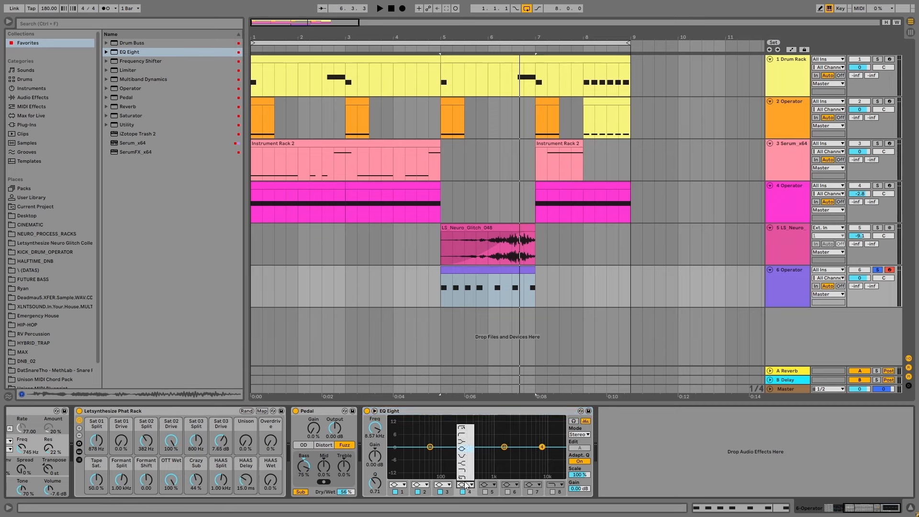
click(465, 473)
drag(542, 454, 452, 455)
key(space)
key(space)
Automate the EQ Eight's band 4 frequency with a rising ramp across the bass clip from bar 5 to 7, ending at 1.24 kHz
click(791, 49)
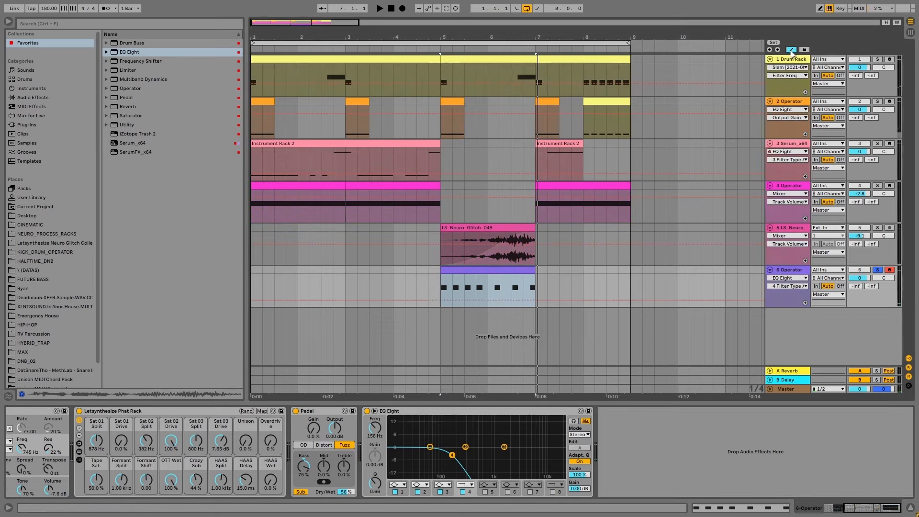
click(375, 428)
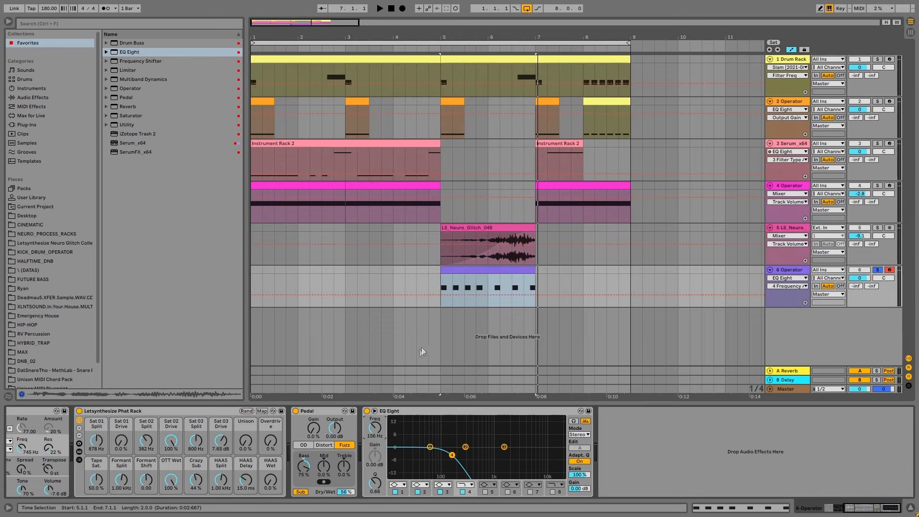
click(441, 294)
drag(535, 291, 534, 286)
key(space)
key(space)
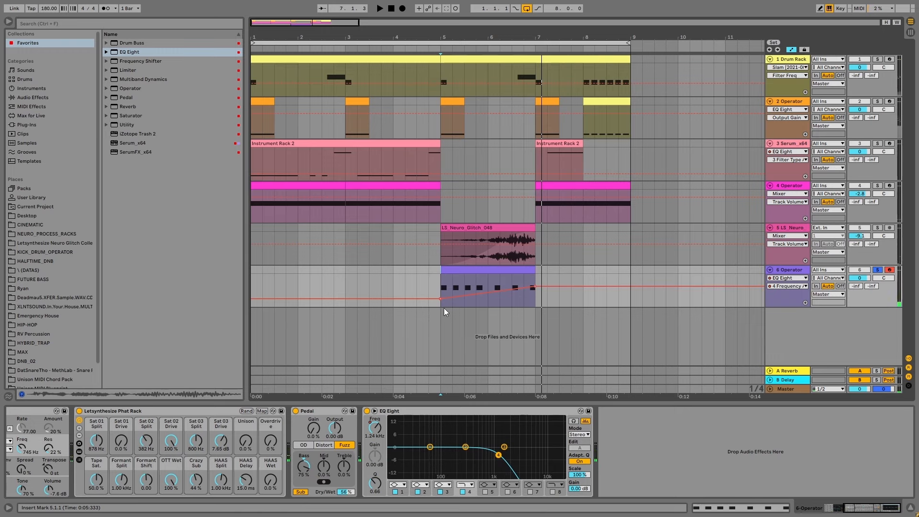
Raise the band 4 frequency ramp and its end point to 4.91 kHz, auditioning the filter sweep
drag(496, 297, 496, 294)
key(space)
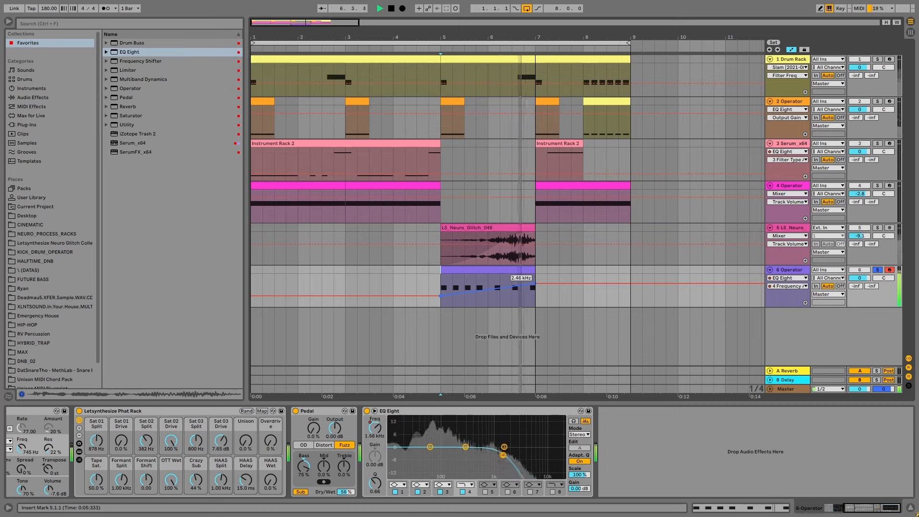
key(space)
drag(549, 286, 548, 284)
key(space)
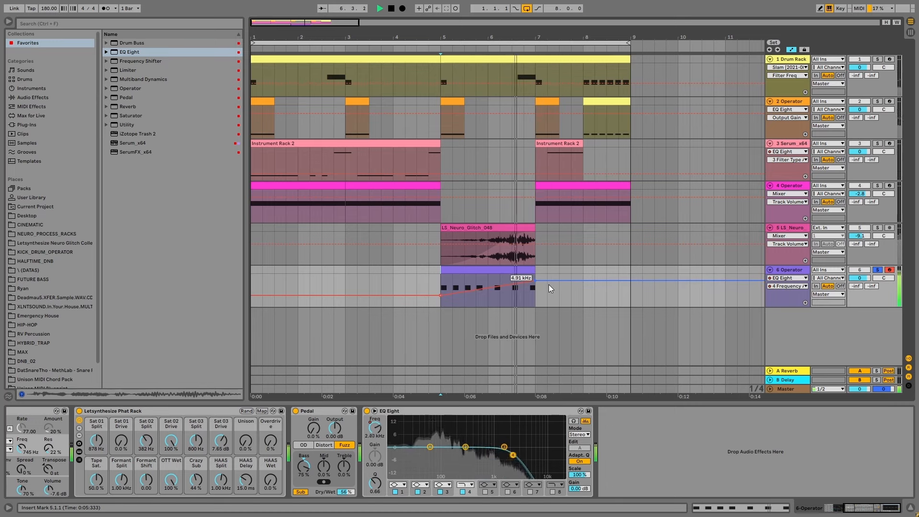
key(space)
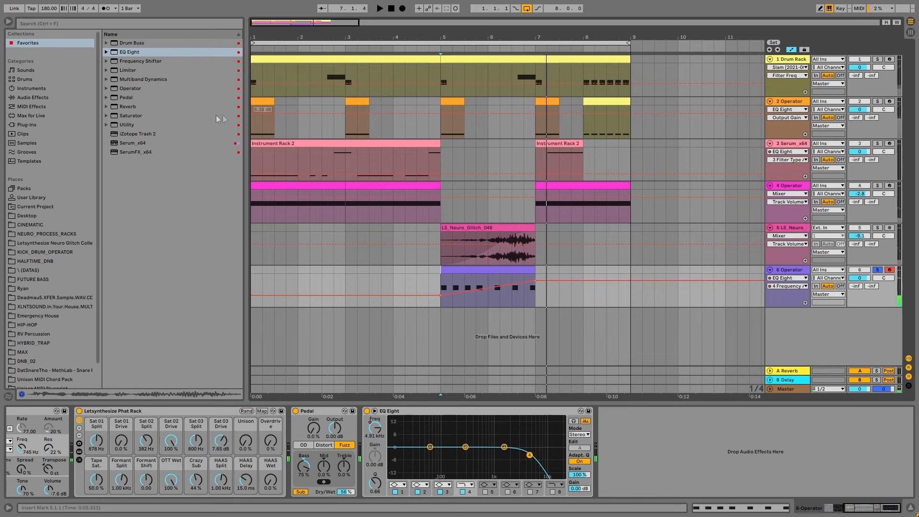
Add an Overdrive after the EQ Eight and set its Dry/Wet to 30% while auditioning the bass
click(36, 99)
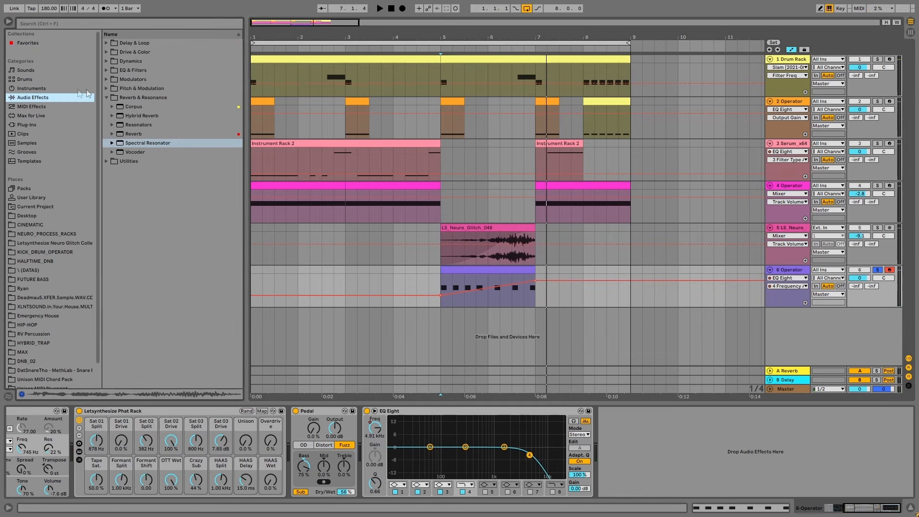
click(107, 52)
drag(132, 108, 625, 439)
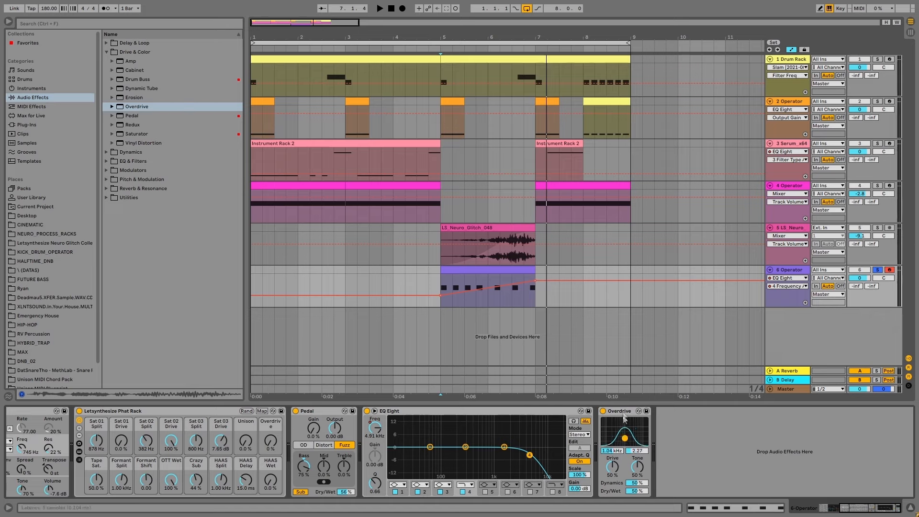
key(space)
mouse_move(637, 492)
mouse_down()
mouse_move(637, 475)
mouse_move(637, 512)
mouse_move(637, 501)
mouse_up()
key(space)
key(space)
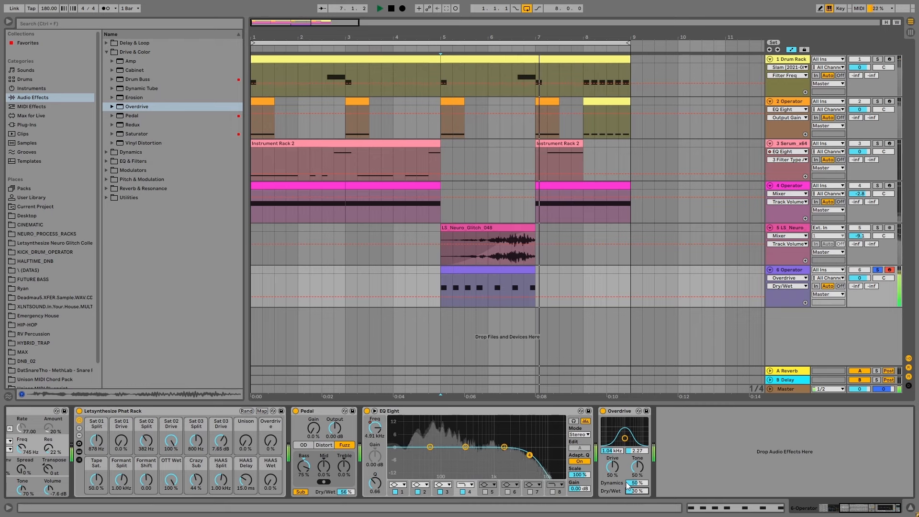
key(space)
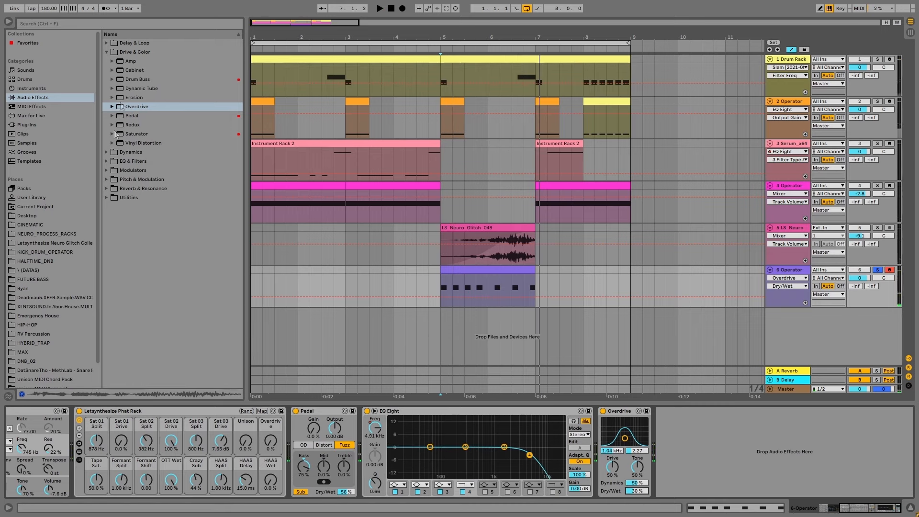
Add a Utility after the Overdrive, enable Mono, and audition the bass
click(119, 197)
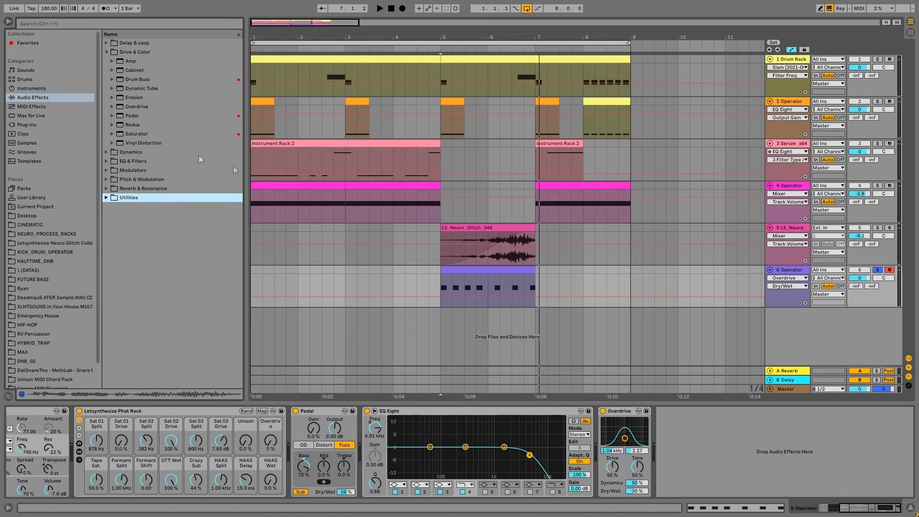
click(25, 46)
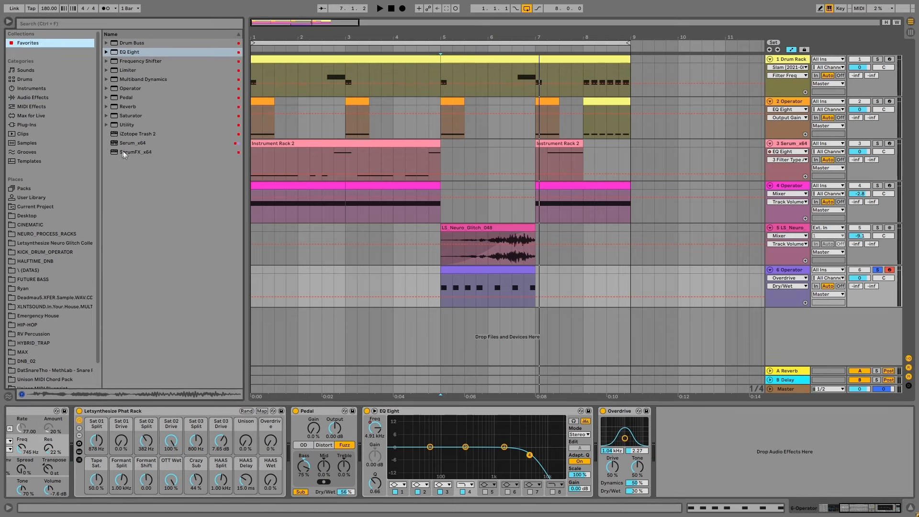
drag(128, 125, 698, 472)
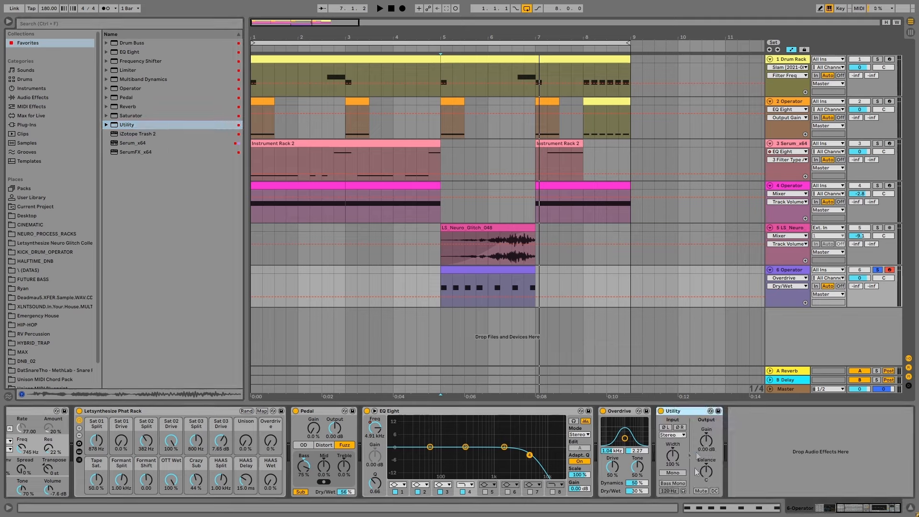
click(678, 471)
key(space)
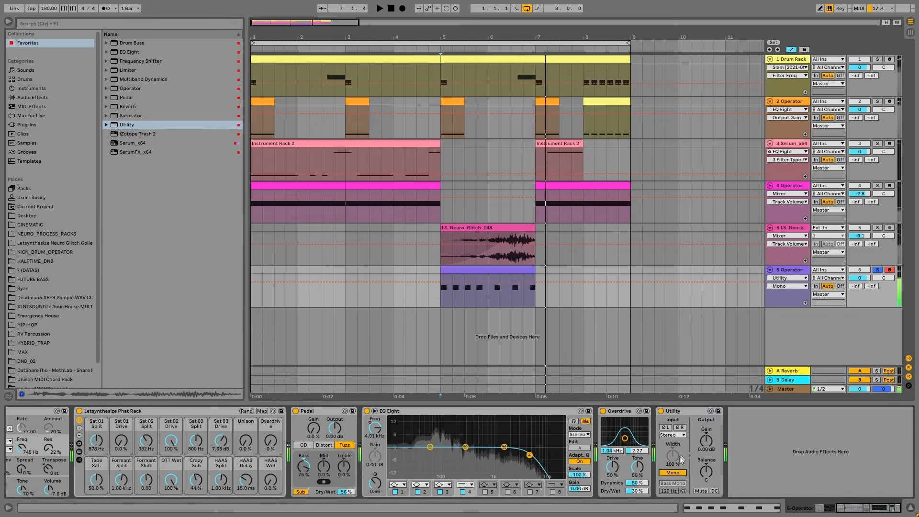
key(space)
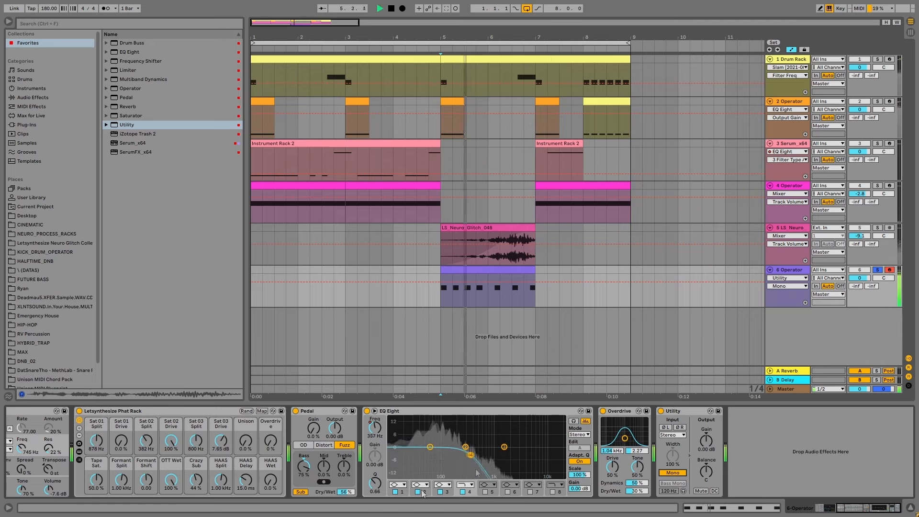
key(space)
Lower the bass Operator's filter frequency to 495 Hz during playback
drag(869, 510, 839, 510)
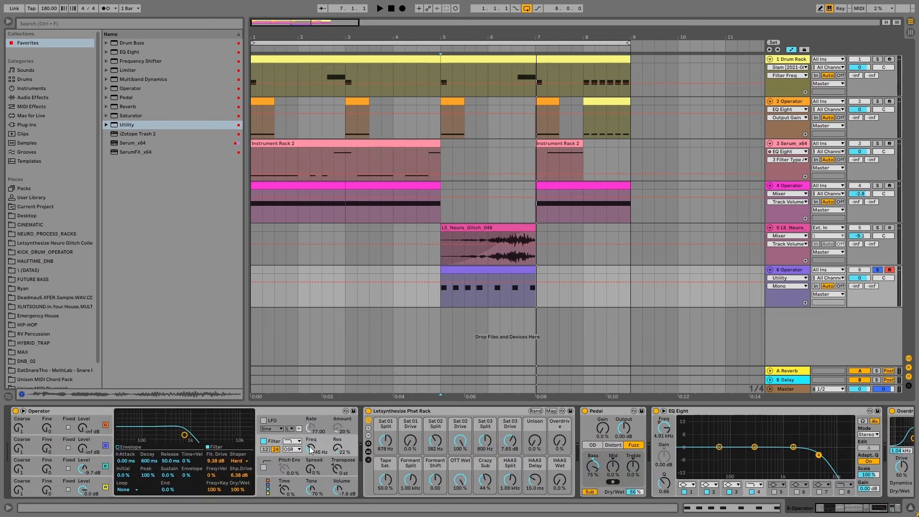
key(space)
drag(310, 450, 310, 457)
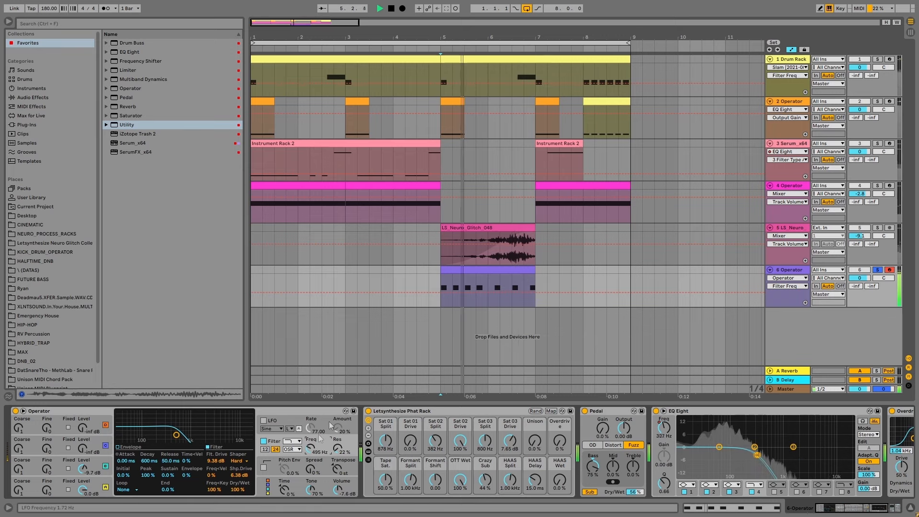
key(space)
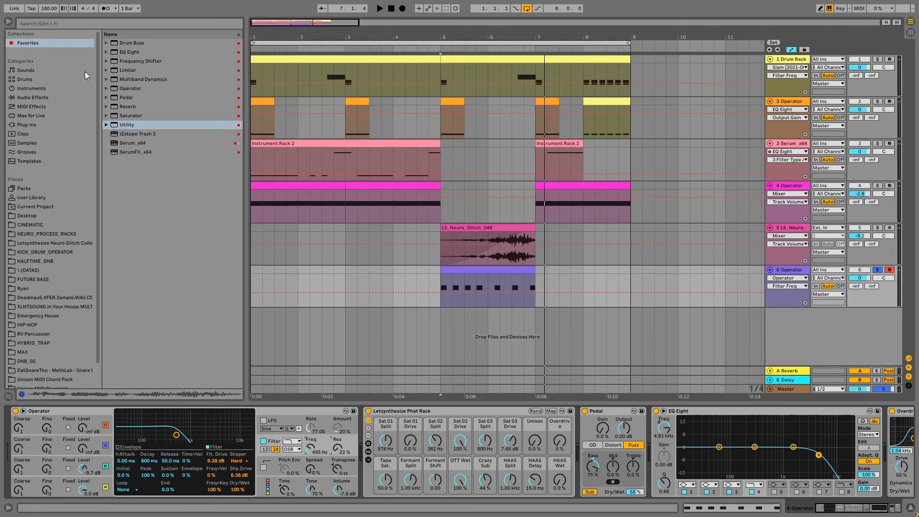
Add a Delay audio effect to the purple Operator bass track and place it at the end of the chain, after the Utility
click(35, 97)
click(109, 44)
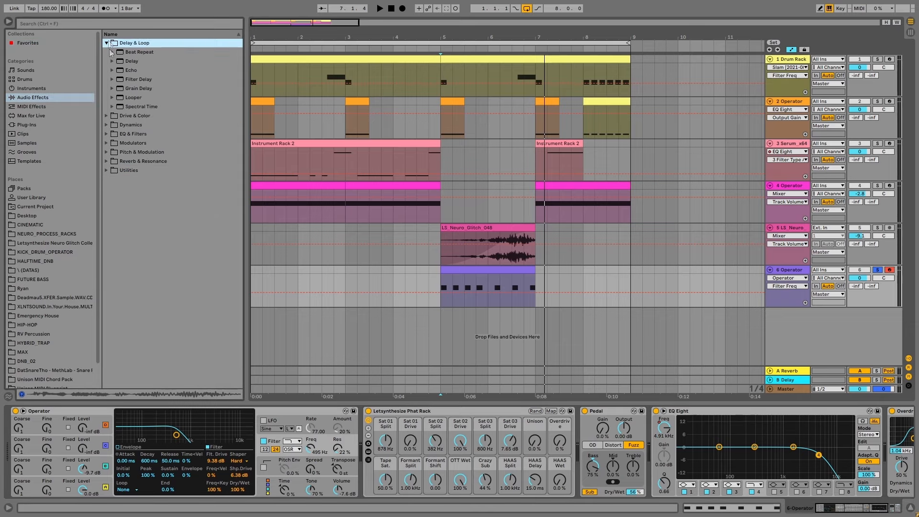
click(128, 60)
scroll(862, 431, right, 3)
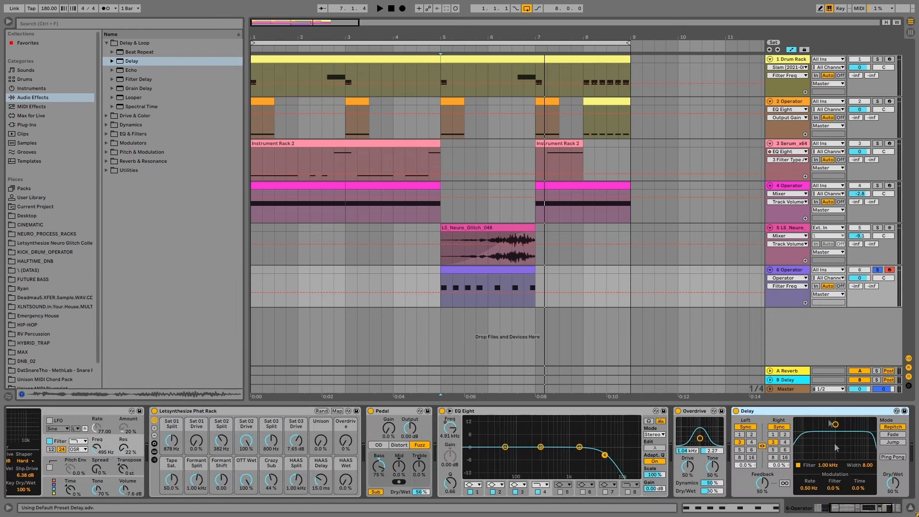
click(865, 512)
drag(687, 413, 874, 458)
click(827, 413)
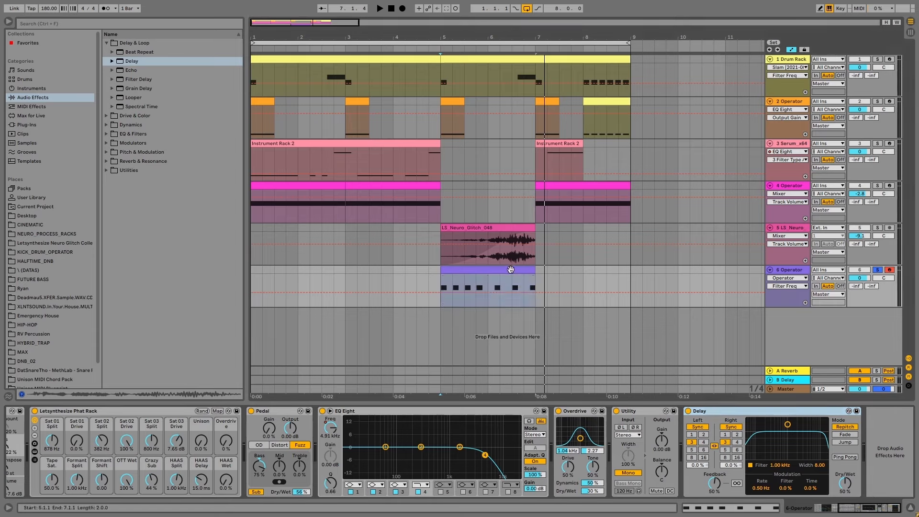
Set the Delay's Feedback to 34% and its Dry/Wet to 35% while auditioning the bass from bar 5
drag(713, 487, 765, 488)
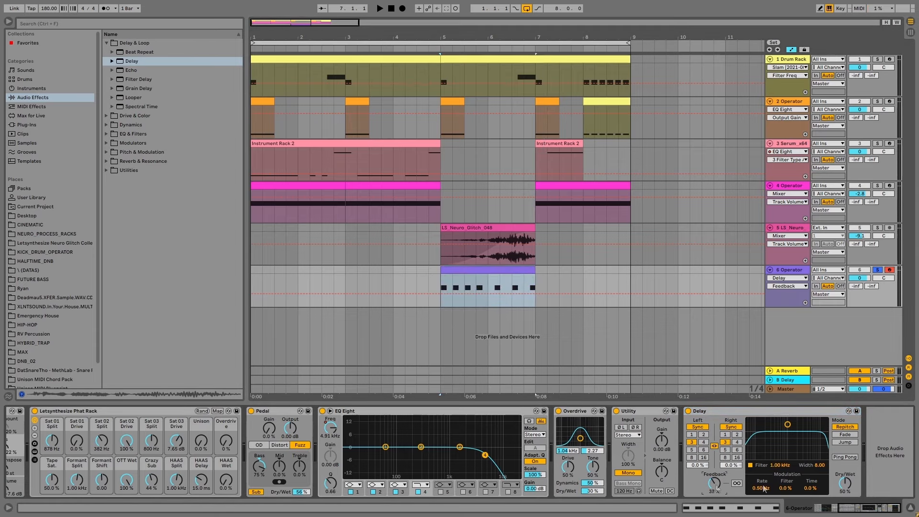
drag(847, 489, 847, 498)
key(space)
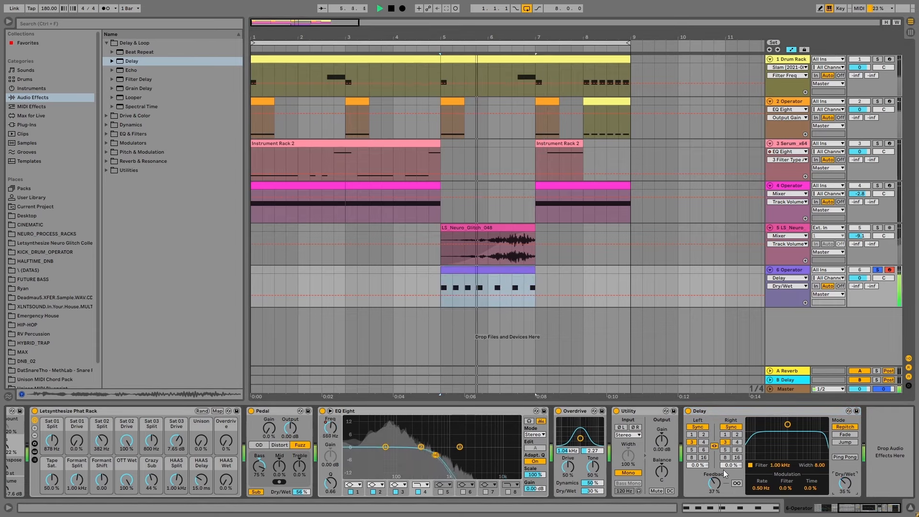
drag(714, 481, 714, 486)
Narrow the Delay's filter to 601 Hz with a width of 2.18 while auditioning the echoes
drag(789, 435, 791, 447)
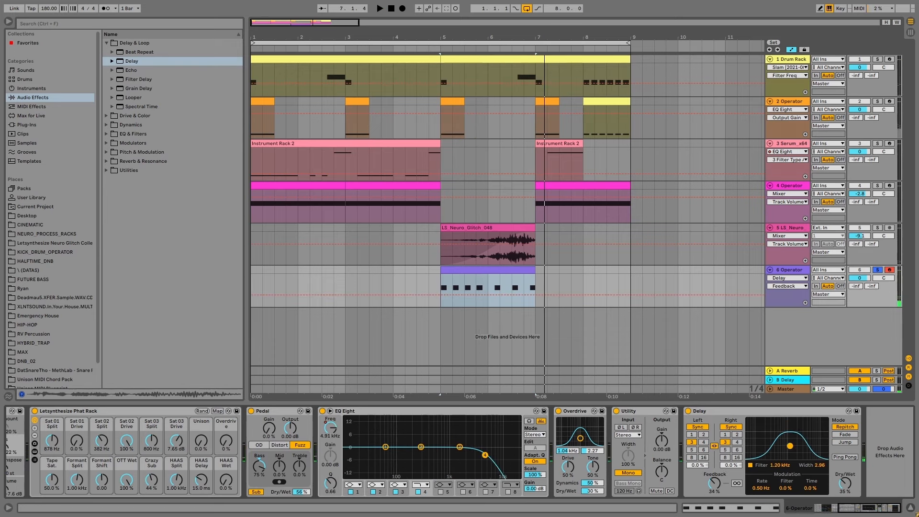
key(space)
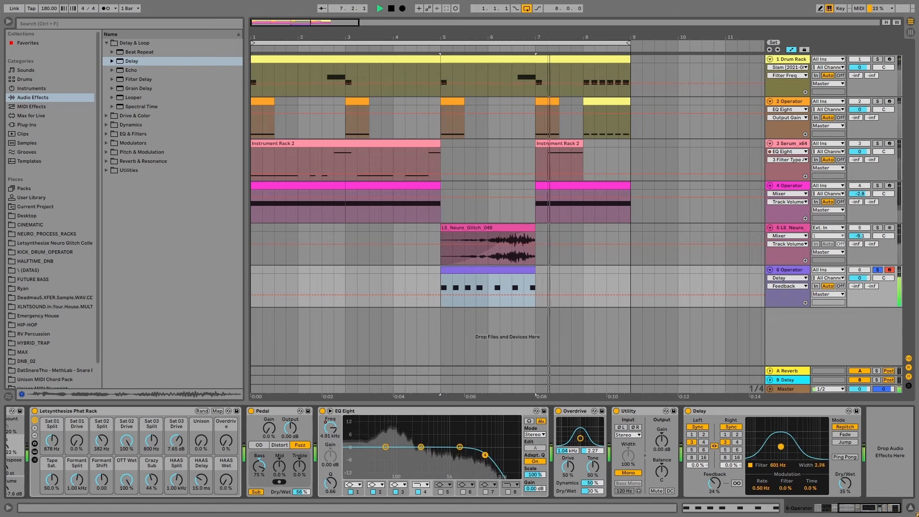
key(space)
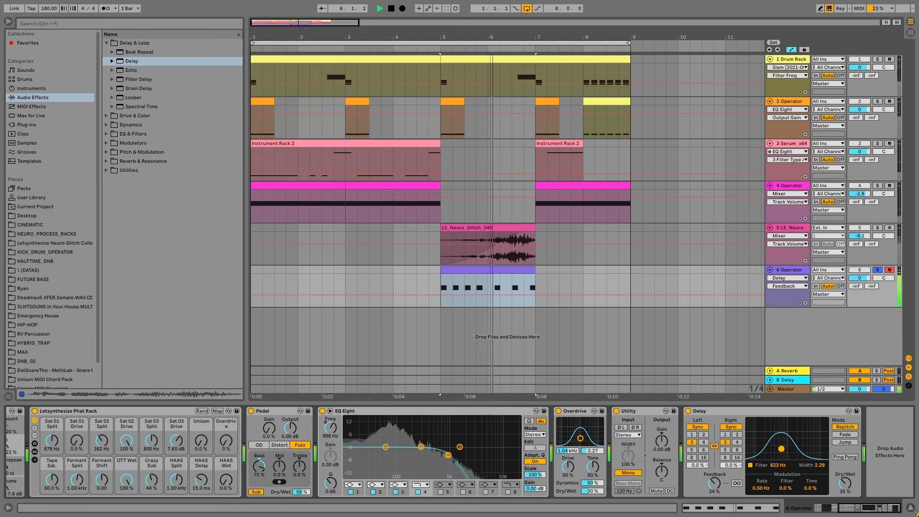
Enable the Delay's Ping Pong mode and set its filter to 402 Hz with a width of 3.07 during playback
click(849, 458)
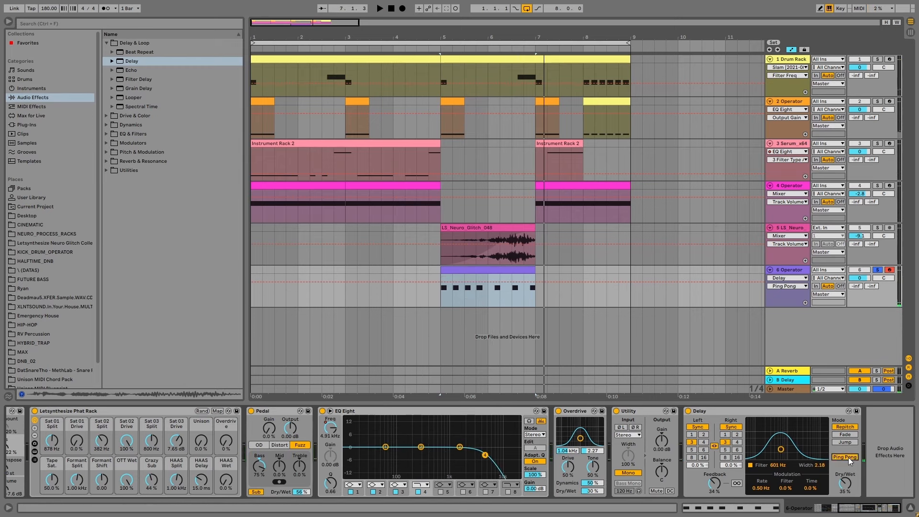
key(space)
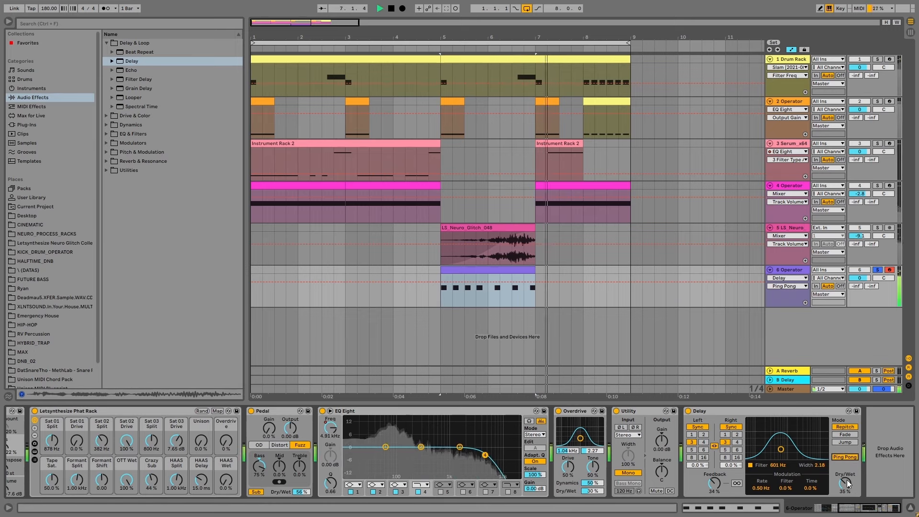
drag(781, 449, 768, 438)
key(space)
key(space)
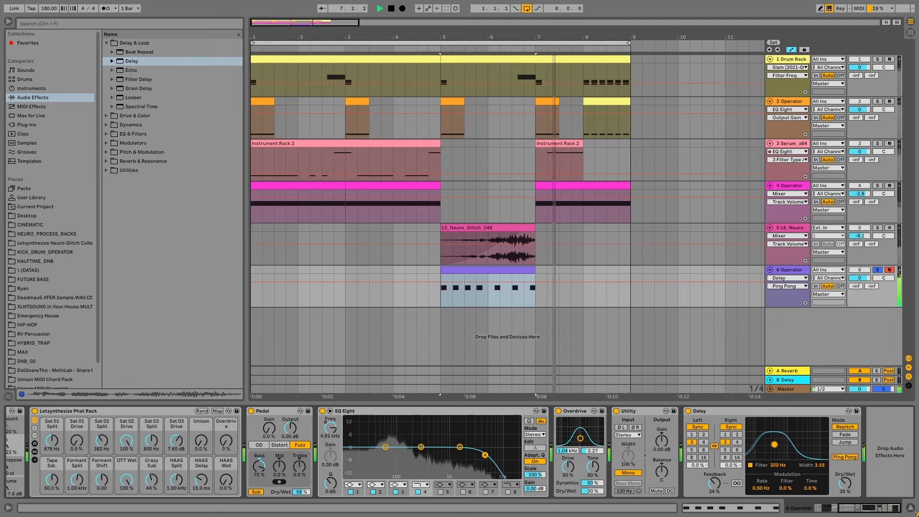
key(space)
key(space)
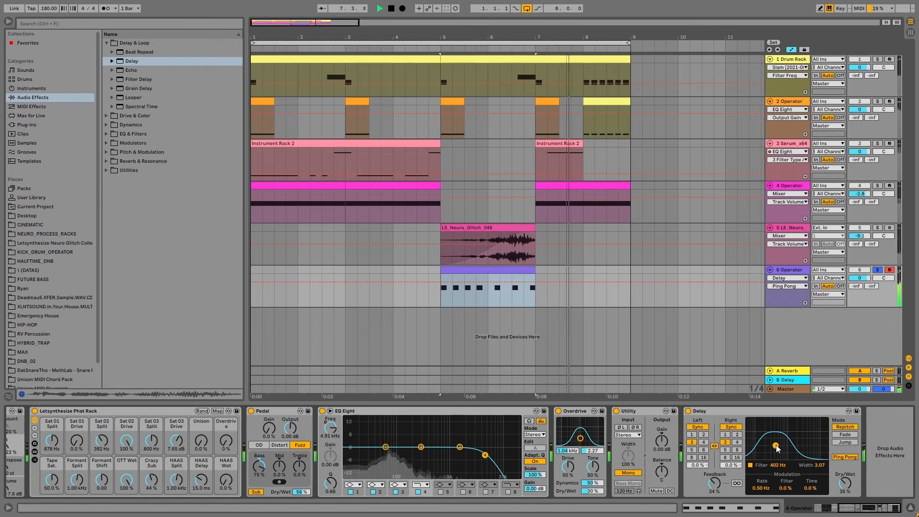
key(space)
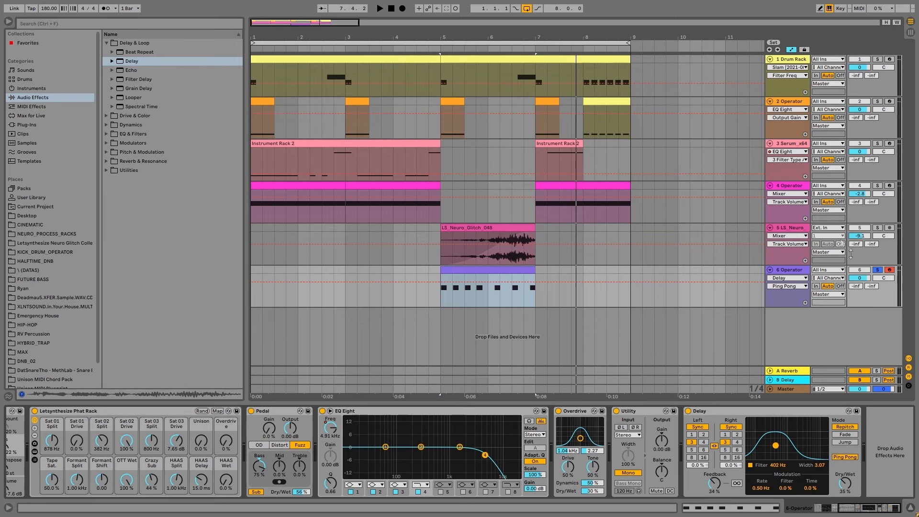
Unsolo the purple bass track, lower its volume to -4.6 dB, and audition it with all tracks from bar 5
click(876, 271)
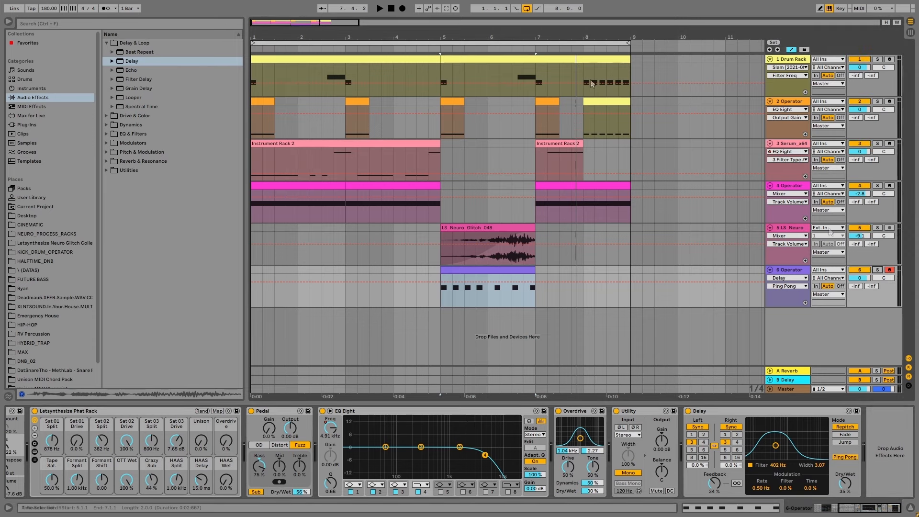
click(443, 42)
key(space)
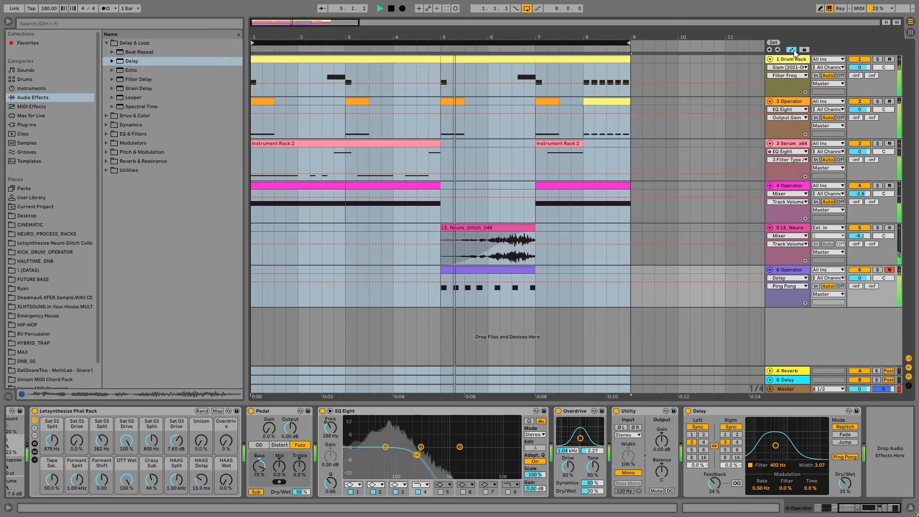
drag(862, 277, 861, 284)
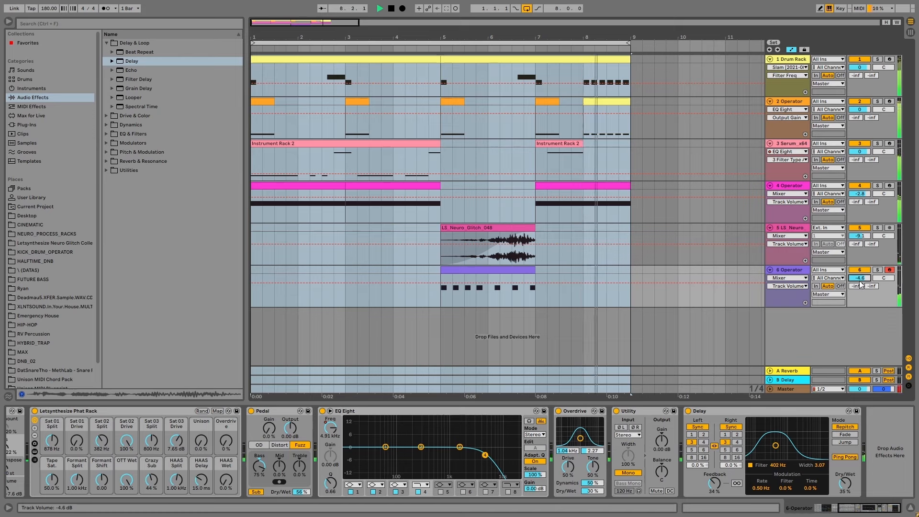
click(441, 297)
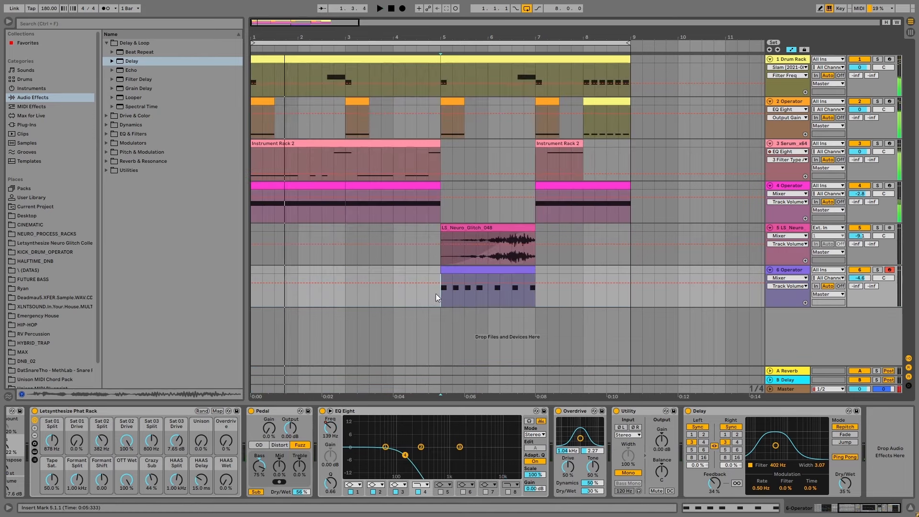
key(space)
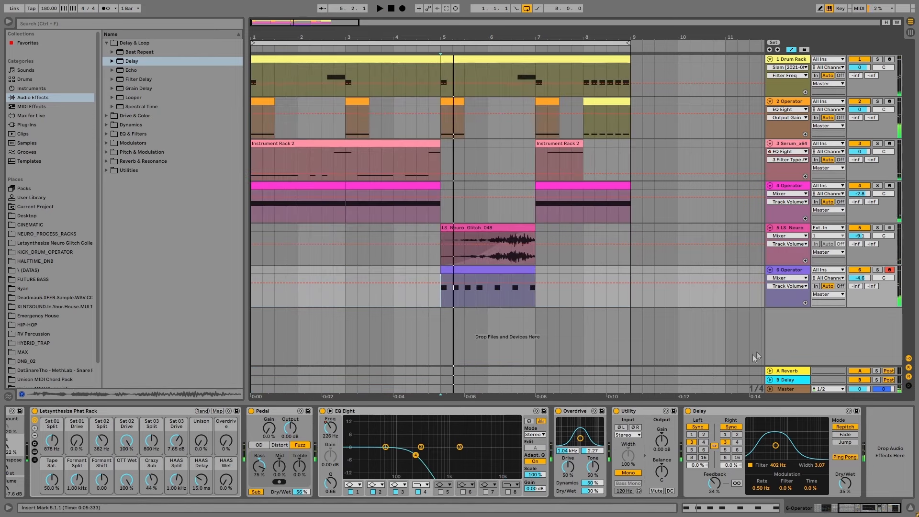
Adjust the bass EQ Eight's band 4 frequency ramp to rise from 44.2 Hz to 3.48 kHz, auditioning the sweep with the full loop
click(334, 431)
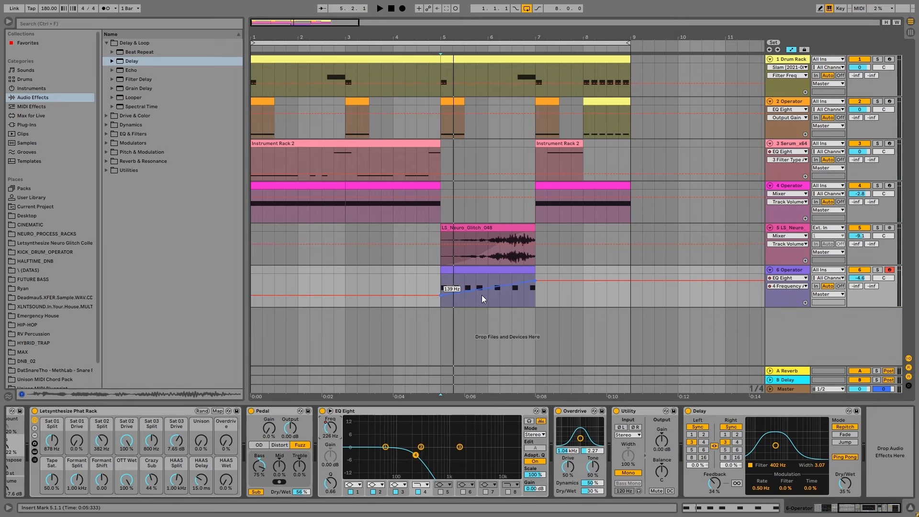
drag(482, 295, 482, 301)
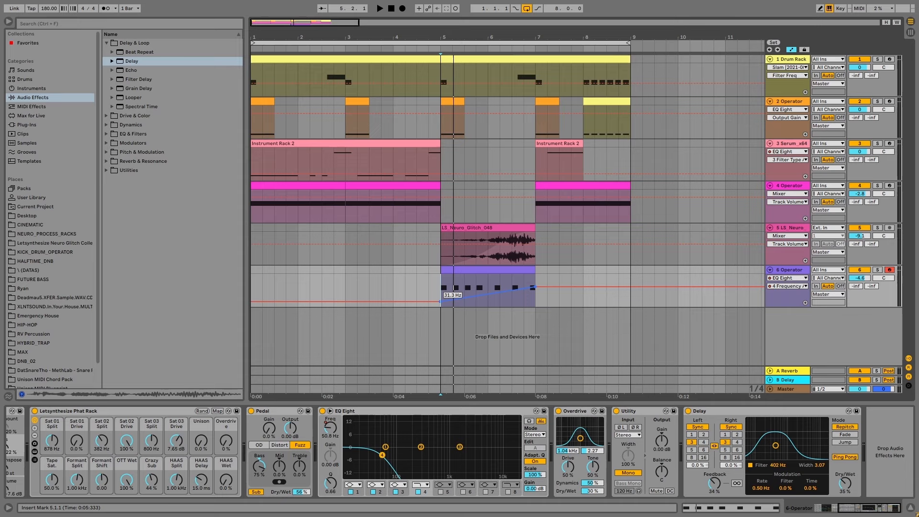
click(429, 282)
key(space)
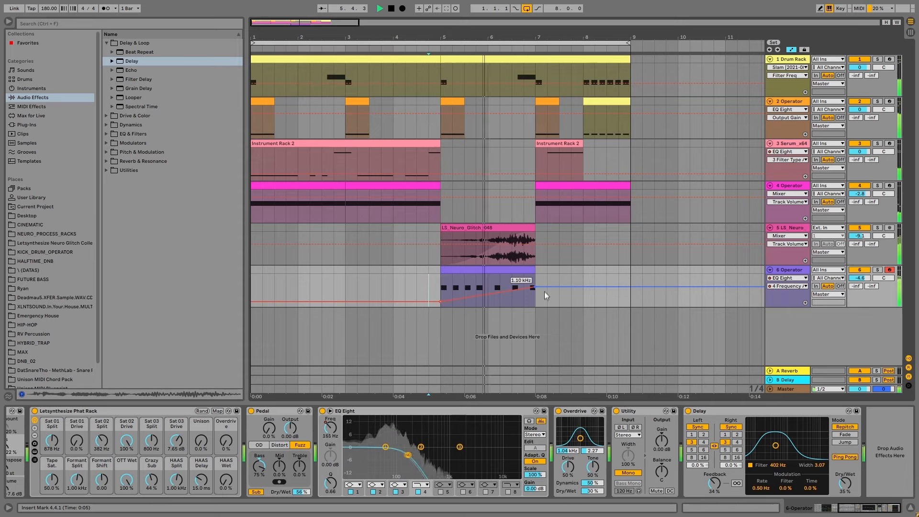
drag(545, 292, 541, 288)
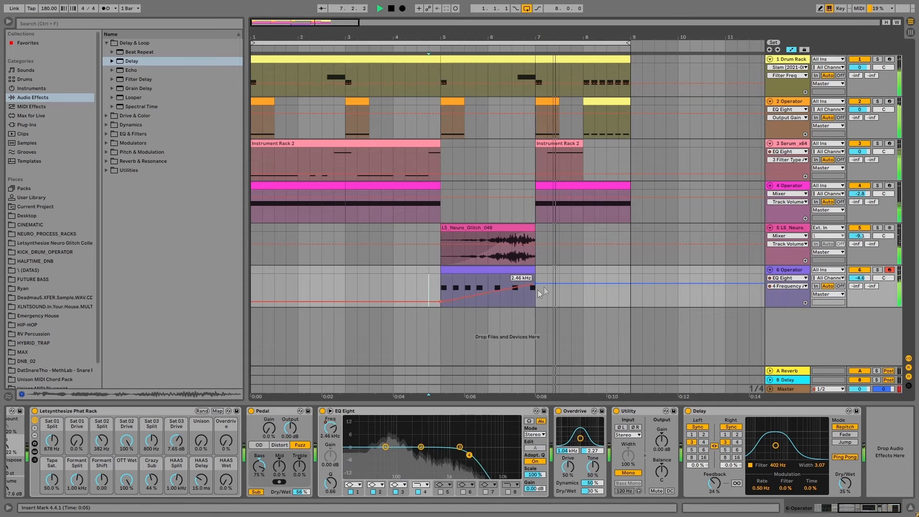
key(space)
drag(425, 297, 425, 296)
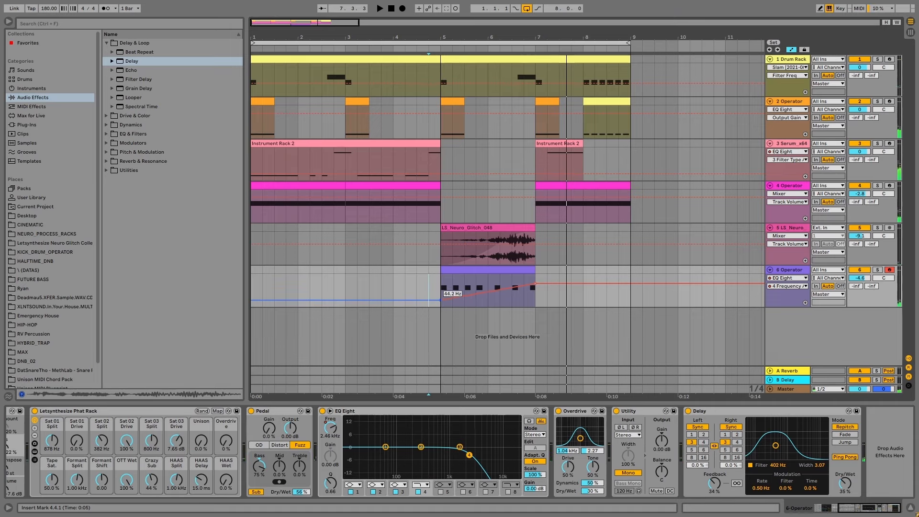
click(442, 286)
key(space)
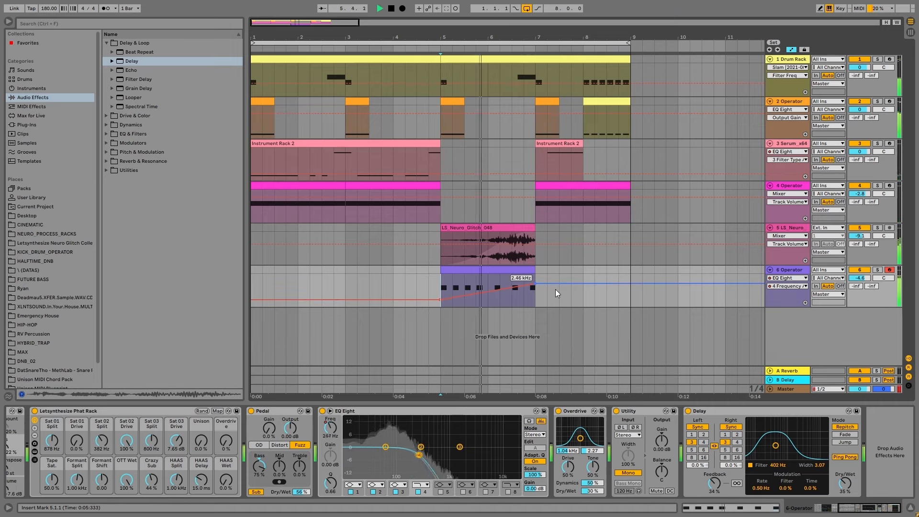
drag(555, 289, 556, 288)
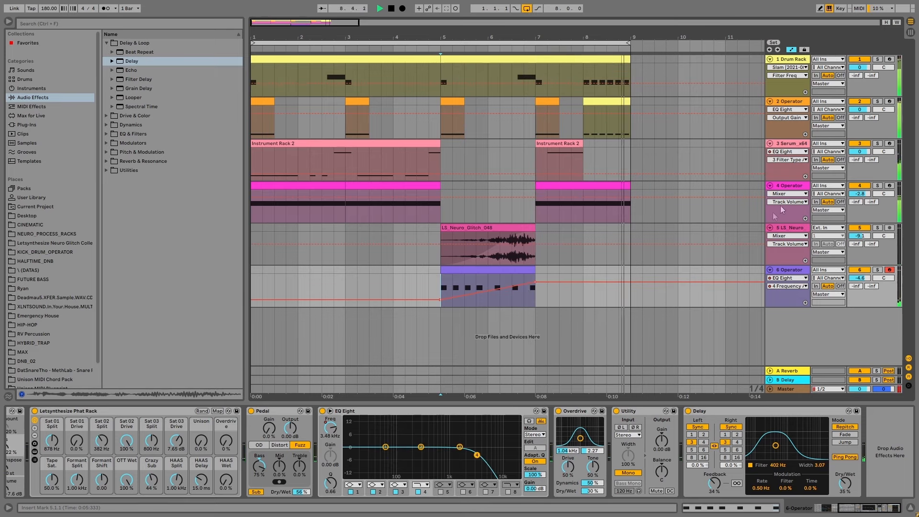
click(790, 145)
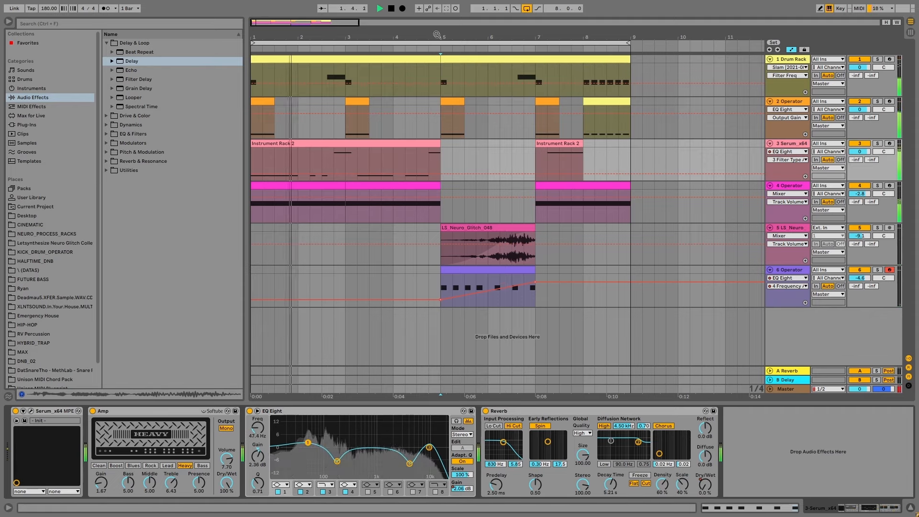
drag(435, 34, 427, 31)
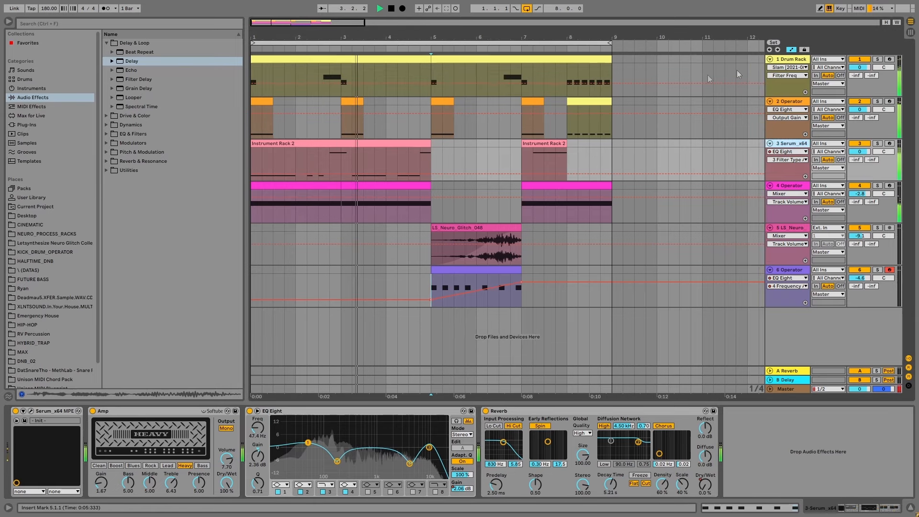
click(786, 58)
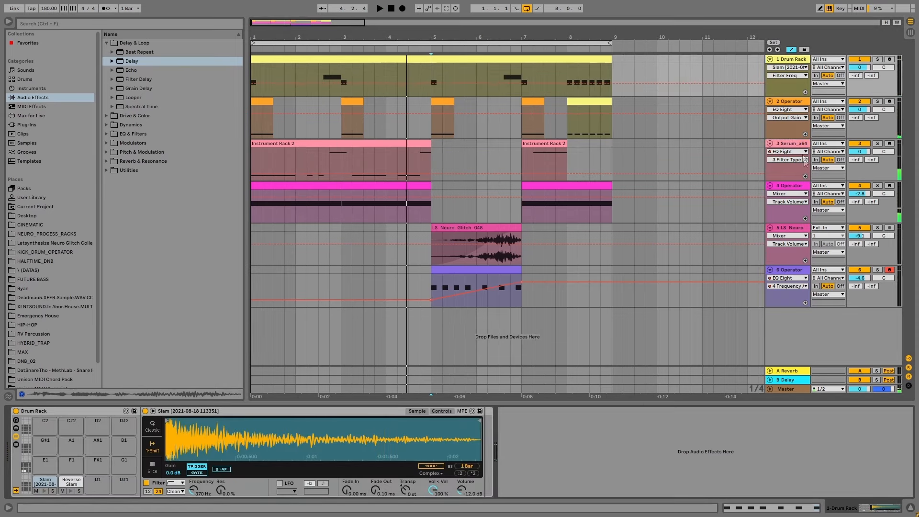
click(788, 143)
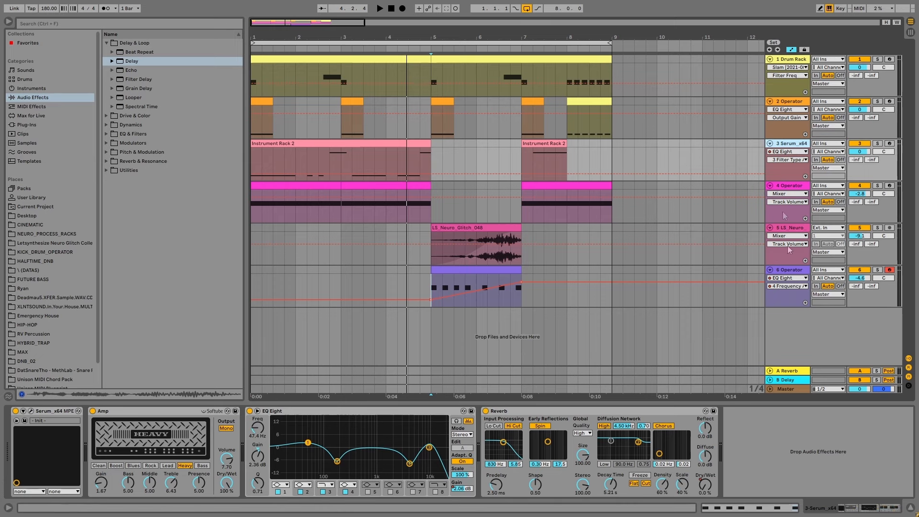
Raise the Dry/Wet of the Reverb on the 4 Operator track to 84%, auditioning the loop from bar 5
click(794, 187)
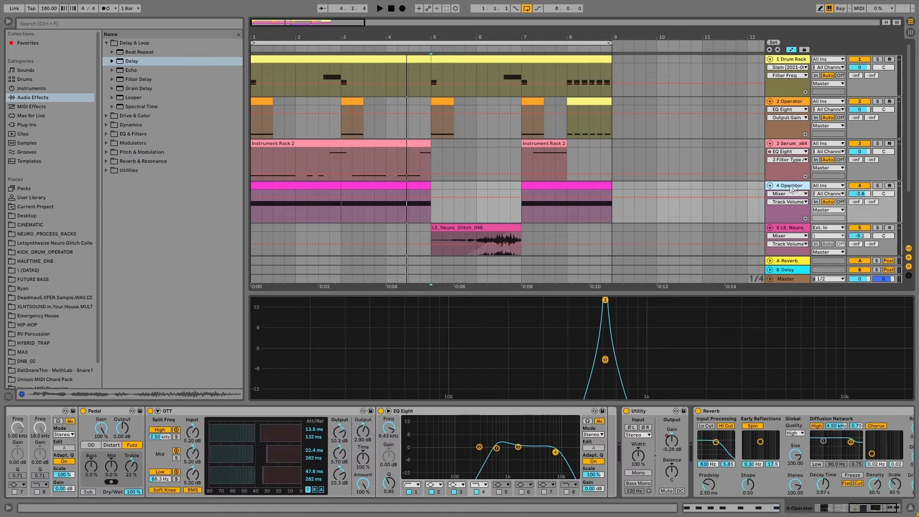
click(862, 507)
drag(850, 487, 850, 483)
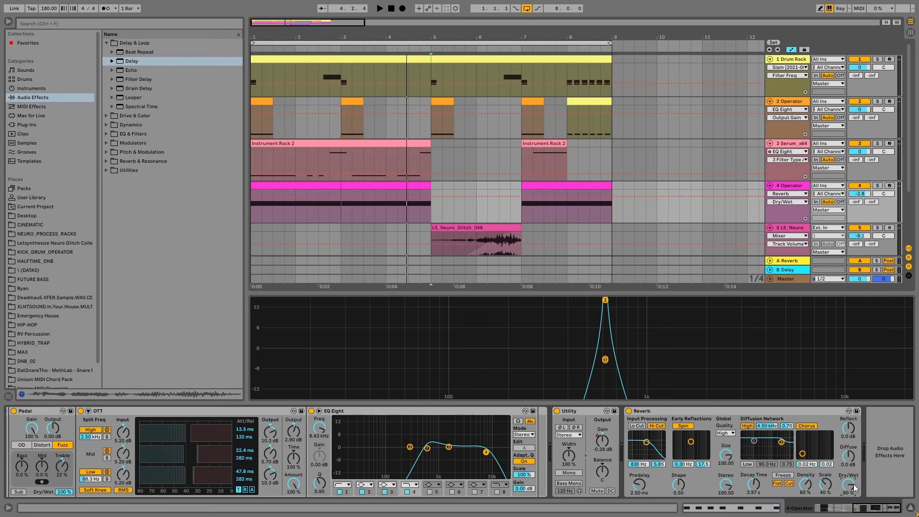
drag(850, 487, 850, 486)
click(435, 43)
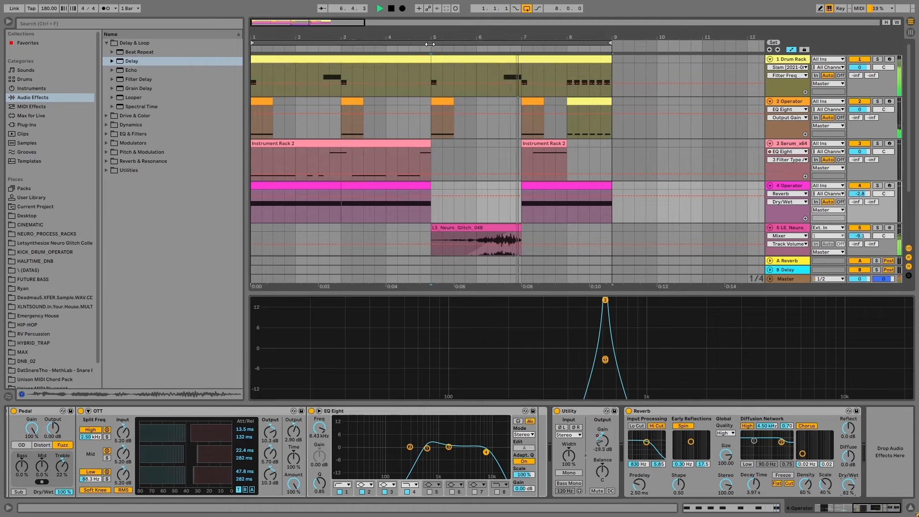
key(space)
key(space)
drag(850, 485, 849, 484)
Set the 4 Operator track's EQ Eight output gain to 2.81 dB and its Reverb decay time to 3.02 s during playback
click(754, 485)
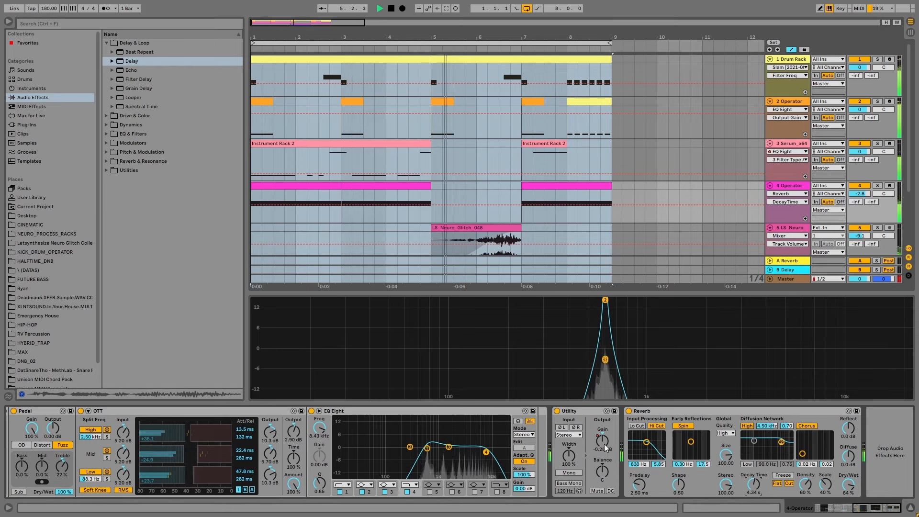
drag(529, 489, 529, 483)
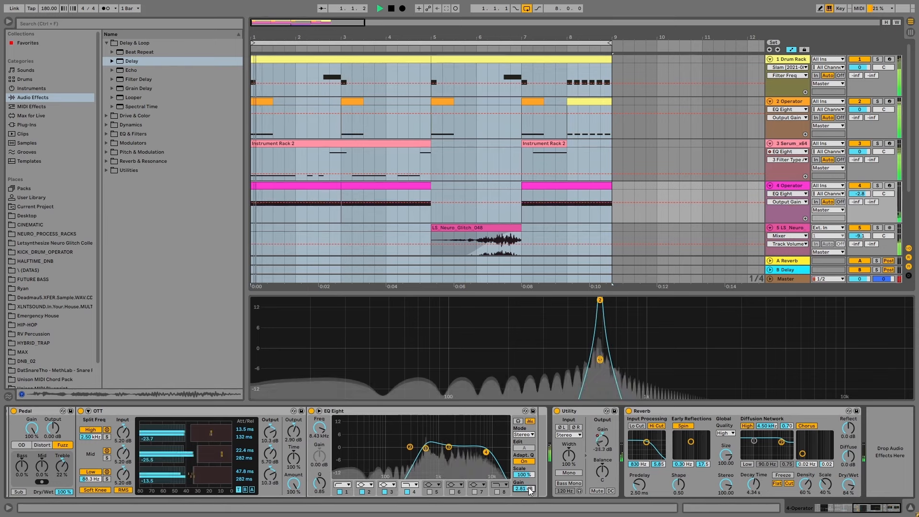
drag(754, 485, 754, 491)
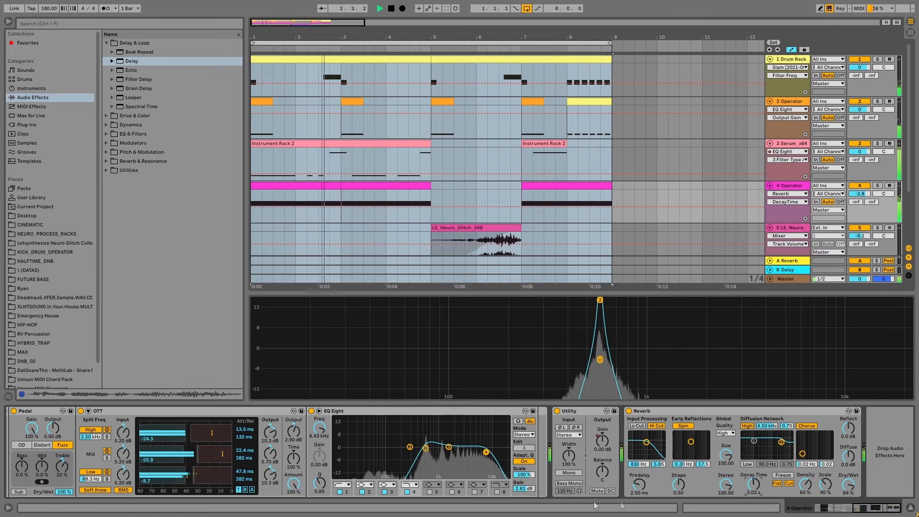
Raise the 4 Operator track's EQ Eight output gain to 4.69 dB and set its Reverb to 2.52 s decay and 78% Dry/Wet
drag(527, 489, 527, 487)
drag(755, 485, 755, 488)
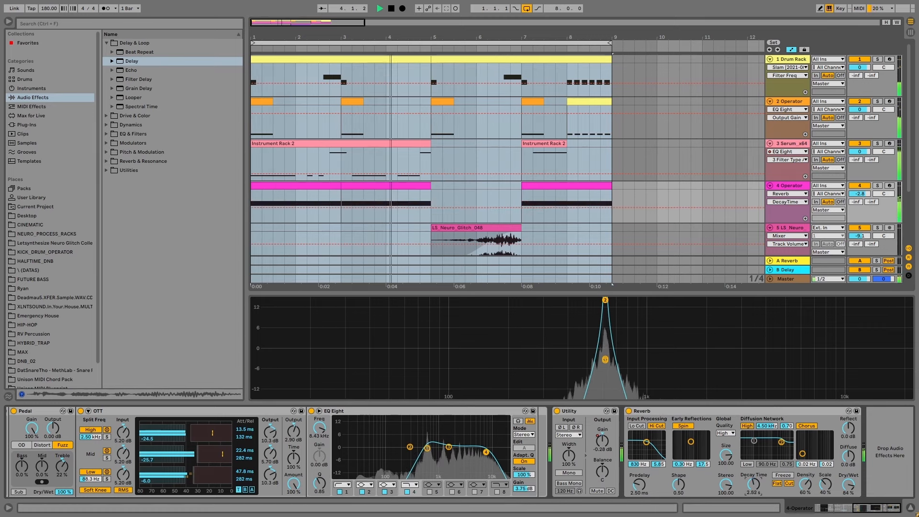
drag(848, 484, 849, 487)
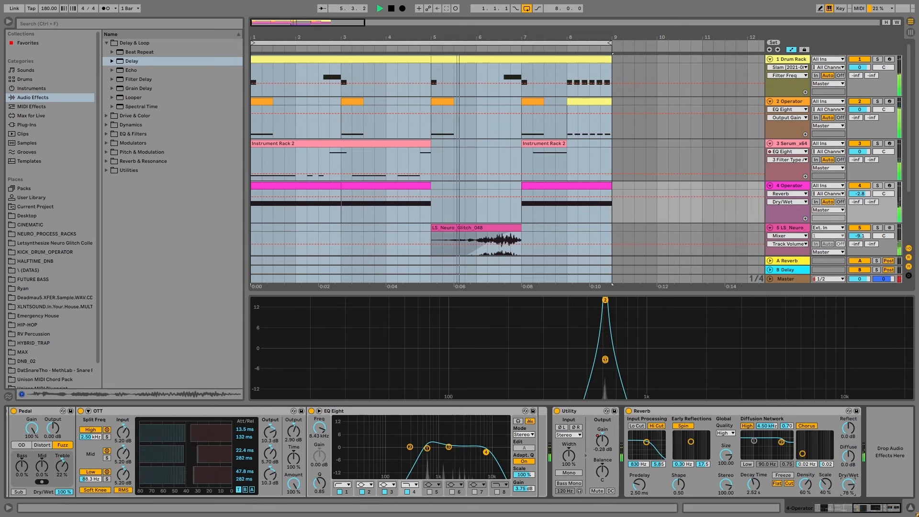
drag(521, 490, 521, 487)
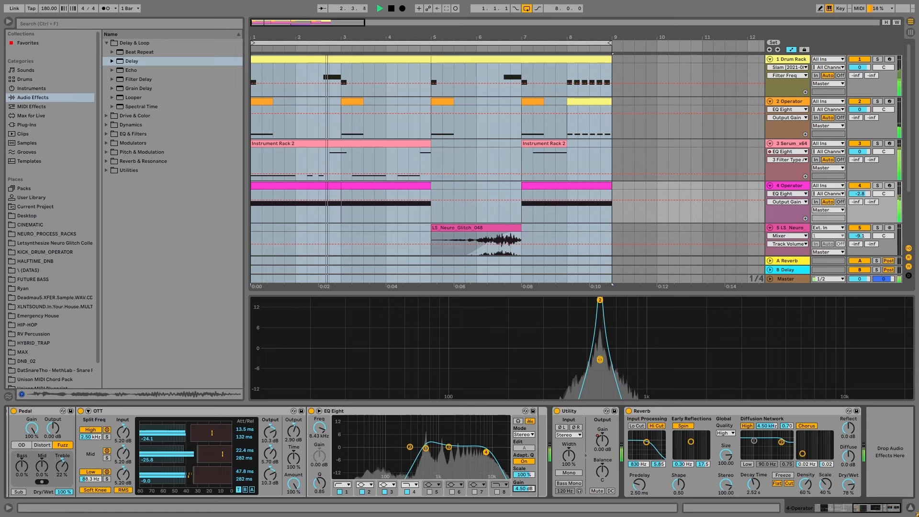
drag(486, 450, 486, 453)
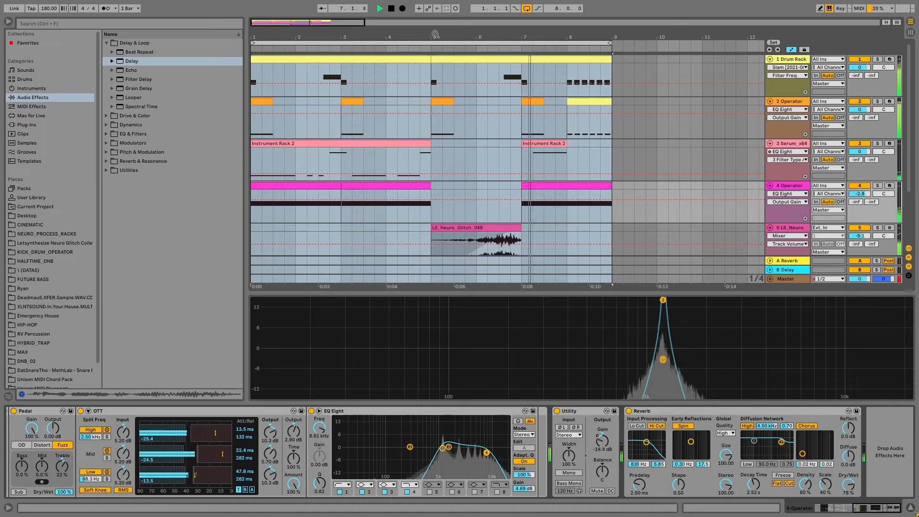
Hide the device view and set the 4 Operator track's volume to -1.4 dB during playback
key(ctrl+alt+l)
drag(429, 44, 426, 31)
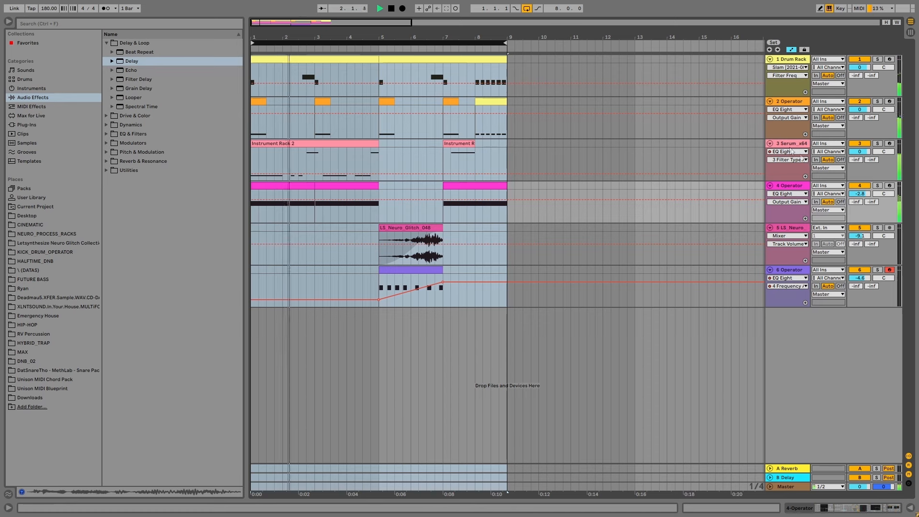
drag(860, 193, 860, 189)
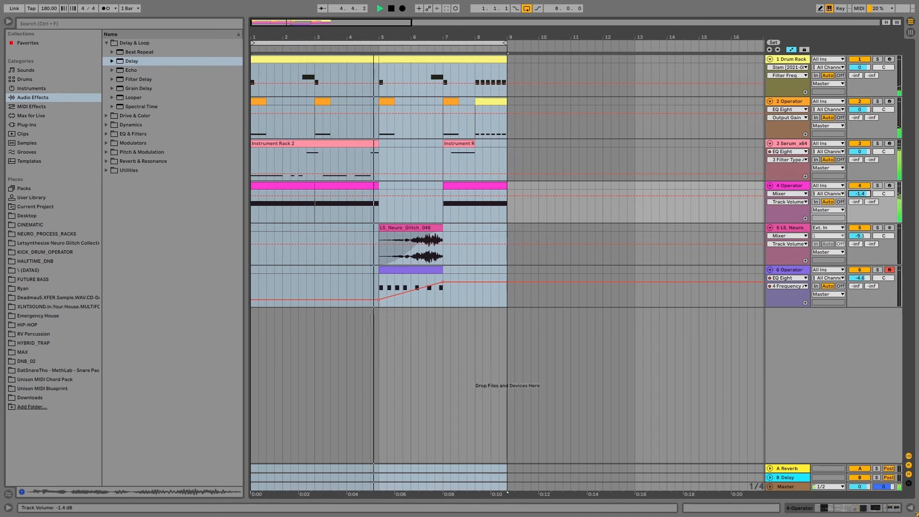
Shorten the release of oscillator A's envelope to 6.01 ms in the 4 Operator track's Operator
double_click(792, 188)
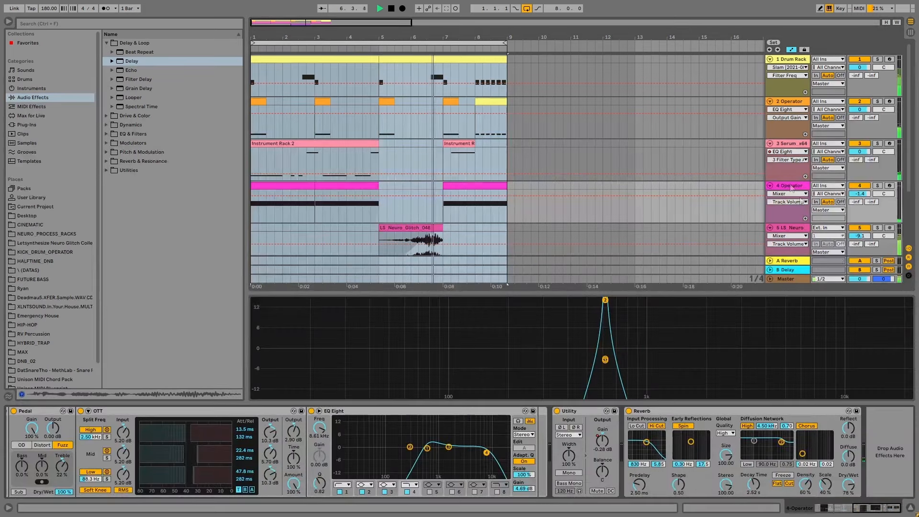
drag(876, 508, 834, 508)
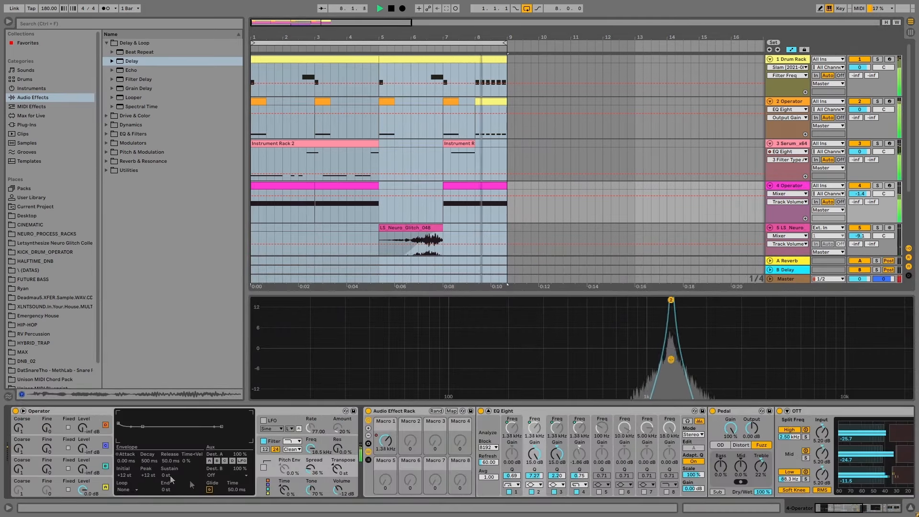
click(97, 482)
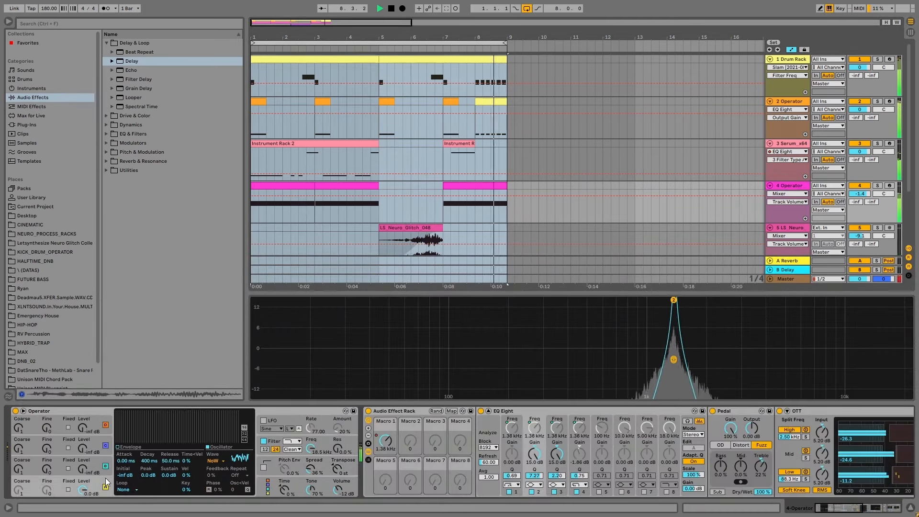
click(132, 448)
drag(224, 441, 214, 443)
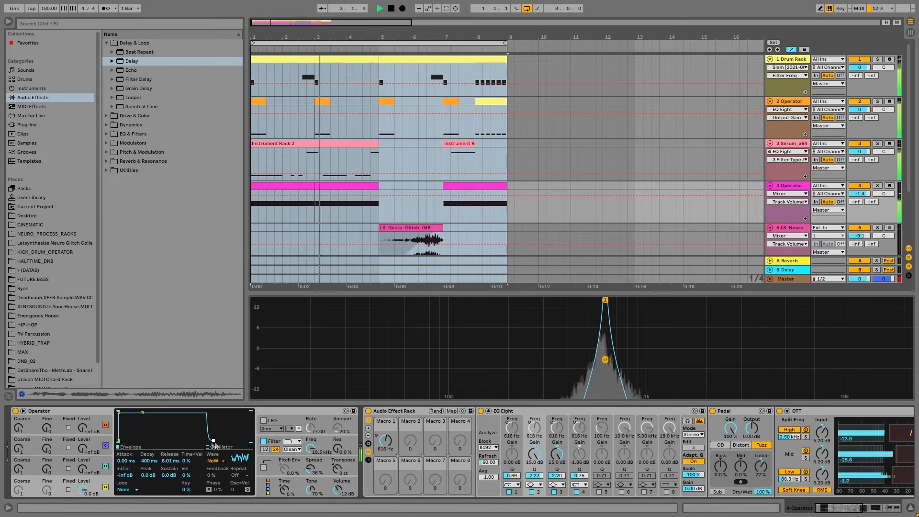
Check the rest of the 4 Operator effect chain while auditioning the loop, then stop playback and hide the devices
drag(836, 508, 862, 511)
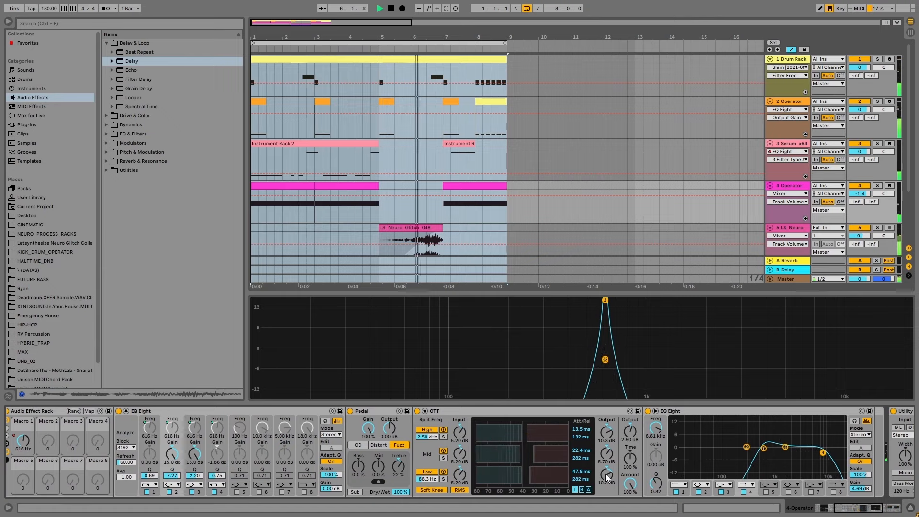
click(859, 513)
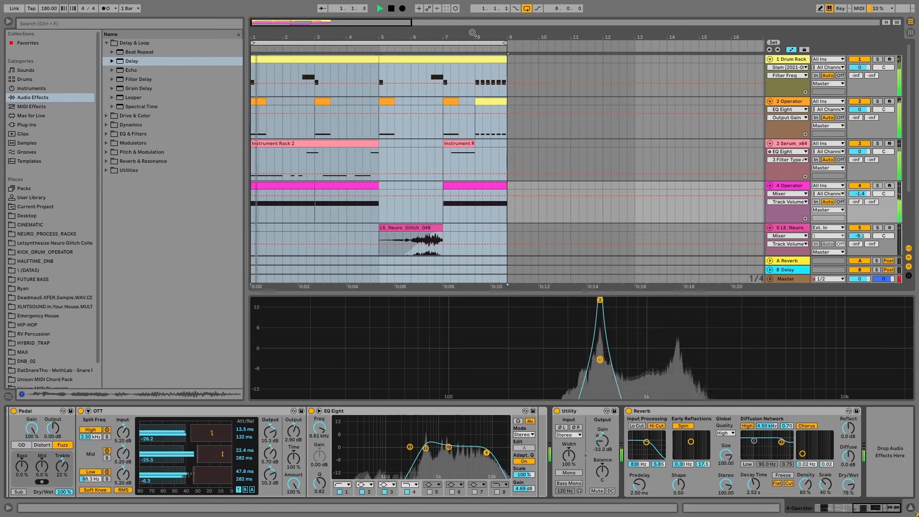
click(392, 9)
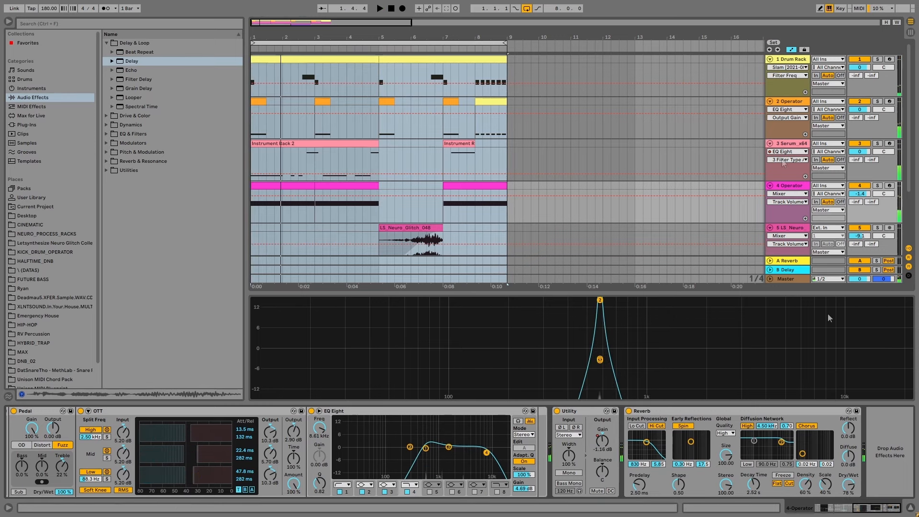
click(910, 507)
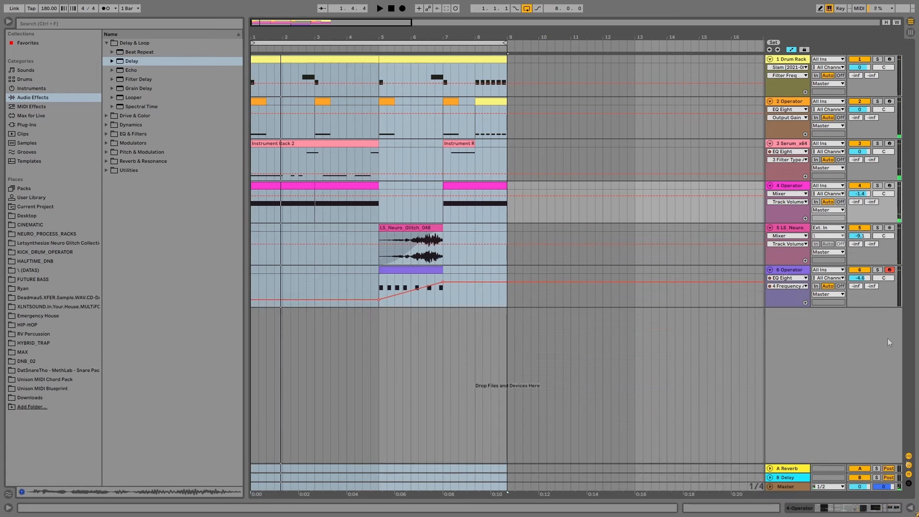
Open the 2 Operator track's devices, select its first clip and audition the track soloed
double_click(798, 103)
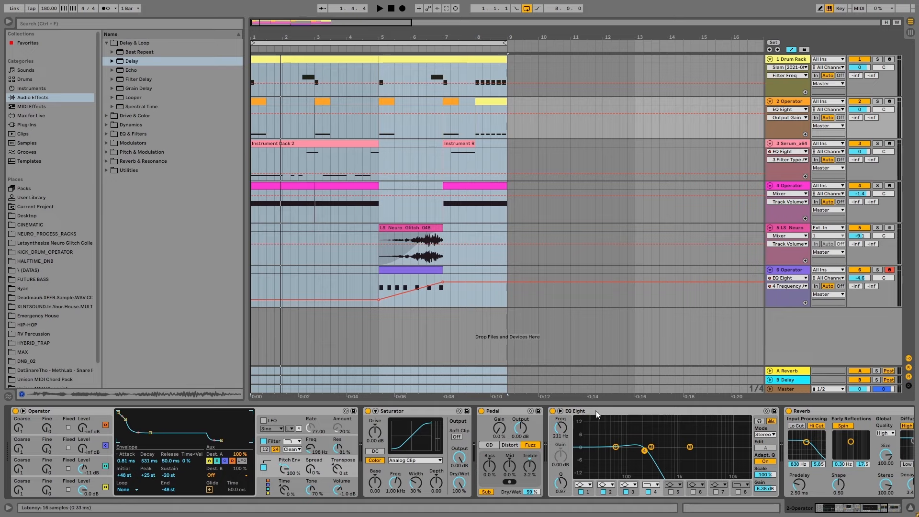
click(256, 101)
drag(251, 34, 251, 71)
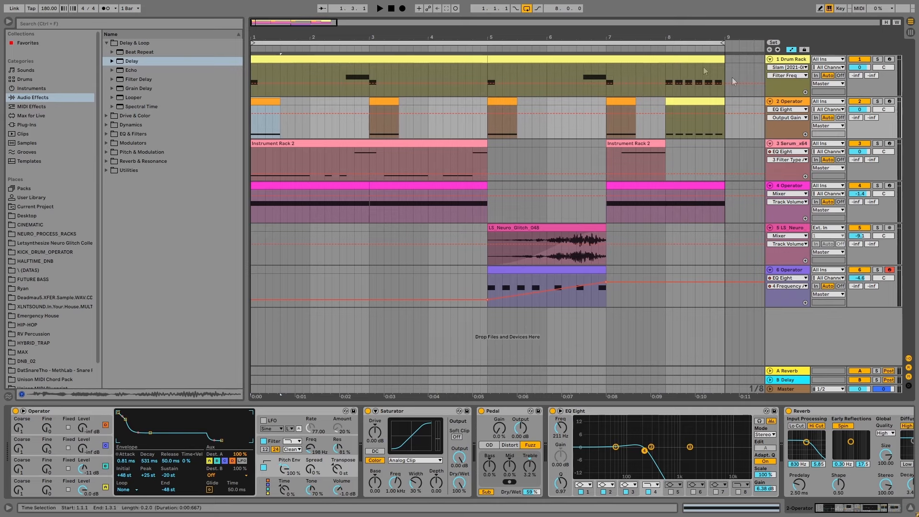
click(878, 102)
key(space)
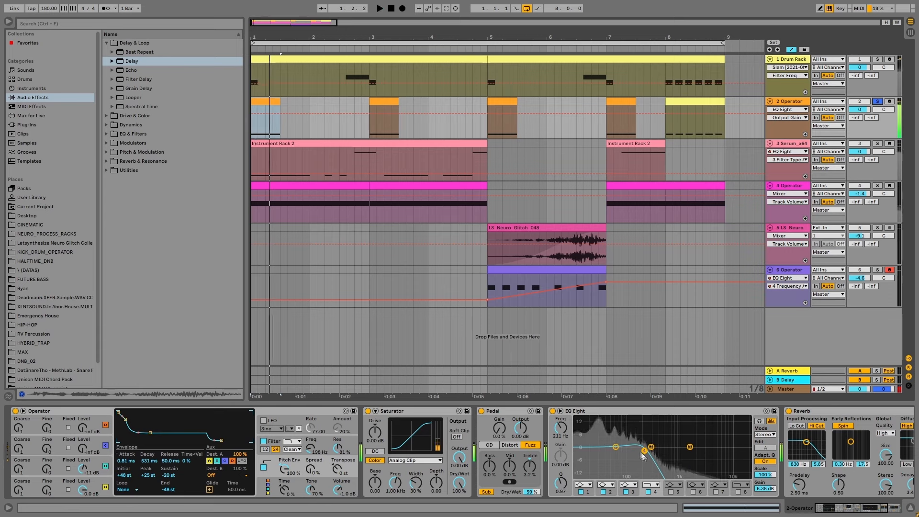
Adjust band 4 of the 2 Operator track's EQ Eight to 198 Hz with Q 1.06, repeatedly auditioning the first clip
drag(645, 458, 643, 450)
key(space)
key(space)
key(space)
key(space)
key(space)
key(space)
key(space)
key(space)
key(space)
key(space)
key(space)
key(space)
key(space)
key(space)
key(space)
key(space)
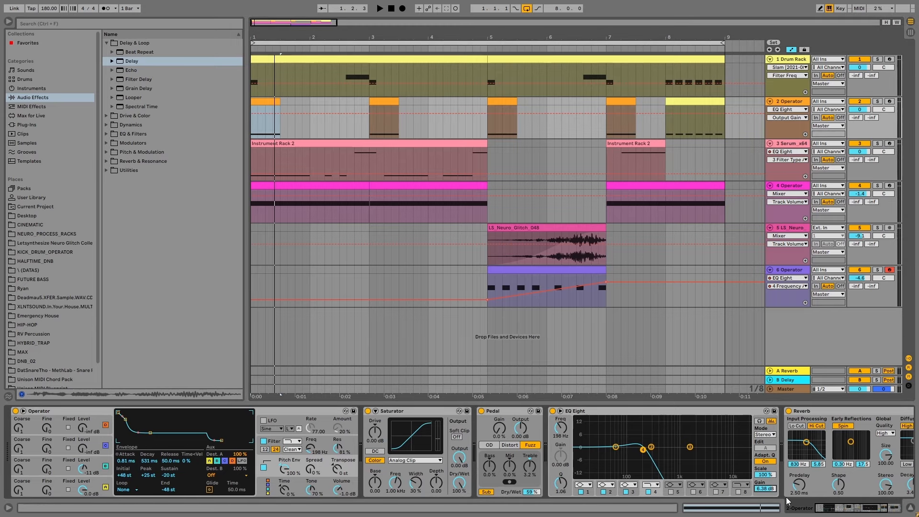
Set the 2 Operator track's EQ Eight output gain to 6.00 dB and audition the full loop with the devices hidden
key(space)
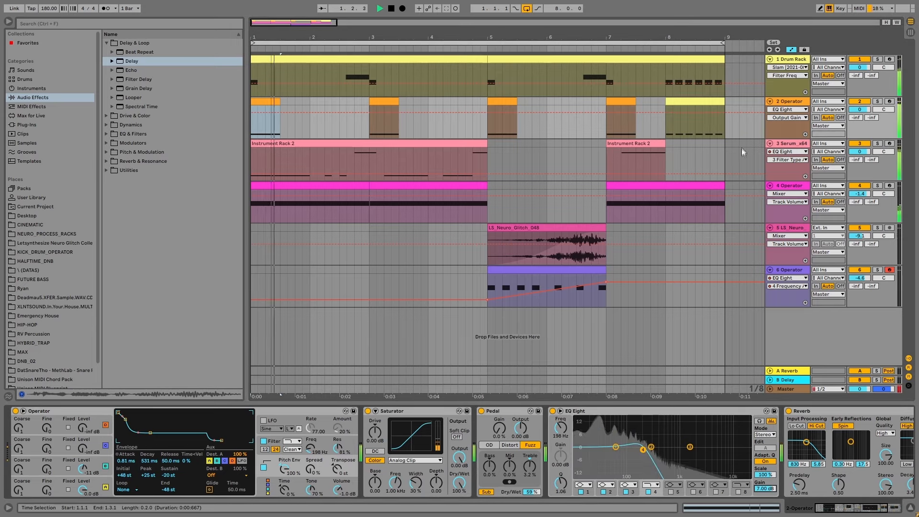
drag(758, 490, 758, 494)
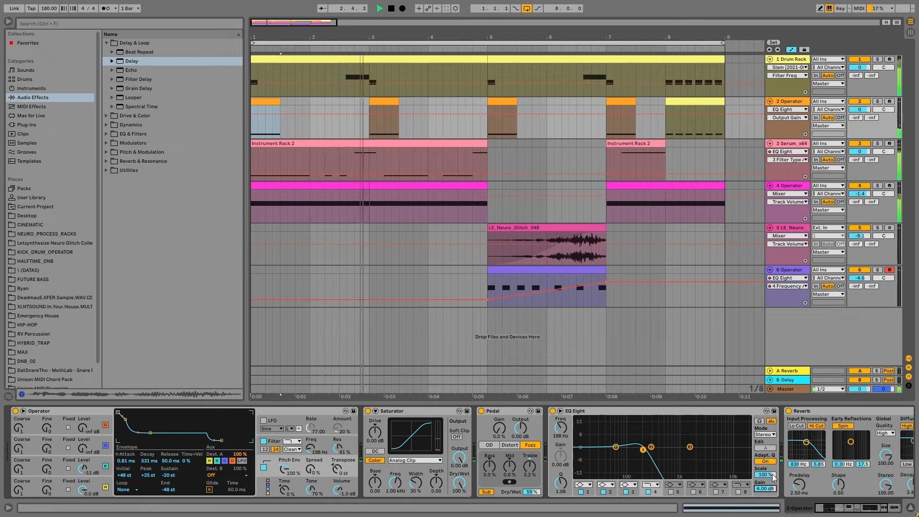
key(ctrl+alt+l)
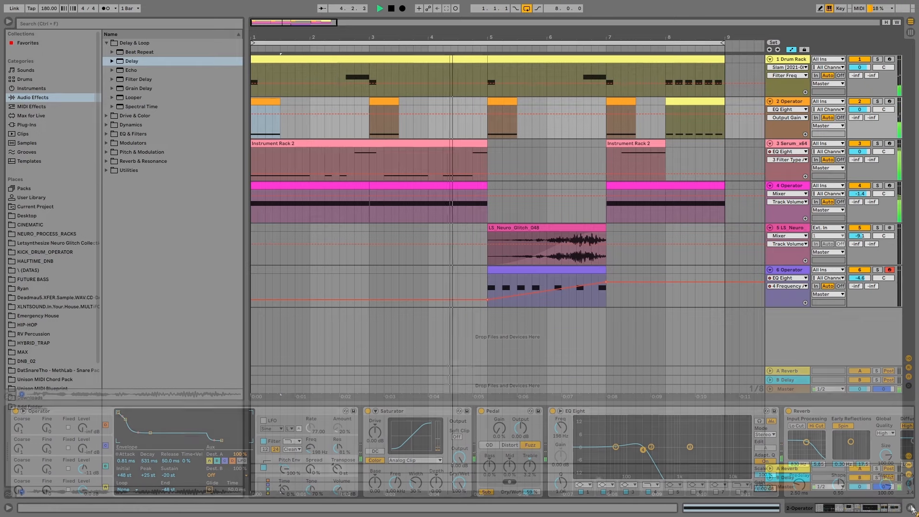
drag(510, 36, 425, 33)
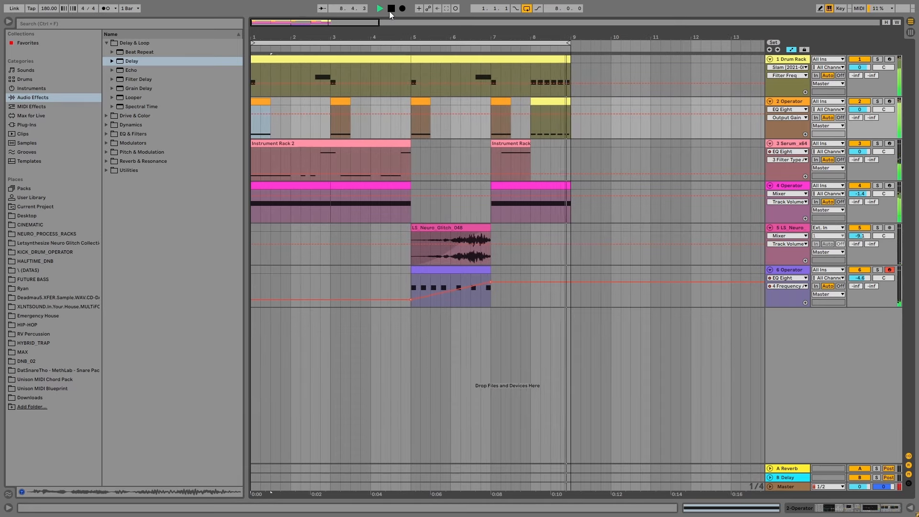
Stop playback and hide the browser and the automation lanes
click(8, 21)
click(392, 8)
click(792, 49)
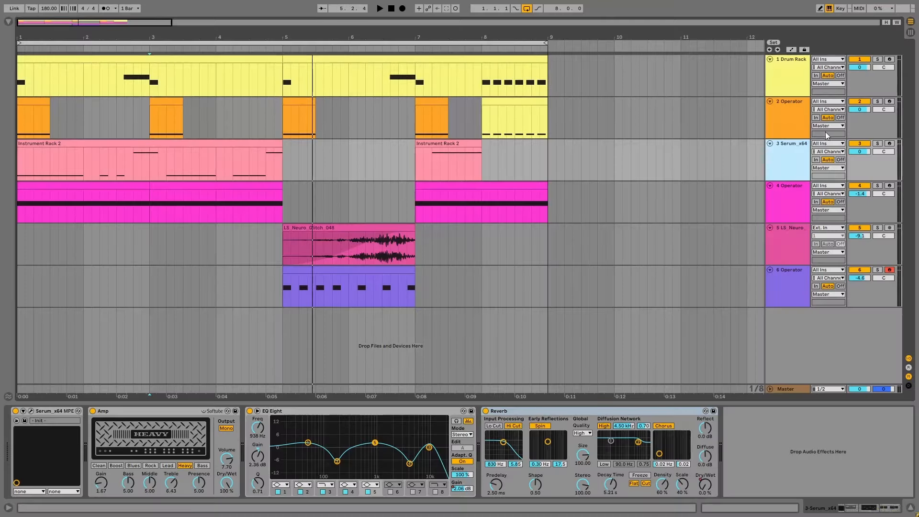
Examine the device chains of the 2 Operator, Master and 3 Serum_x64 tracks
click(778, 106)
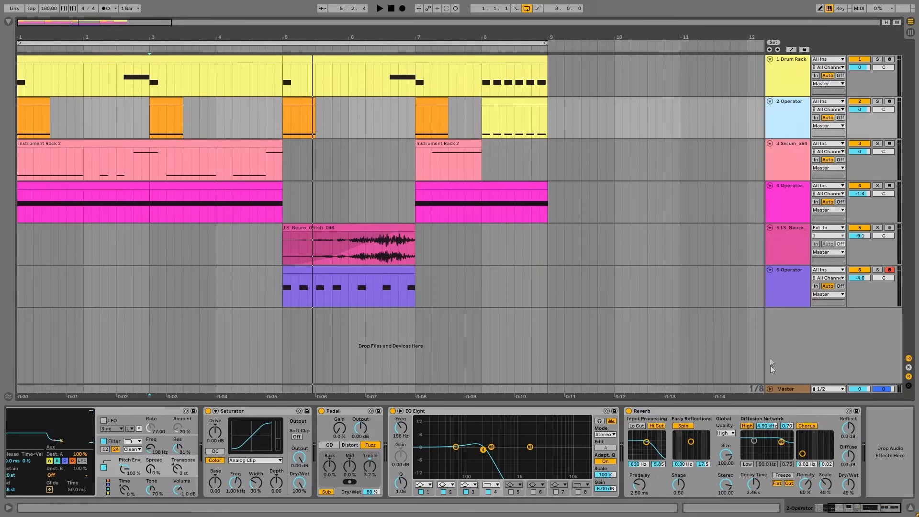
click(781, 389)
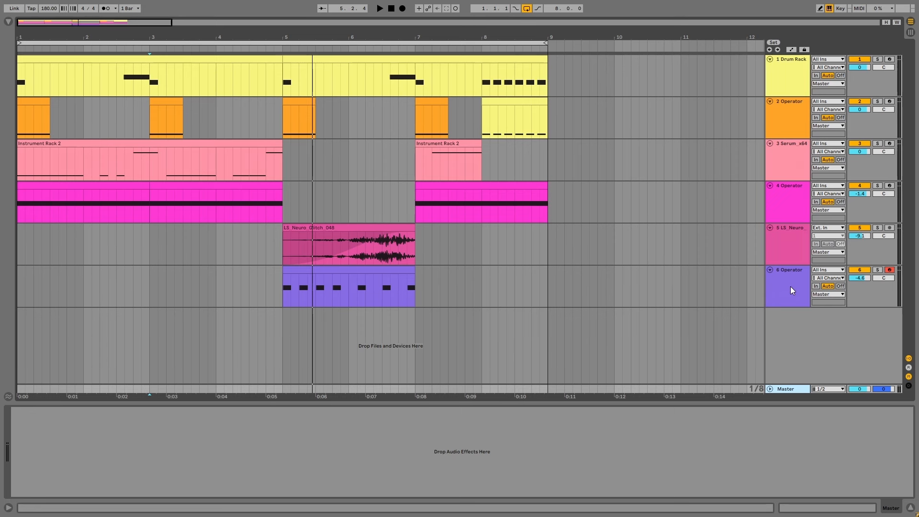
click(795, 157)
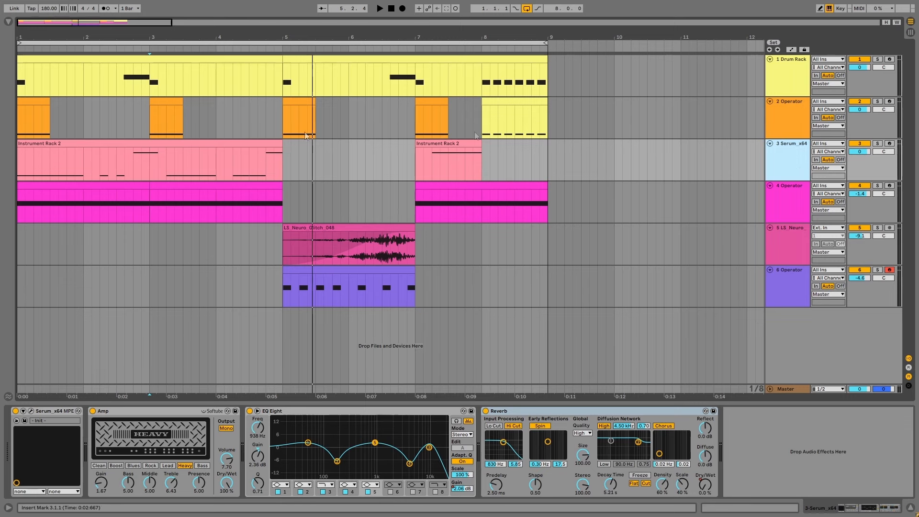
Select the first Instrument Rack 2 clip on the Serum track and briefly audition it from bar 1
click(107, 143)
click(878, 143)
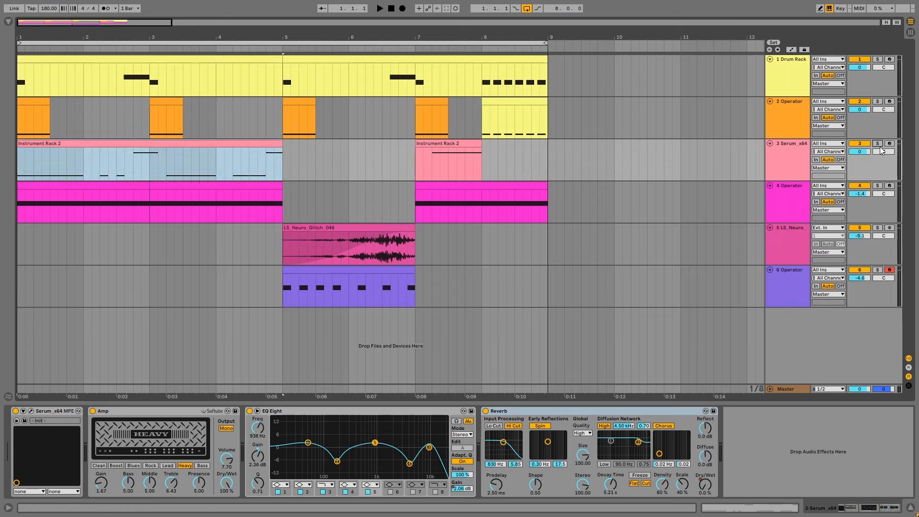
key(space)
key(space)
click(878, 144)
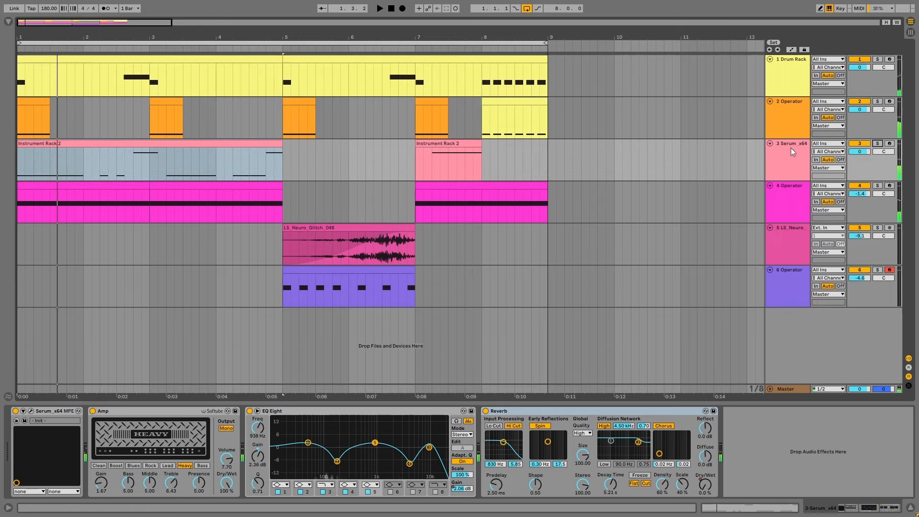
Add a Utility after the Reverb at the end of the 3 Serum_x64 track's device chain
click(807, 67)
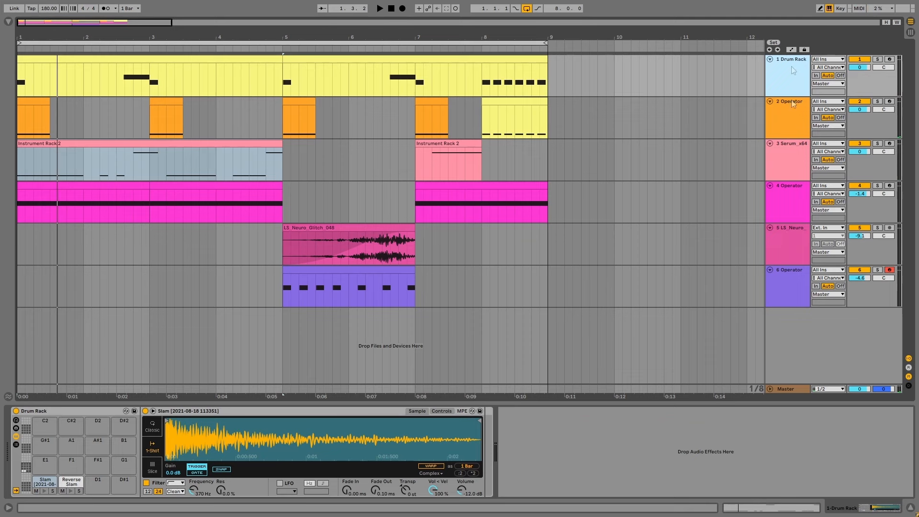
click(807, 155)
click(8, 22)
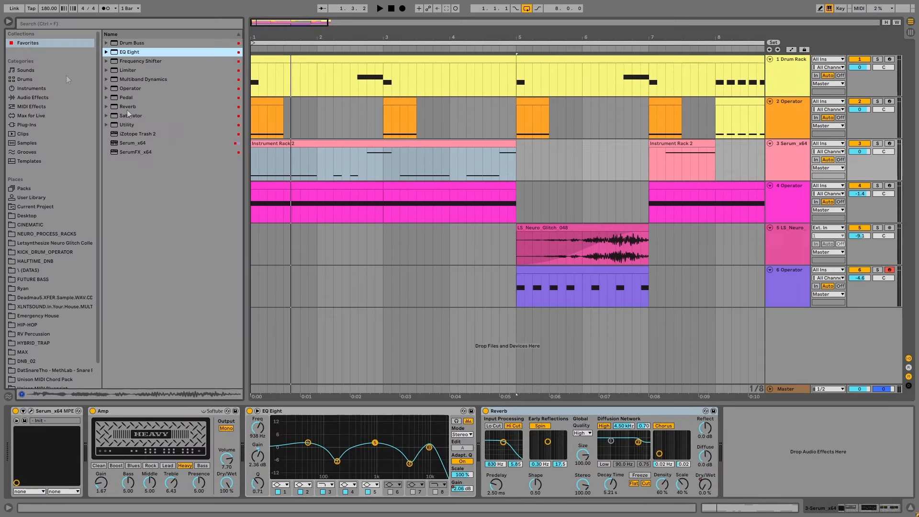
drag(130, 125, 773, 465)
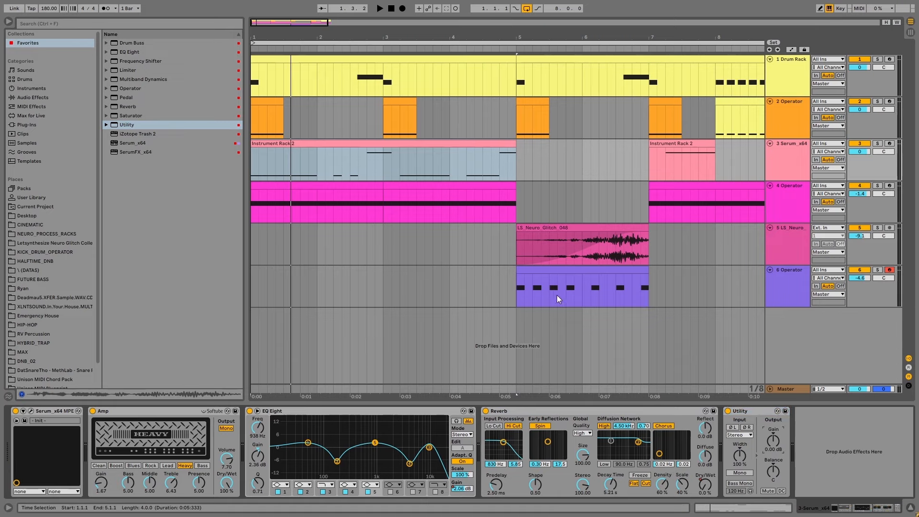
Show automation and draw a short Utility Gain fade-in from -inf dB to 0.00 dB at the start of the Serum clip
click(792, 49)
click(8, 21)
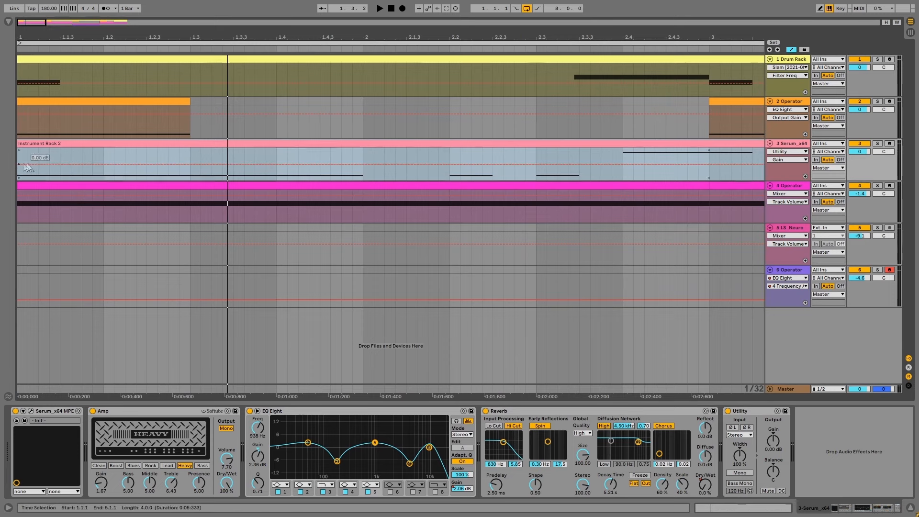
click(39, 164)
drag(34, 166, 27, 175)
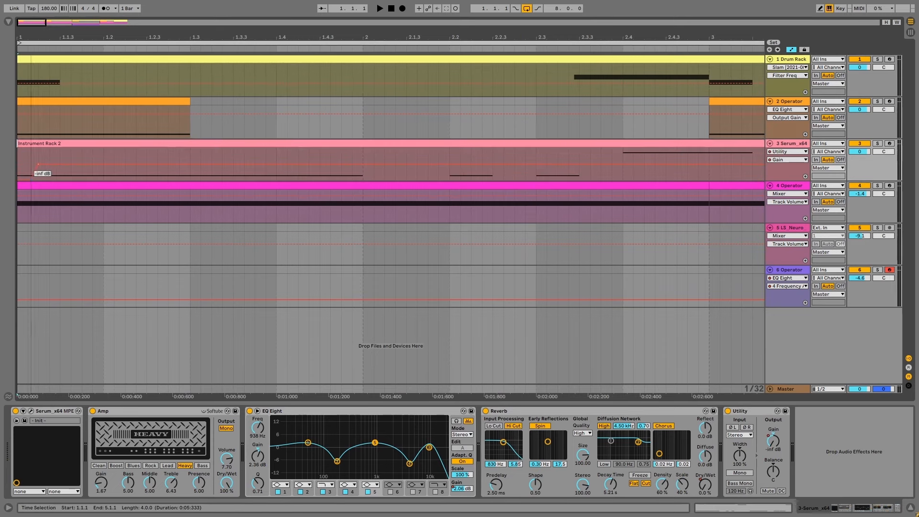
Shift the Serum track's Utility Gain fade-in to rise from -inf dB at 1.1.2 to 0.00 dB at 1.1.3, auditioning it
key(space)
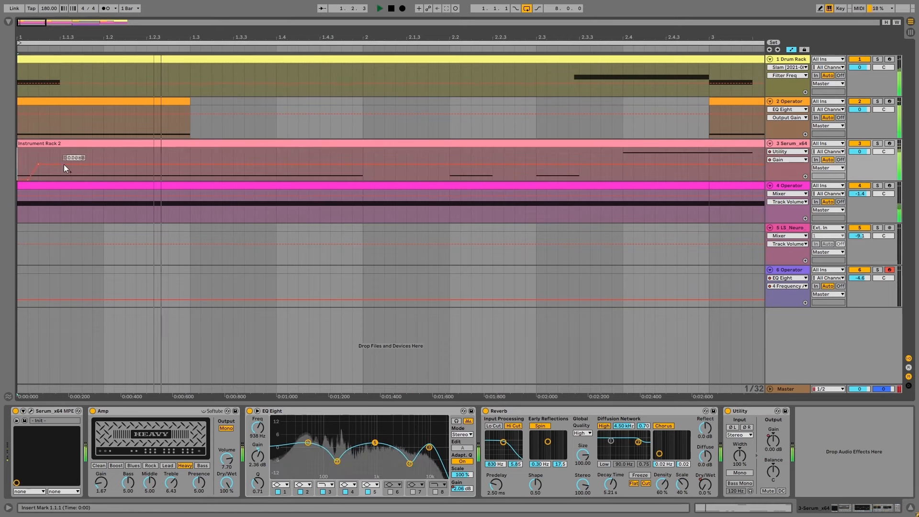
drag(39, 163, 39, 178)
key(space)
key(space)
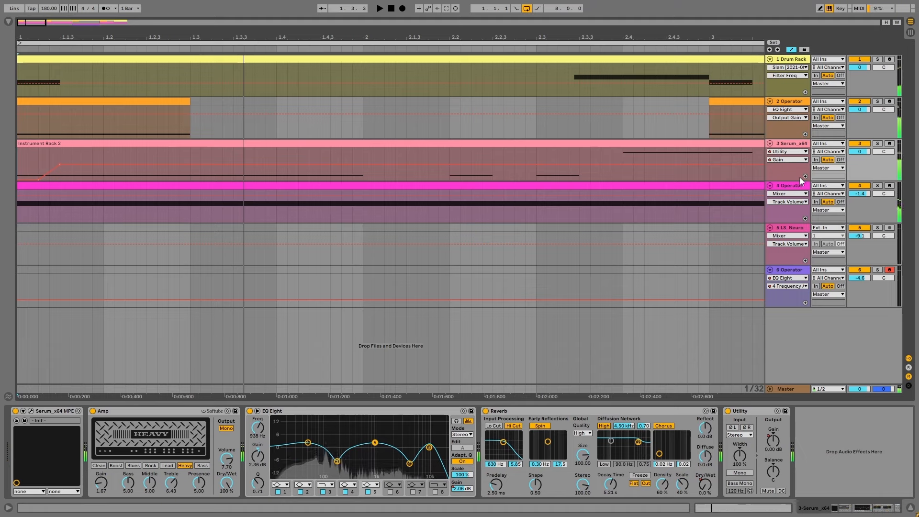
Show the Serum track's Utility Gain automation in its own lane and copy the half-bar fade-in starting at 1.1.1
click(805, 176)
drag(588, 39, 589, 3)
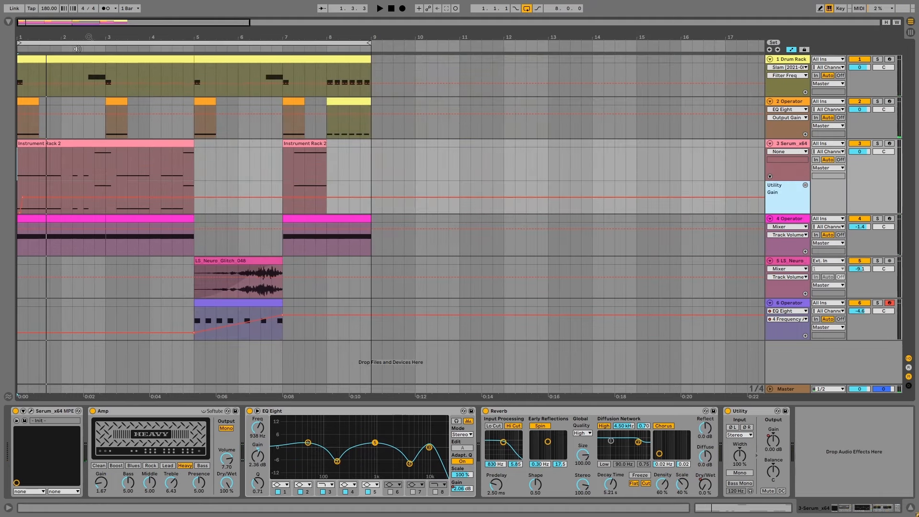
drag(44, 192, 11, 183)
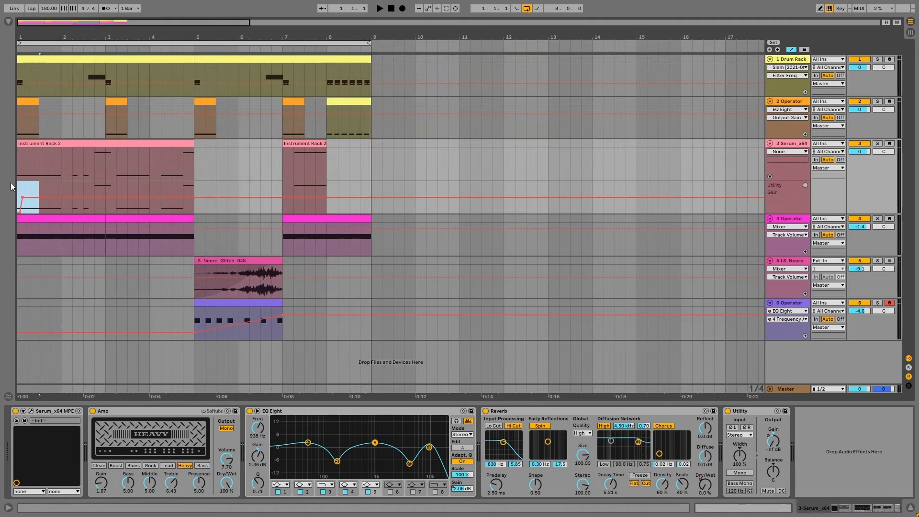
Paste the copied Utility Gain fade-in at 3.1.1, 5.1.1 and 8.1.1 on the Serum track
click(107, 188)
key(ctrl+v)
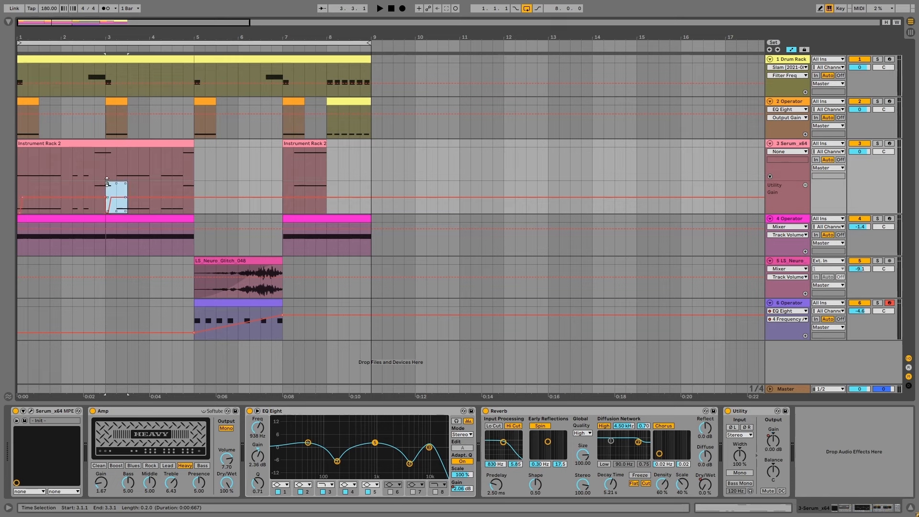
click(194, 184)
key(ctrl+v)
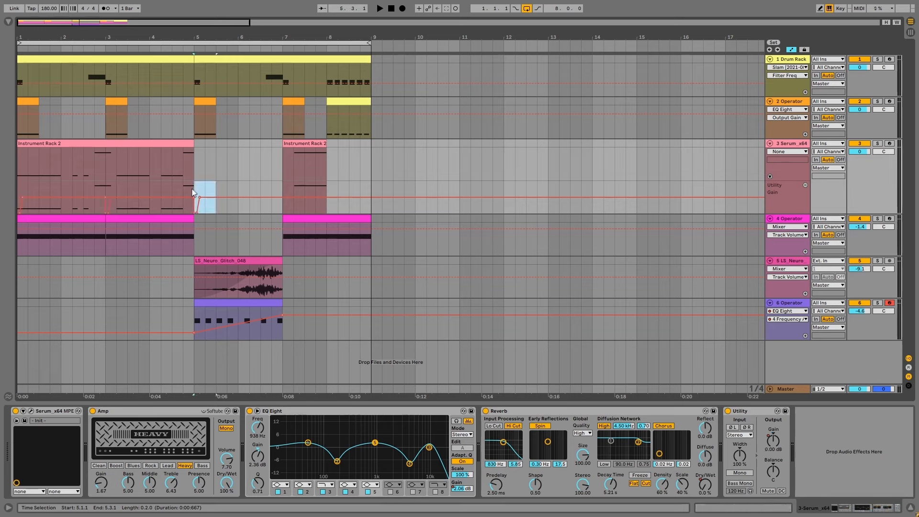
drag(183, 188, 193, 189)
drag(194, 155, 186, 142)
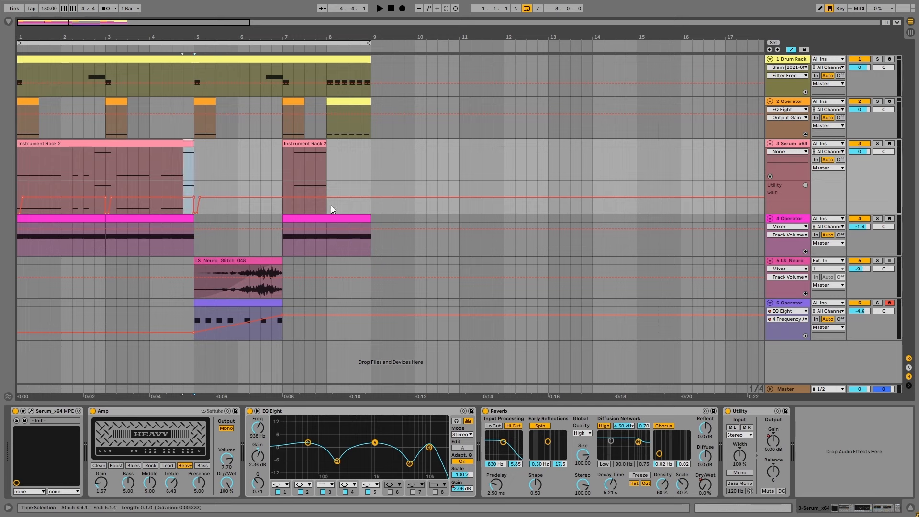
click(329, 184)
key(ctrl+v)
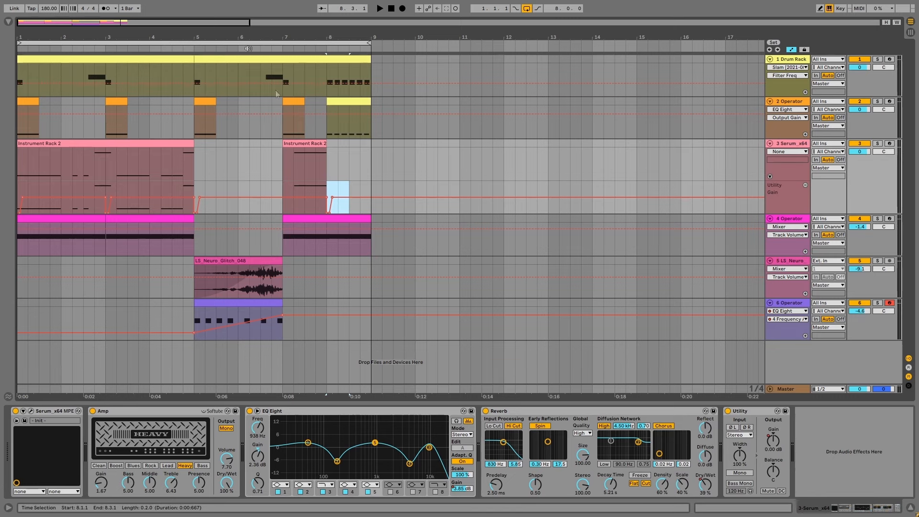
Solo the 6 Operator track and audition its clip from bar 5
drag(189, 36, 273, 144)
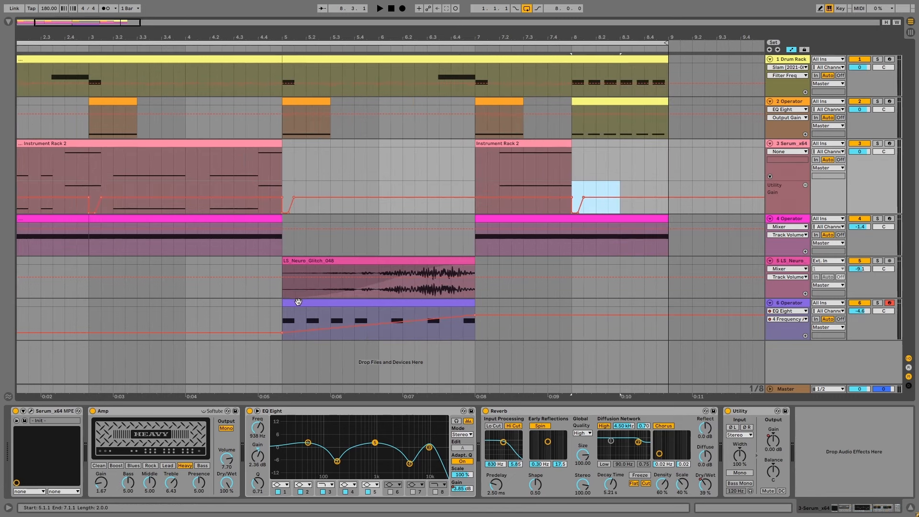
click(290, 302)
click(879, 303)
key(space)
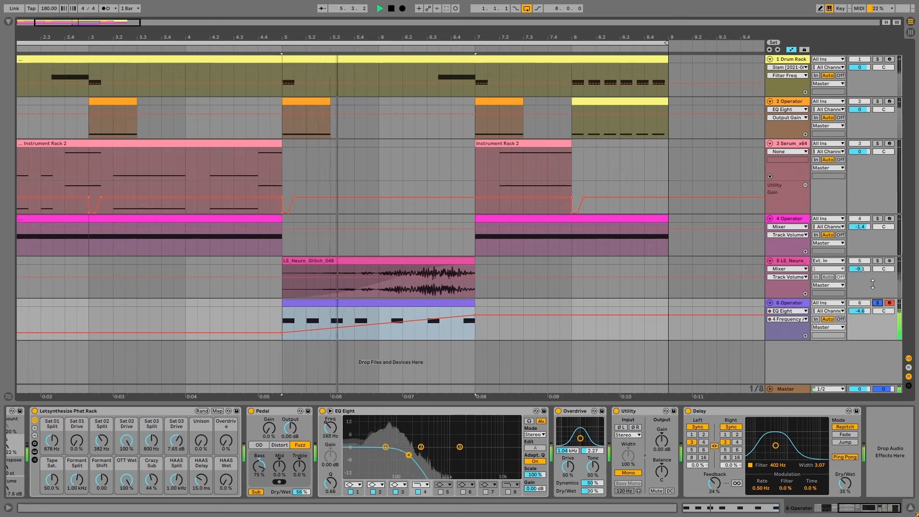
key(space)
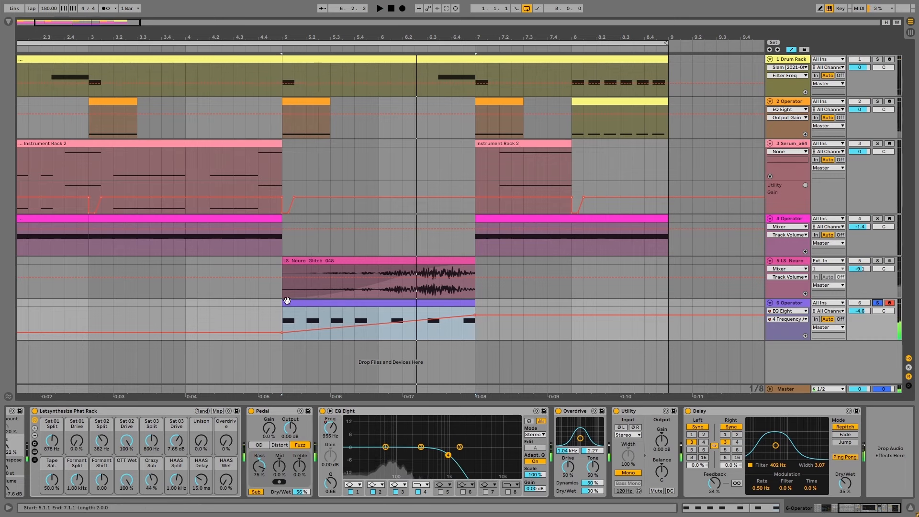
Trim the start of the 6 Operator clip to 5.2.1 and unsolo the track
drag(283, 303, 306, 306)
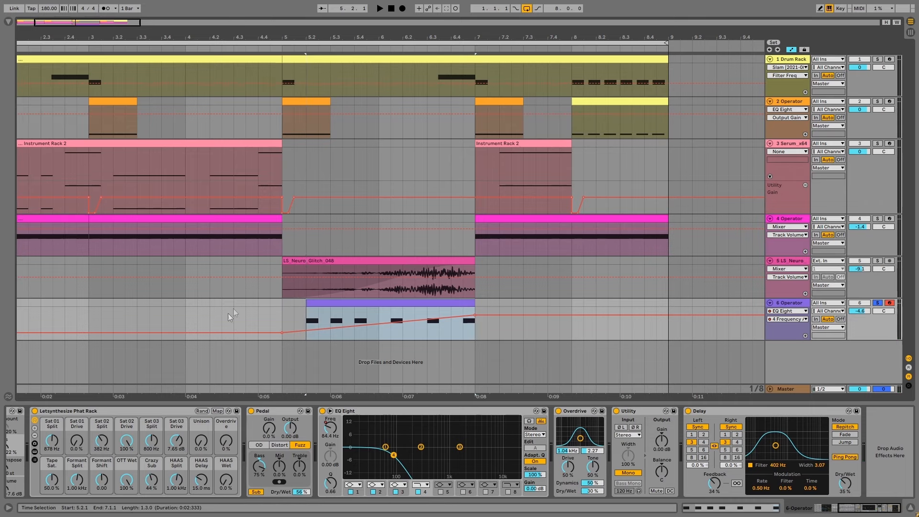
drag(326, 35, 435, 19)
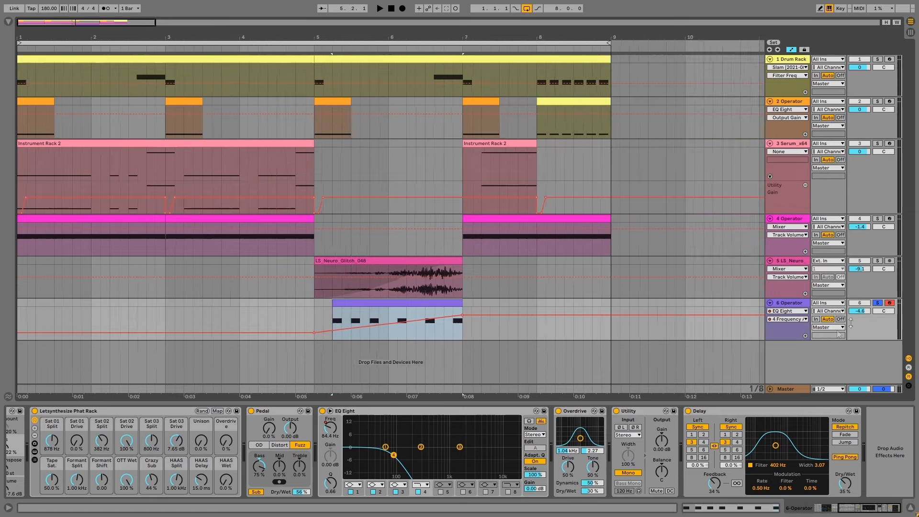
click(878, 303)
Audition the full mix of the eight-bar loop from bar 5 through the loop's restart
click(320, 40)
key(space)
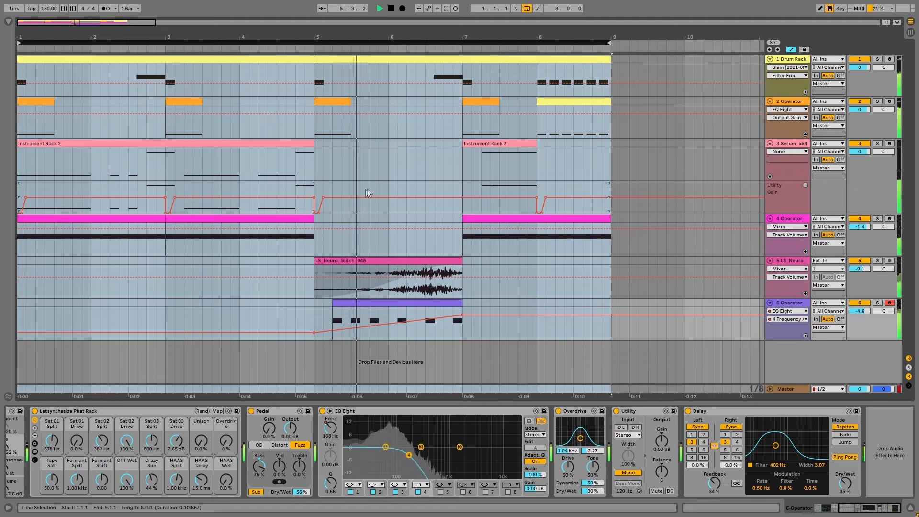
drag(452, 35, 362, 35)
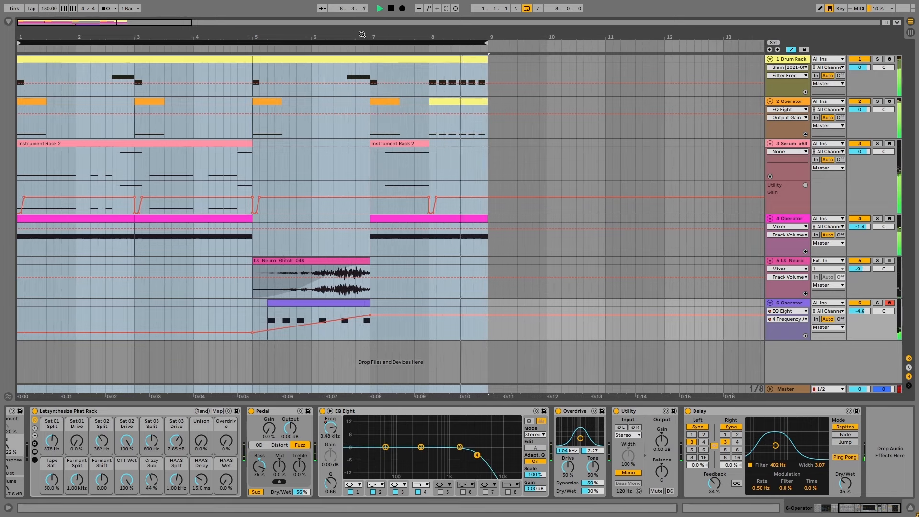
key(space)
Hide the automation lanes and view the device chains of the 4 Operator and 5 LS_Neuro tracks
drag(67, 36, 76, 36)
click(792, 50)
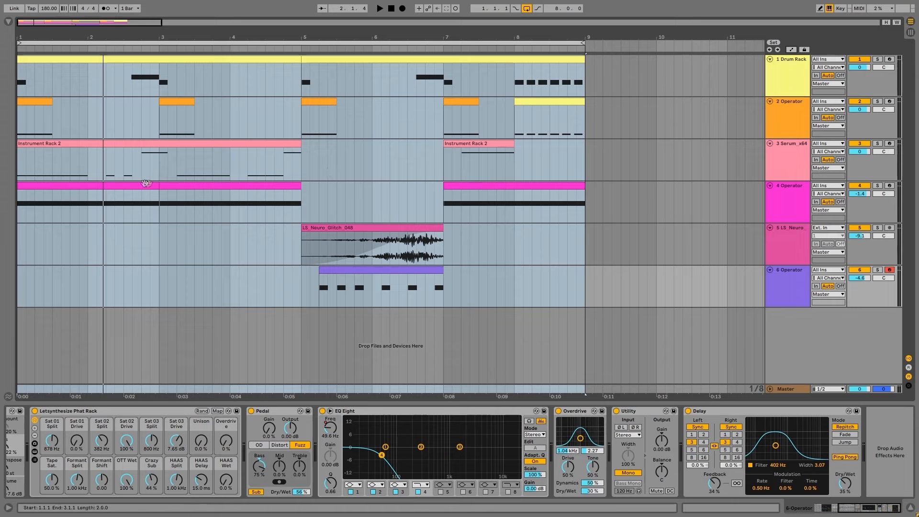
click(132, 184)
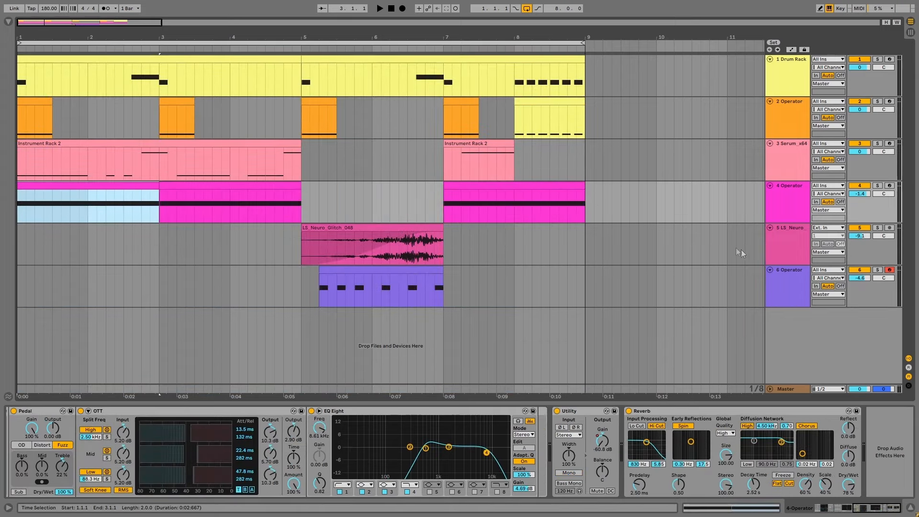
click(394, 227)
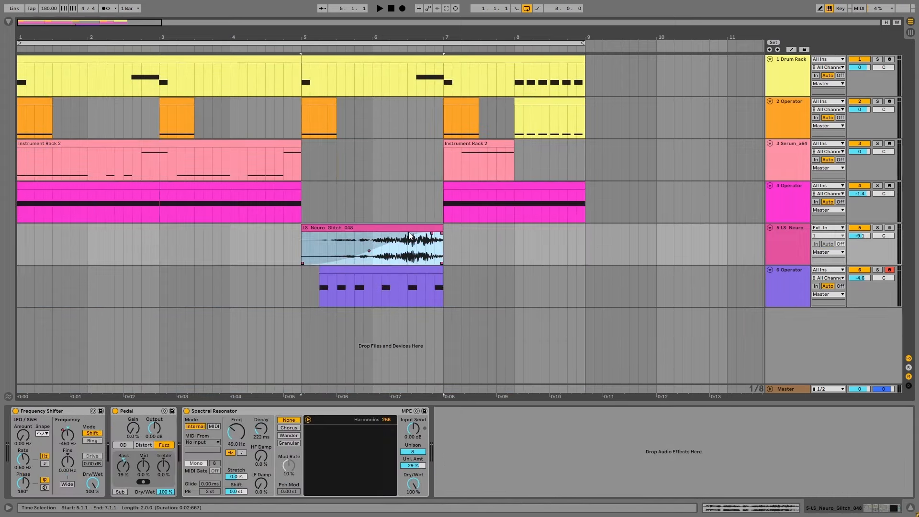
Add a Limiter from the Dynamics audio effects to the Master track
click(794, 390)
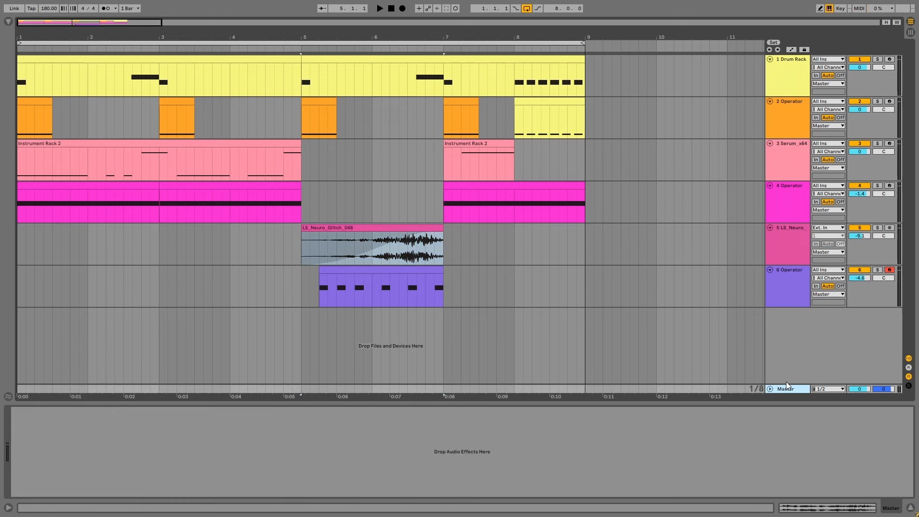
click(8, 22)
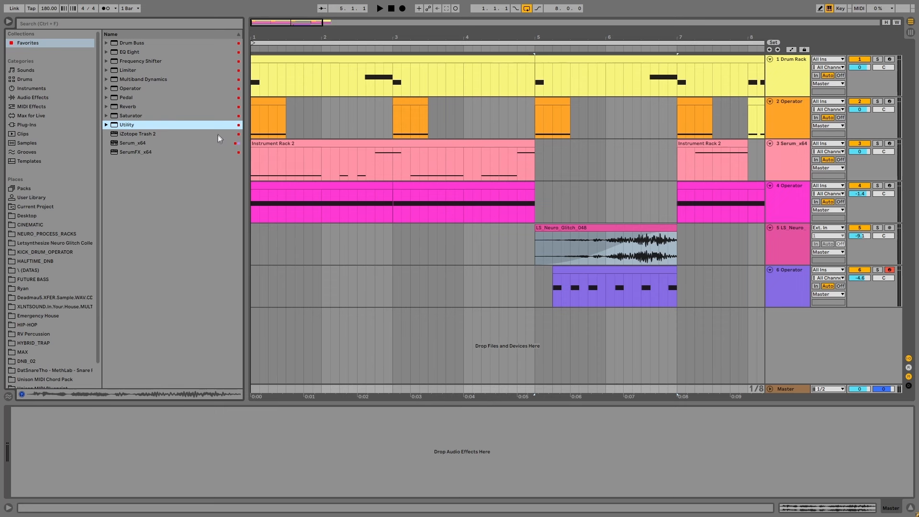
click(38, 97)
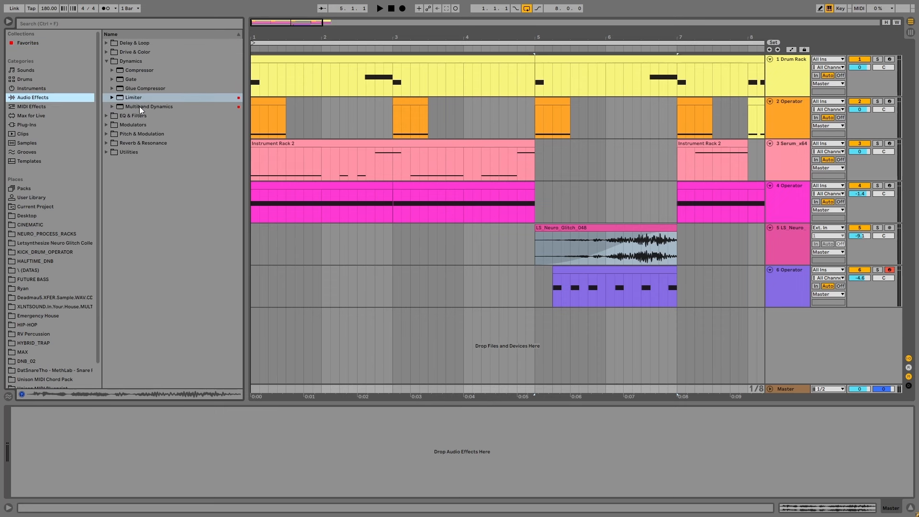
drag(136, 95, 93, 441)
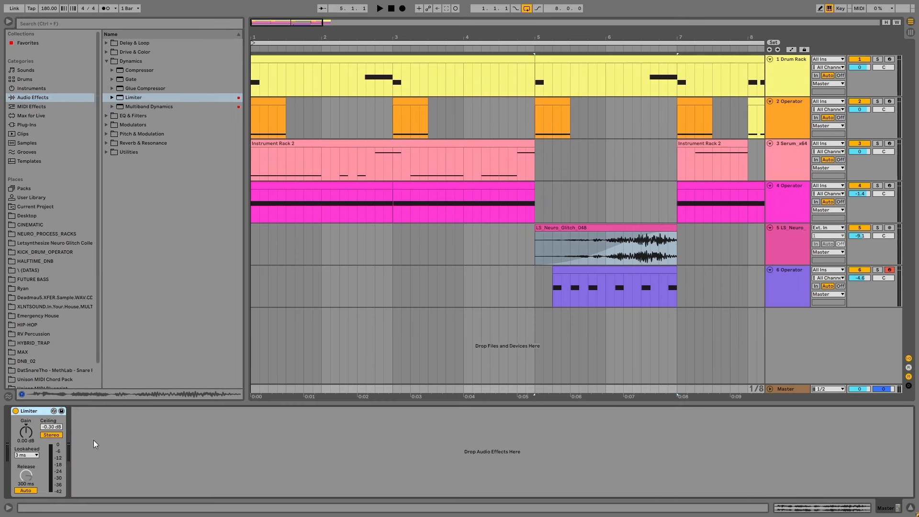
Add a Glue Compressor after the Master's Limiter with Threshold -7.94 dB, Makeup 4.13 dB and Soft clipping on
drag(137, 91, 140, 450)
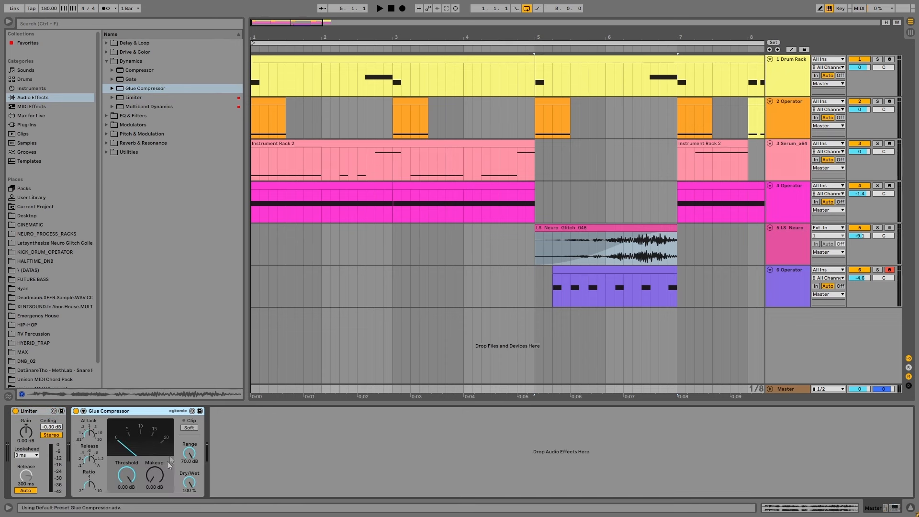
click(154, 476)
drag(154, 476, 156, 475)
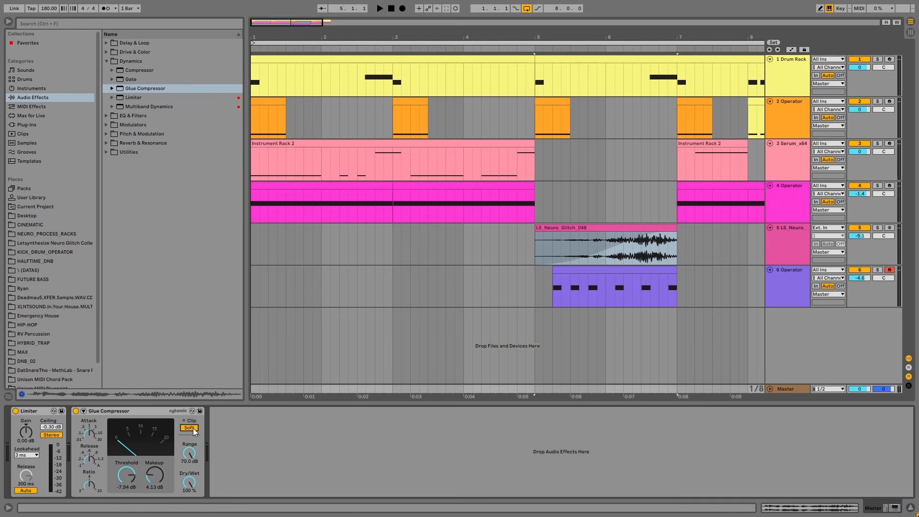
click(132, 411)
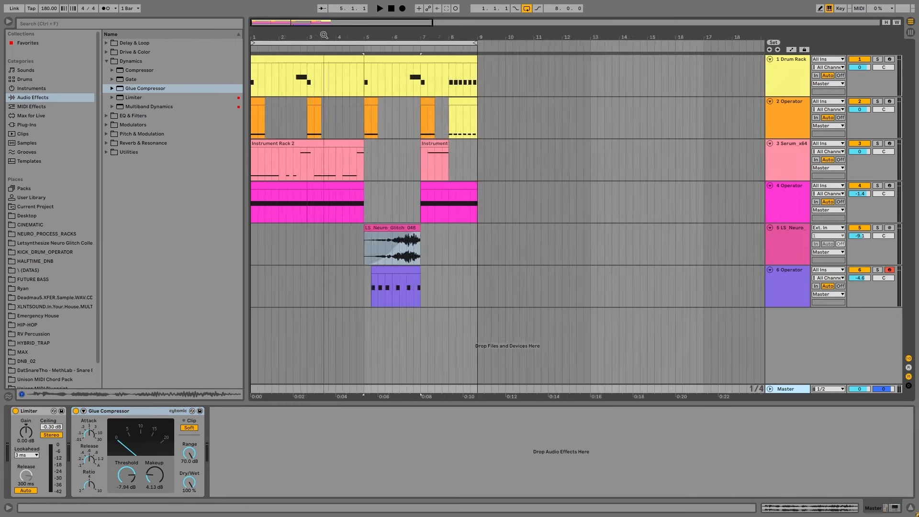
Show the Session view mixer with enlarged level meters and play the loop to check the track and Master levels
key(Tab)
drag(870, 291, 871, 213)
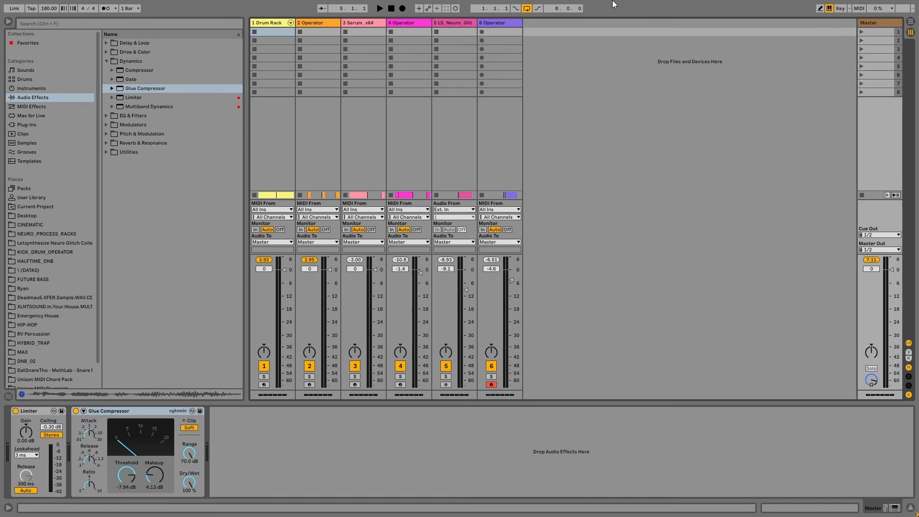
key(space)
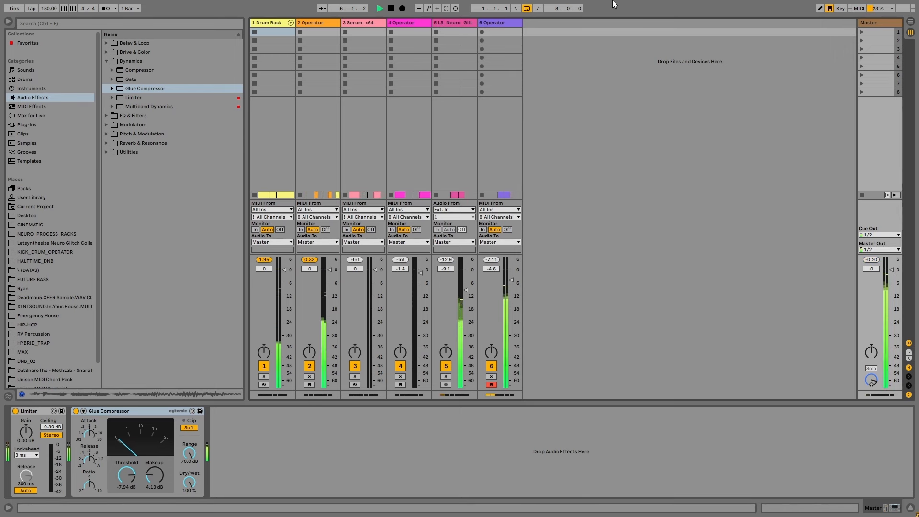
key(Tab)
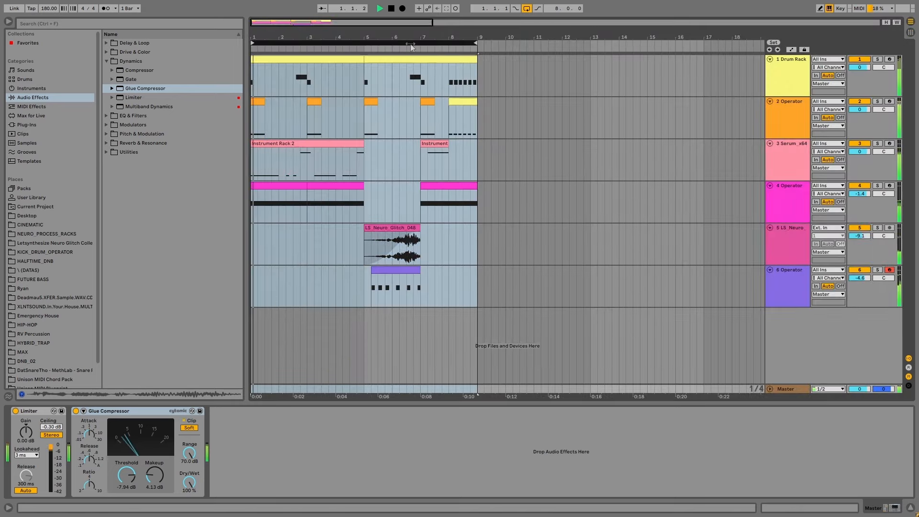
key(Tab)
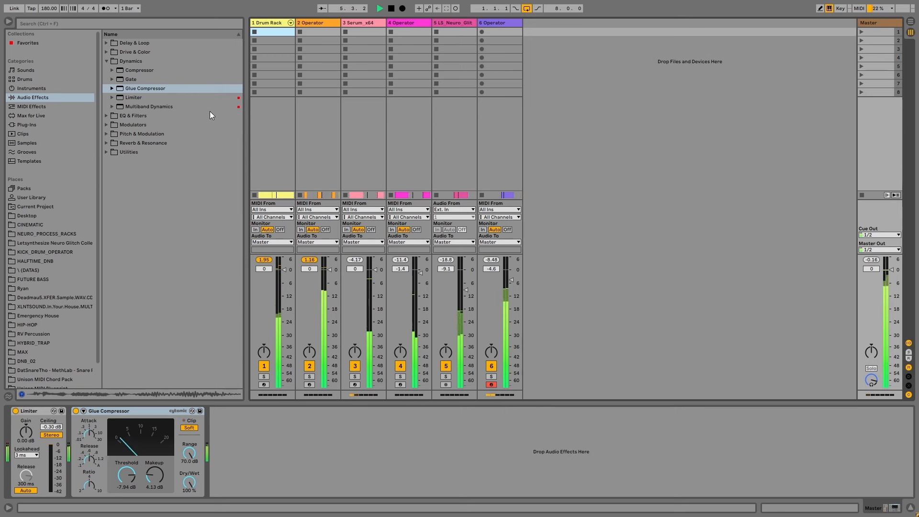
Set the Master Glue Compressor's Makeup gain to 5.00 dB
drag(159, 475, 158, 463)
key(space)
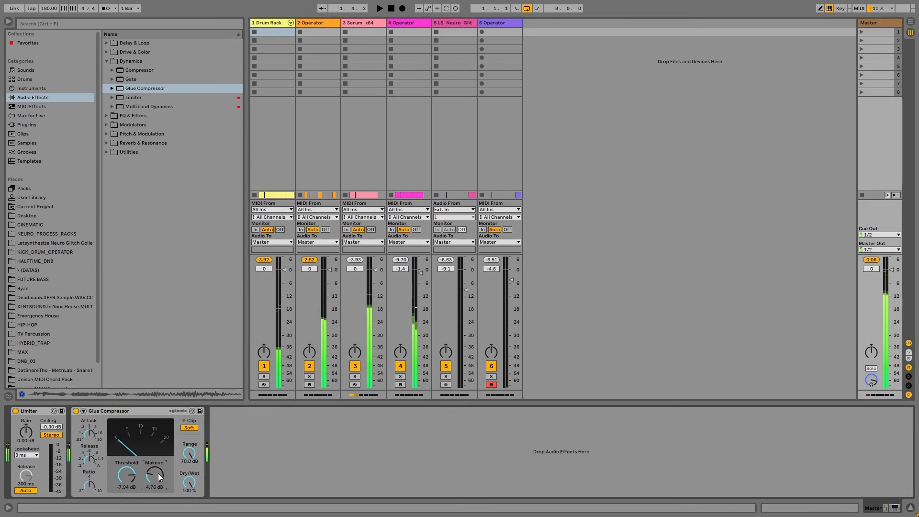
text(5)
key(Return)
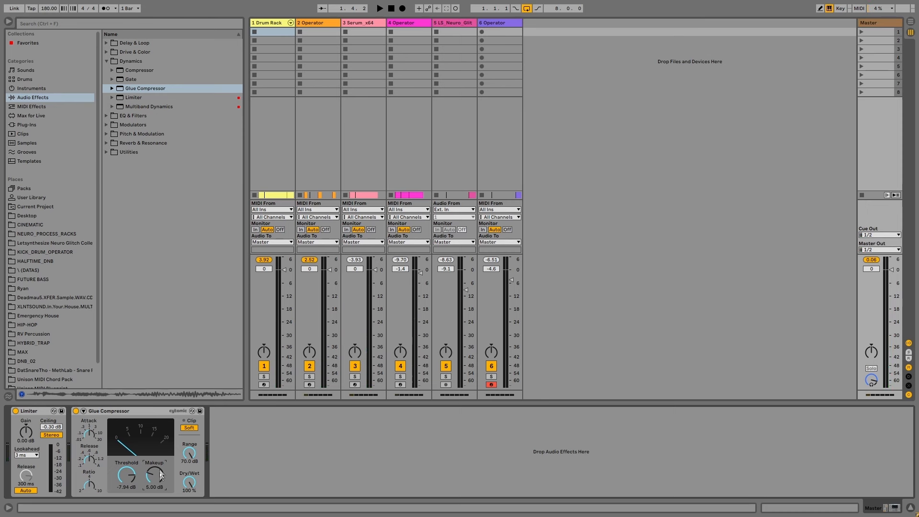
click(105, 116)
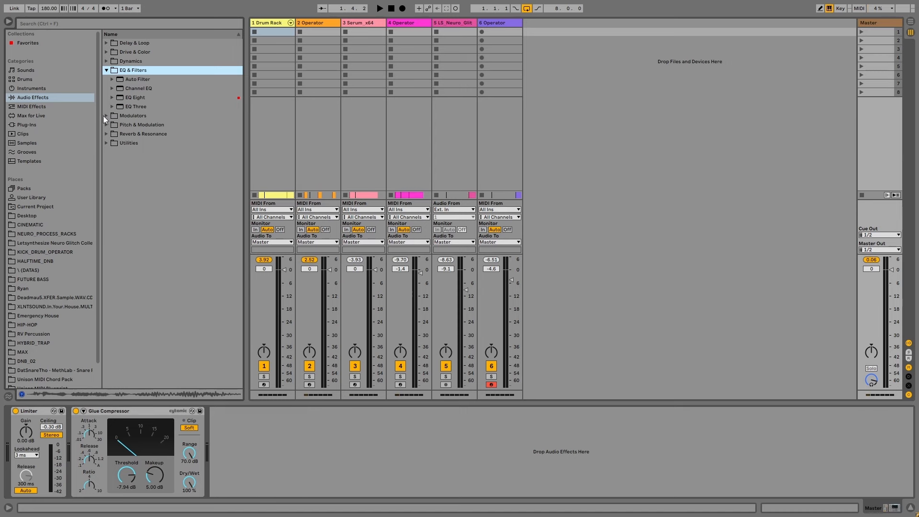
click(119, 96)
drag(2, 455, 49, 417)
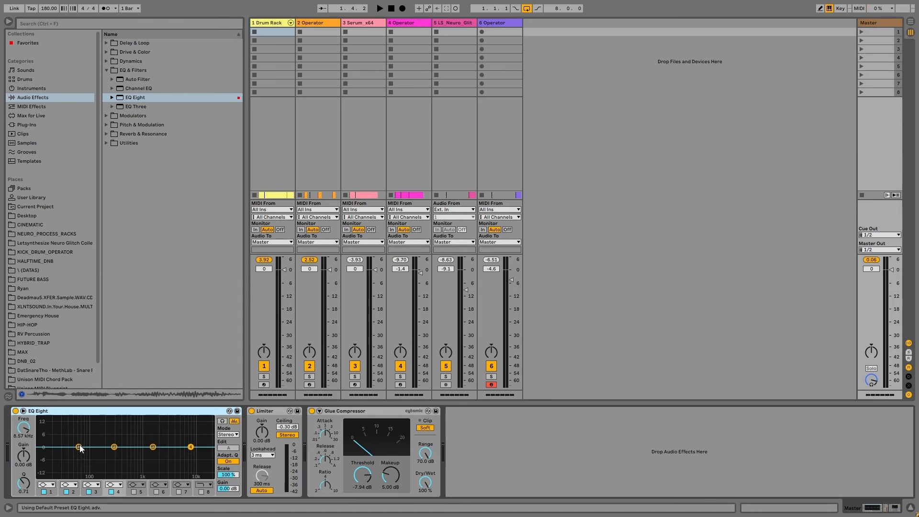
Boost band 1 of the Master EQ Eight by 2.60 dB at 51.6 Hz while auditioning the loop
drag(79, 447, 75, 442)
key(space)
key(space)
key(space)
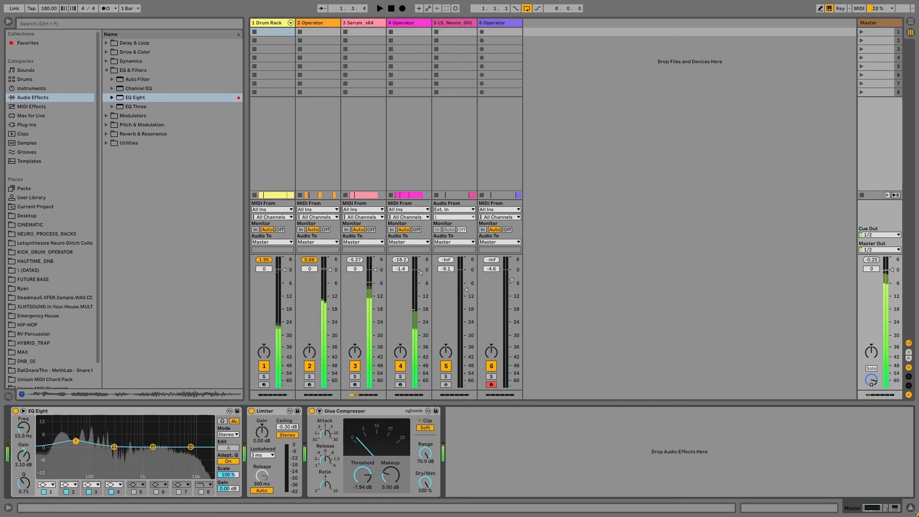
key(space)
key(space)
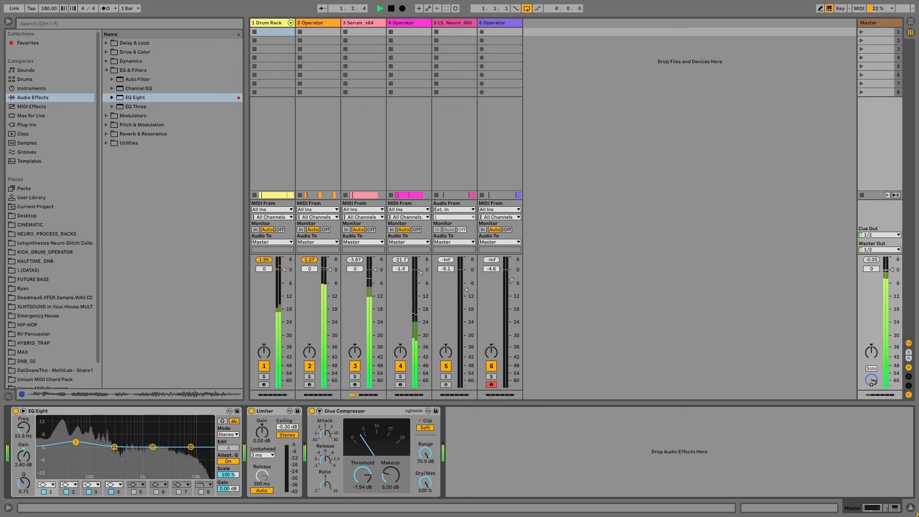
key(space)
key(space)
Cut band 2 of the Master EQ Eight by 2.36 dB at 344 Hz with Q 1.61 while auditioning
drag(75, 441, 113, 454)
key(space)
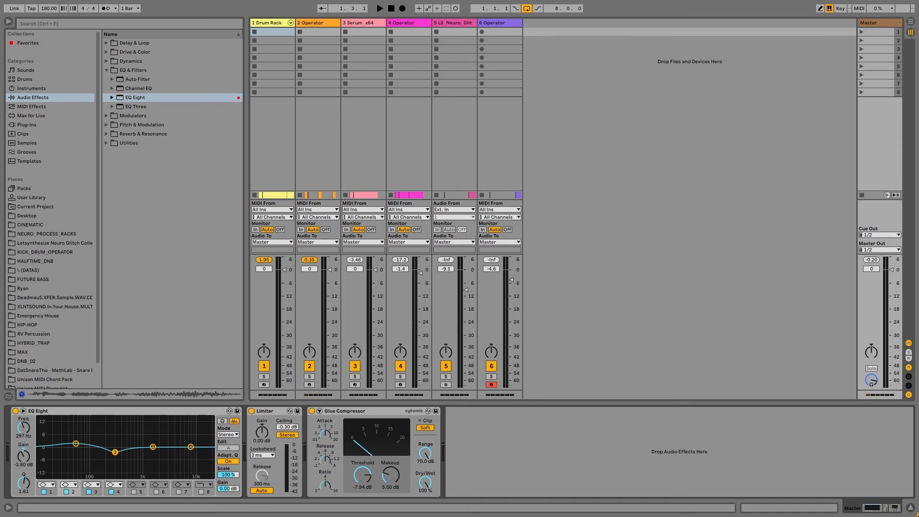
key(space)
mouse_move(115, 453)
mouse_down()
mouse_move(100, 453)
mouse_move(115, 473)
mouse_move(119, 453)
mouse_up()
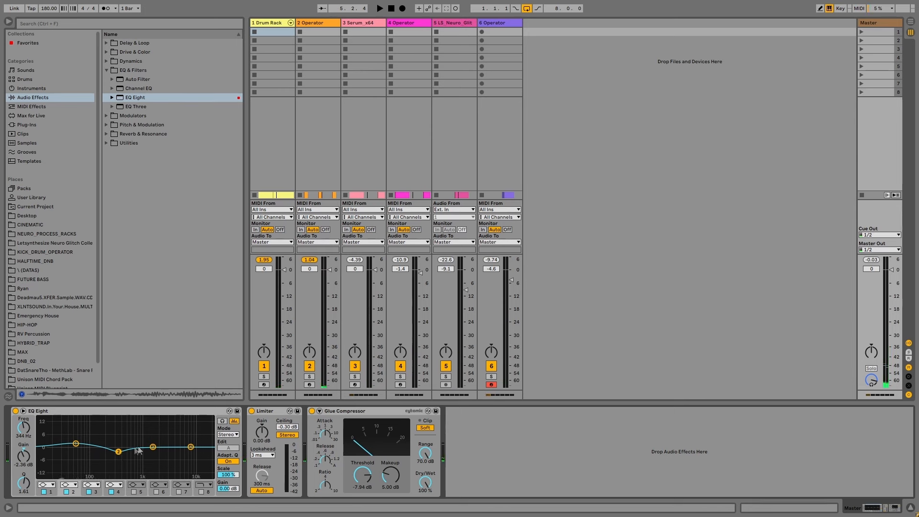
Turn band 4 of the Master EQ Eight into a high-cut filter at about 12.6 kHz while playing the loop
click(190, 448)
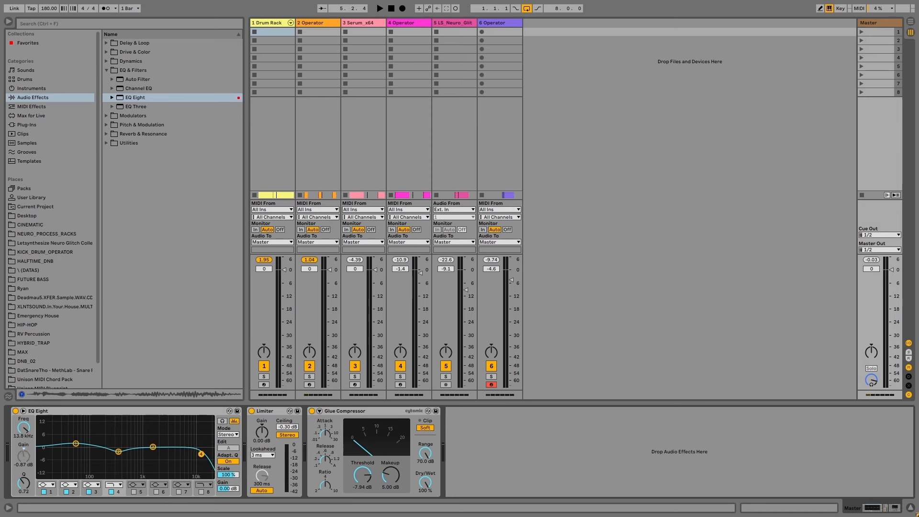
key(space)
drag(201, 455, 199, 454)
Cut band 3 of the Master EQ Eight by 2.36 dB at 3.30 kHz with Q 1.61 while auditioning
mouse_move(153, 447)
mouse_down()
mouse_move(180, 457)
mouse_move(167, 451)
mouse_up()
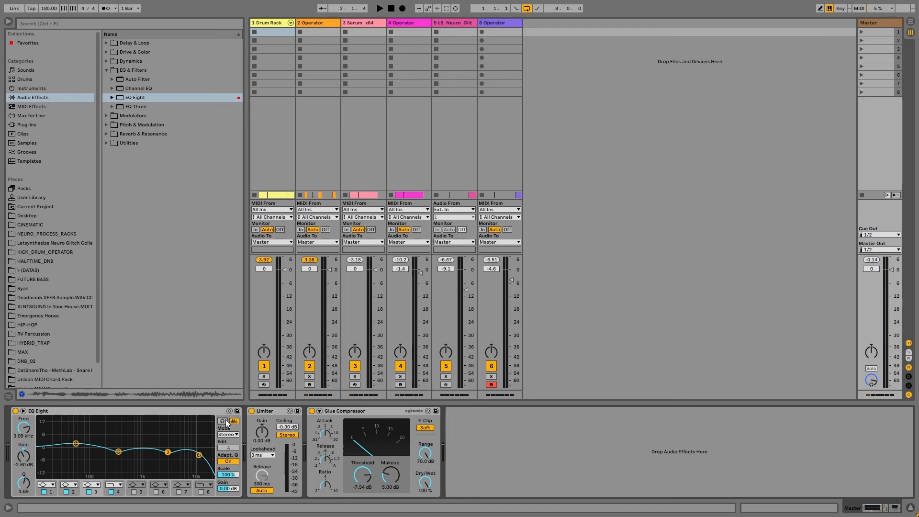
key(space)
mouse_move(166, 459)
mouse_down()
mouse_move(169, 433)
mouse_move(170, 448)
mouse_up()
click(170, 434)
key(space)
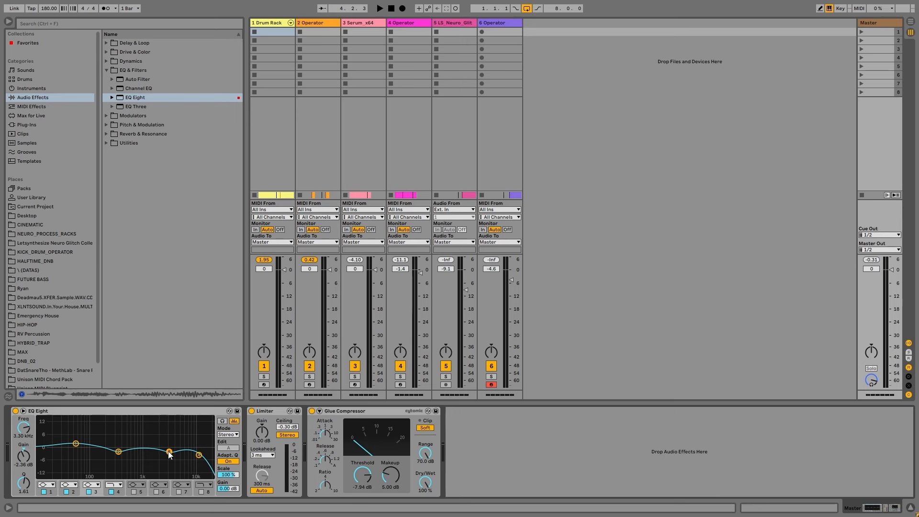
click(151, 415)
key(space)
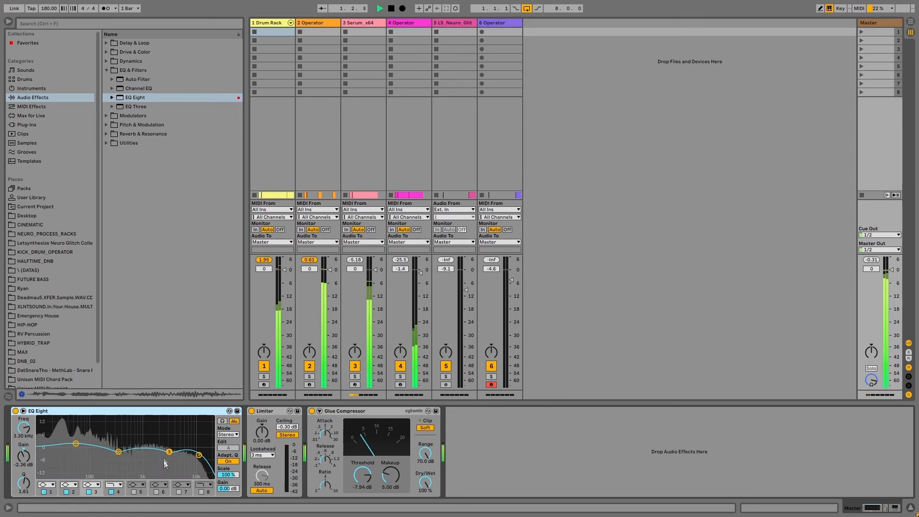
Lower the high-cut band 4 of the Master EQ Eight to 10.4 kHz with Q 0.78 and audition the loop
key(space)
click(198, 455)
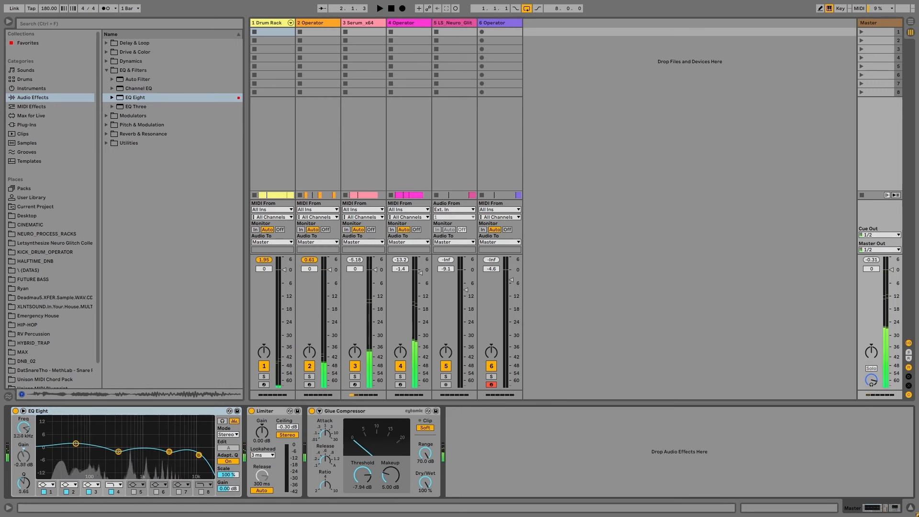
drag(198, 456, 195, 453)
key(space)
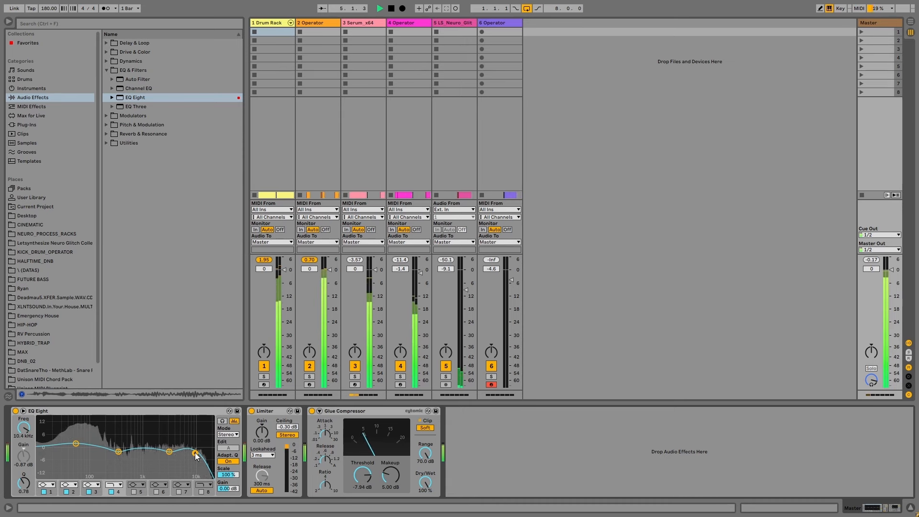
Enable band 5 of the Master EQ Eight and boost it by 1.12 dB at 1.53 kHz while auditioning the loop
click(134, 492)
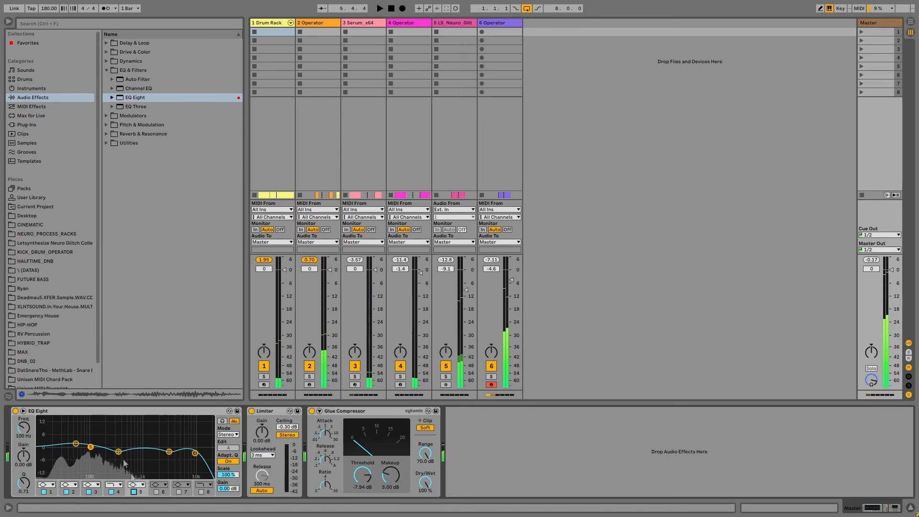
drag(92, 447, 143, 445)
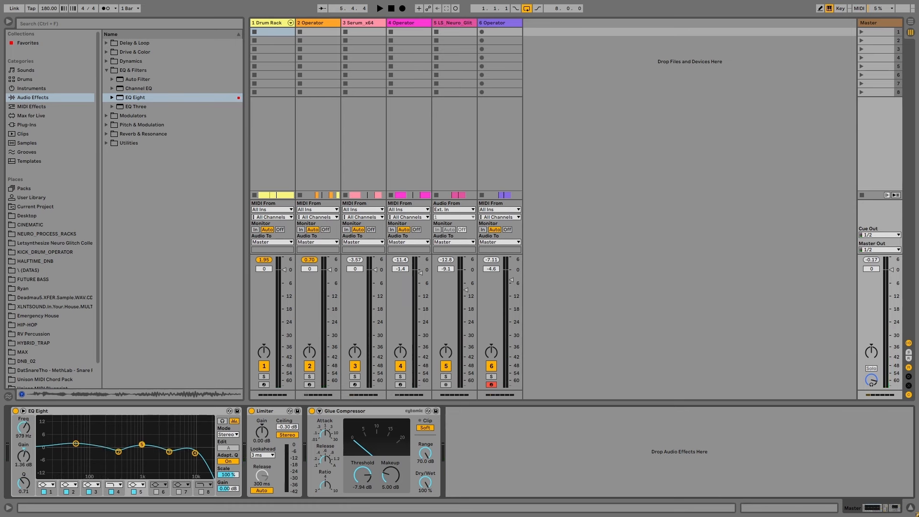
key(space)
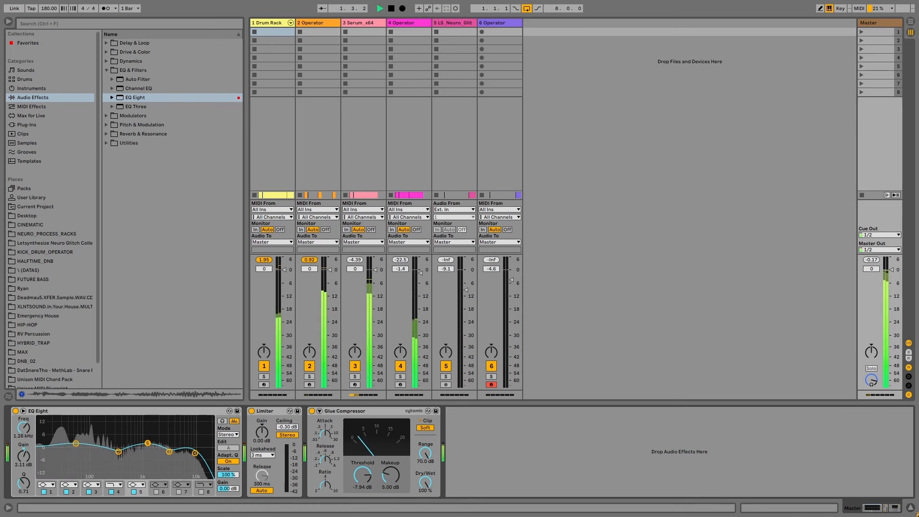
drag(147, 444, 151, 444)
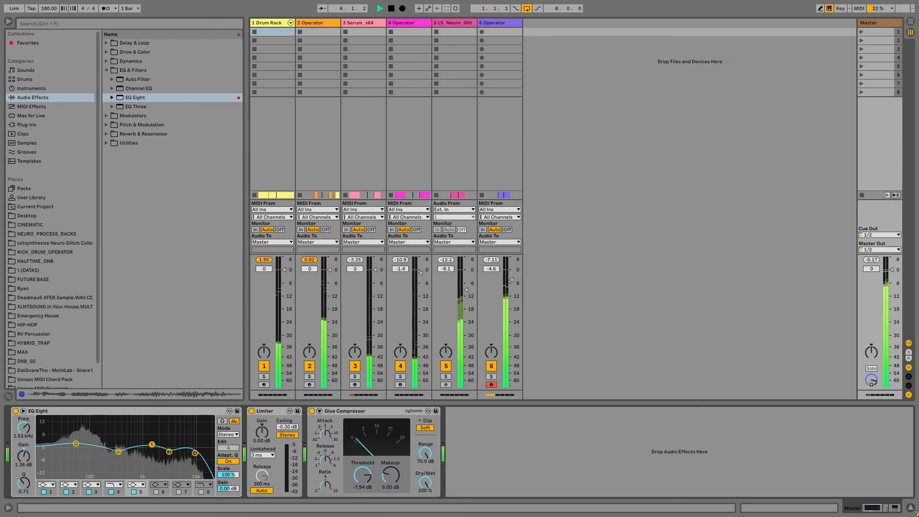
drag(152, 445, 152, 445)
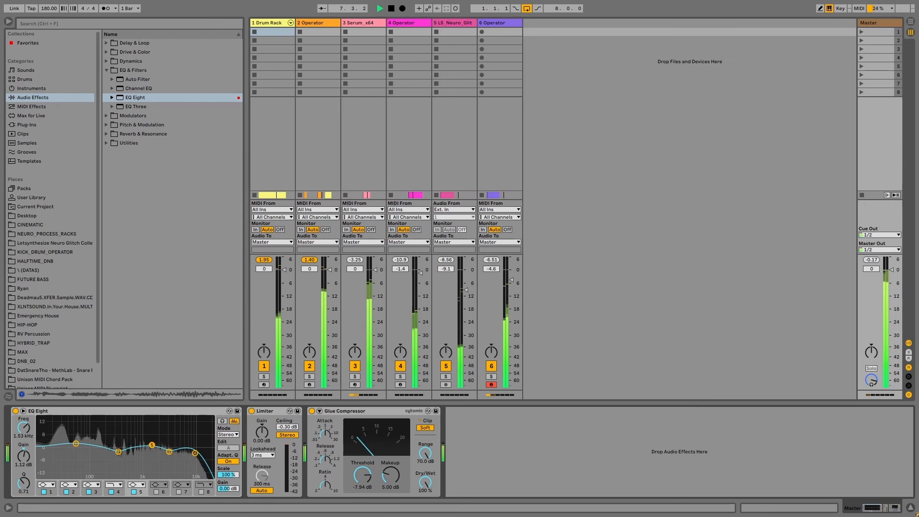
click(144, 412)
key(space)
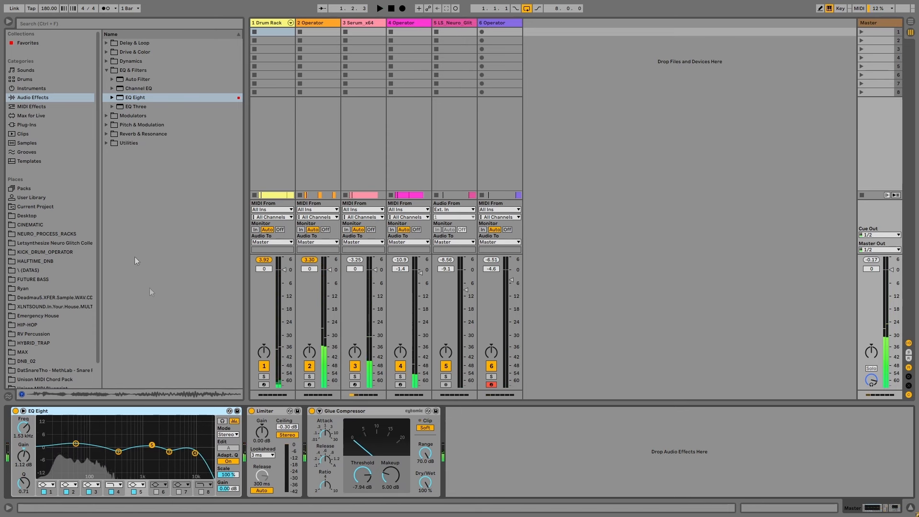
Add a second Limiter with 2.00 dB Gain after the Glue Compressor on the Master and audition the loop
click(108, 61)
drag(134, 95, 510, 466)
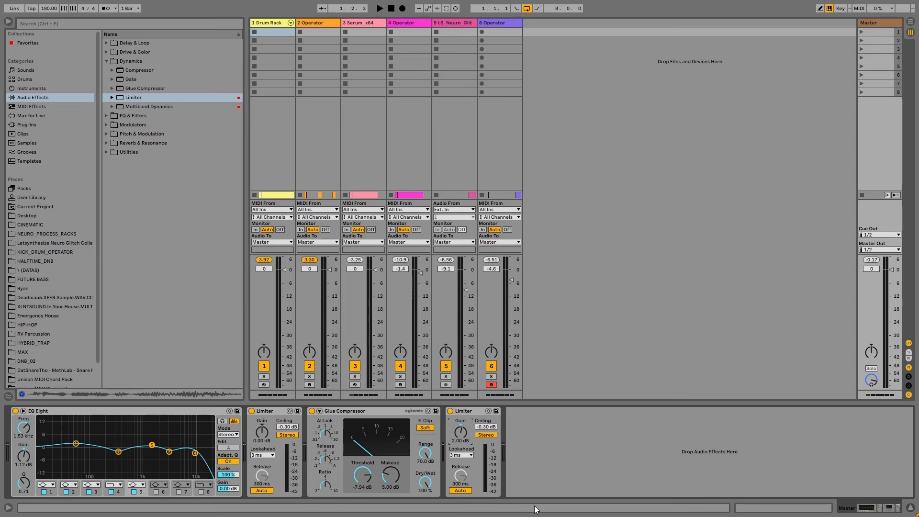
key(space)
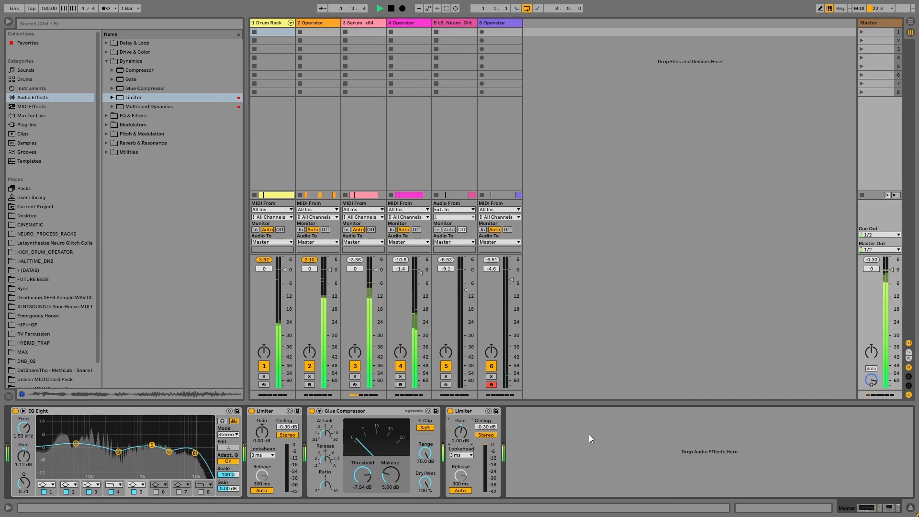
Set the Master Glue Compressor's Dry/Wet to 75%, play the loop and switch to the Arrangement view
key(space)
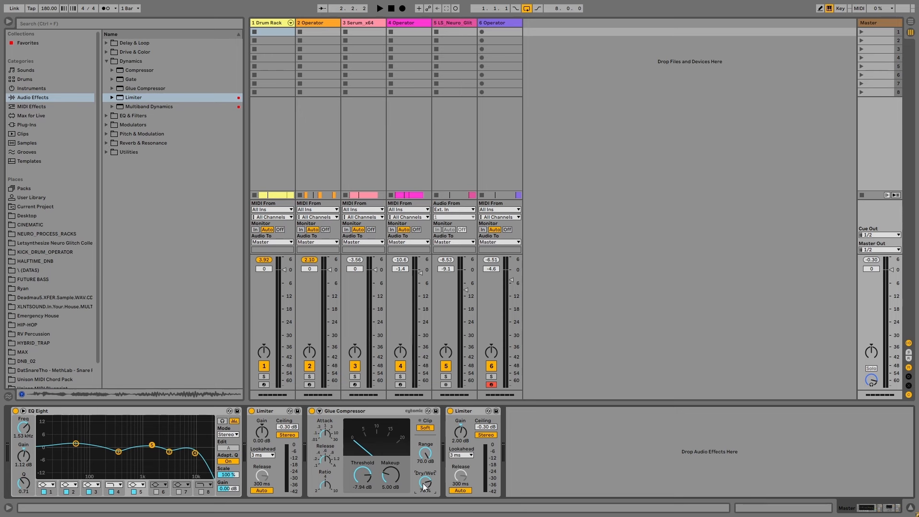
click(380, 412)
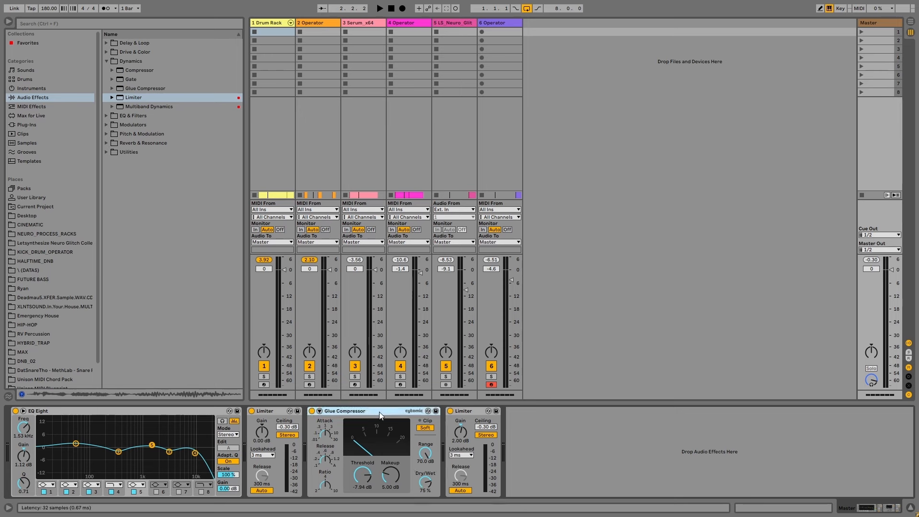
key(space)
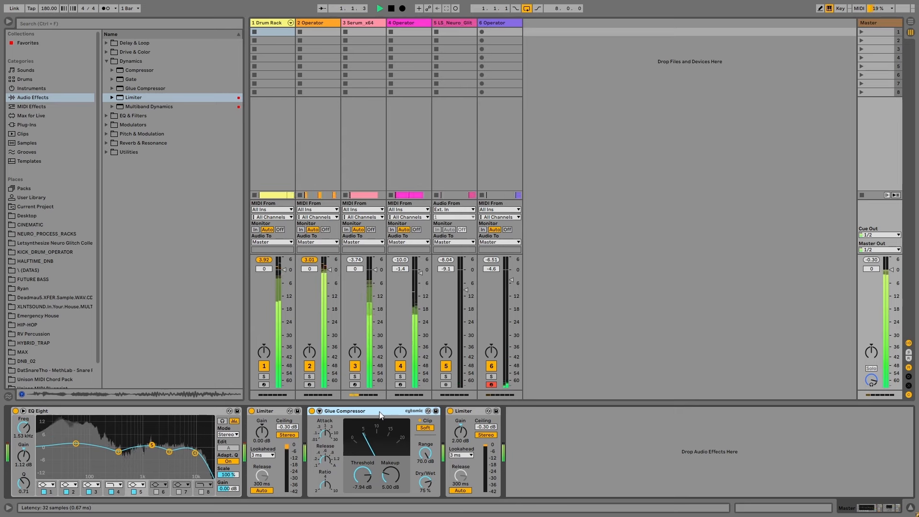
key(Tab)
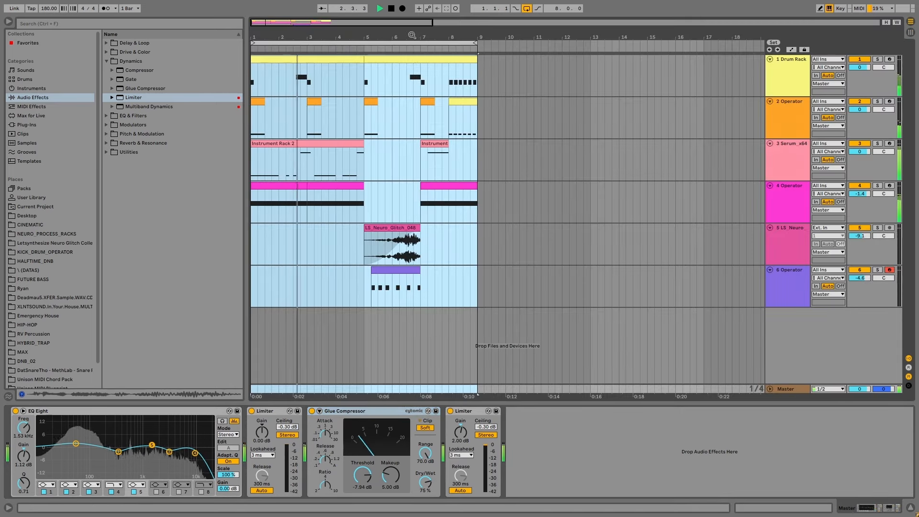
Try the Master Glue Compressor's Dry/Wet at 79% while playing the arrangement from bar 8
click(436, 115)
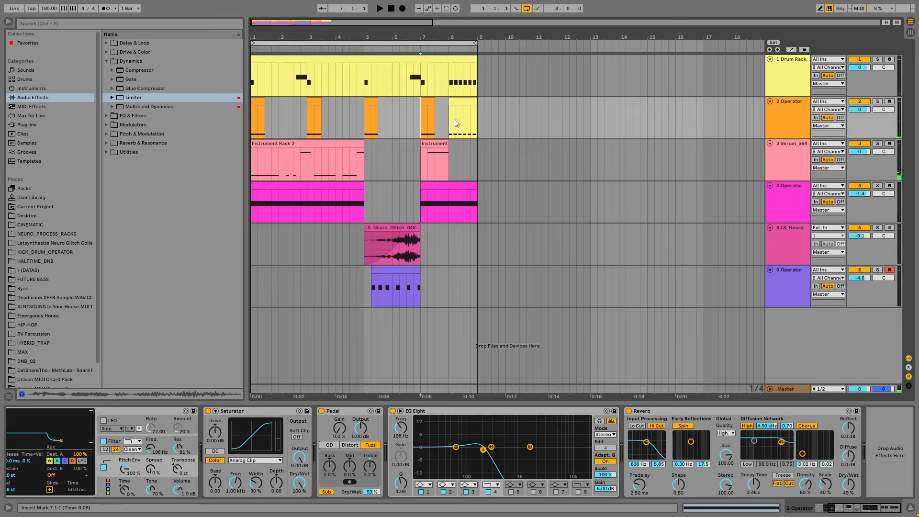
click(447, 390)
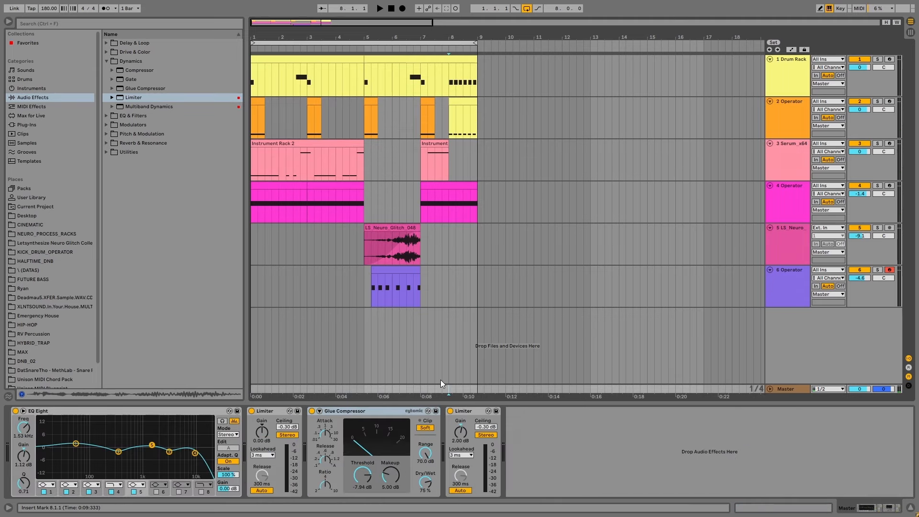
key(space)
mouse_move(428, 488)
mouse_down()
mouse_move(428, 516)
mouse_move(429, 488)
mouse_up()
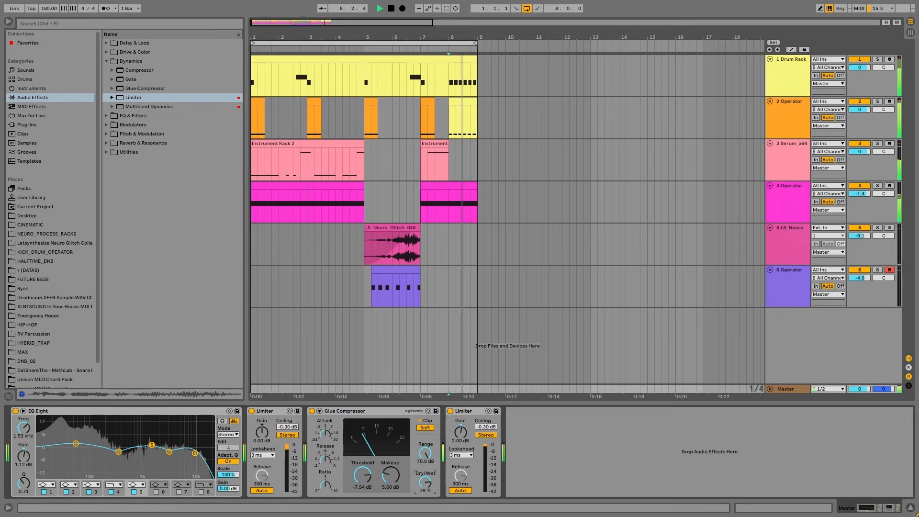
key(space)
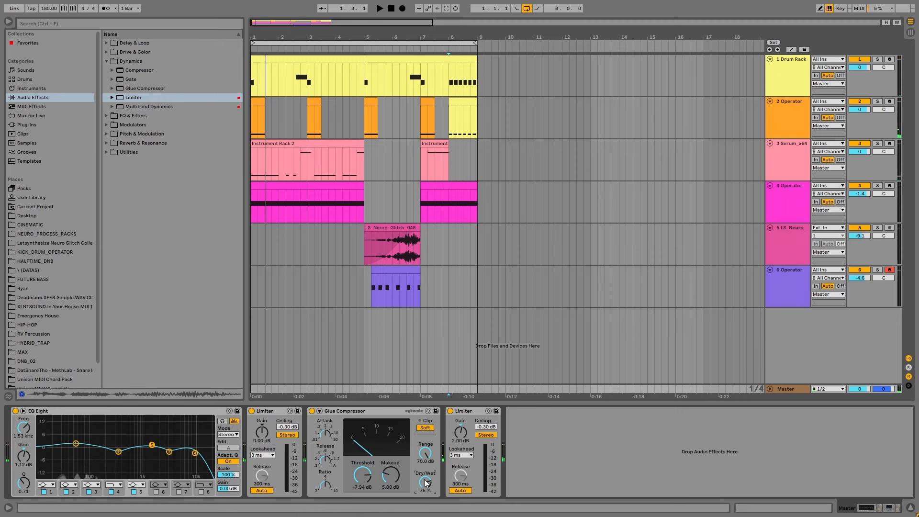
Audition the Drum Rack in solo, followed by track 2 Operator in solo, over the final bar
click(878, 60)
key(space)
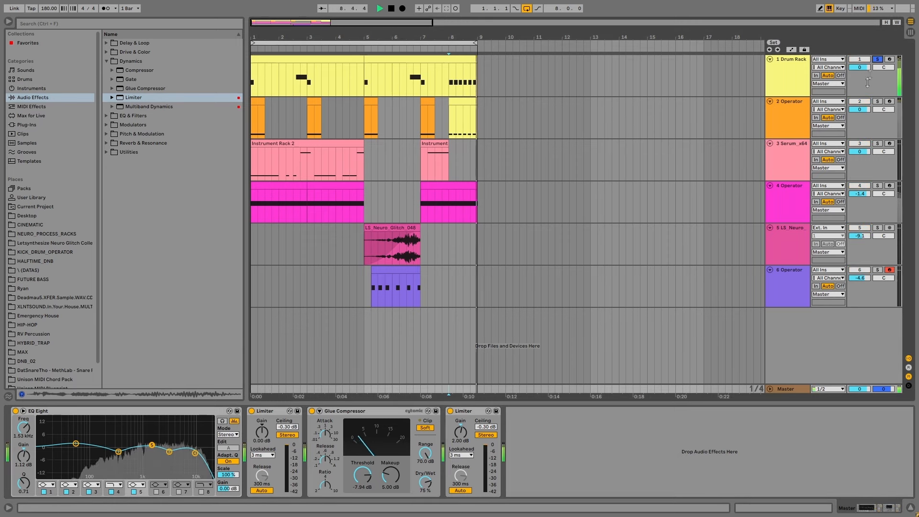
click(879, 102)
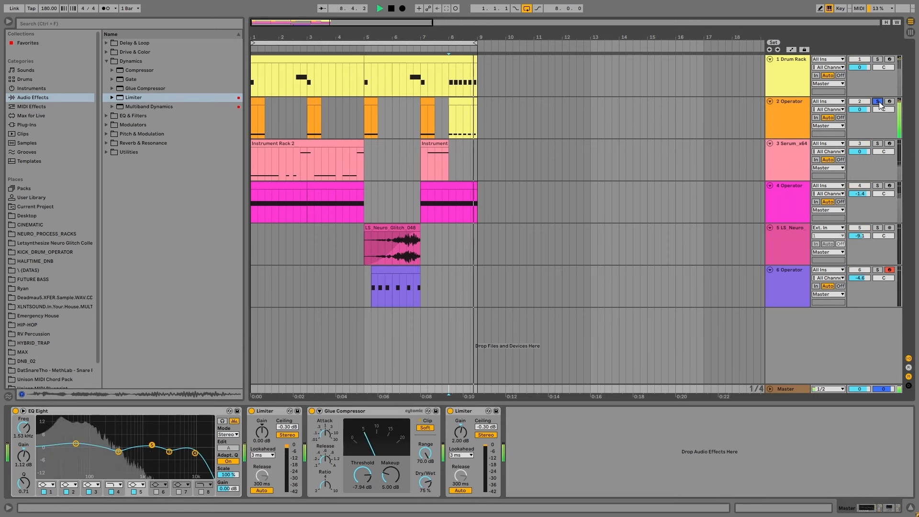
Automate the Reverb Decay Time on track 2 Operator to drop to 209 ms at bar 8 and audition the track
click(793, 109)
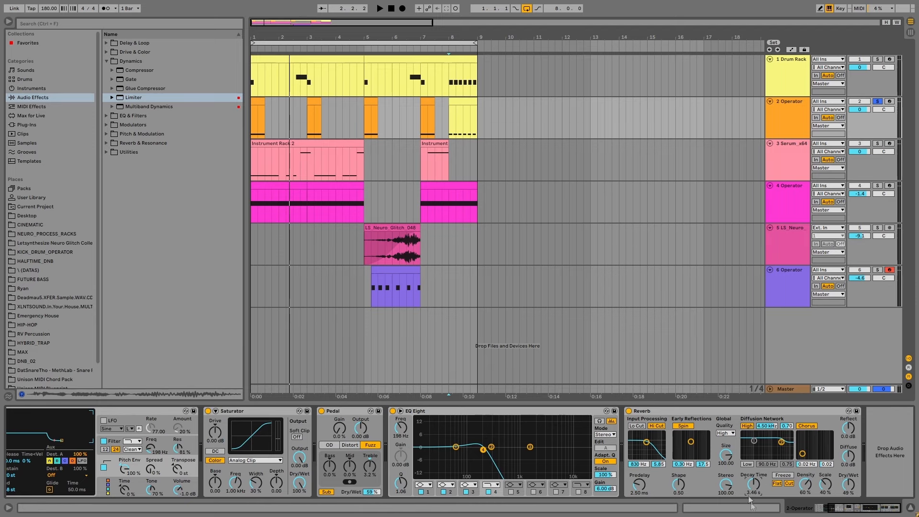
click(700, 421)
click(795, 50)
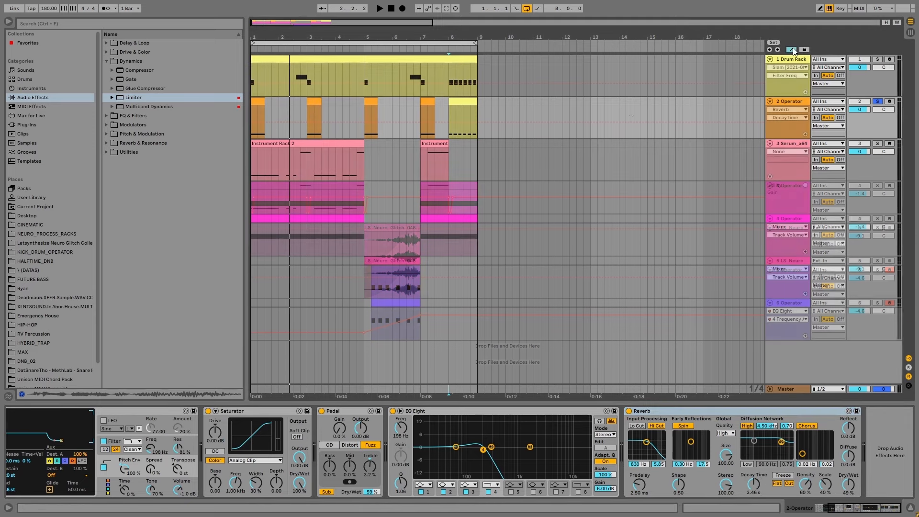
click(443, 121)
drag(449, 122, 449, 134)
key(space)
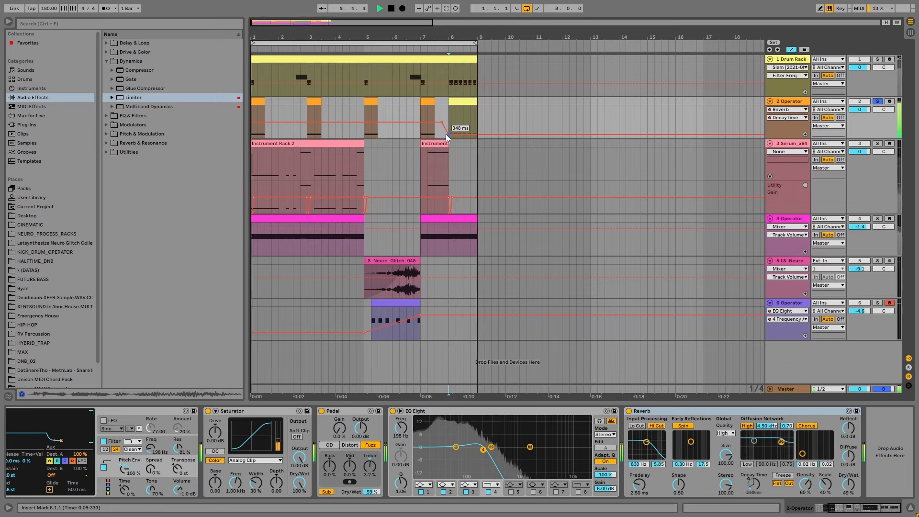
key(space)
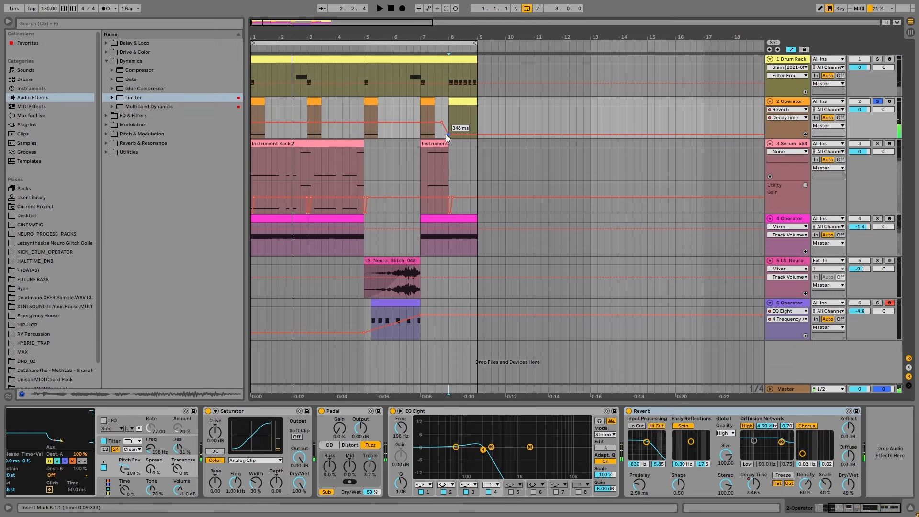
key(space)
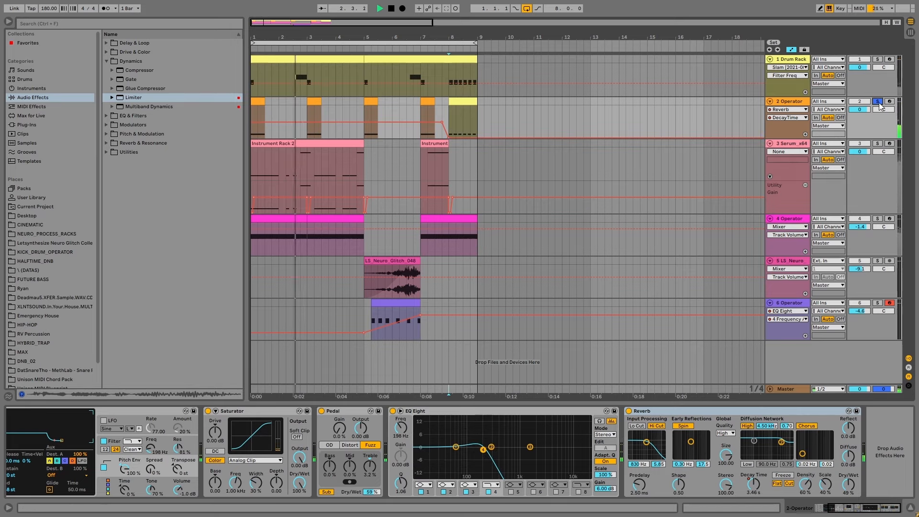
Turn off track 2's solo and audition the full mix from 6.4.1 through the end of the loop
click(412, 99)
key(space)
key(space)
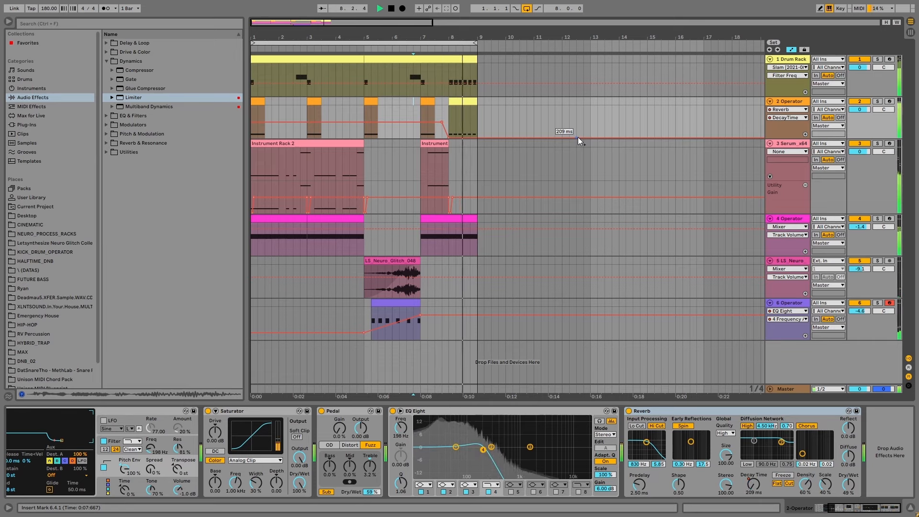
click(391, 8)
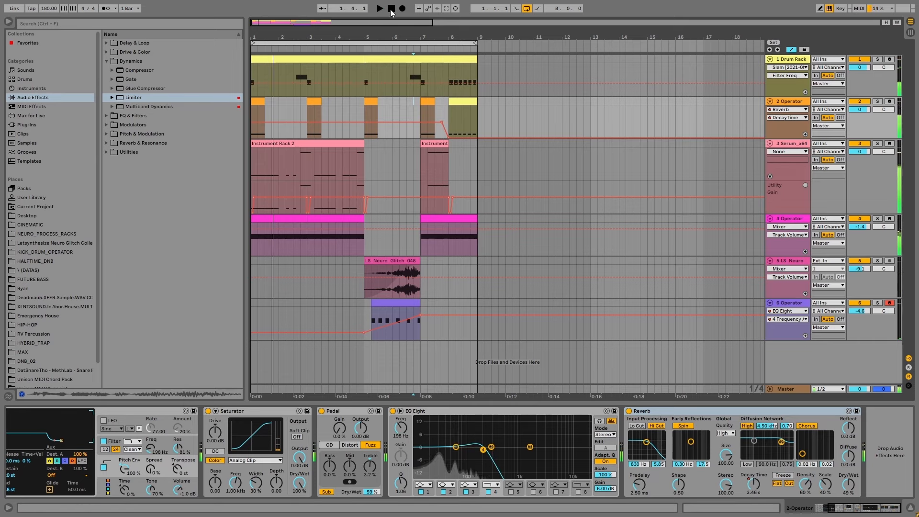
Hide the automation lanes and show the Master track's device chain in the Arrangement view
drag(253, 35, 254, 54)
click(792, 49)
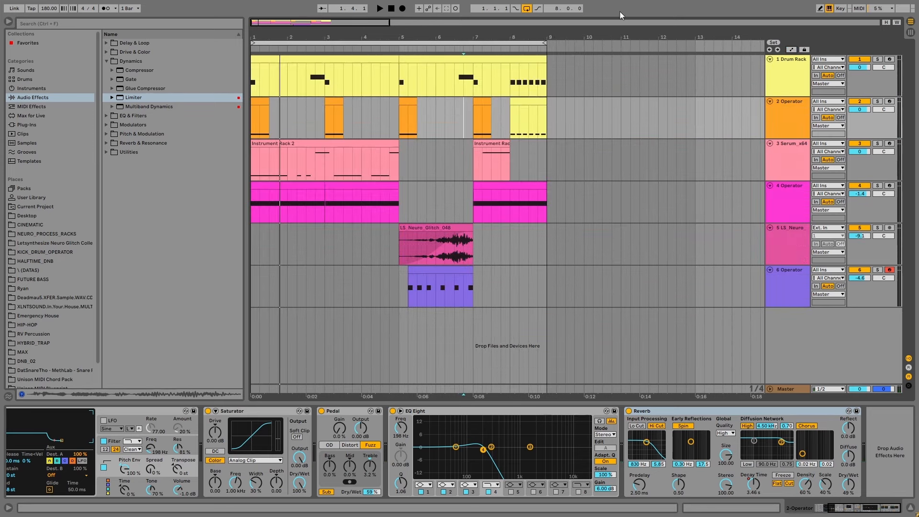
key(Tab)
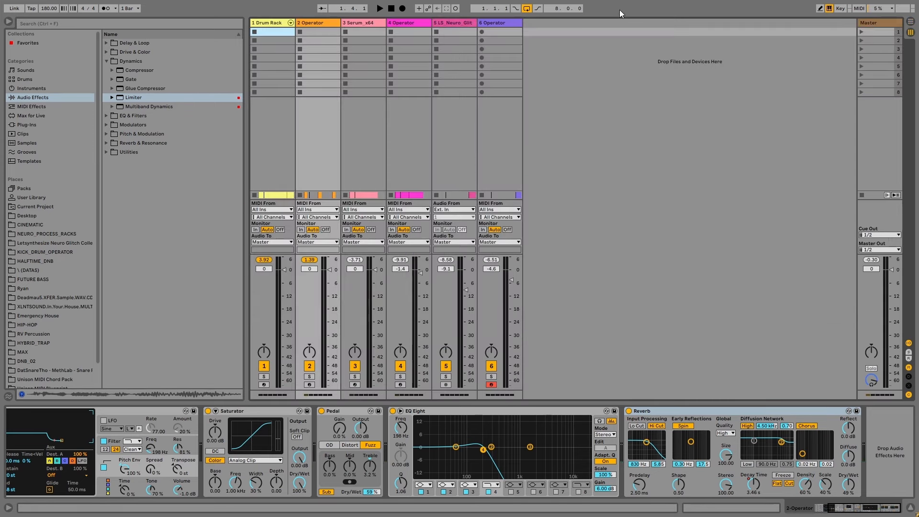
click(731, 411)
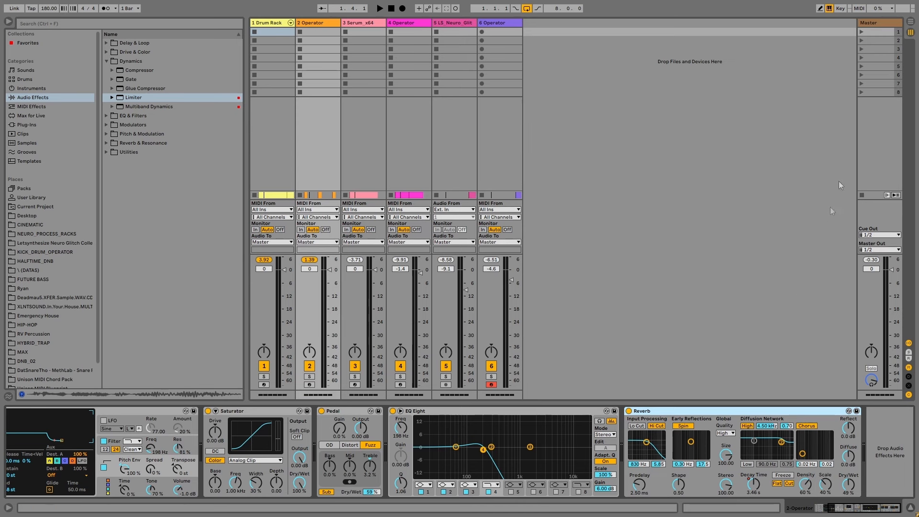
click(911, 21)
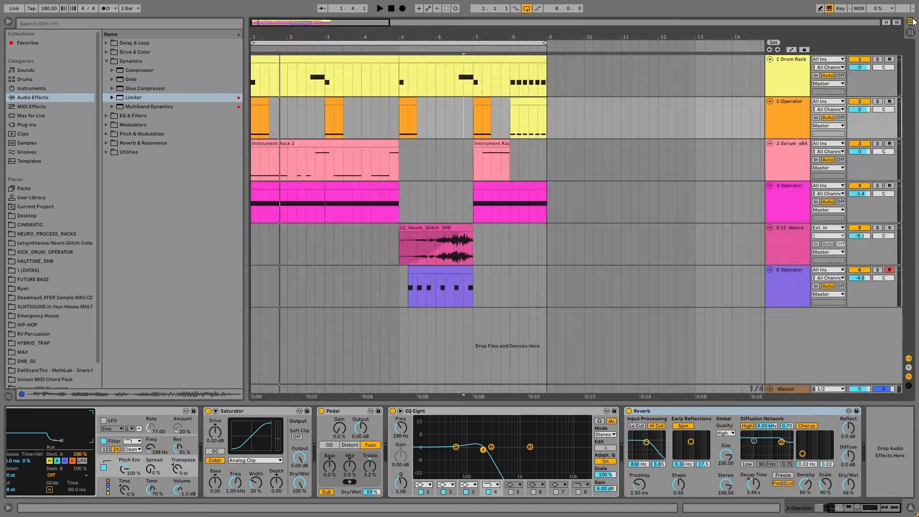
click(792, 388)
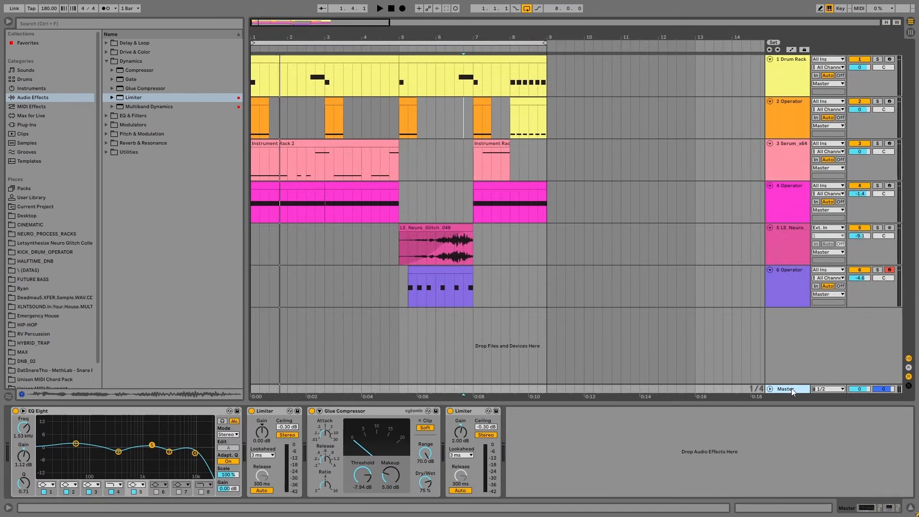